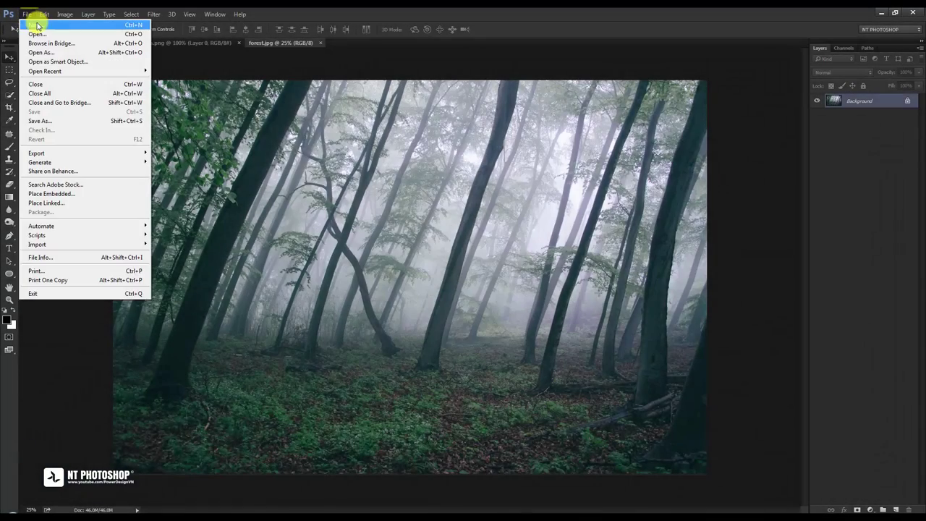
- Create a 1366 × 768 px, 72 ppi document named 'Photo manipulation'
{"action": "left_click", "coordinate": [34, 24]}
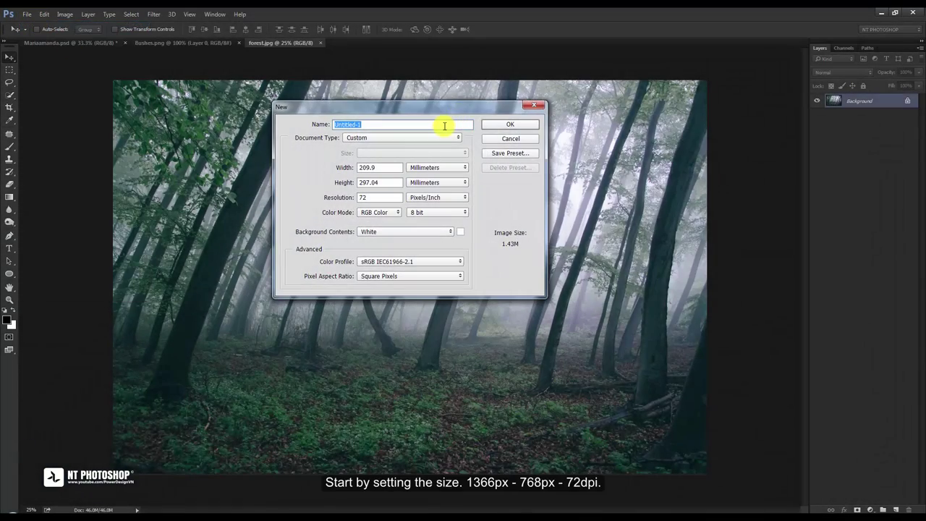
{"action": "type", "text": "Photo"}
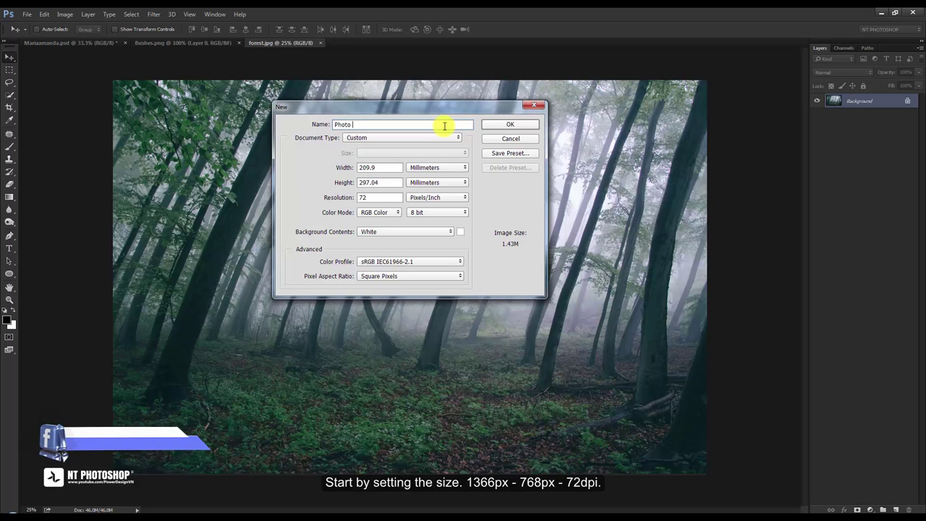
{"action": "type", "text": " manipu"}
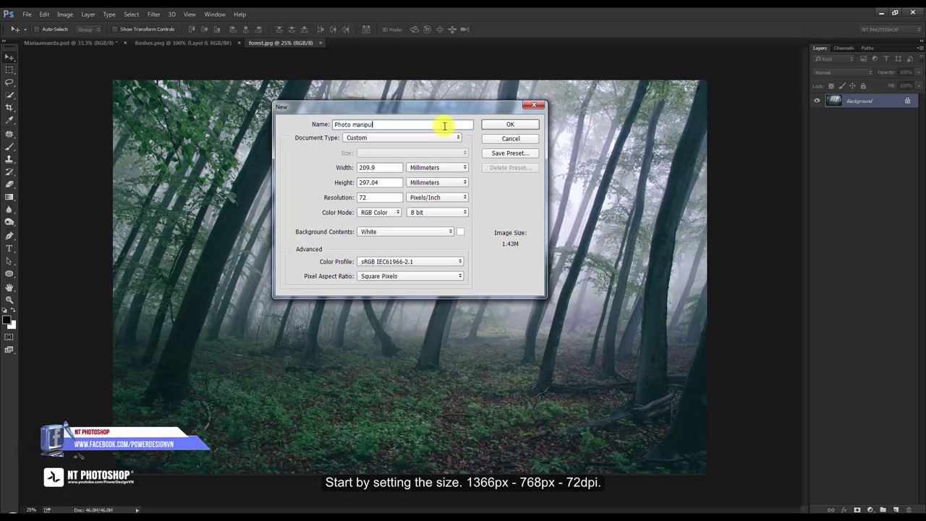
{"action": "type", "text": "lation"}
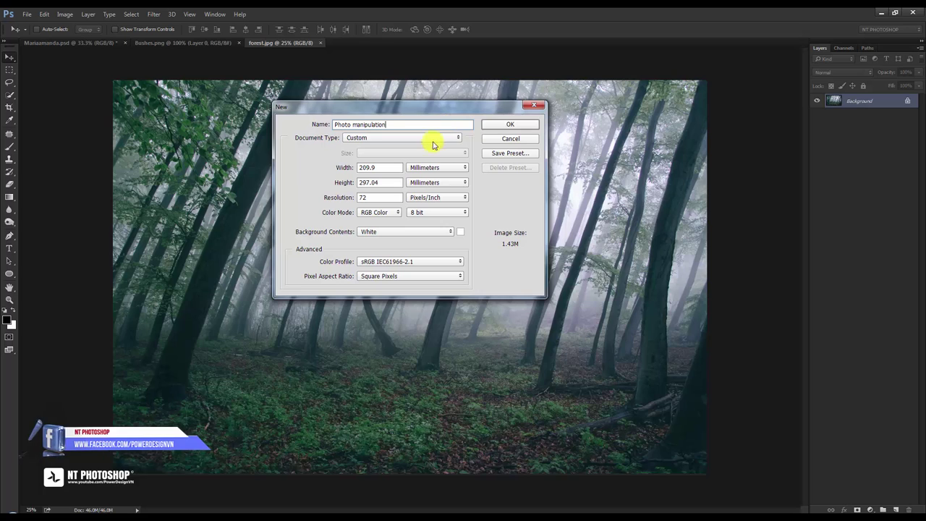
{"action": "left_click", "coordinate": [420, 168]}
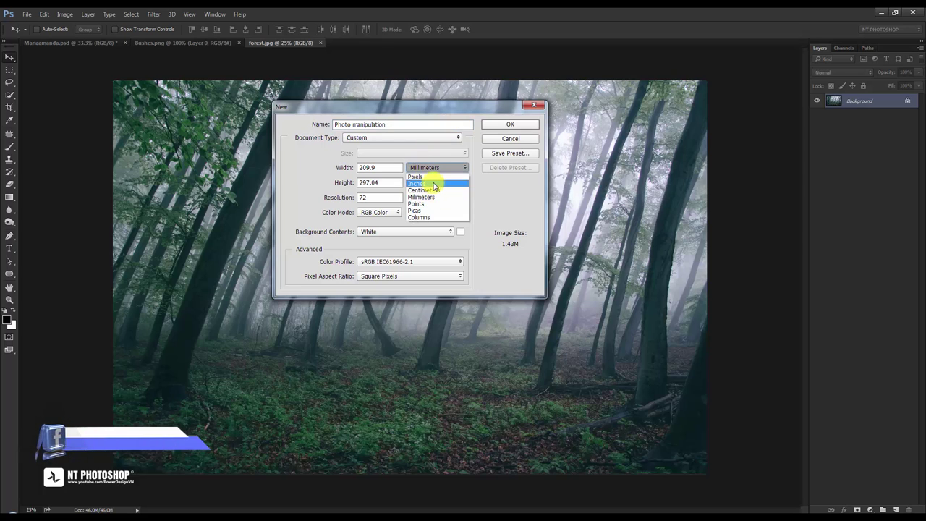
{"action": "left_click", "coordinate": [429, 177]}
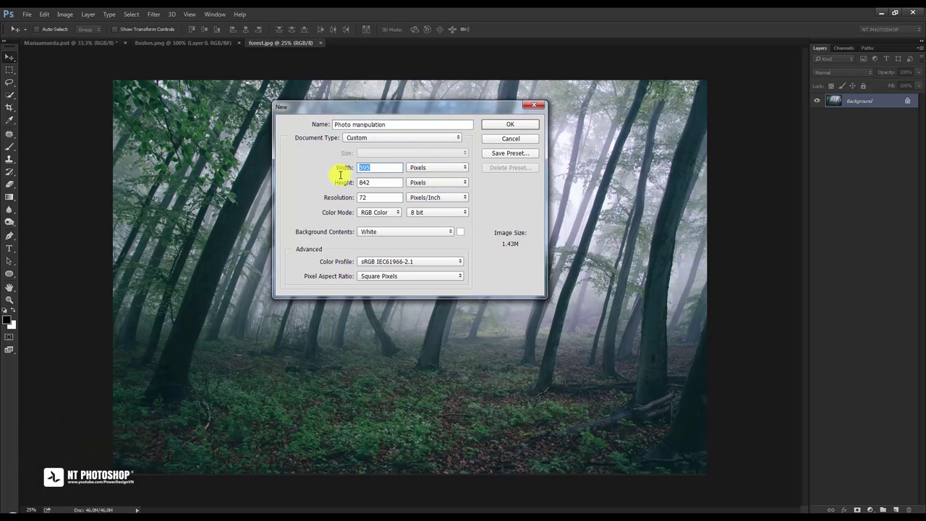
{"action": "type", "text": "66"}
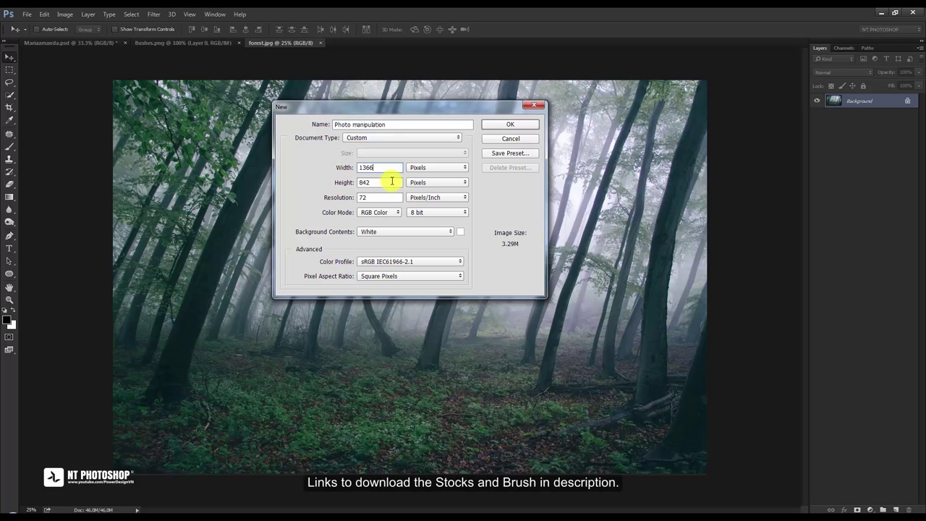
{"action": "type", "text": "68"}
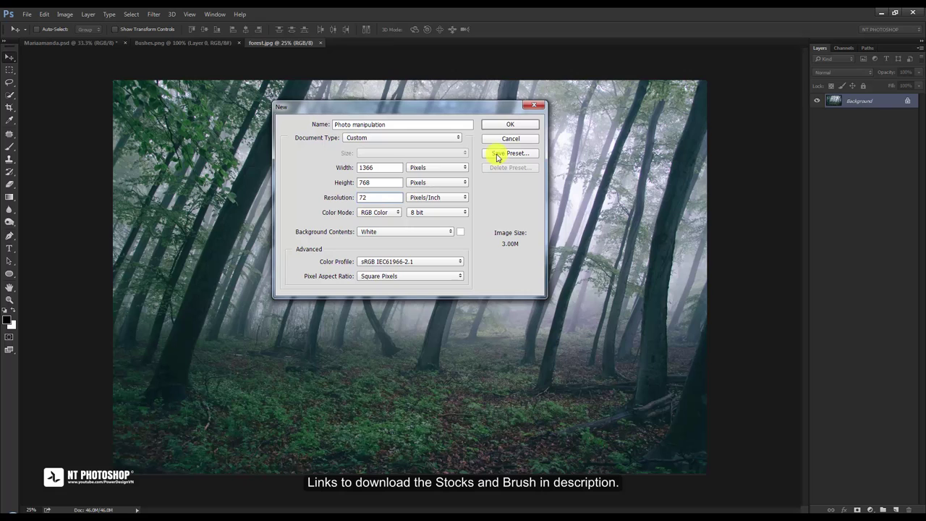
{"action": "left_click", "coordinate": [515, 127]}
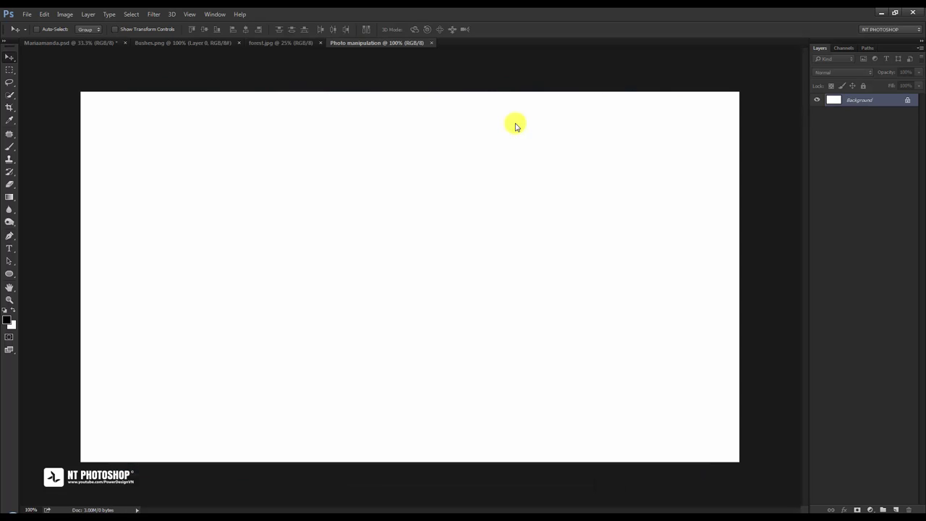
- Set the foreground colour to a mid green (#5b904f)
{"action": "left_click", "coordinate": [10, 322]}
{"action": "left_click", "coordinate": [330, 263]}
{"action": "left_click", "coordinate": [379, 228]}
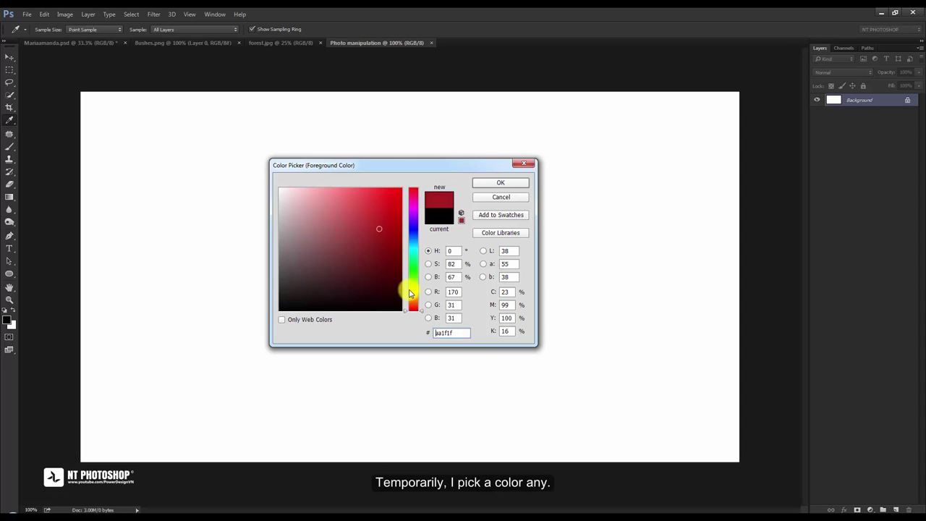
{"action": "mouse_move", "coordinate": [409, 293]}
{"action": "left_mouse_down"}
{"action": "mouse_move", "coordinate": [409, 274]}
{"action": "mouse_move", "coordinate": [359, 231]}
{"action": "mouse_move", "coordinate": [340, 230]}
{"action": "left_mouse_up"}
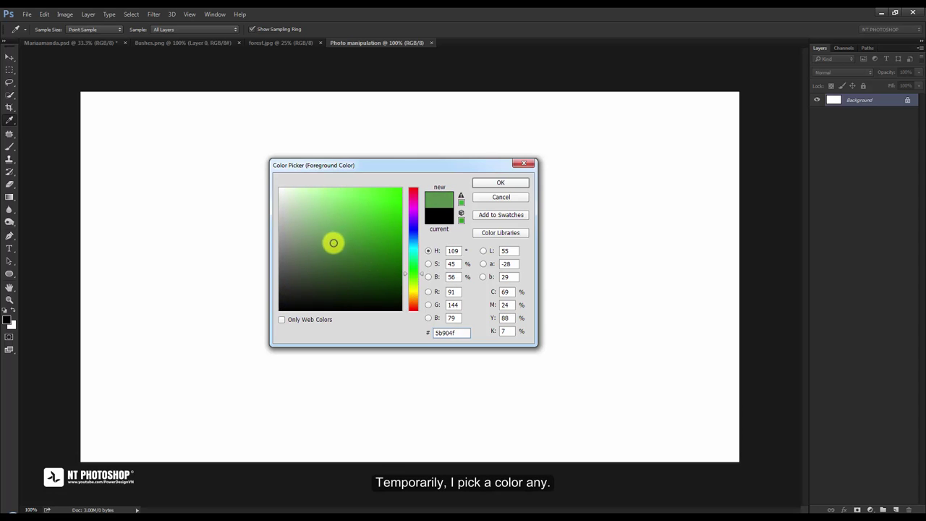
{"action": "left_click", "coordinate": [499, 182]}
- Fill the canvas with the green, then bring up the Mariaamanda.psd photo
{"action": "key", "text": "v"}
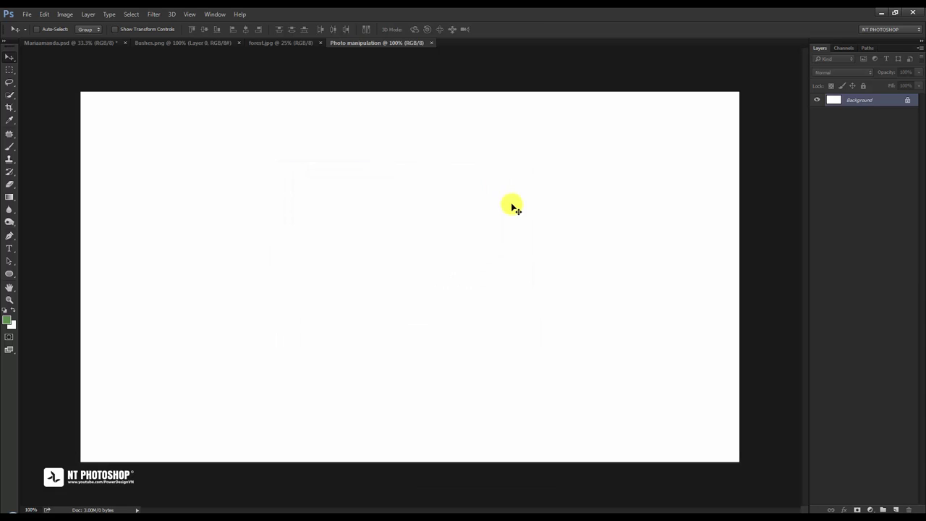
{"action": "key", "text": "alt+BackSpace"}
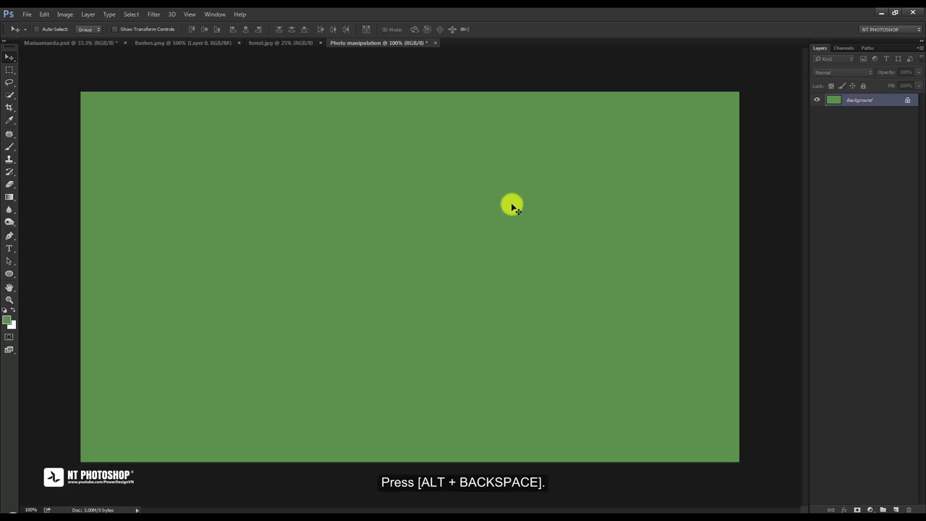
{"action": "left_click", "coordinate": [65, 43]}
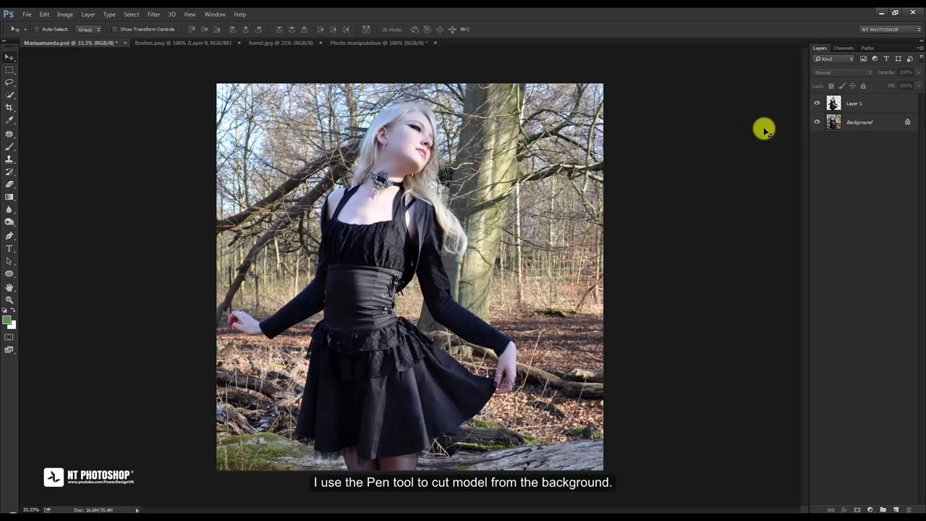
- Hide the photo background and copy the cut-out model in as a layer named Model
{"action": "left_click", "coordinate": [880, 128]}
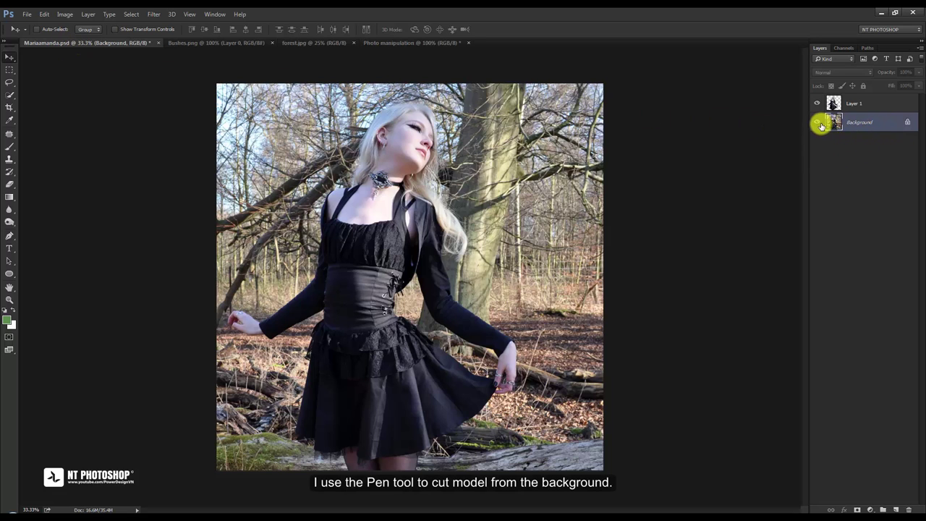
{"action": "left_click", "coordinate": [818, 123]}
{"action": "left_click", "coordinate": [863, 106]}
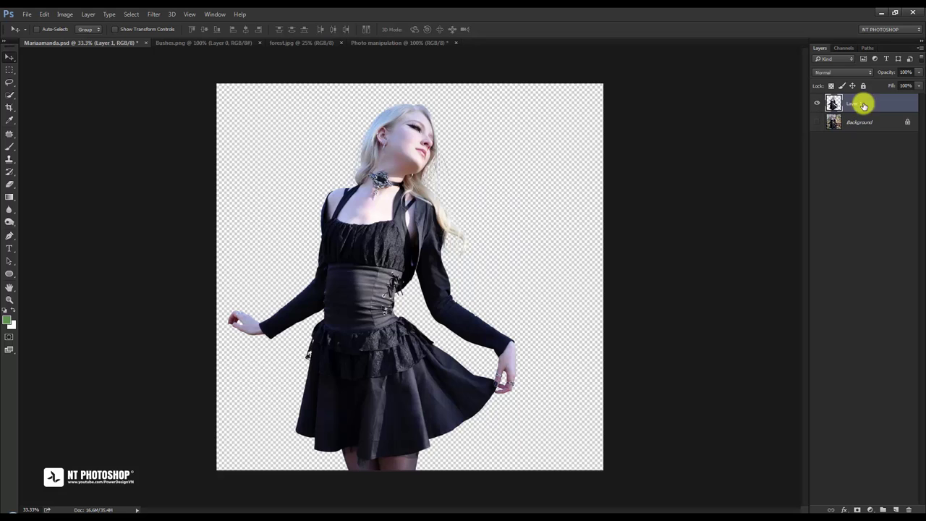
{"action": "mouse_move", "coordinate": [409, 168]}
{"action": "left_mouse_down"}
{"action": "mouse_move", "coordinate": [409, 45]}
{"action": "mouse_move", "coordinate": [406, 171]}
{"action": "left_mouse_up"}
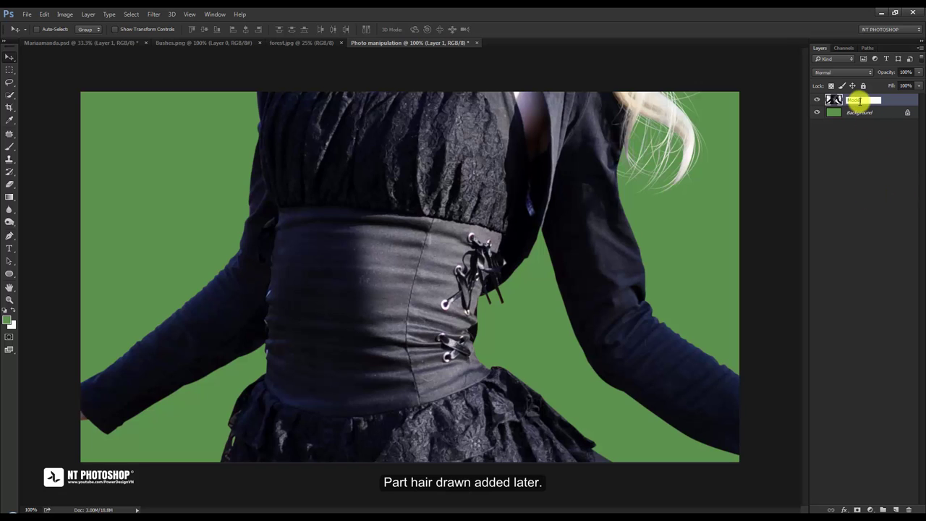
{"action": "key", "text": "Return"}
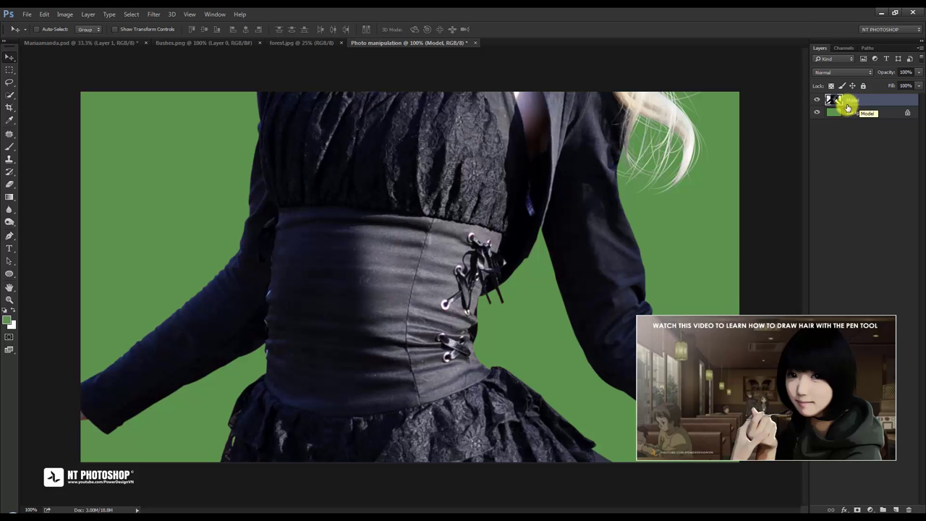
- Scale the Model layer to about 33.78% and place it left of centre
{"action": "left_click_drag", "start_coordinate": [447, 165], "coordinate": [436, 207]}
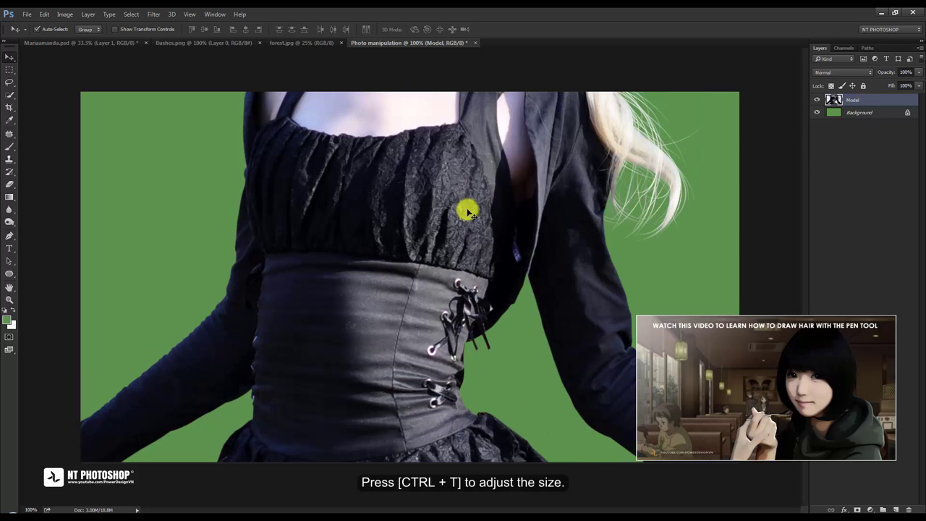
{"action": "key", "text": "ctrl+t"}
{"action": "mouse_move", "coordinate": [356, 190]}
{"action": "left_mouse_down"}
{"action": "mouse_move", "coordinate": [380, 269]}
{"action": "mouse_move", "coordinate": [384, 372]}
{"action": "left_mouse_up"}
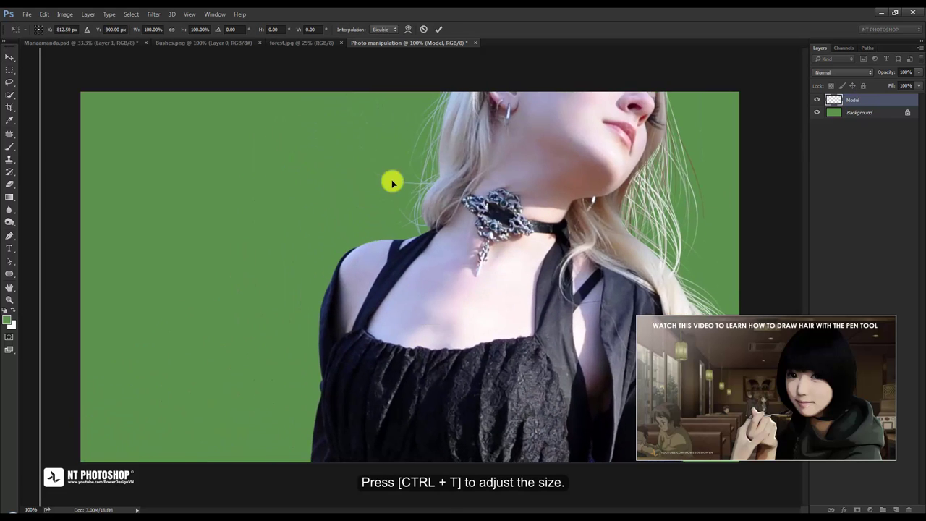
{"action": "left_click_drag", "start_coordinate": [393, 182], "coordinate": [388, 279]}
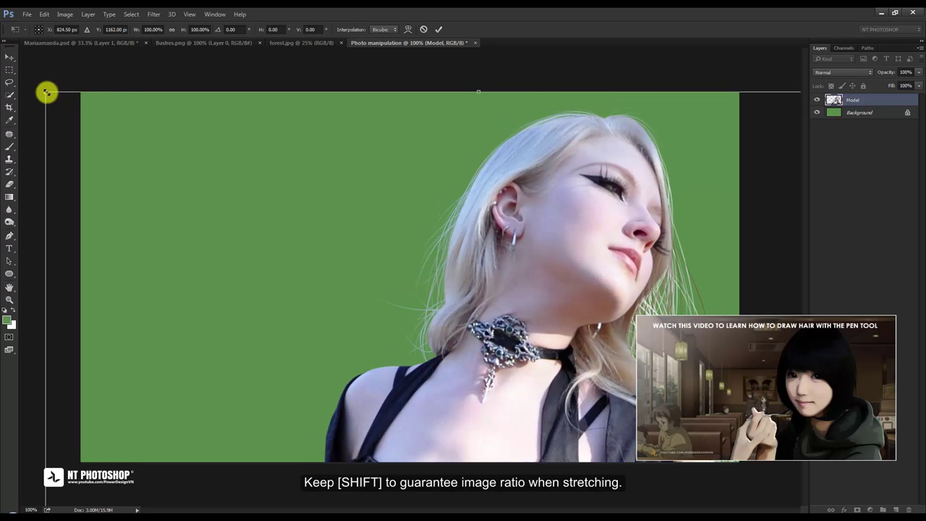
{"action": "mouse_move", "coordinate": [47, 89]}
{"action": "left_mouse_down"}
{"action": "mouse_move", "coordinate": [559, 413]}
{"action": "mouse_move", "coordinate": [430, 222]}
{"action": "mouse_move", "coordinate": [207, 212]}
{"action": "left_mouse_up"}
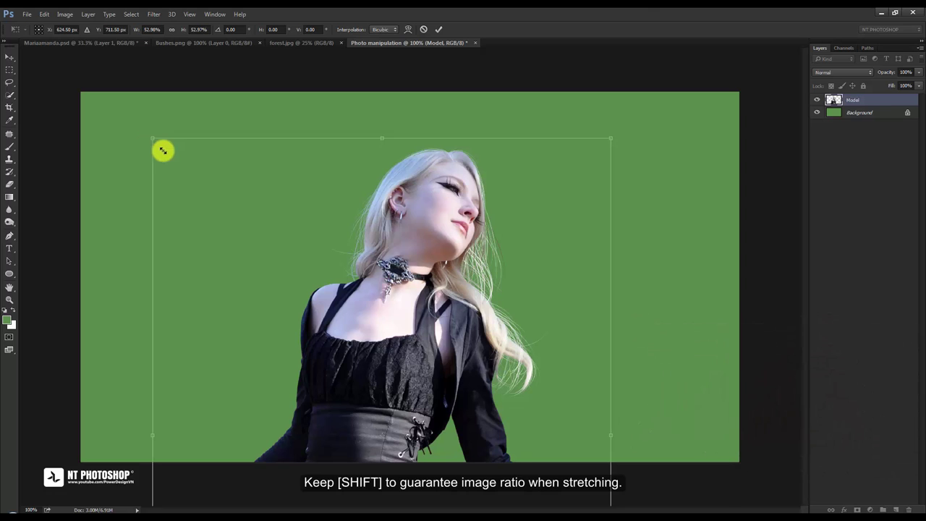
{"action": "left_click_drag", "start_coordinate": [152, 141], "coordinate": [250, 234]}
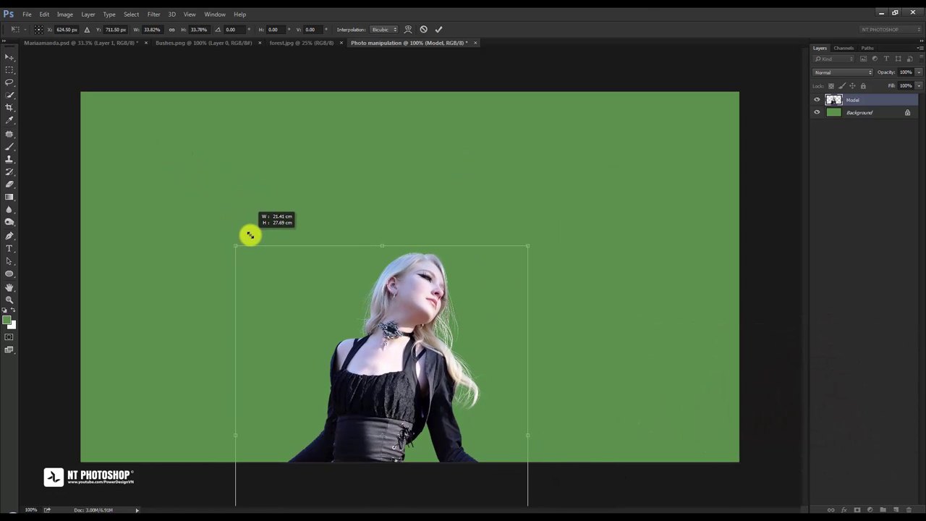
{"action": "left_click_drag", "start_coordinate": [396, 417], "coordinate": [347, 324]}
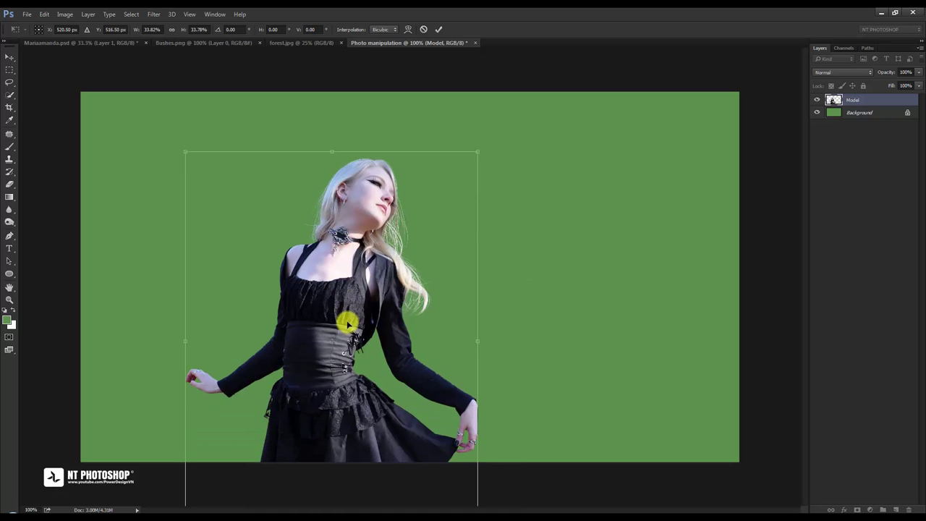
{"action": "left_click", "coordinate": [437, 32]}
{"action": "mouse_move", "coordinate": [349, 372]}
{"action": "left_mouse_down"}
{"action": "mouse_move", "coordinate": [335, 369]}
{"action": "mouse_move", "coordinate": [333, 355]}
{"action": "left_mouse_up"}
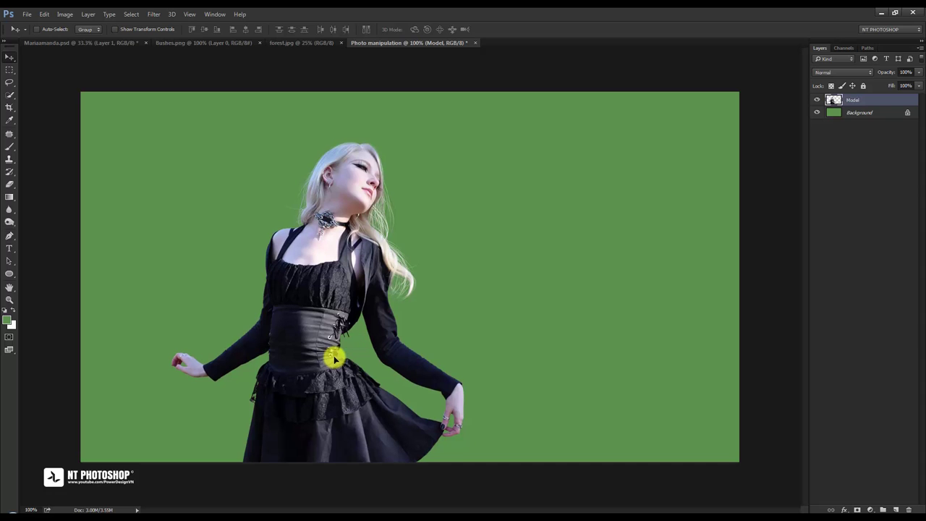
{"action": "left_click", "coordinate": [829, 288]}
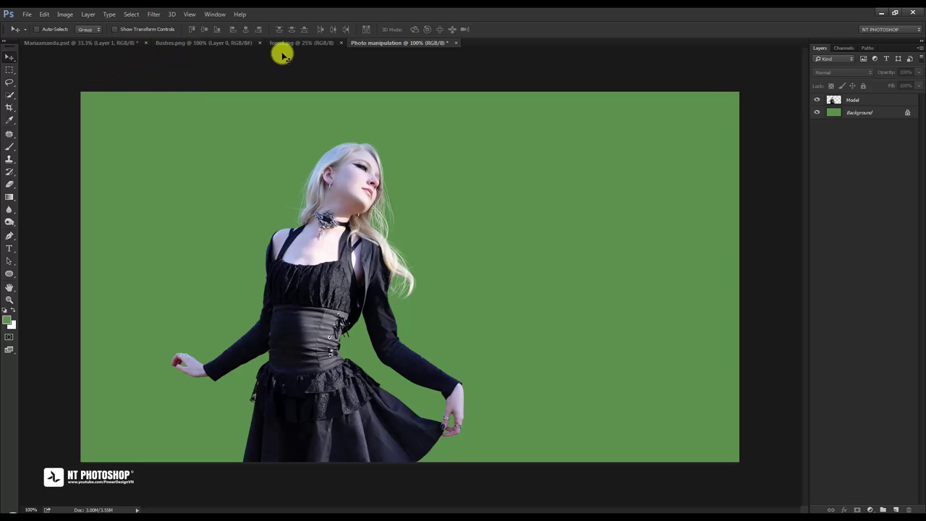
- Copy the forest photo into Photo manipulation and place it below the Model layer
{"action": "left_click", "coordinate": [311, 42]}
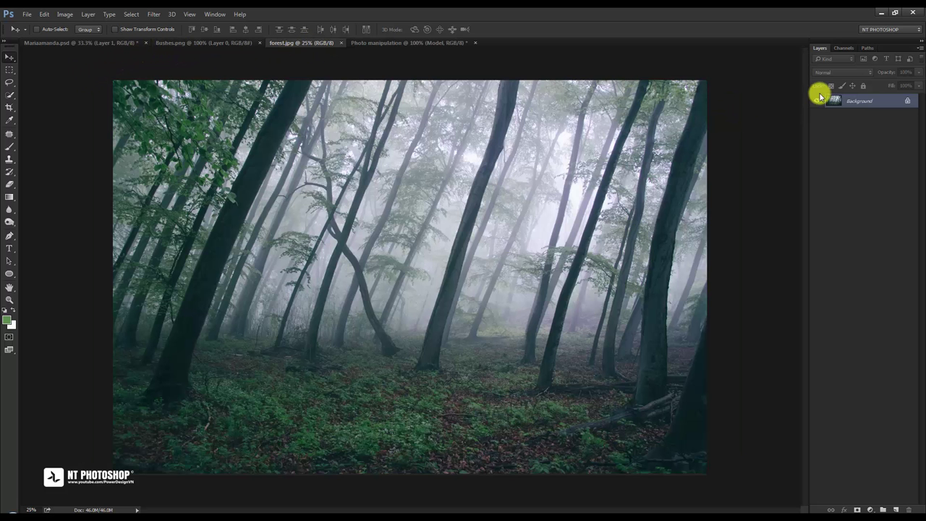
{"action": "mouse_move", "coordinate": [820, 97]}
{"action": "left_mouse_down"}
{"action": "mouse_move", "coordinate": [438, 65]}
{"action": "mouse_move", "coordinate": [430, 134]}
{"action": "left_mouse_up"}
{"action": "key", "text": "ctrl+minus"}
{"action": "key", "text": "ctrl+minus"}
{"action": "key", "text": "ctrl+minus"}
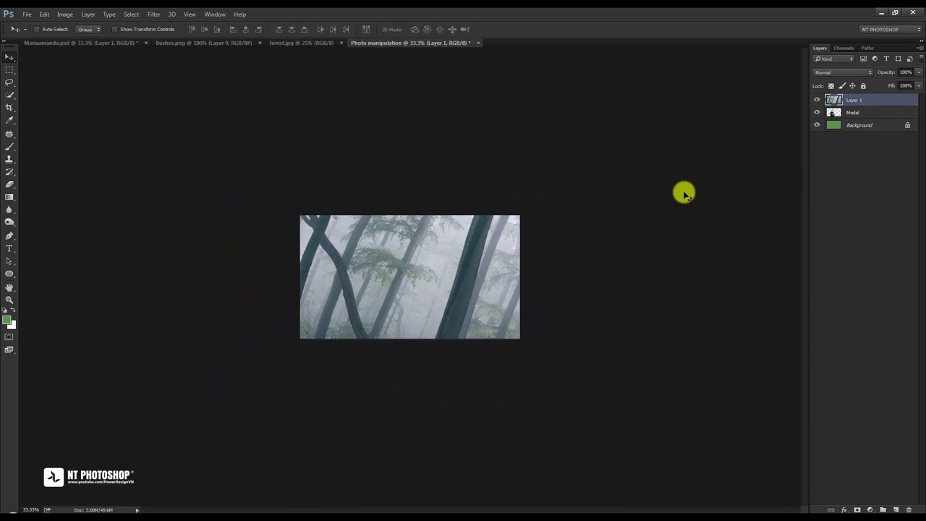
{"action": "left_click_drag", "start_coordinate": [865, 102], "coordinate": [865, 116]}
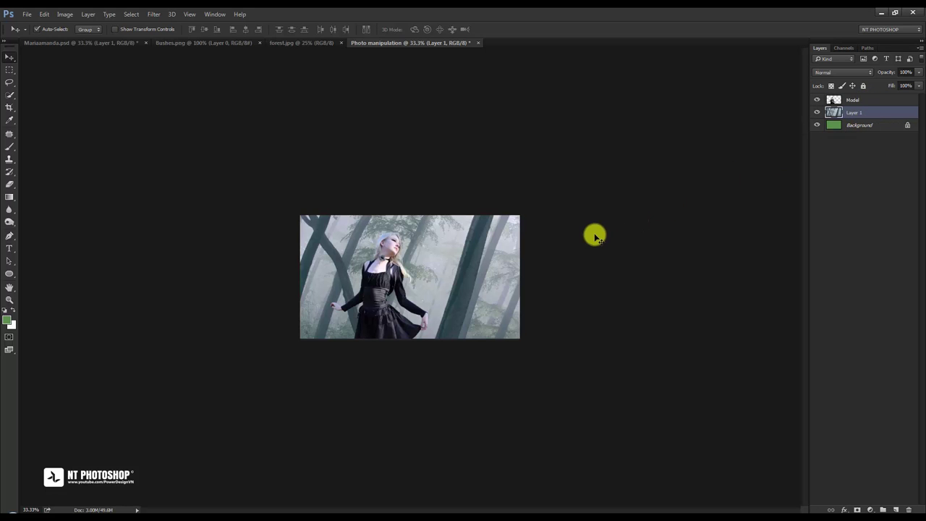
- Scale the forest to about 37% and position it to fill the canvas
{"action": "key", "text": "ctrl+t"}
{"action": "left_click_drag", "start_coordinate": [711, 112], "coordinate": [553, 253]}
{"action": "left_click_drag", "start_coordinate": [639, 154], "coordinate": [635, 102]}
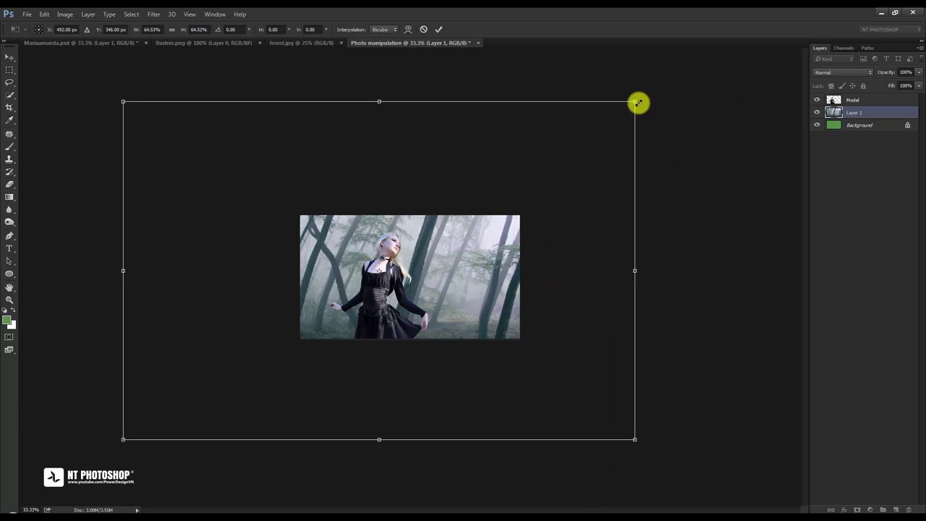
{"action": "left_click_drag", "start_coordinate": [635, 101], "coordinate": [535, 187]}
{"action": "key", "text": "ctrl+plus"}
{"action": "key", "text": "ctrl+plus"}
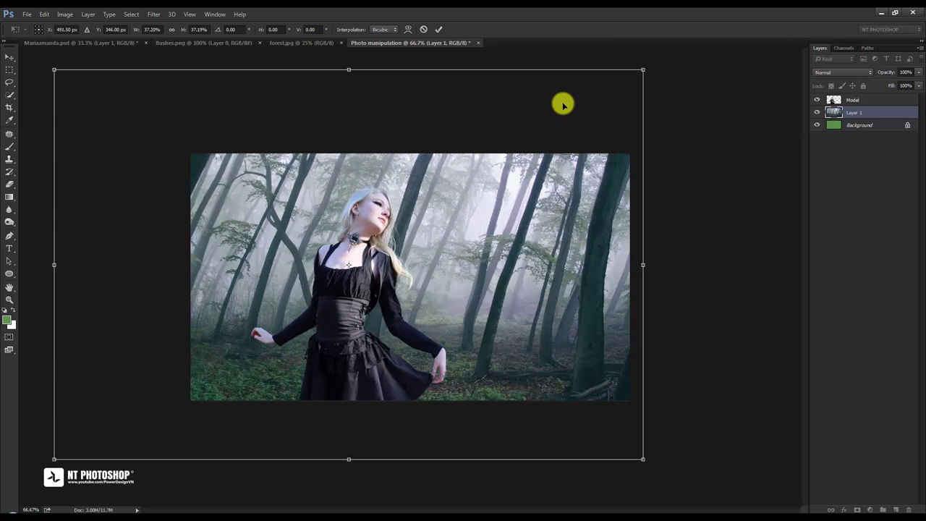
{"action": "key", "text": "ctrl+plus"}
{"action": "mouse_move", "coordinate": [622, 93]}
{"action": "left_mouse_down"}
{"action": "mouse_move", "coordinate": [641, 128]}
{"action": "mouse_move", "coordinate": [629, 162]}
{"action": "mouse_move", "coordinate": [644, 166]}
{"action": "left_mouse_up"}
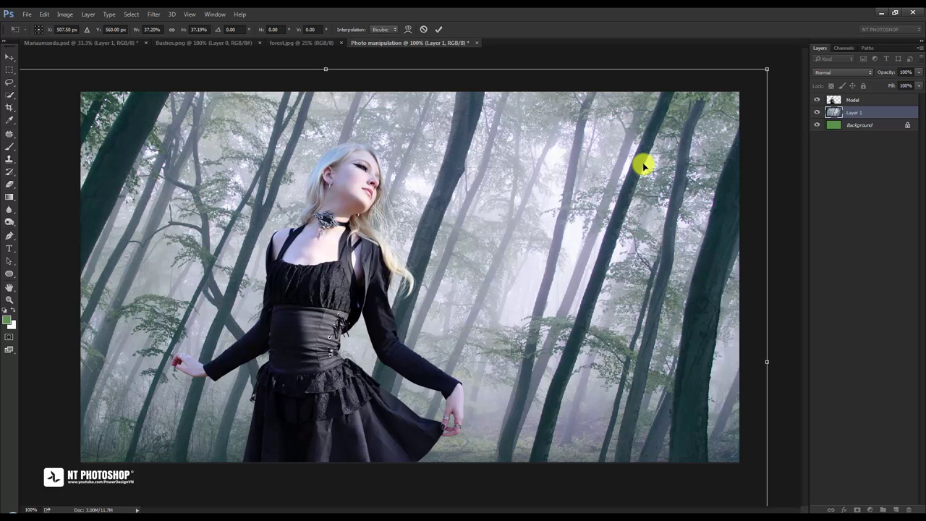
{"action": "key", "text": "Right"}
{"action": "key", "text": "Right"}
{"action": "key", "text": "shift+Right"}
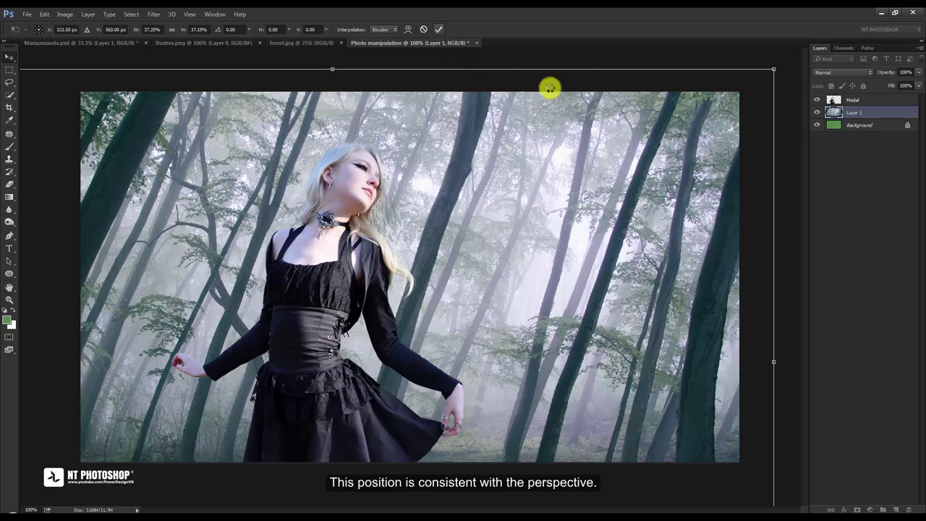
{"action": "type", "text": "BG"}
{"action": "key", "text": "Return"}
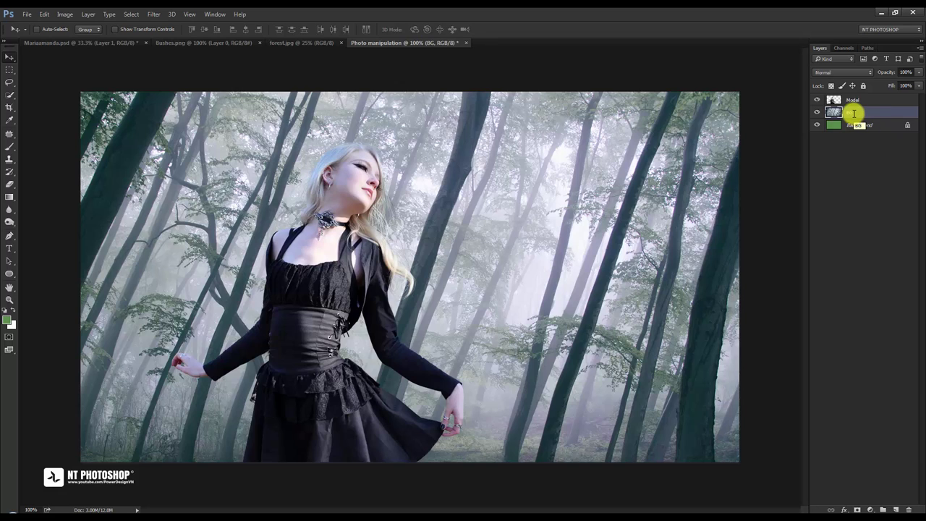
- Add a Curves layer clipped to BG with the midpoint lowered to Input 113, Output 73
{"action": "left_click", "coordinate": [871, 509]}
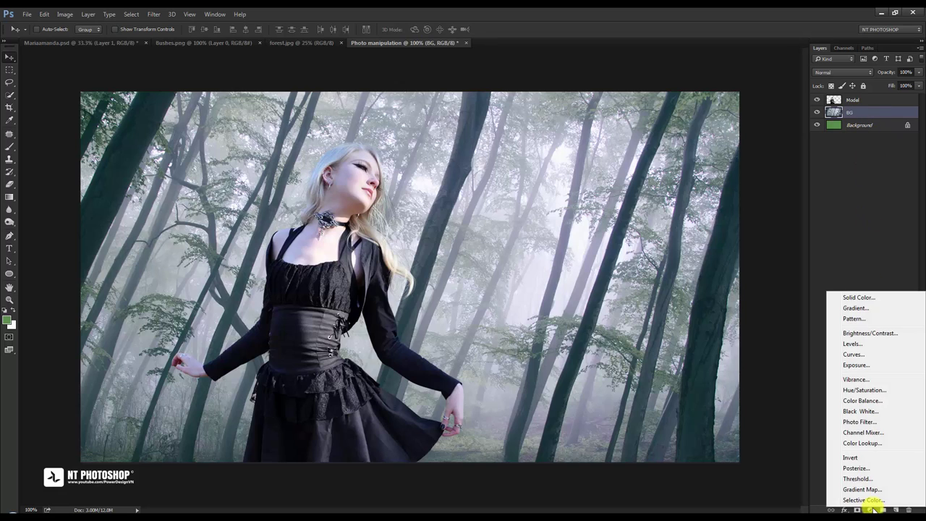
{"action": "left_click", "coordinate": [854, 354]}
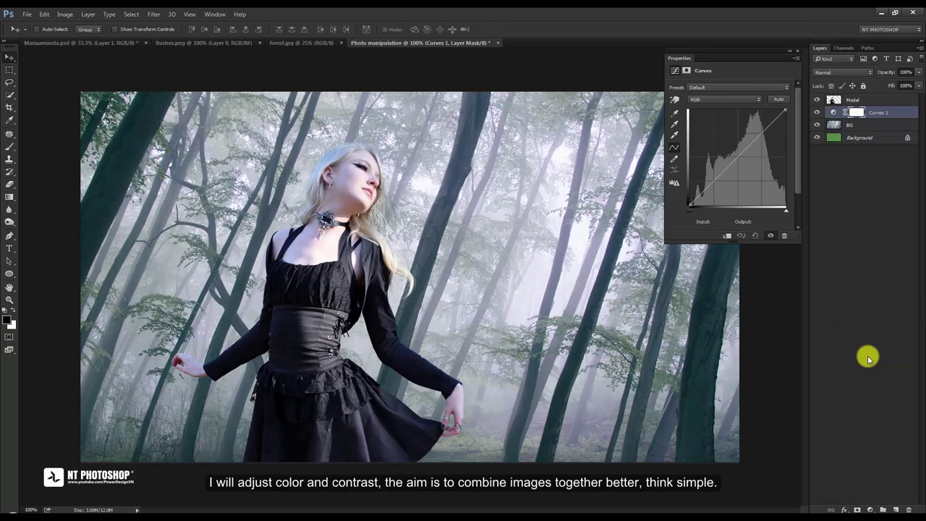
{"action": "left_click", "coordinate": [727, 235]}
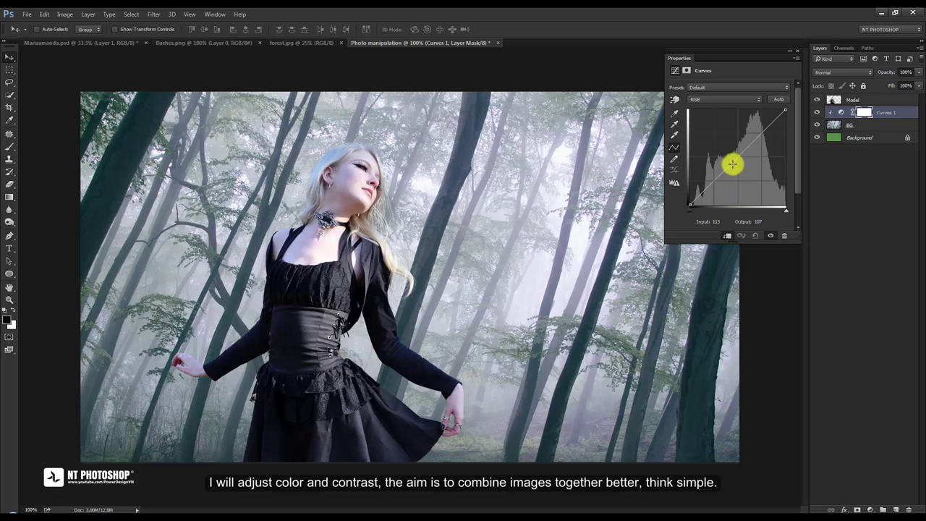
{"action": "left_click_drag", "start_coordinate": [732, 164], "coordinate": [732, 178]}
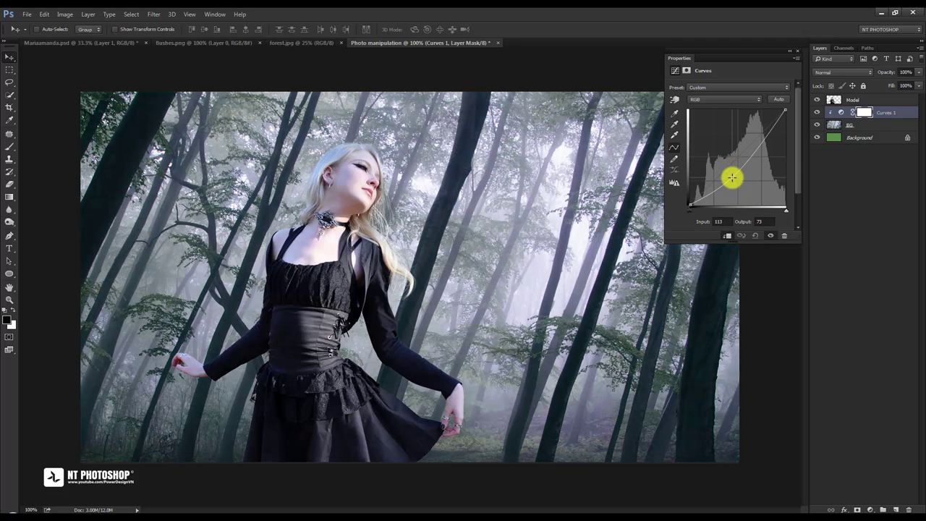
{"action": "left_click", "coordinate": [797, 52]}
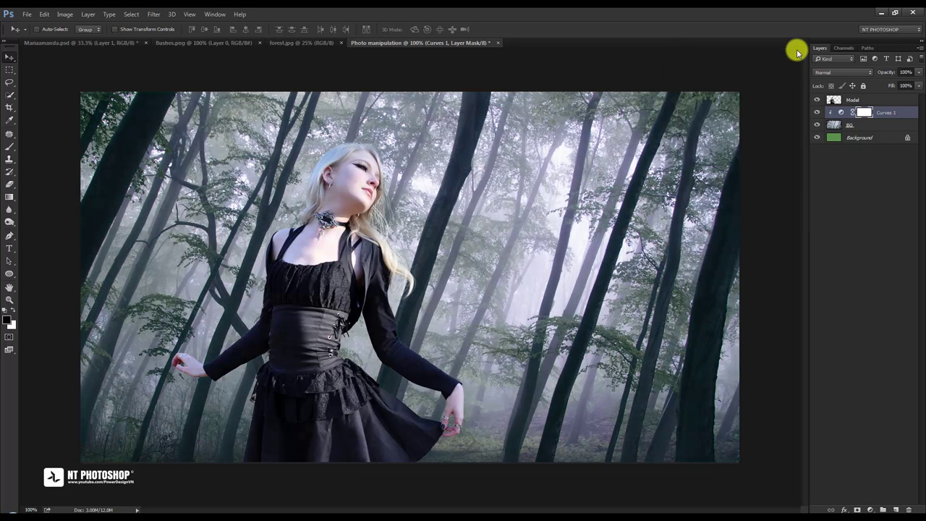
{"action": "left_click", "coordinate": [870, 509]}
- Clip a Color Balance layer to the forest with midtones Cyan −60, Magenta −13, Blue +27
{"action": "left_click", "coordinate": [860, 402]}
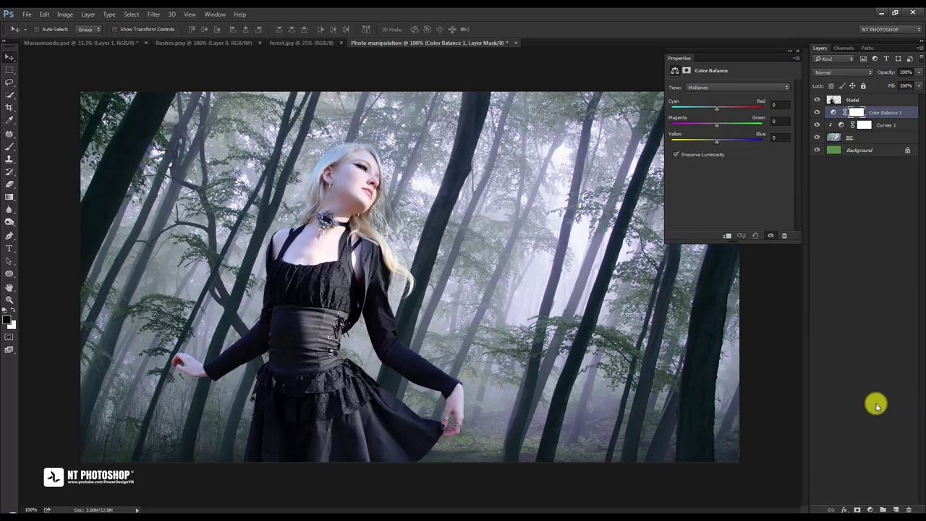
{"action": "left_click", "coordinate": [725, 235]}
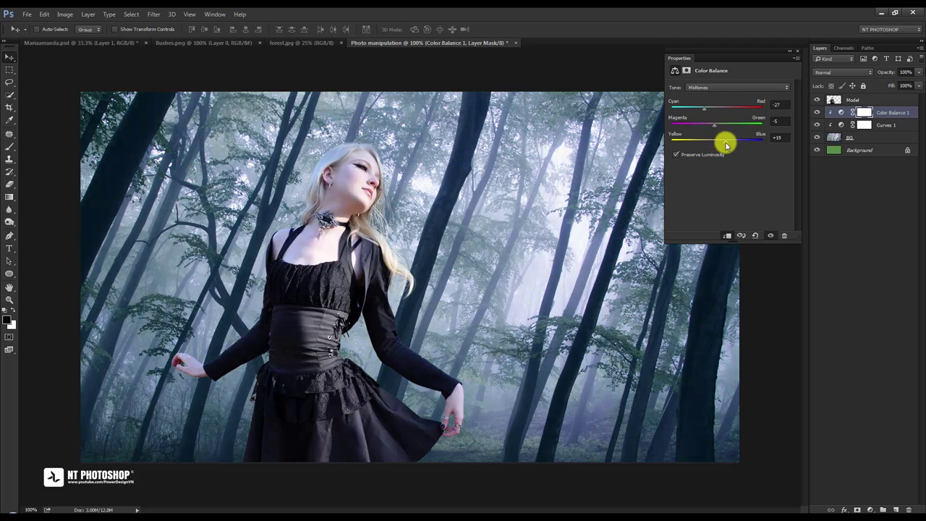
{"action": "left_click_drag", "start_coordinate": [726, 144], "coordinate": [731, 146]}
{"action": "left_click_drag", "start_coordinate": [692, 113], "coordinate": [689, 110]}
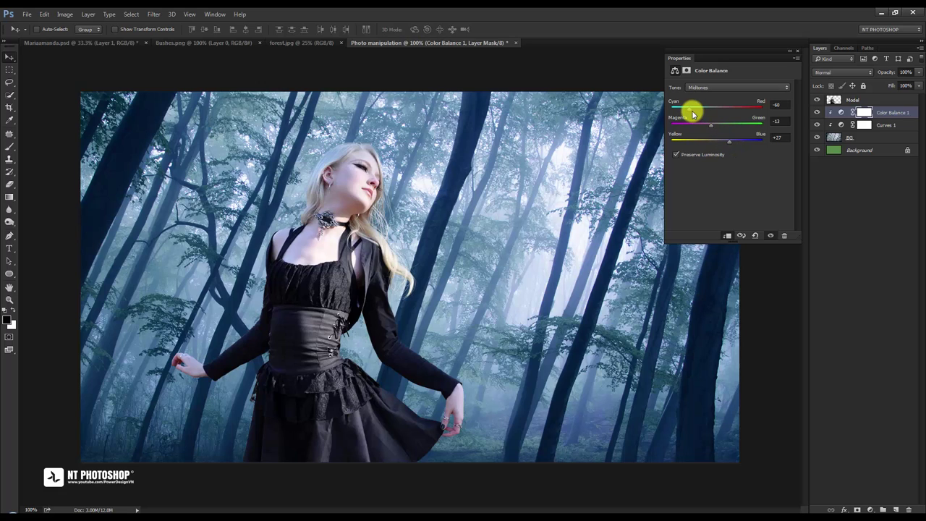
{"action": "left_click", "coordinate": [796, 52]}
{"action": "left_click", "coordinate": [816, 113]}
- Add a clipped Levels layer with the output white slider moved left to darken the forest
{"action": "left_click", "coordinate": [817, 113]}
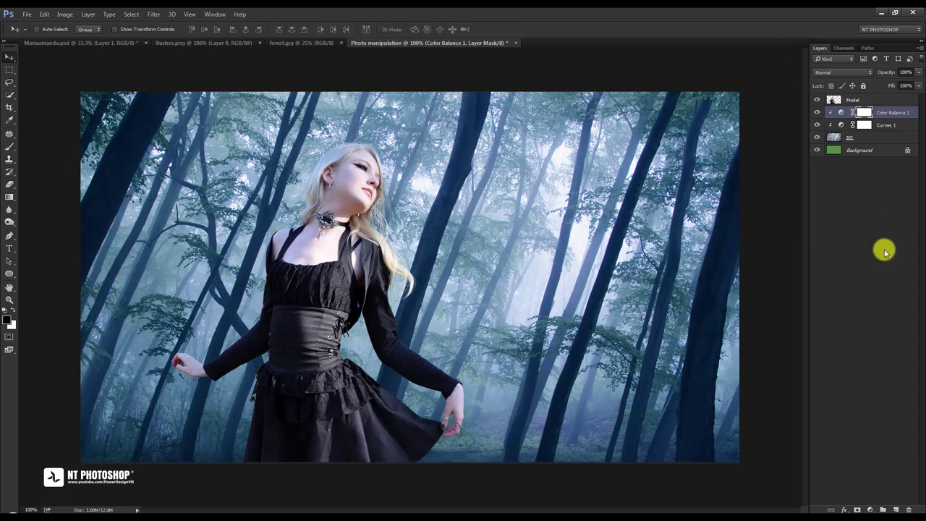
{"action": "left_click", "coordinate": [870, 509]}
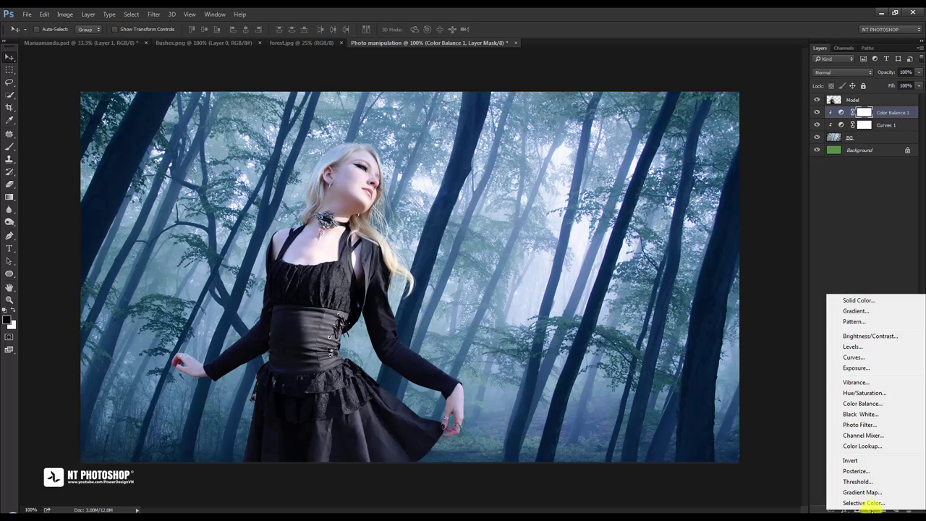
{"action": "left_click", "coordinate": [865, 348]}
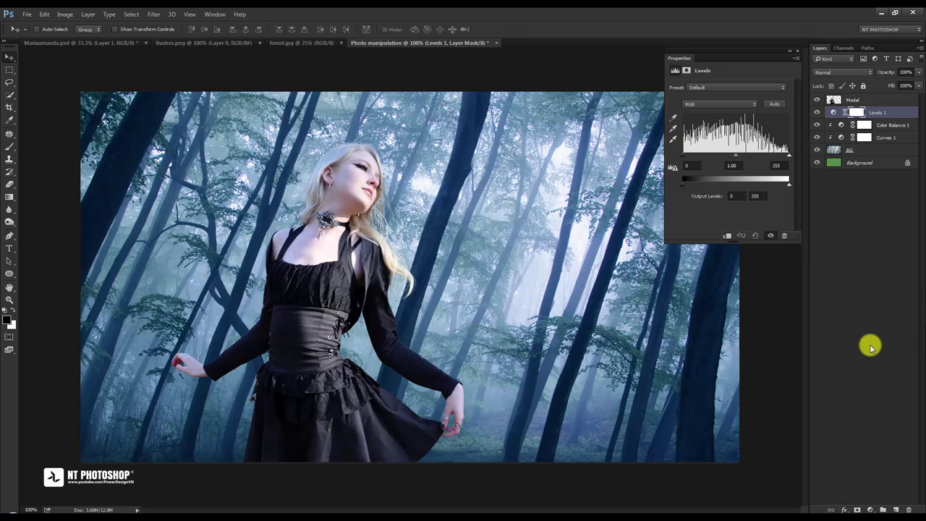
{"action": "left_click", "coordinate": [727, 235]}
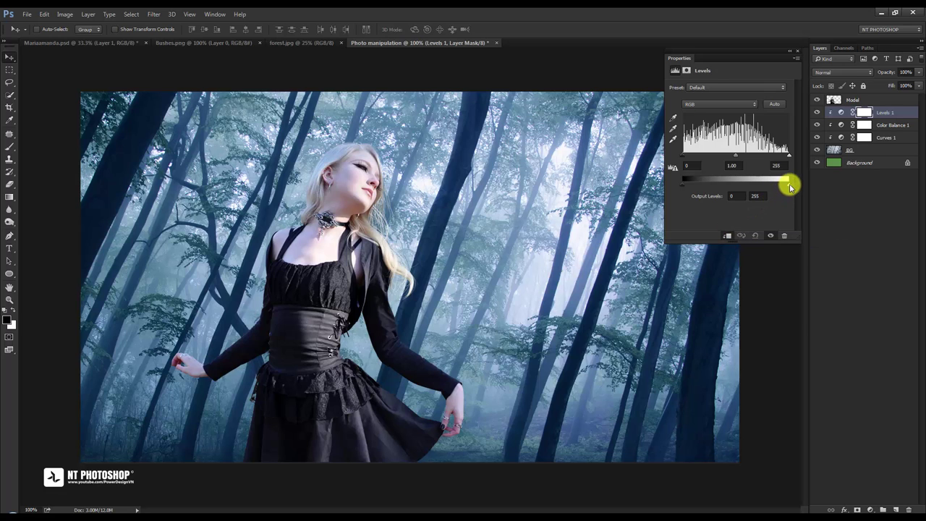
{"action": "left_click_drag", "start_coordinate": [788, 185], "coordinate": [762, 187]}
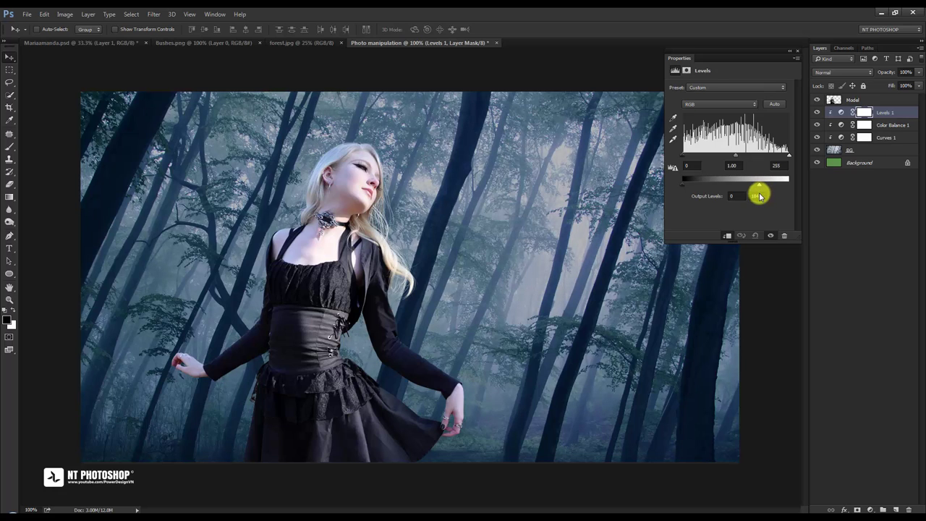
{"action": "left_click", "coordinate": [795, 53]}
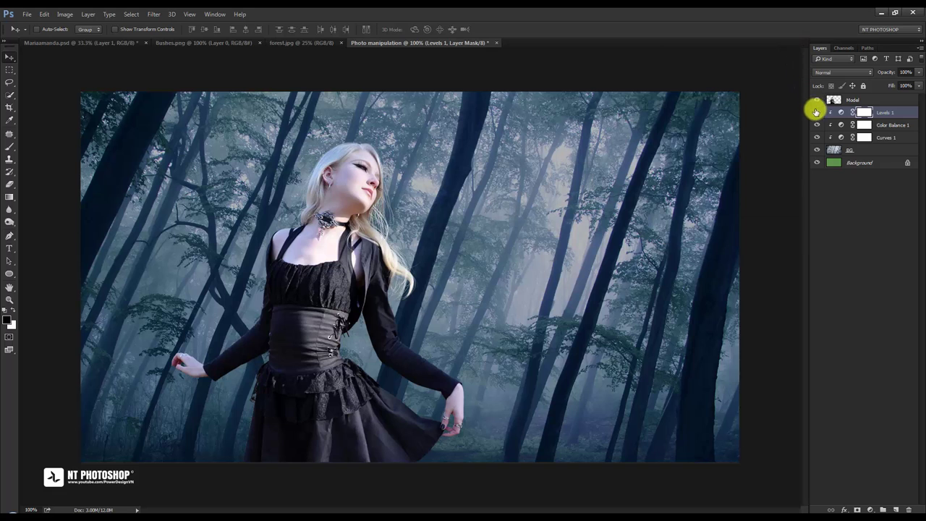
{"action": "left_click", "coordinate": [817, 114]}
{"action": "left_click", "coordinate": [817, 114]}
{"action": "left_click", "coordinate": [832, 150]}
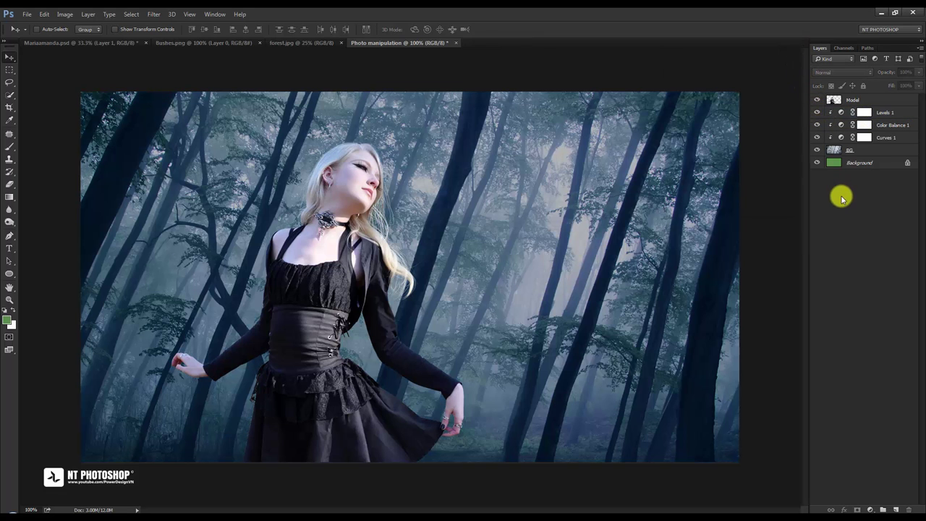
- Apply a 3-pixel Gaussian Blur to the BG forest layer
{"action": "double_click", "coordinate": [853, 149]}
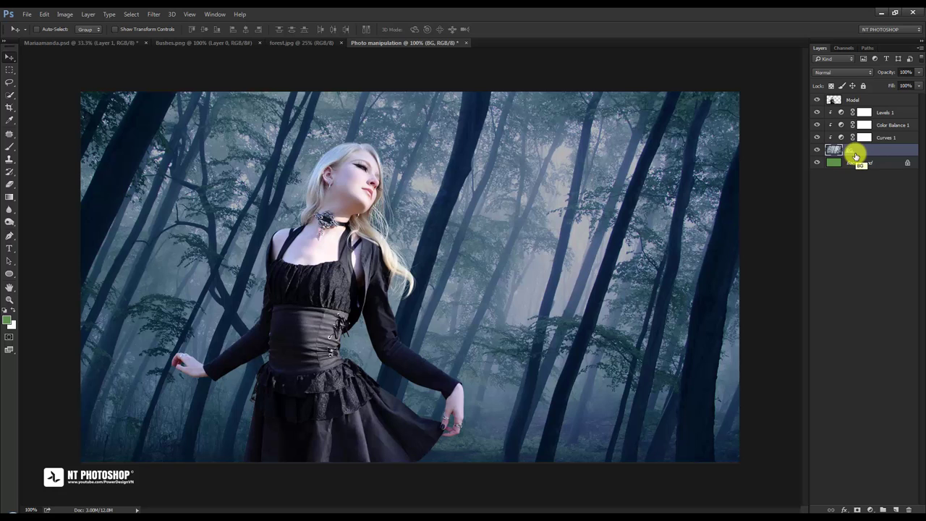
{"action": "key", "text": "Return"}
{"action": "left_click", "coordinate": [154, 16]}
{"action": "mouse_move", "coordinate": [210, 121]}
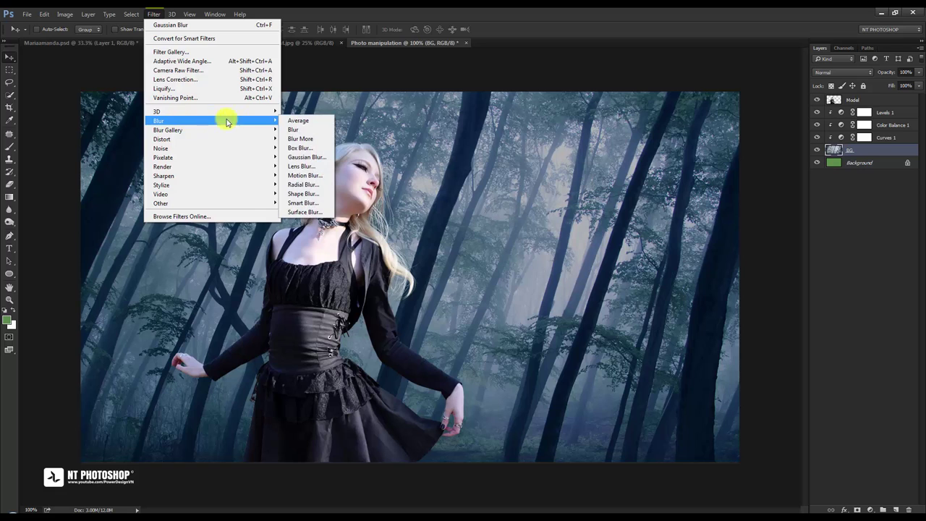
{"action": "left_click", "coordinate": [307, 157]}
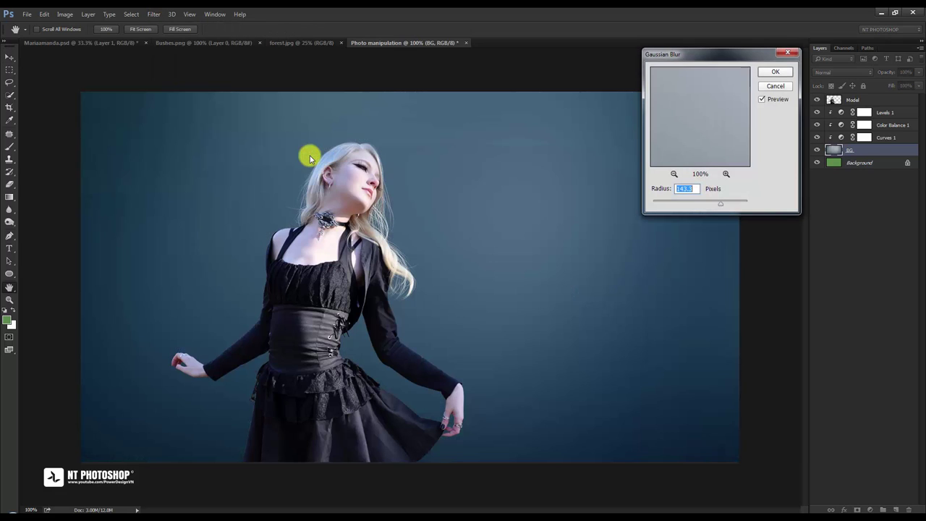
{"action": "left_click_drag", "start_coordinate": [740, 55], "coordinate": [735, 66]}
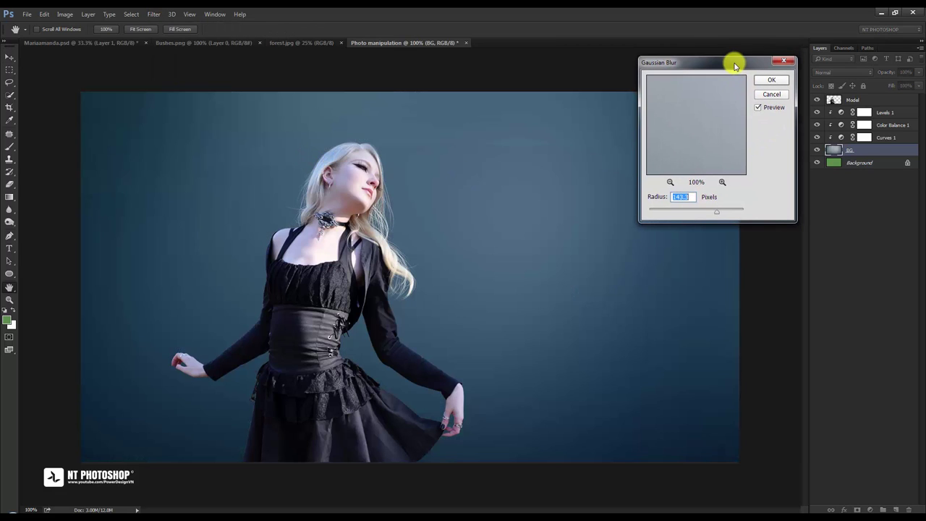
{"action": "left_click_drag", "start_coordinate": [716, 211], "coordinate": [667, 212]}
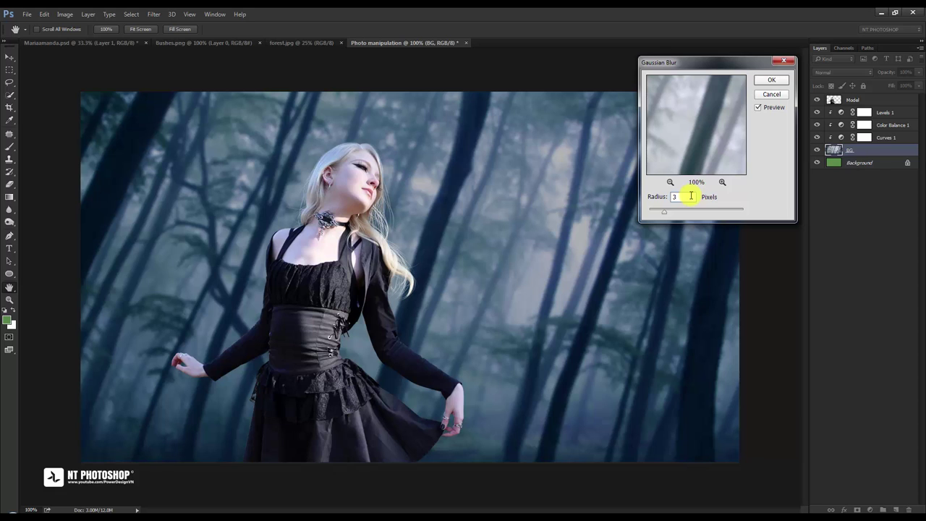
{"action": "left_click", "coordinate": [771, 79]}
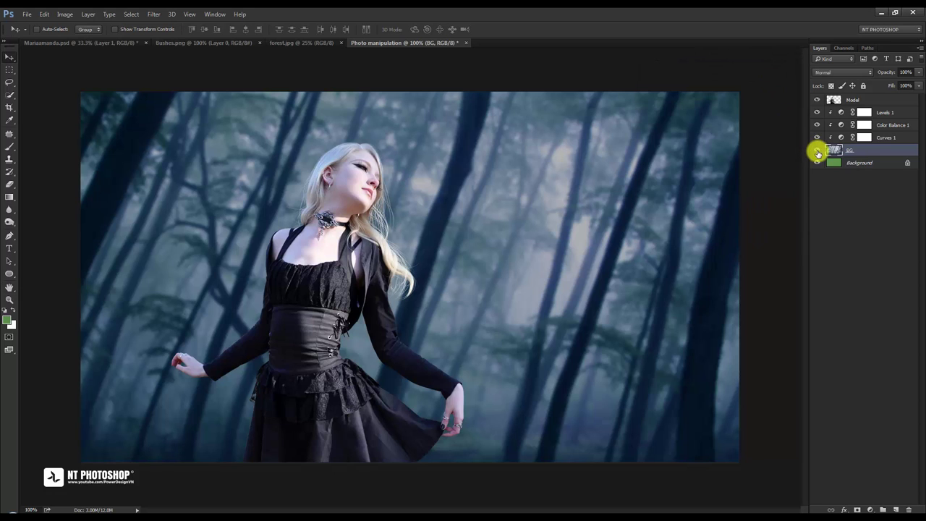
{"action": "left_click", "coordinate": [817, 151]}
{"action": "left_click", "coordinate": [818, 150]}
{"action": "left_click", "coordinate": [854, 212]}
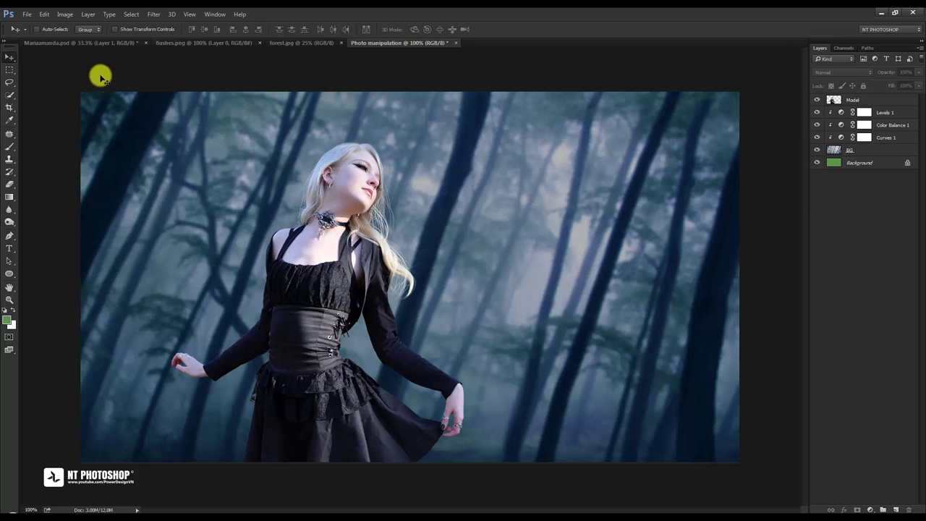
- Copy the hydrangea bush from Bushes.png into the forest composition above the model
{"action": "left_click", "coordinate": [882, 98]}
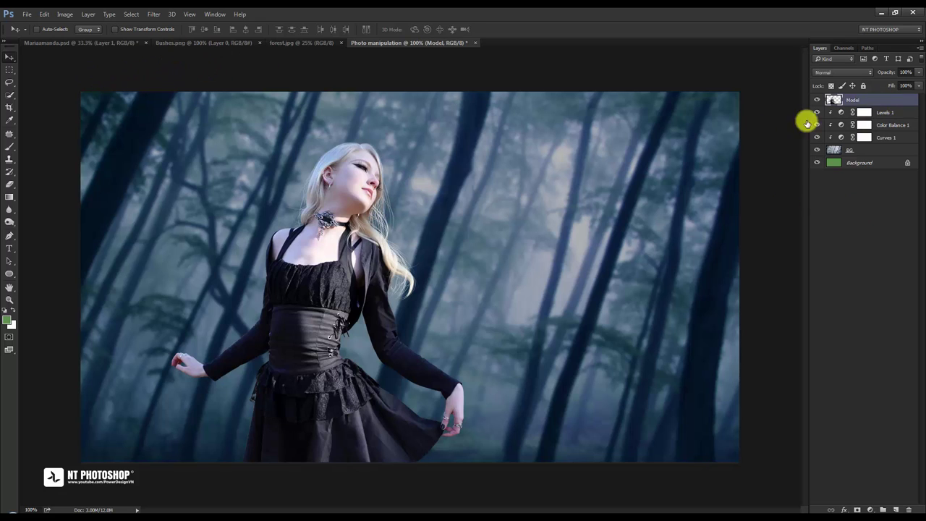
{"action": "left_click", "coordinate": [204, 45]}
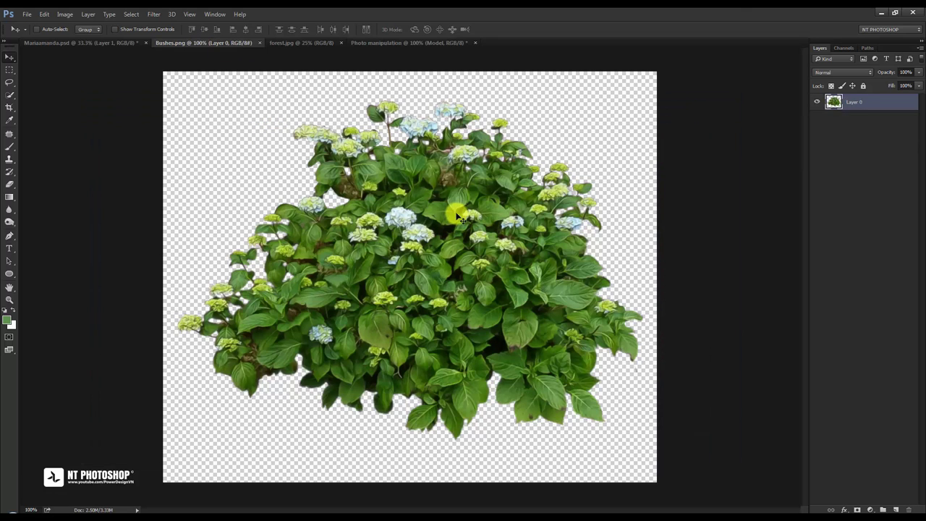
{"action": "left_click_drag", "start_coordinate": [454, 206], "coordinate": [443, 172]}
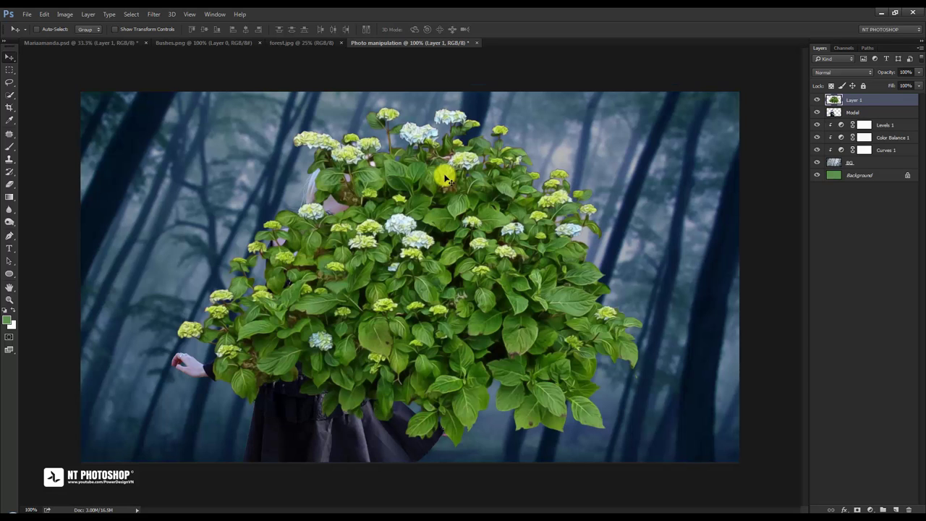
{"action": "key", "text": "ctrl+minus"}
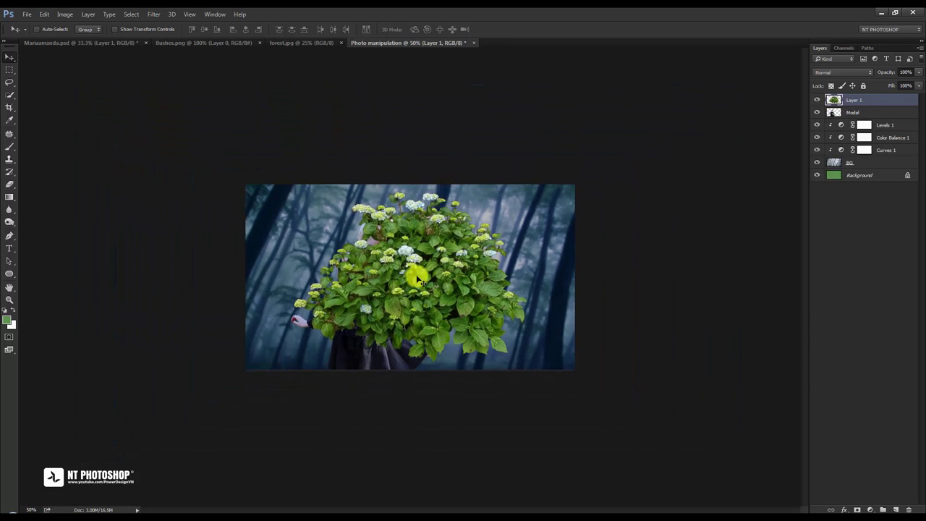
{"action": "left_click_drag", "start_coordinate": [450, 296], "coordinate": [490, 343]}
- Enlarge the bush to about 206% and move it over the lower part of the scene
{"action": "key", "text": "ctrl+t"}
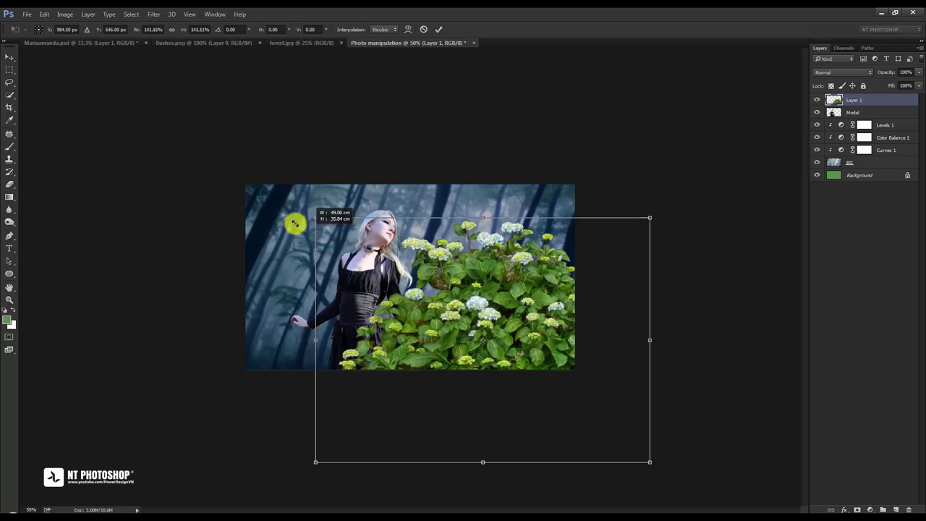
{"action": "left_click_drag", "start_coordinate": [365, 256], "coordinate": [249, 204]}
{"action": "left_click_drag", "start_coordinate": [485, 330], "coordinate": [508, 356]}
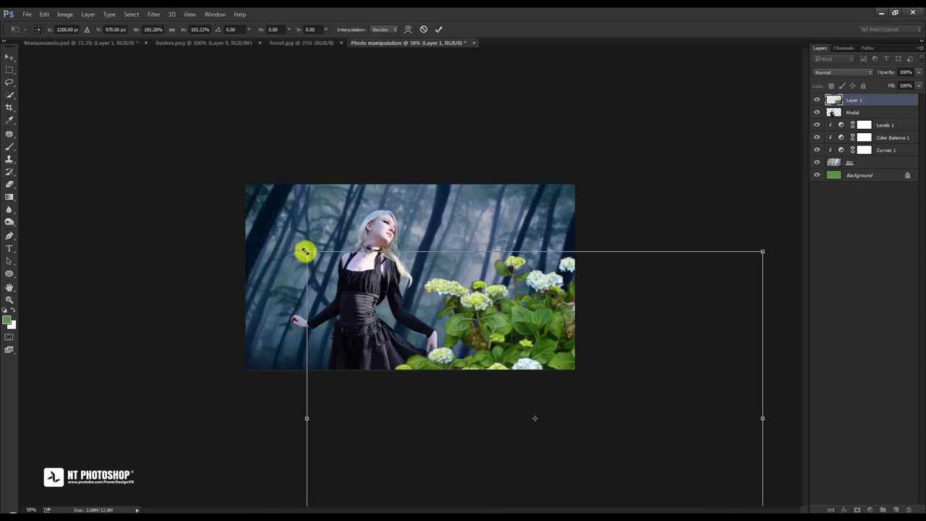
{"action": "left_click_drag", "start_coordinate": [307, 253], "coordinate": [290, 243]}
{"action": "key", "text": "ctrl+plus"}
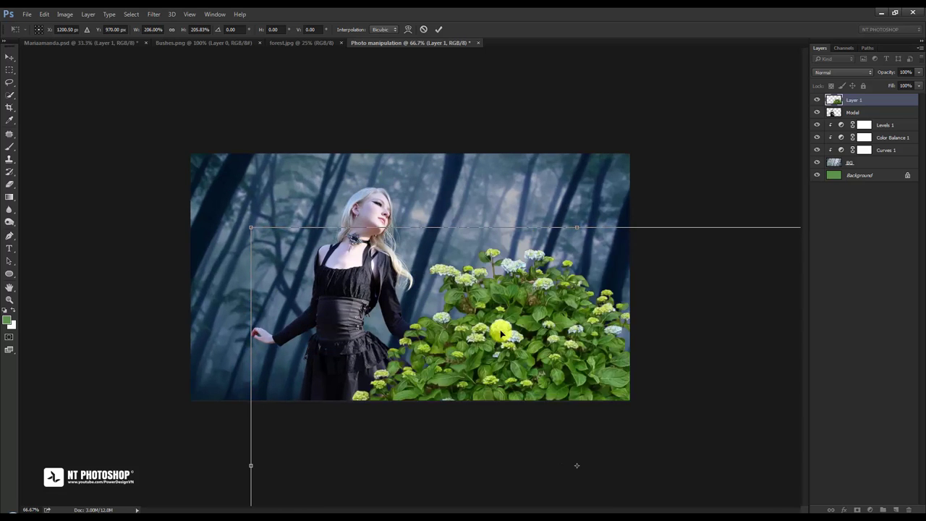
{"action": "key", "text": "ctrl+plus"}
{"action": "mouse_move", "coordinate": [614, 310]}
{"action": "left_mouse_down"}
{"action": "mouse_move", "coordinate": [644, 422]}
{"action": "mouse_move", "coordinate": [666, 445]}
{"action": "mouse_move", "coordinate": [578, 356]}
{"action": "mouse_move", "coordinate": [488, 342]}
{"action": "mouse_move", "coordinate": [477, 350]}
{"action": "mouse_move", "coordinate": [481, 359]}
{"action": "mouse_move", "coordinate": [526, 352]}
{"action": "mouse_move", "coordinate": [573, 363]}
{"action": "mouse_move", "coordinate": [558, 361]}
{"action": "left_mouse_up"}
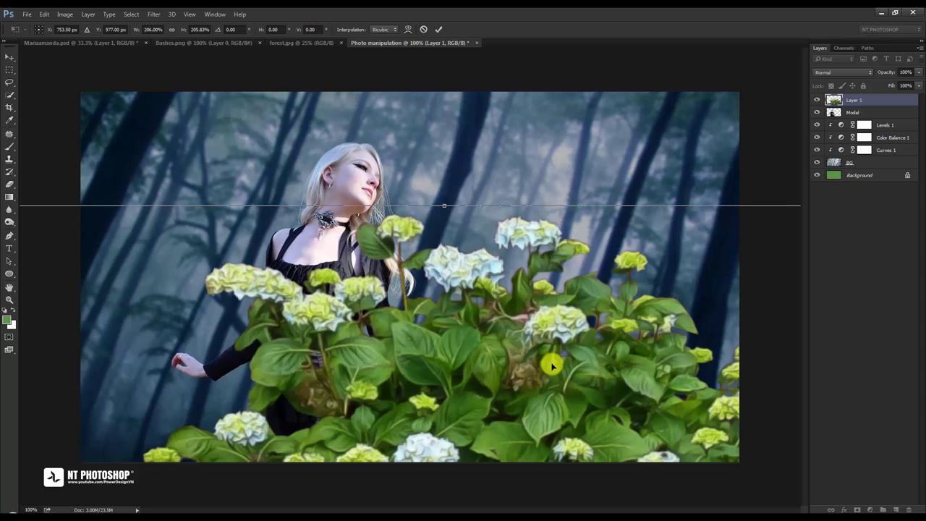
- Flip the hydrangea bush horizontally and move it to the lower-right corner beside the woman
{"action": "right_click", "coordinate": [518, 368]}
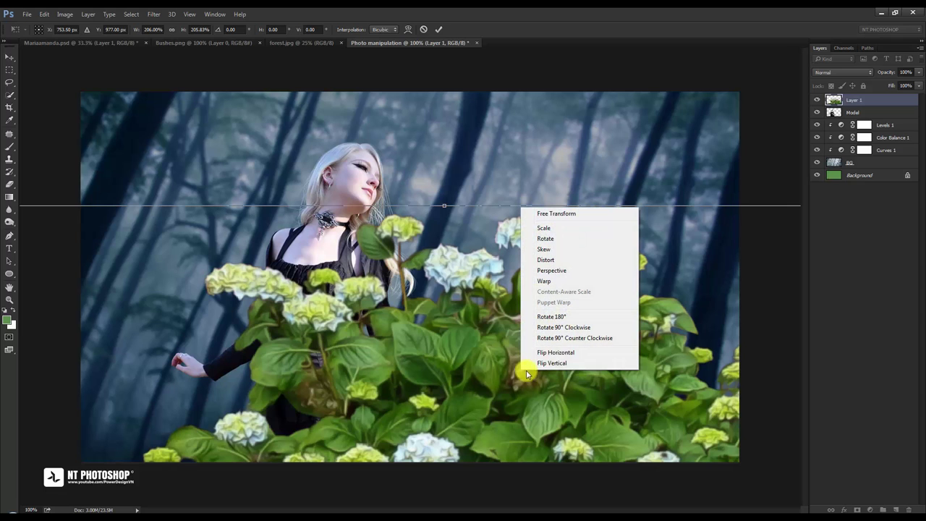
{"action": "left_click", "coordinate": [542, 351]}
{"action": "mouse_move", "coordinate": [352, 359]}
{"action": "left_mouse_down"}
{"action": "mouse_move", "coordinate": [606, 374]}
{"action": "mouse_move", "coordinate": [585, 405]}
{"action": "mouse_move", "coordinate": [587, 395]}
{"action": "mouse_move", "coordinate": [600, 395]}
{"action": "left_mouse_up"}
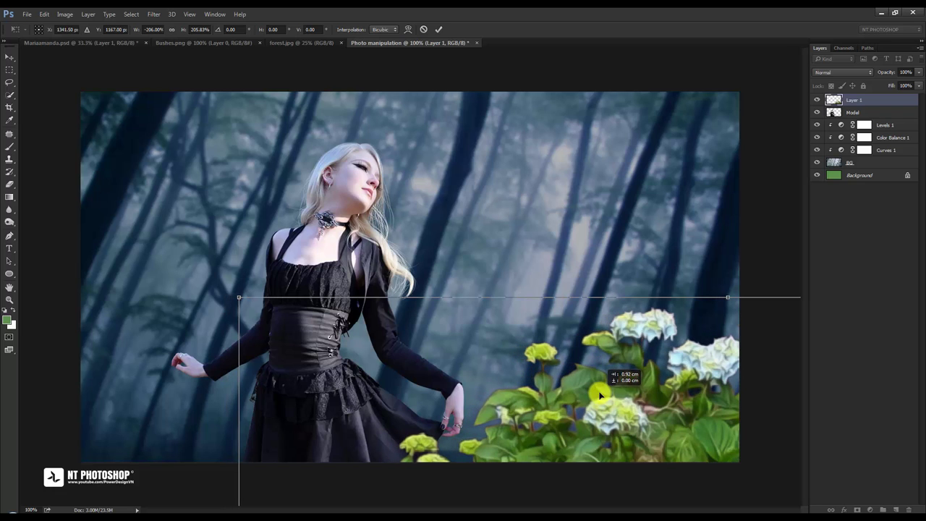
{"action": "left_click", "coordinate": [439, 29]}
{"action": "left_click", "coordinate": [847, 97]}
{"action": "type", "text": "Flower R"}
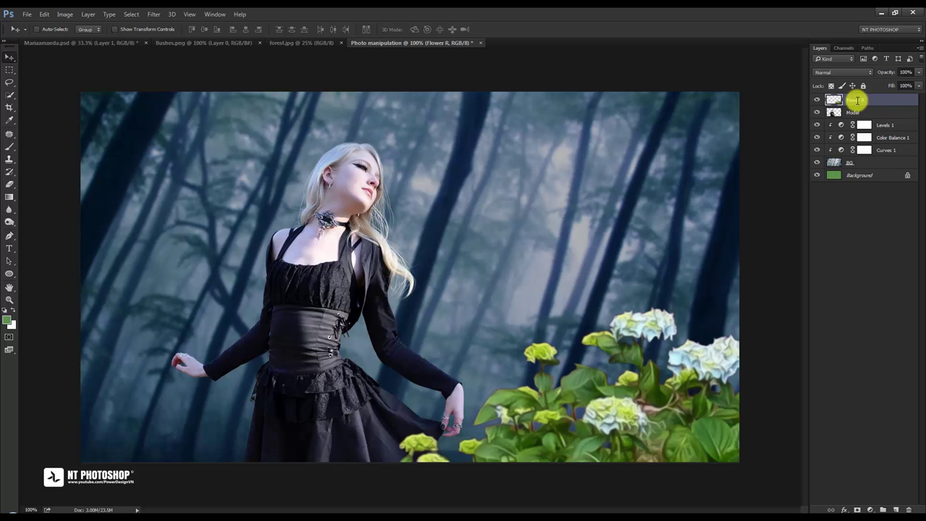
- Add a Curves layer clipped to Flower R, pulling the midpoint down to darken the hydrangeas
{"action": "left_click", "coordinate": [869, 508]}
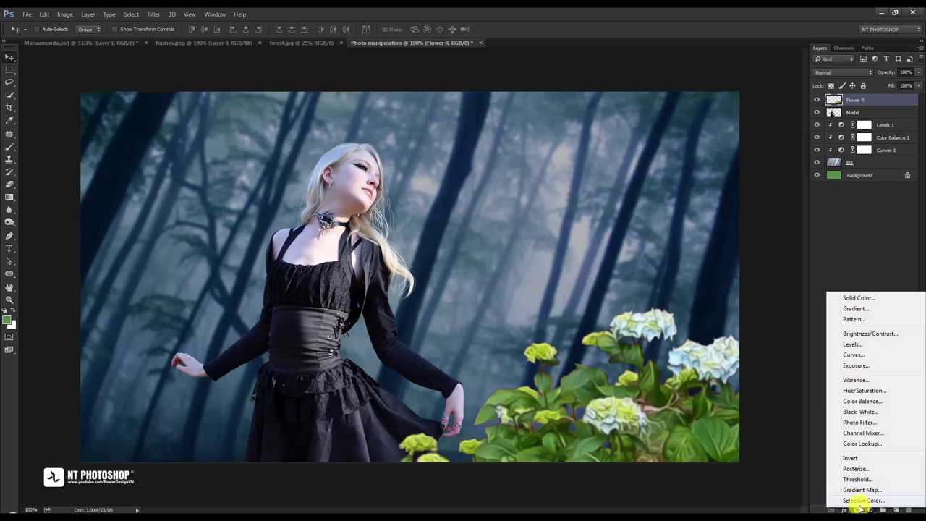
{"action": "left_click", "coordinate": [860, 354]}
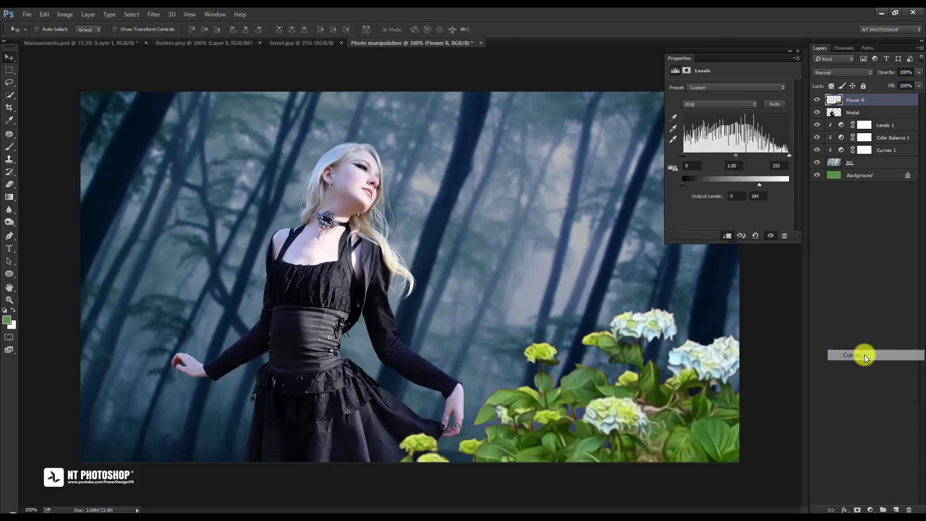
{"action": "left_click", "coordinate": [727, 236]}
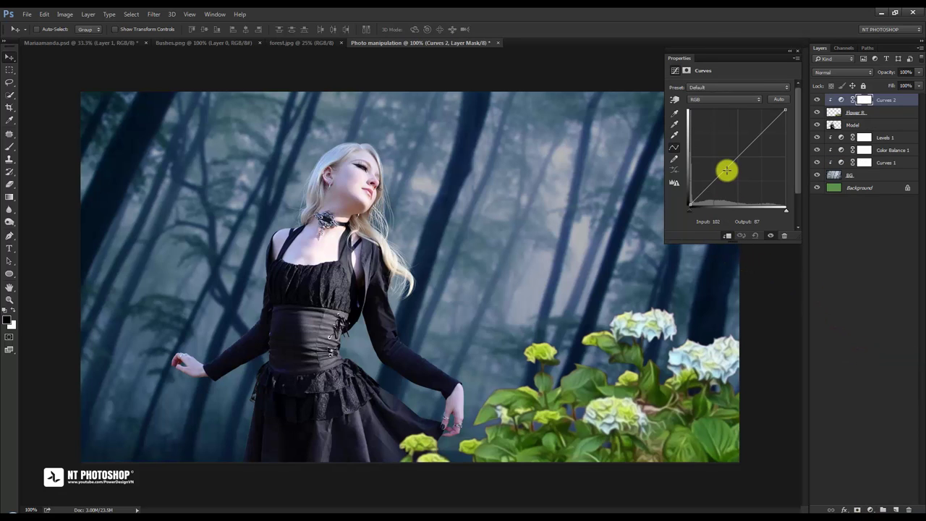
{"action": "left_click_drag", "start_coordinate": [726, 170], "coordinate": [726, 185]}
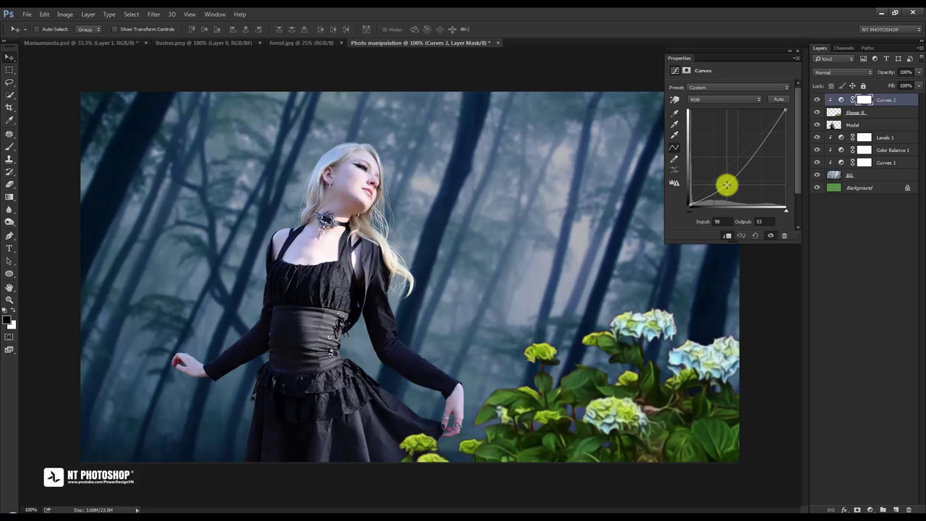
{"action": "left_click", "coordinate": [796, 52]}
- Add a clipped Hue/Saturation layer with Saturation at −61, comparing it with the result before
{"action": "left_click", "coordinate": [869, 510]}
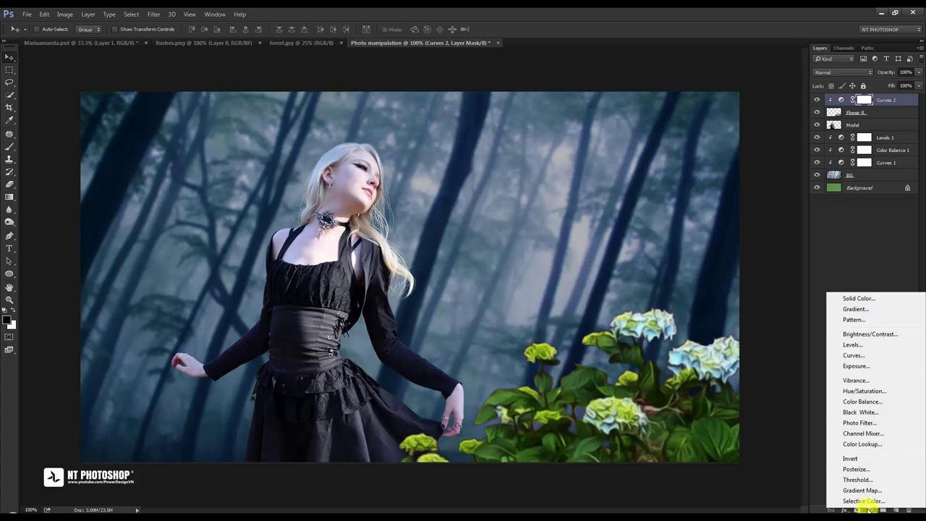
{"action": "left_click", "coordinate": [866, 391]}
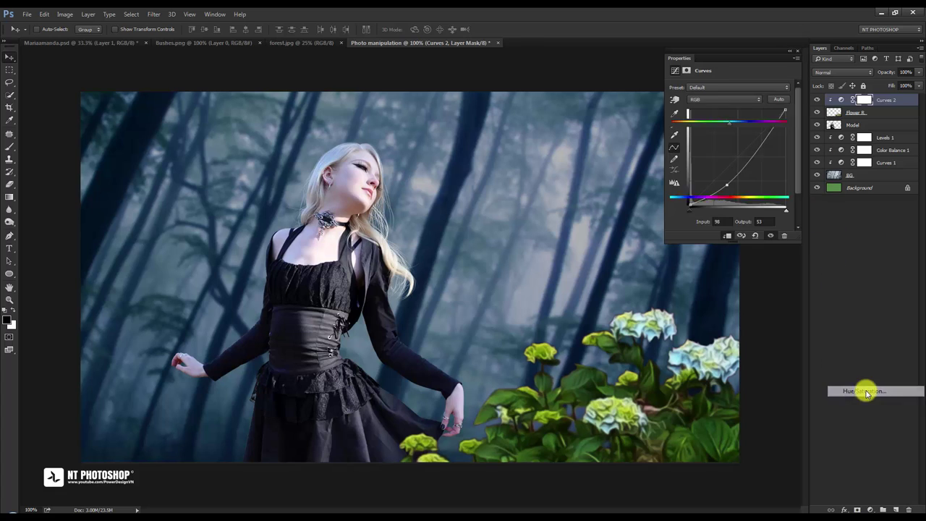
{"action": "left_click", "coordinate": [727, 235]}
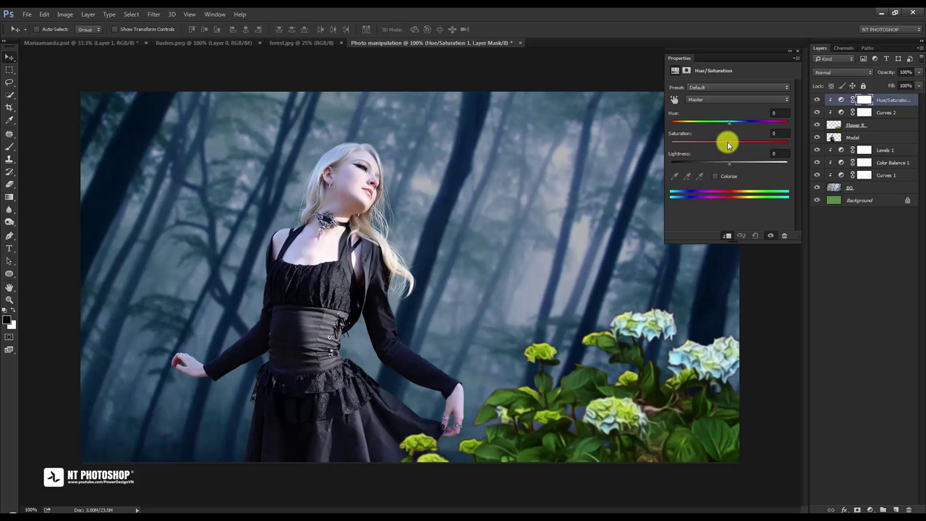
{"action": "mouse_move", "coordinate": [728, 142]}
{"action": "left_mouse_down"}
{"action": "mouse_move", "coordinate": [686, 144]}
{"action": "mouse_move", "coordinate": [693, 148]}
{"action": "left_mouse_up"}
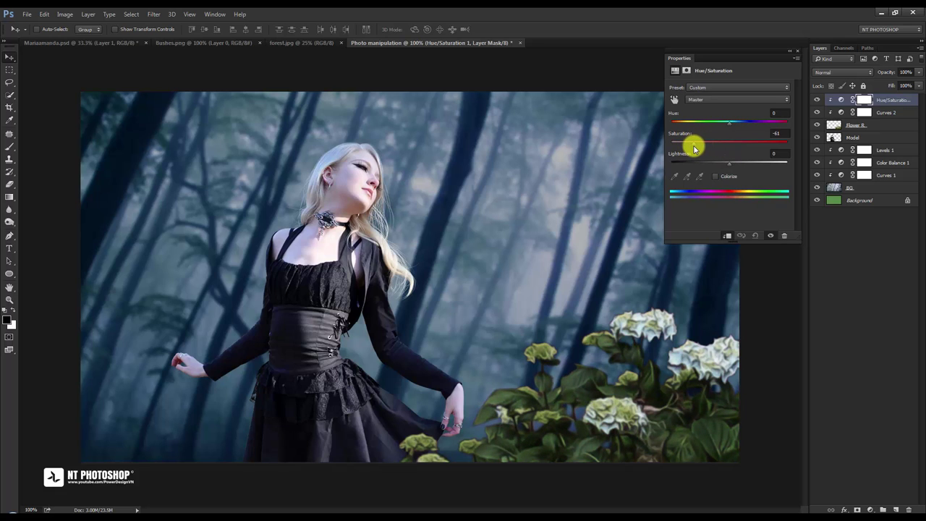
{"action": "left_click", "coordinate": [799, 54]}
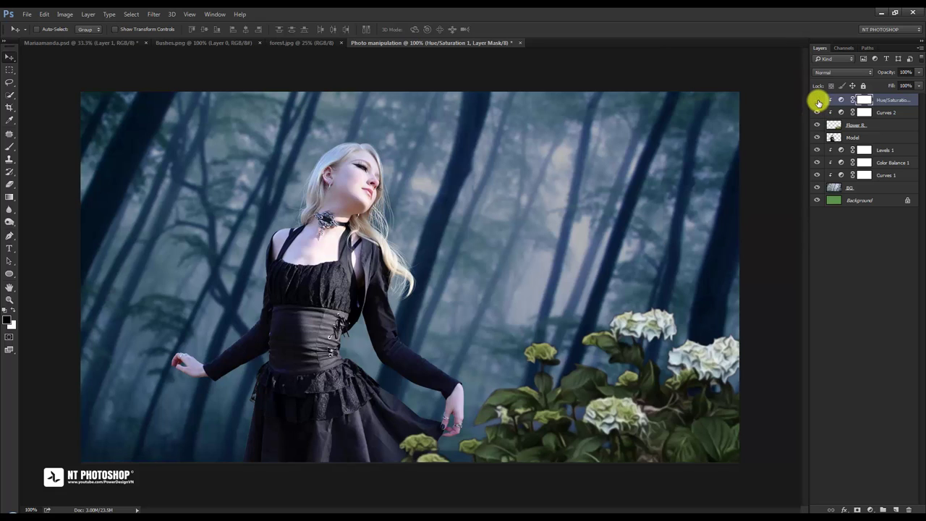
{"action": "left_click", "coordinate": [817, 101]}
{"action": "left_click", "coordinate": [818, 100]}
{"action": "left_click", "coordinate": [851, 281]}
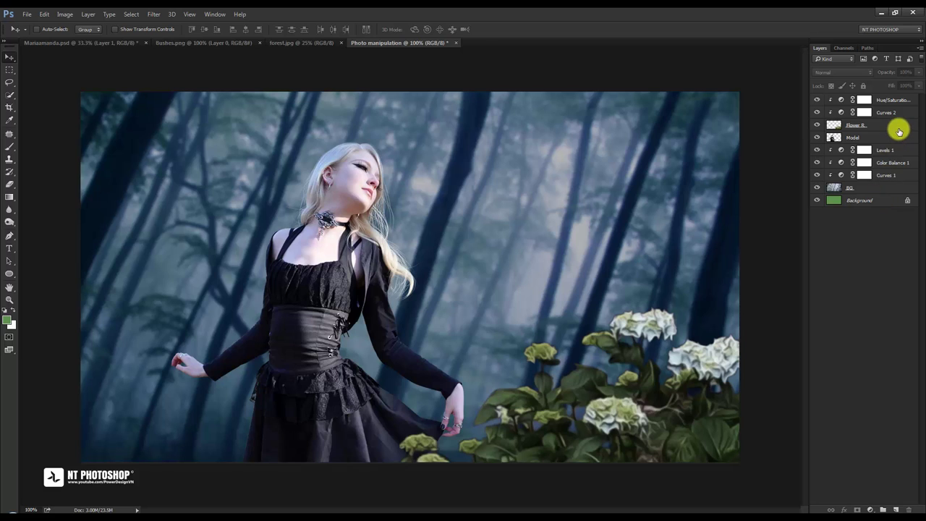
- Group Flower R, Curves 2 and Hue/Saturation as Flower R, then duplicate the group
{"action": "left_click", "coordinate": [899, 126]}
{"action": "left_click", "coordinate": [895, 112], "text": "shift"}
{"action": "left_click", "coordinate": [894, 101], "text": "shift"}
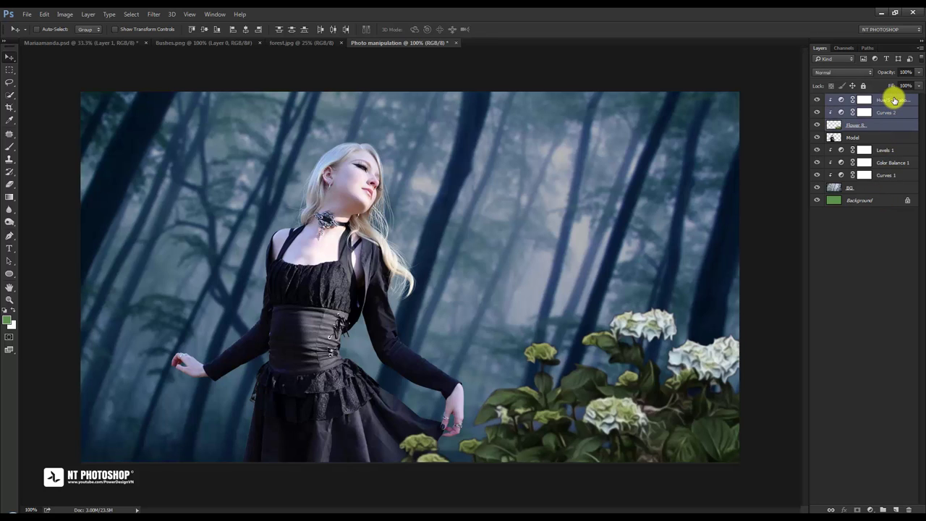
{"action": "key", "text": "ctrl+g"}
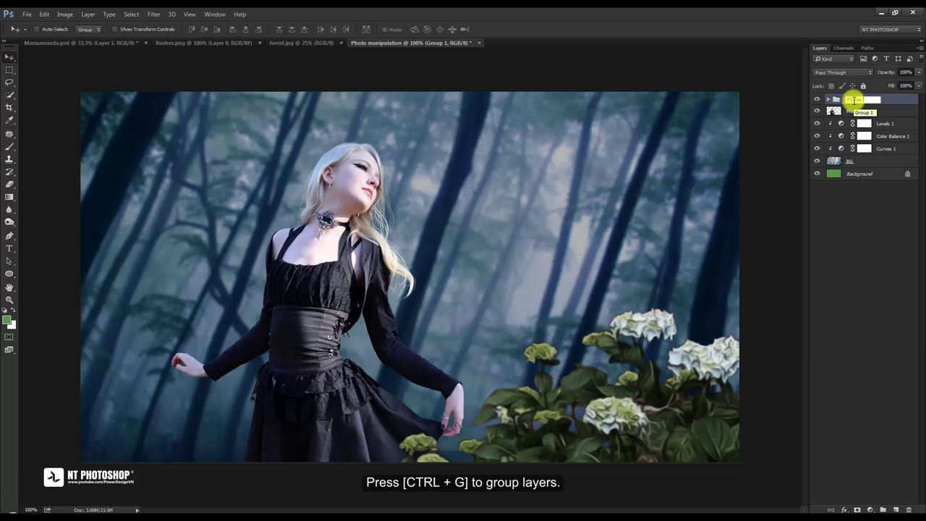
{"action": "key", "text": "Return"}
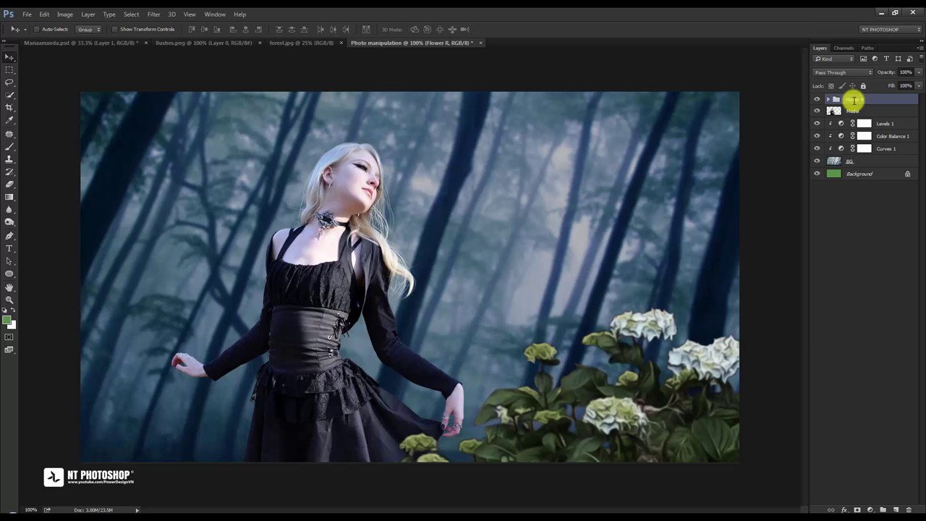
{"action": "left_click_drag", "start_coordinate": [854, 103], "coordinate": [896, 501]}
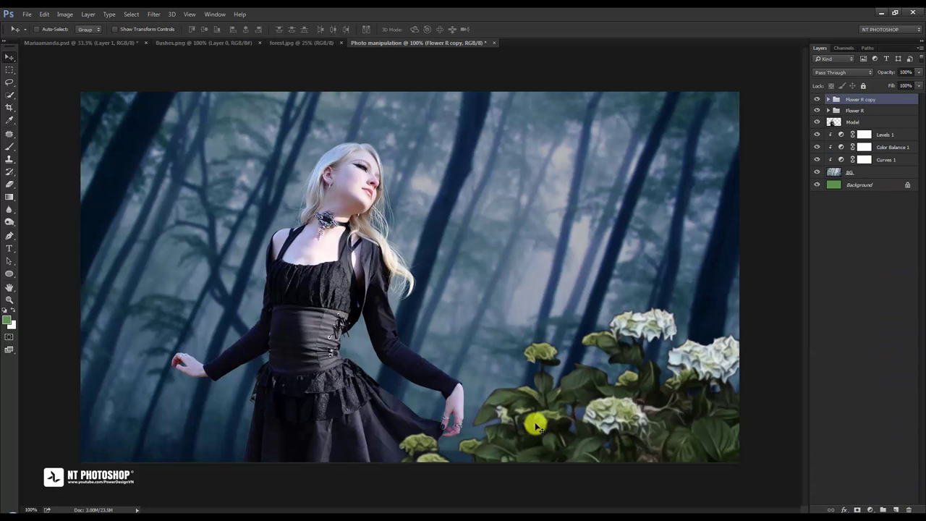
- Move the copied hydrangeas left, tilt them about 33° into the lower-left corner, and commit
{"action": "mouse_move", "coordinate": [533, 422]}
{"action": "left_mouse_down"}
{"action": "mouse_move", "coordinate": [226, 407]}
{"action": "mouse_move", "coordinate": [260, 390]}
{"action": "left_mouse_up"}
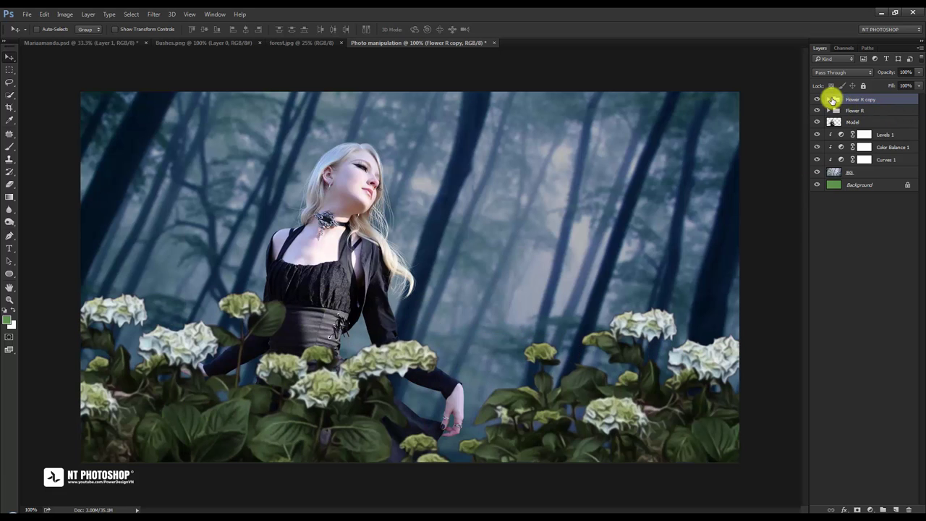
{"action": "left_click", "coordinate": [828, 99]}
{"action": "left_click", "coordinate": [860, 137]}
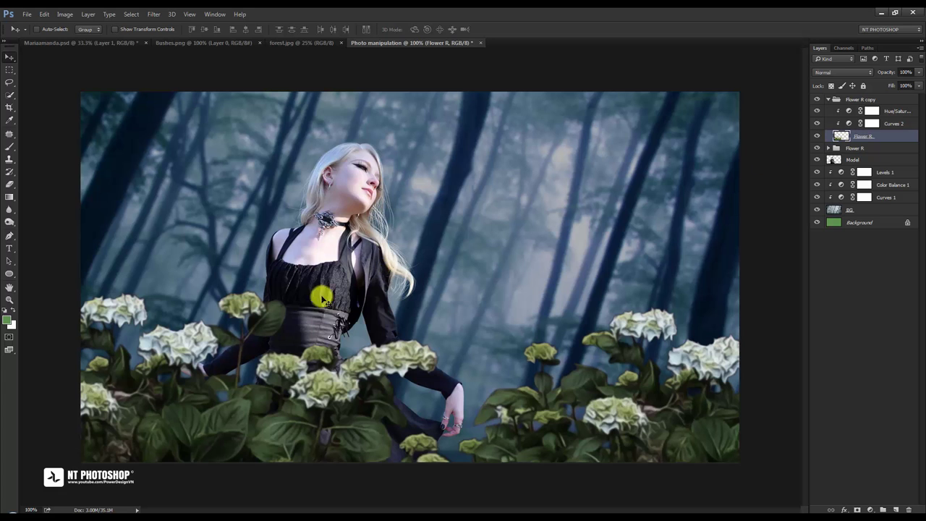
{"action": "key", "text": "ctrl+t"}
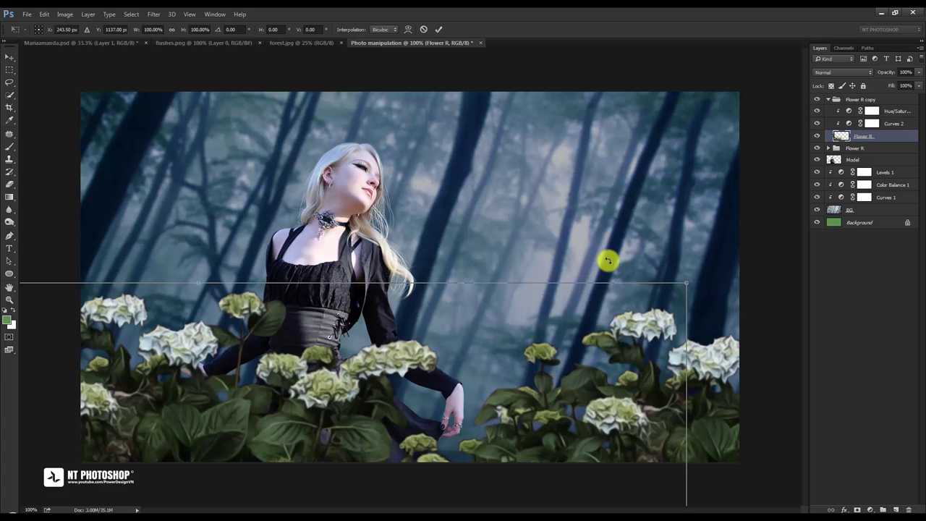
{"action": "mouse_move", "coordinate": [607, 259]}
{"action": "left_mouse_down"}
{"action": "mouse_move", "coordinate": [206, 387]}
{"action": "mouse_move", "coordinate": [194, 314]}
{"action": "left_mouse_up"}
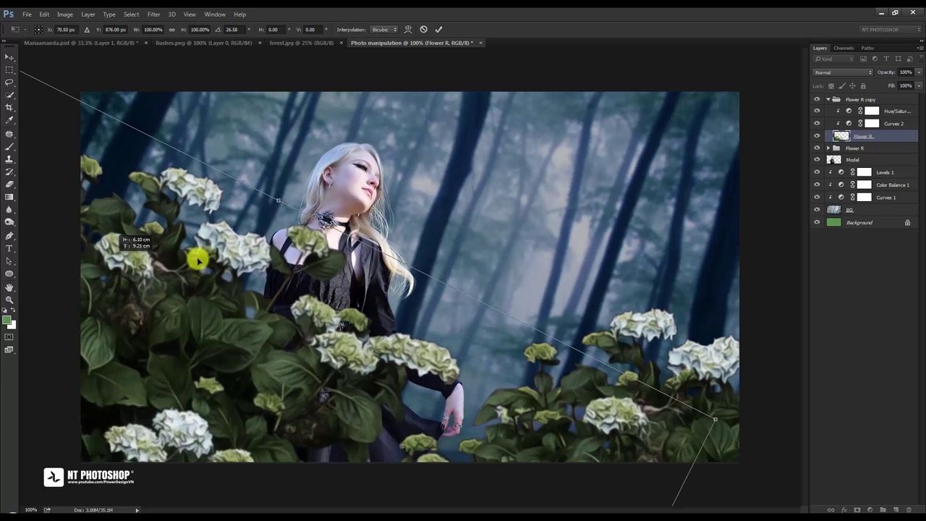
{"action": "left_click_drag", "start_coordinate": [482, 217], "coordinate": [500, 244]}
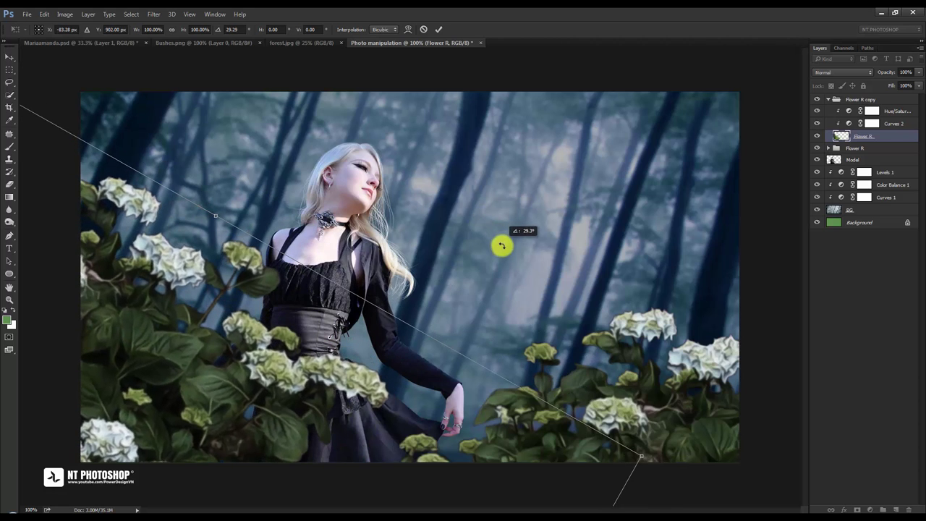
{"action": "left_click_drag", "start_coordinate": [239, 366], "coordinate": [176, 400]}
{"action": "left_click_drag", "start_coordinate": [492, 317], "coordinate": [499, 355]}
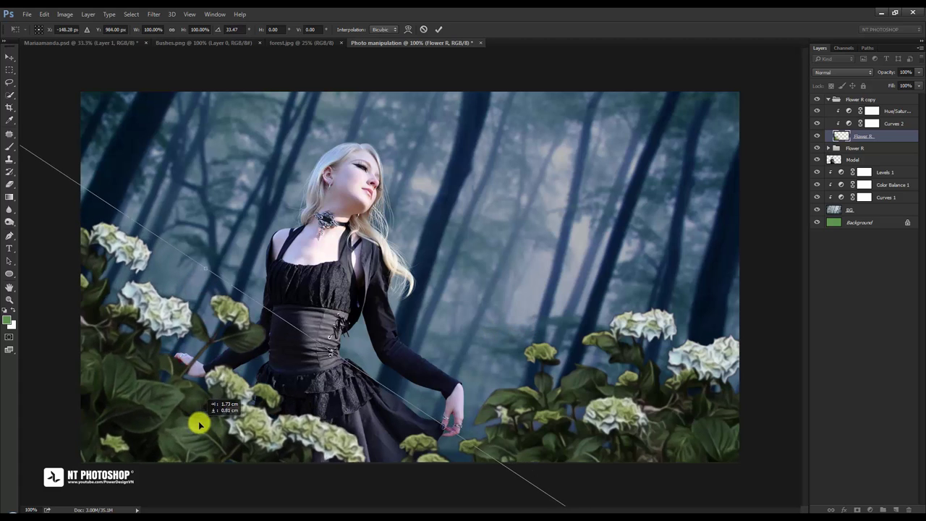
{"action": "left_click_drag", "start_coordinate": [169, 387], "coordinate": [199, 416]}
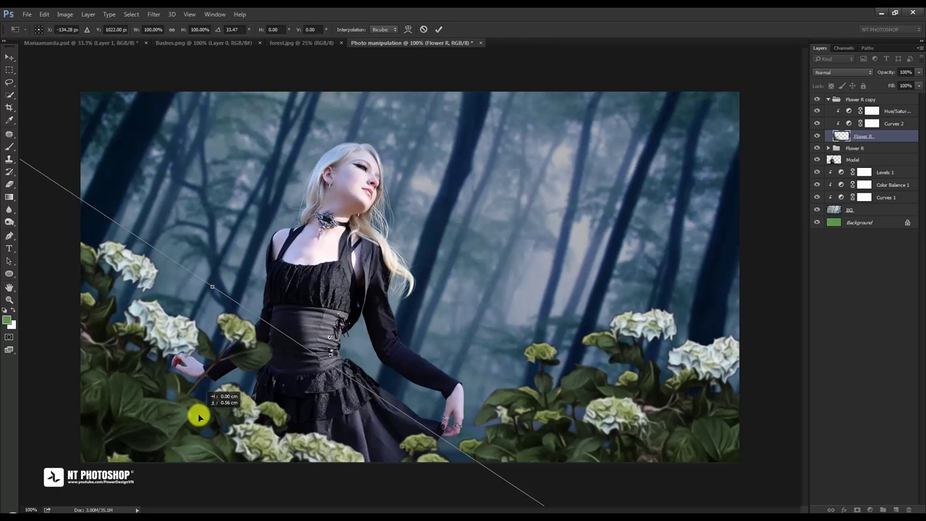
{"action": "left_click_drag", "start_coordinate": [199, 417], "coordinate": [195, 406]}
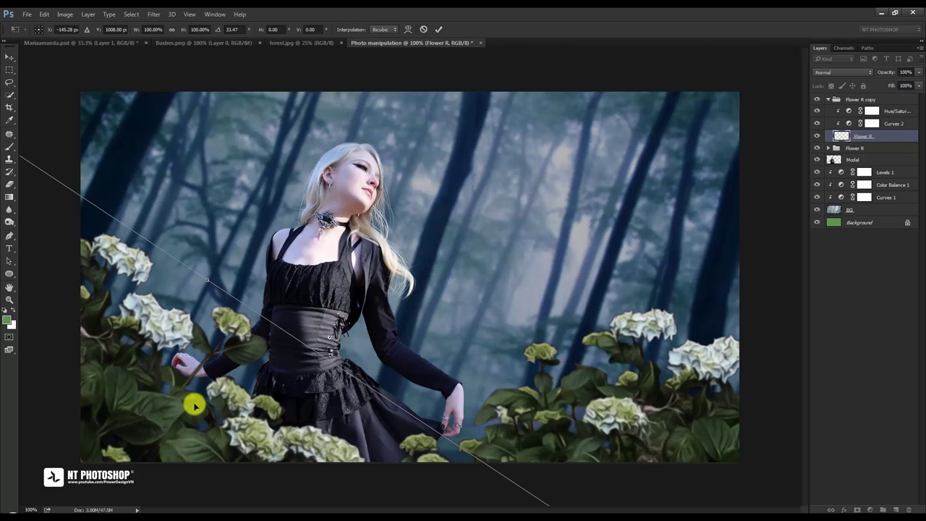
{"action": "left_click", "coordinate": [440, 28]}
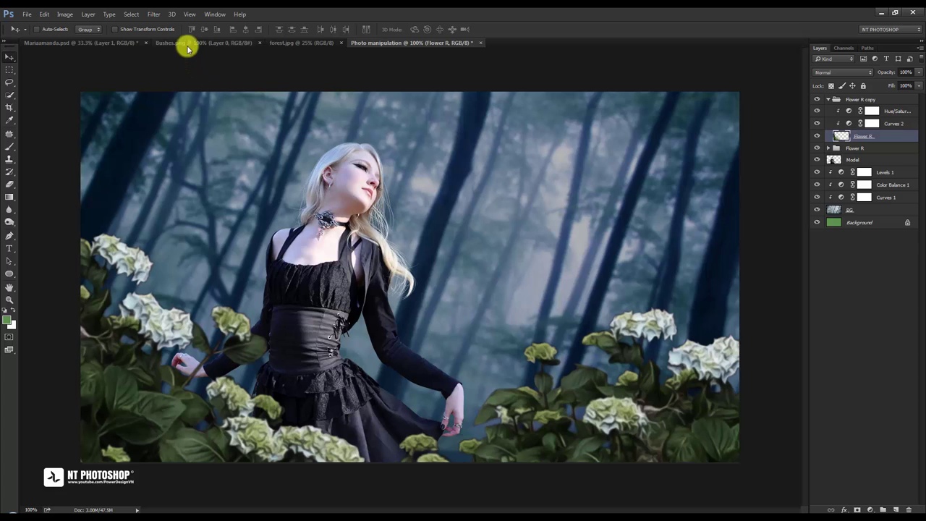
- Blur the left hydrangeas with a 6-pixel Gaussian Blur and reapply it to the Flower R layer
{"action": "left_click", "coordinate": [155, 14]}
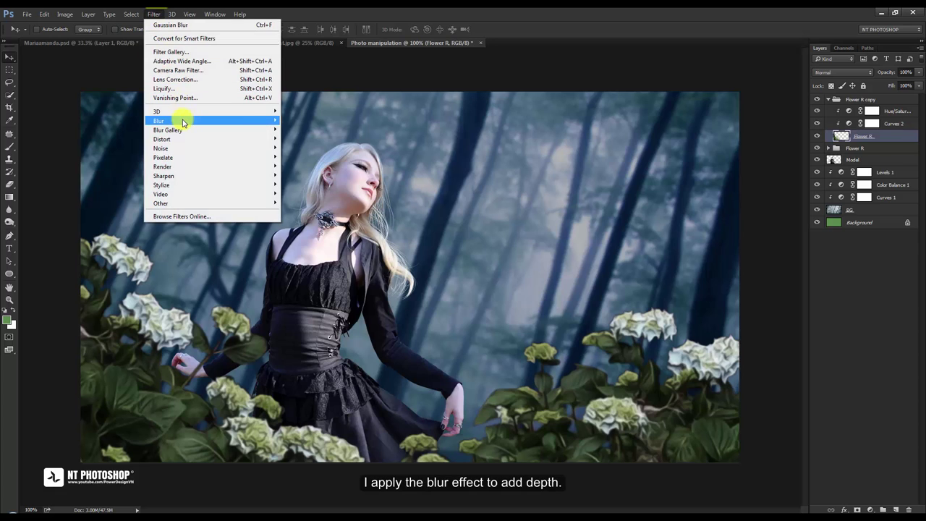
{"action": "mouse_move", "coordinate": [158, 120]}
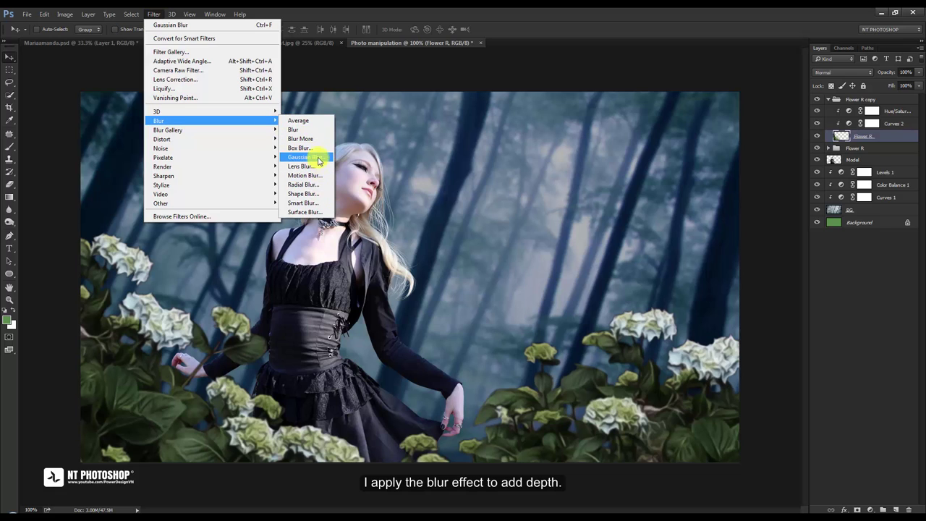
{"action": "left_click", "coordinate": [311, 156]}
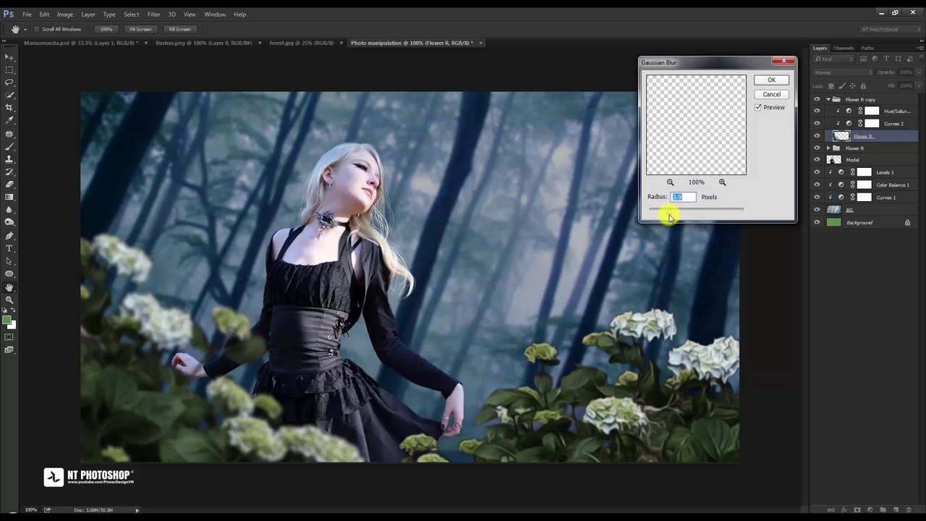
{"action": "left_click_drag", "start_coordinate": [669, 217], "coordinate": [686, 218]}
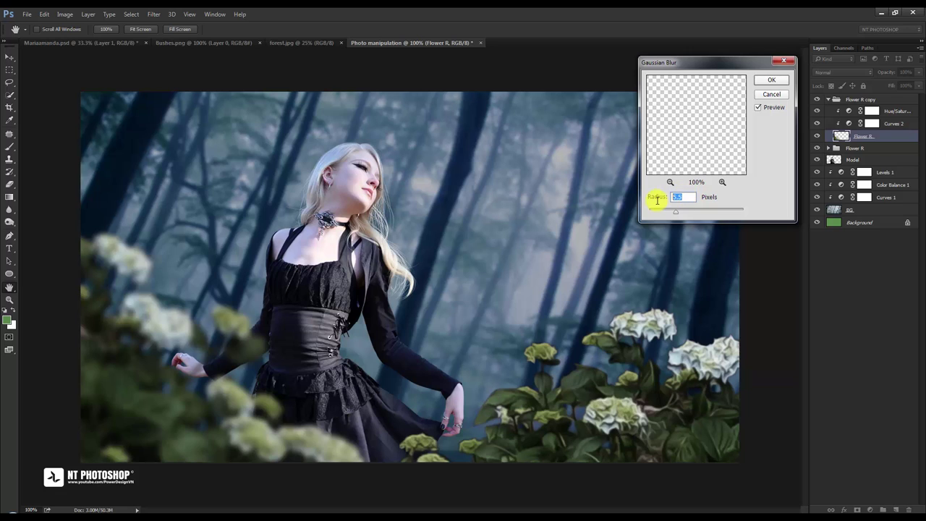
{"action": "left_click", "coordinate": [772, 82]}
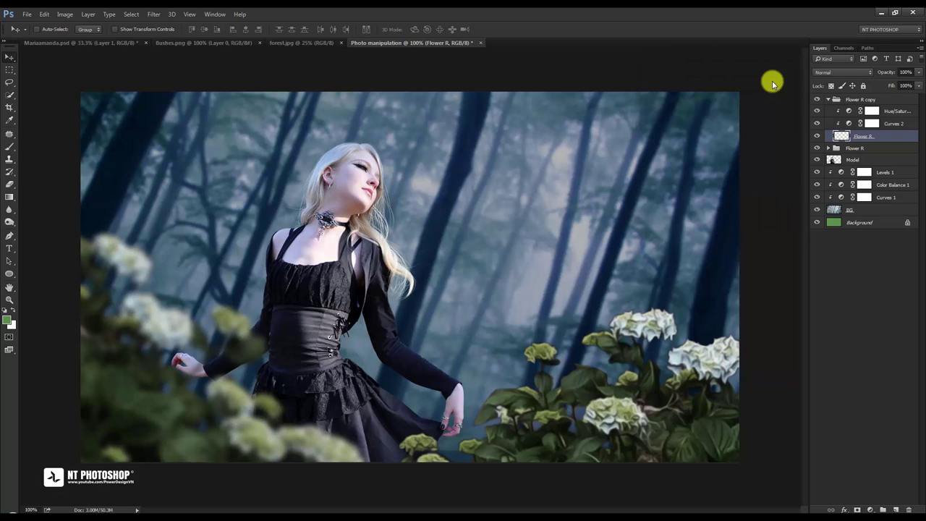
{"action": "left_click", "coordinate": [828, 148]}
{"action": "left_click", "coordinate": [894, 186]}
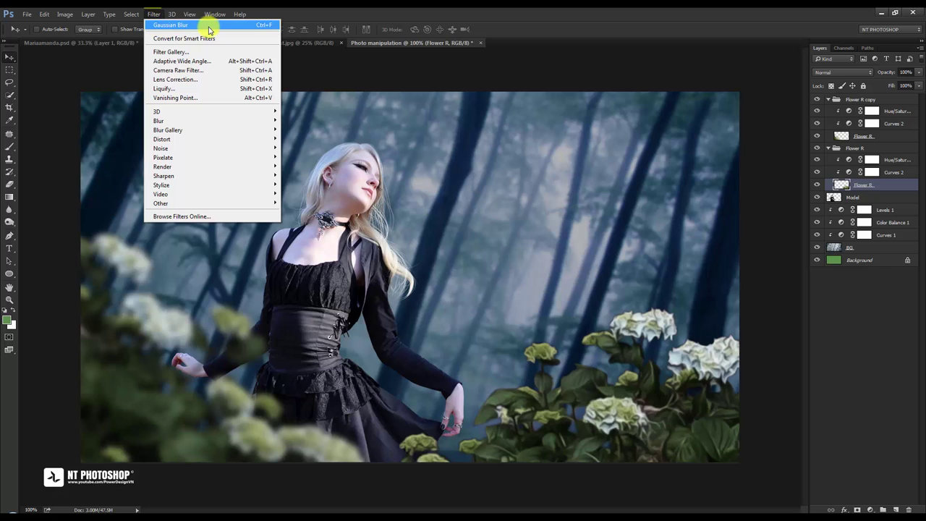
{"action": "left_click", "coordinate": [210, 26]}
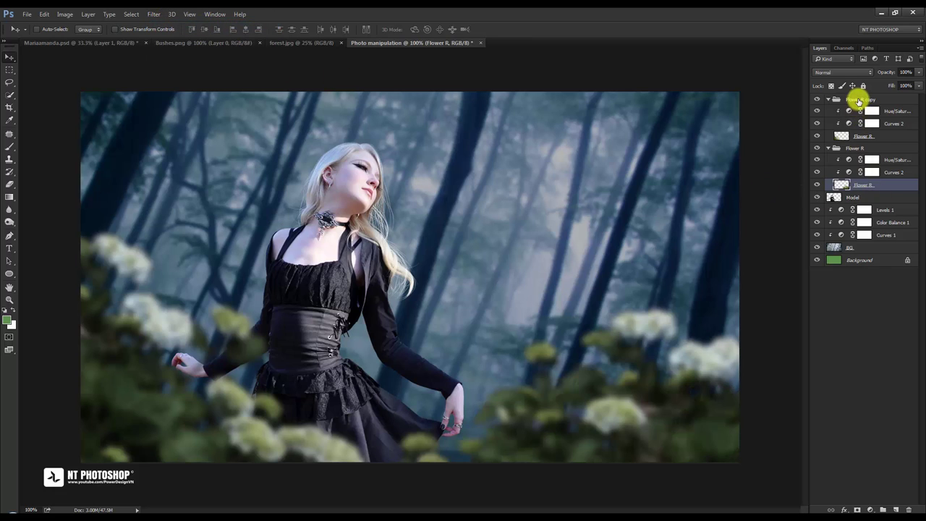
- Rename the Flower R copy group and its flower layer both to Flower L
{"action": "double_click", "coordinate": [858, 100]}
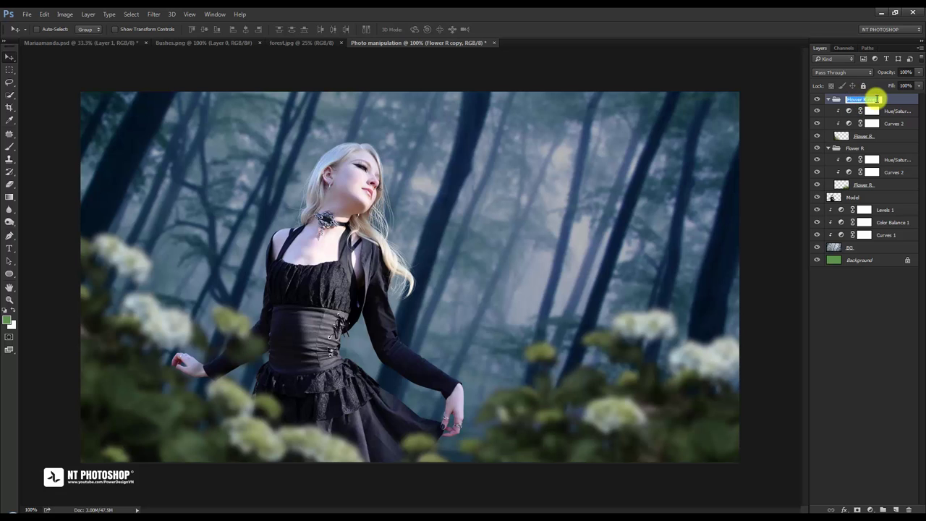
{"action": "left_click", "coordinate": [876, 99]}
{"action": "type", "text": "L"}
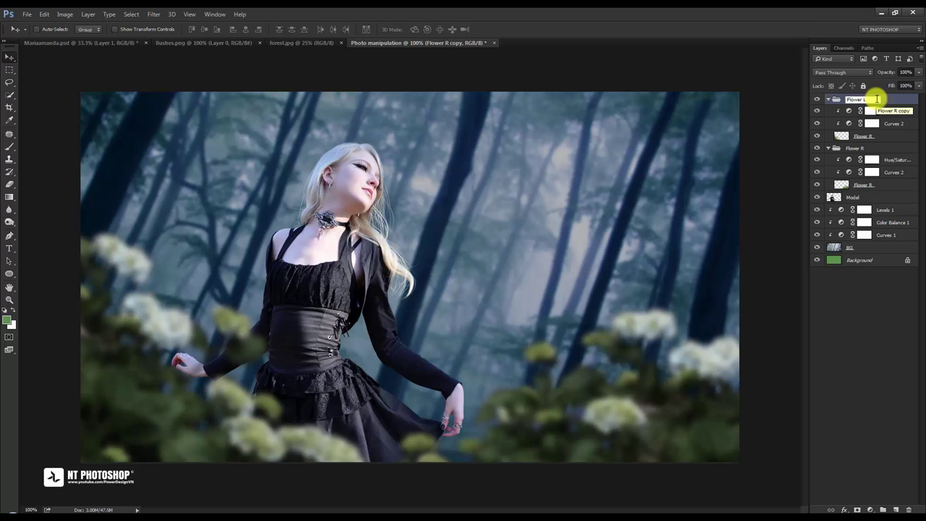
{"action": "key", "text": "Return"}
{"action": "double_click", "coordinate": [876, 136]}
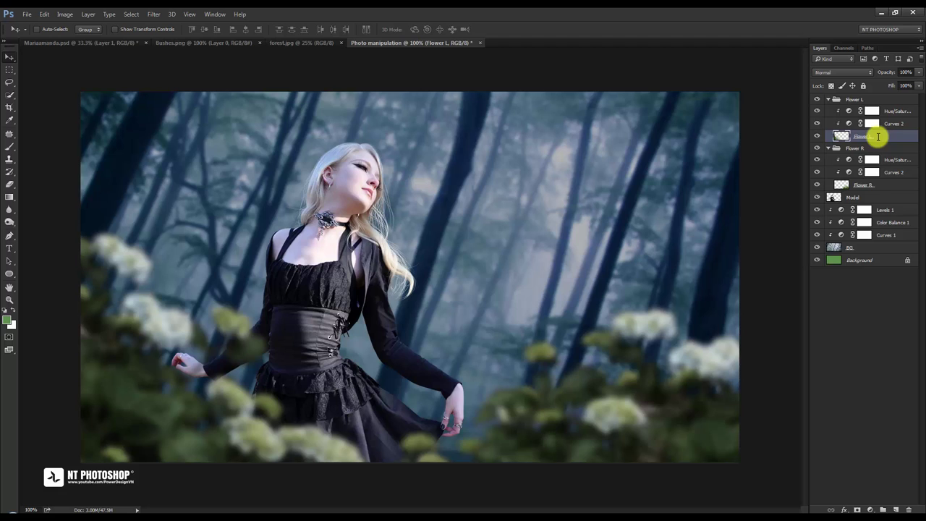
{"action": "left_click", "coordinate": [852, 331]}
- Collapse the Flower L and Flower R groups and deselect all layers
{"action": "left_click", "coordinate": [825, 149]}
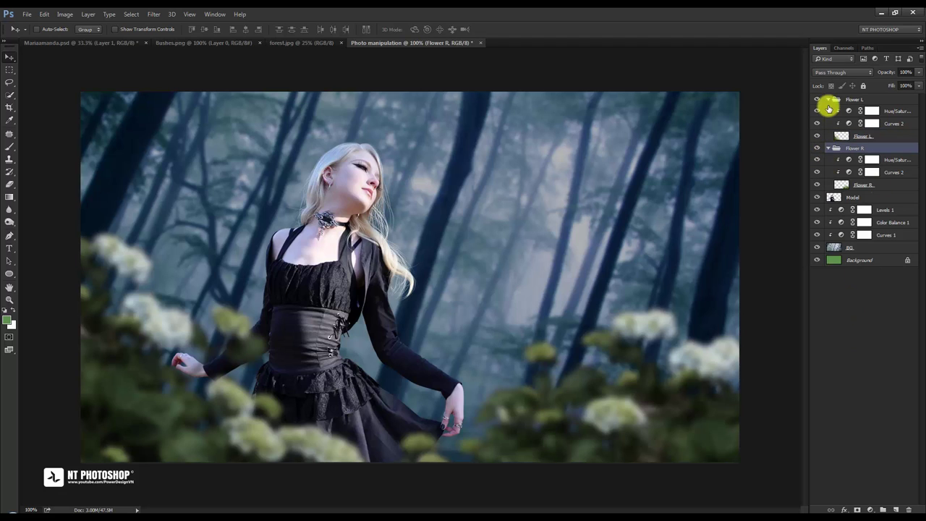
{"action": "left_click", "coordinate": [828, 99]}
{"action": "left_click", "coordinate": [828, 110]}
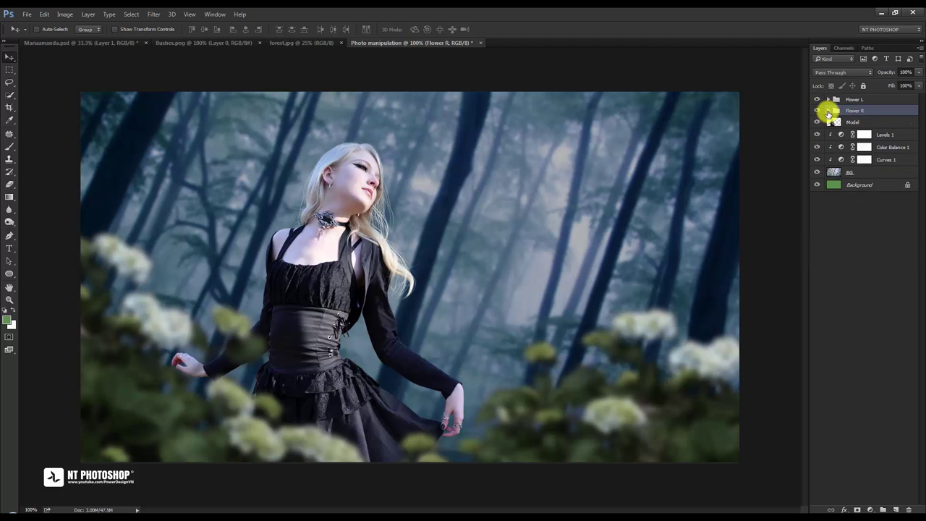
{"action": "left_click", "coordinate": [874, 222]}
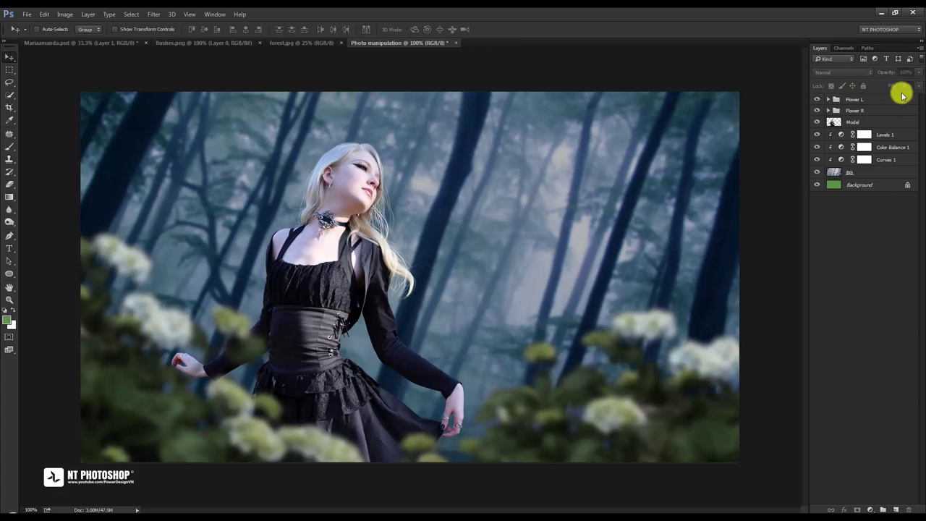
- Reset default colours, add a new top layer named Brush, and set the foreground to white
{"action": "key", "text": "d"}
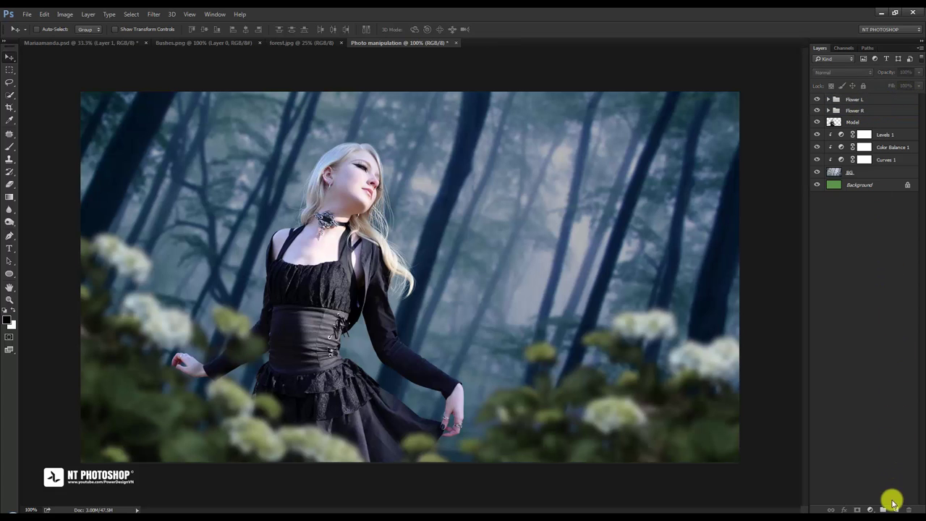
{"action": "left_click", "coordinate": [894, 510]}
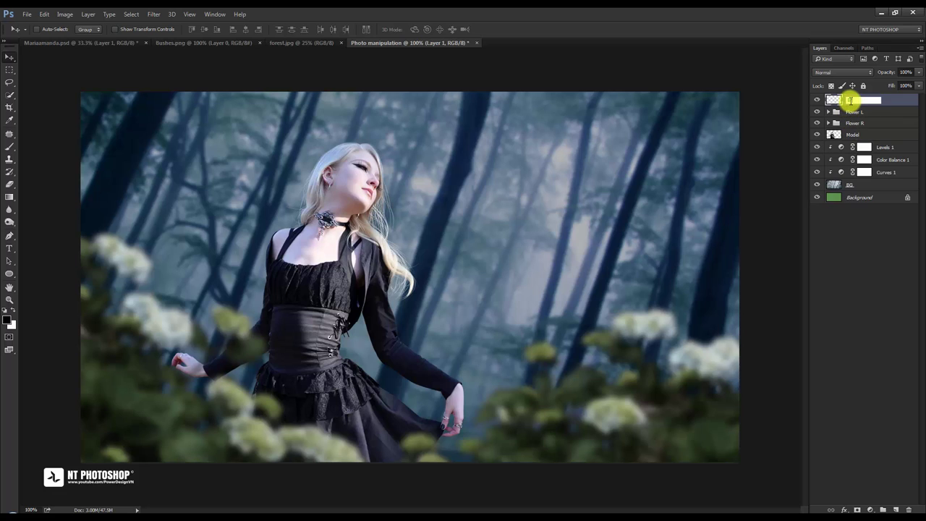
{"action": "key", "text": "Return"}
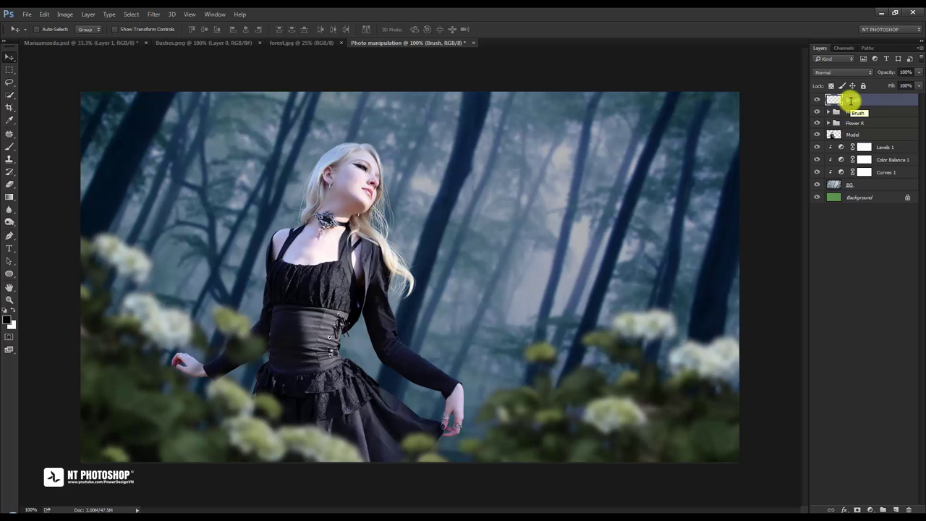
{"action": "left_click", "coordinate": [8, 319]}
{"action": "mouse_move", "coordinate": [293, 244]}
{"action": "left_mouse_down"}
{"action": "mouse_move", "coordinate": [297, 224]}
{"action": "mouse_move", "coordinate": [270, 184]}
{"action": "left_mouse_up"}
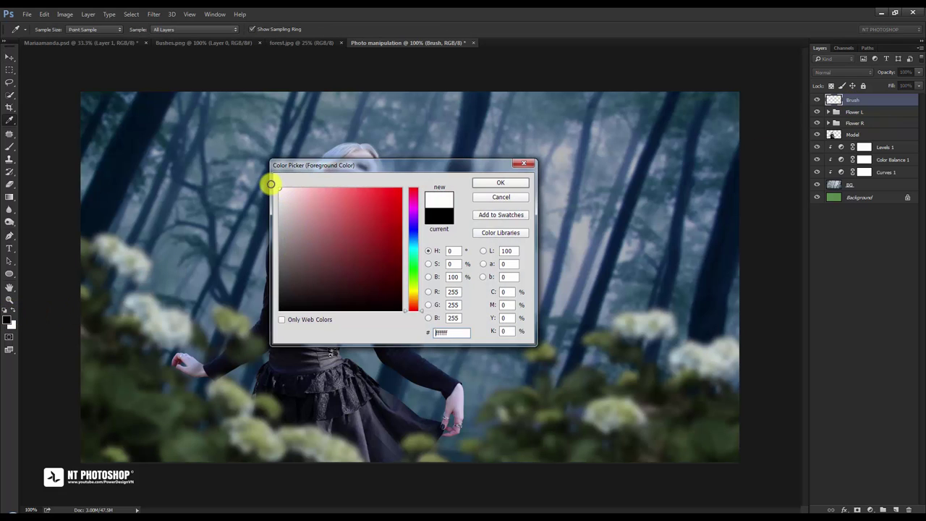
{"action": "left_click", "coordinate": [480, 184]}
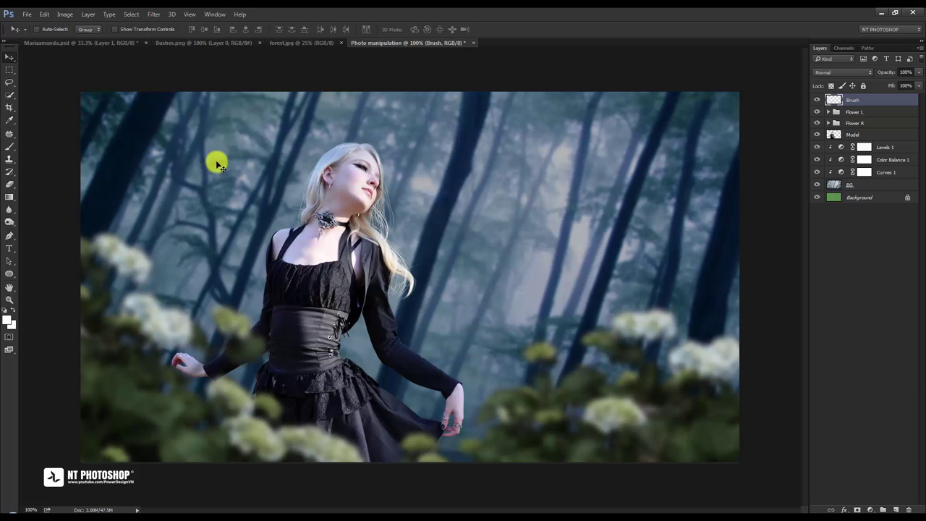
- Stamp a white fairy in the forest with fairy brush 654 at about 111 px
{"action": "left_click", "coordinate": [10, 147]}
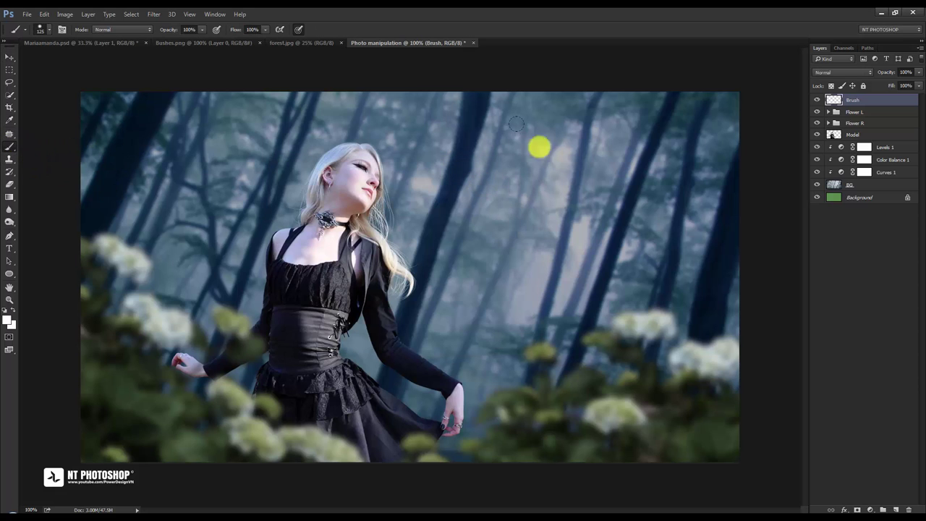
{"action": "right_click", "coordinate": [396, 117]}
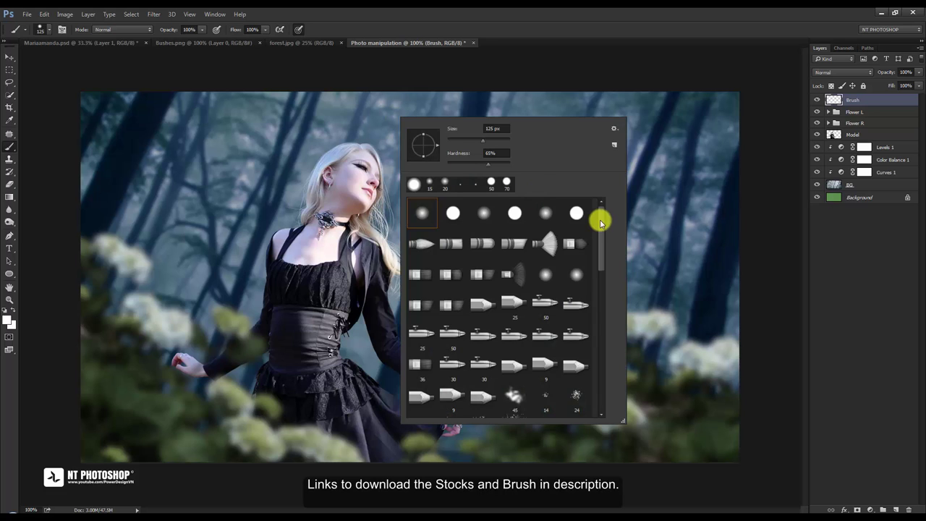
{"action": "left_click_drag", "start_coordinate": [600, 217], "coordinate": [595, 372]}
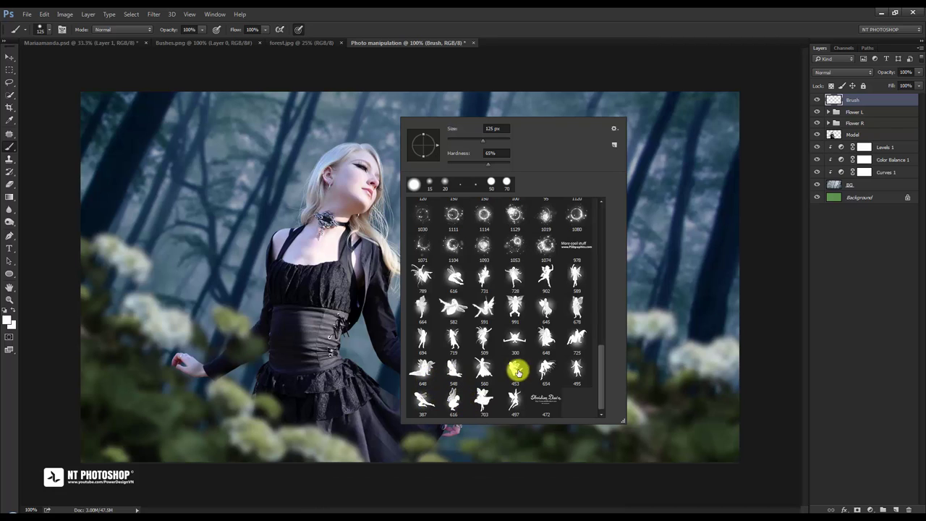
{"action": "left_click", "coordinate": [542, 369]}
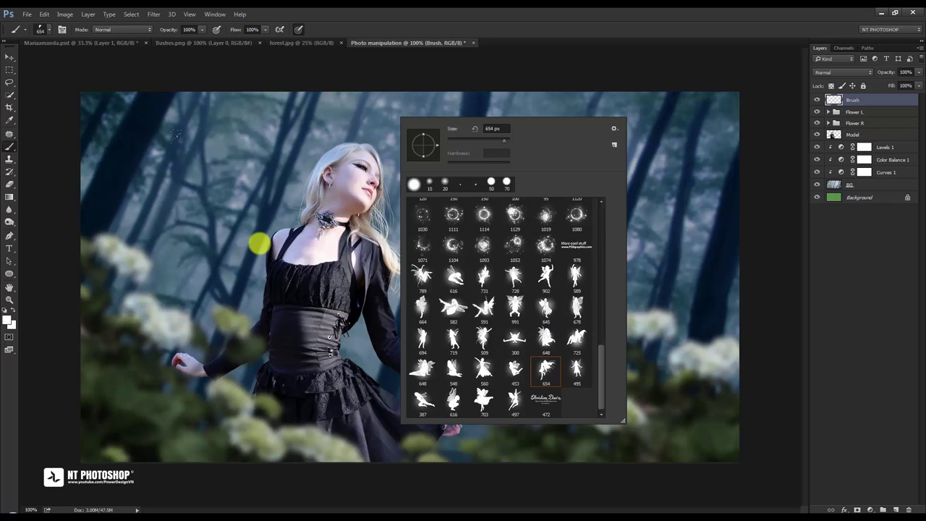
{"action": "left_click_drag", "start_coordinate": [505, 139], "coordinate": [470, 141]}
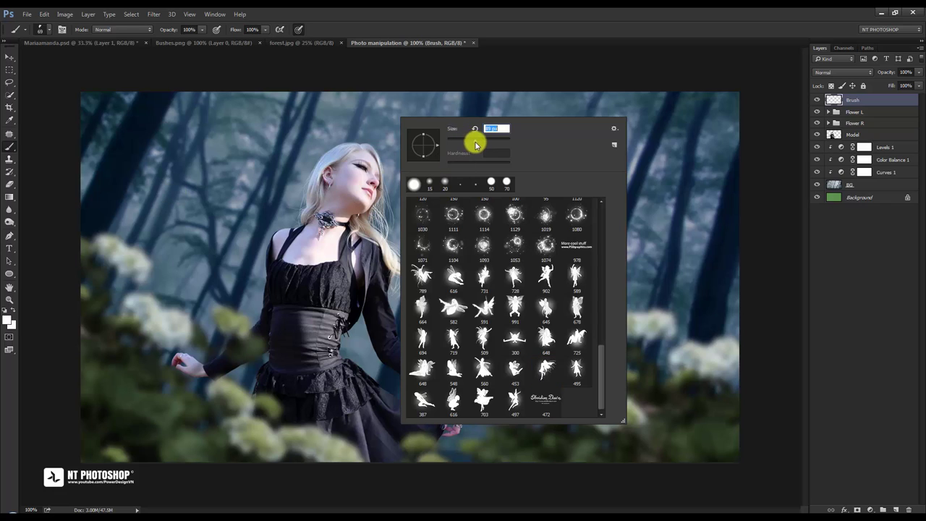
{"action": "left_click_drag", "start_coordinate": [475, 145], "coordinate": [485, 145]}
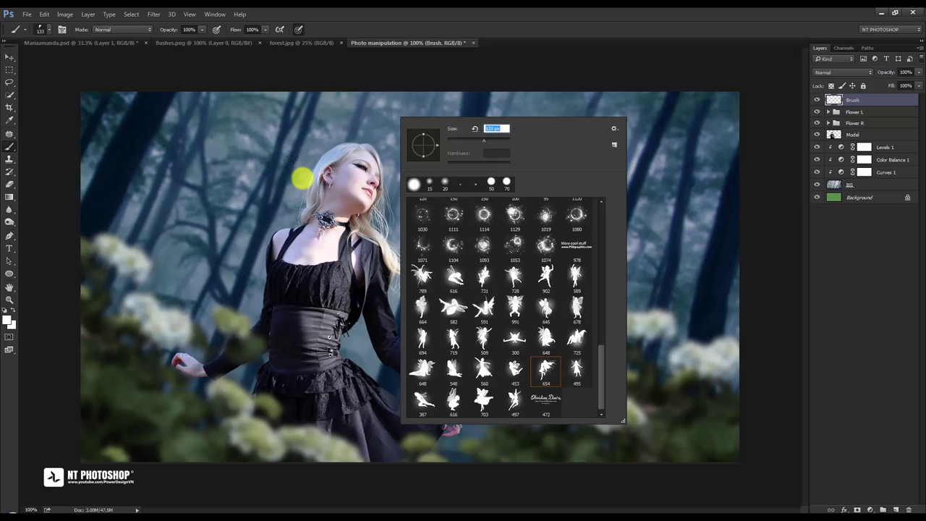
{"action": "left_click", "coordinate": [303, 177]}
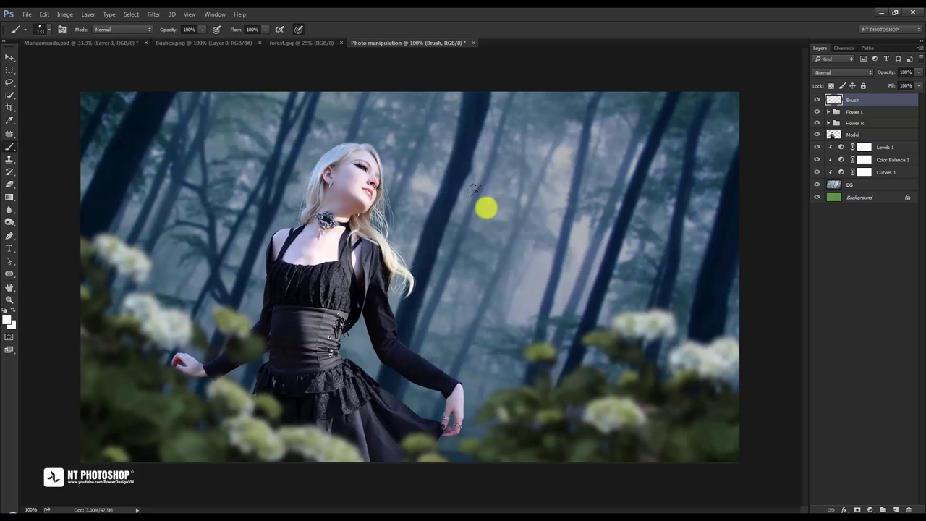
{"action": "left_click", "coordinate": [489, 192]}
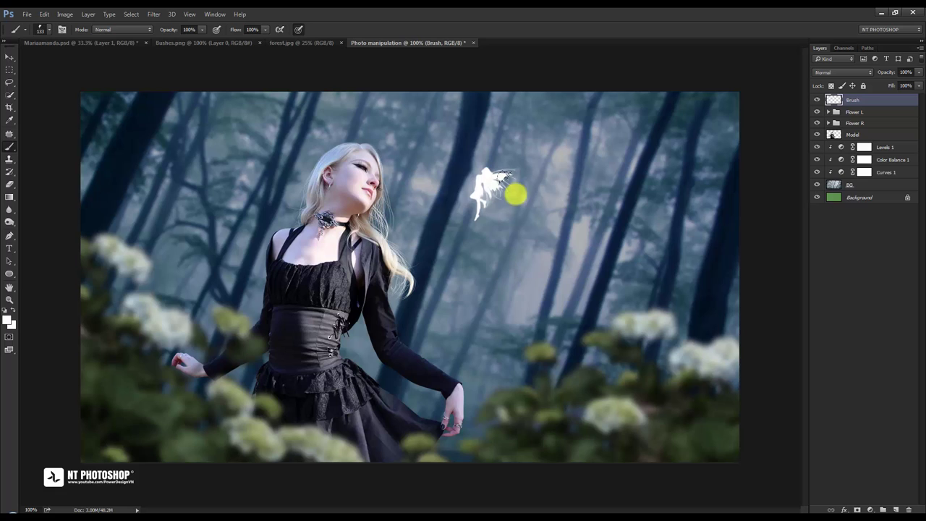
- Rotate the fairy into a tilted flying pose and commit the transform
{"action": "key", "text": "ctrl+t"}
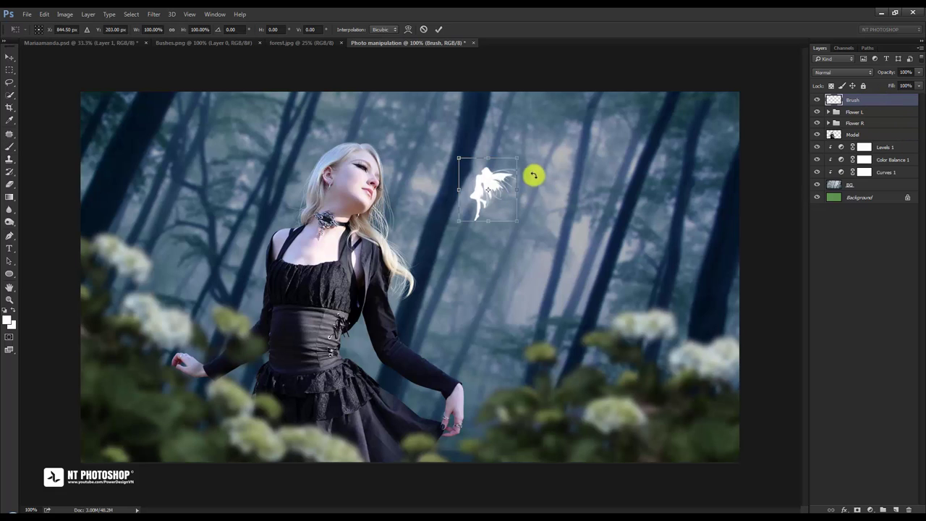
{"action": "left_click_drag", "start_coordinate": [550, 227], "coordinate": [566, 137]}
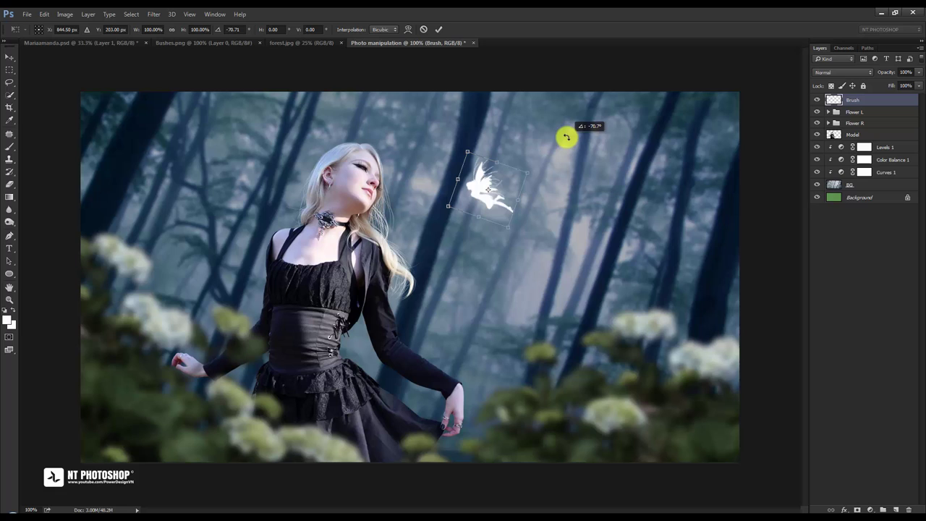
{"action": "left_click", "coordinate": [438, 29]}
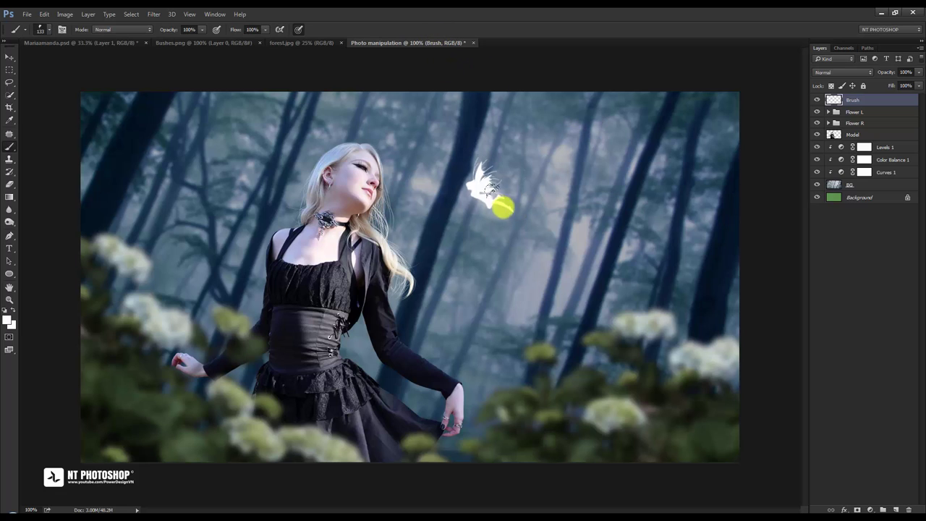
{"action": "left_click", "coordinate": [9, 57]}
- Move the fairy slightly down-right and add another empty top layer named Brush
{"action": "mouse_move", "coordinate": [490, 198]}
{"action": "left_mouse_down"}
{"action": "mouse_move", "coordinate": [539, 239]}
{"action": "mouse_move", "coordinate": [520, 246]}
{"action": "mouse_move", "coordinate": [518, 231]}
{"action": "left_mouse_up"}
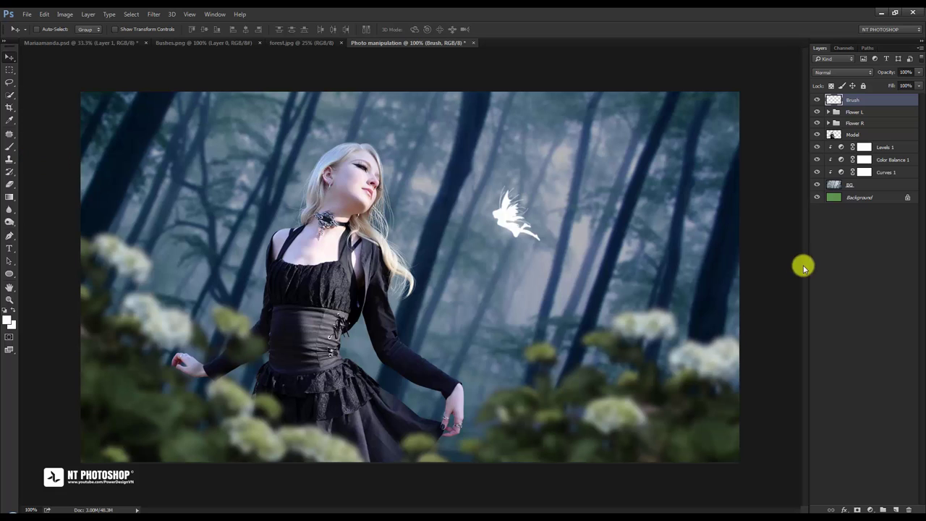
{"action": "left_click", "coordinate": [896, 509]}
{"action": "type", "text": "Brush"}
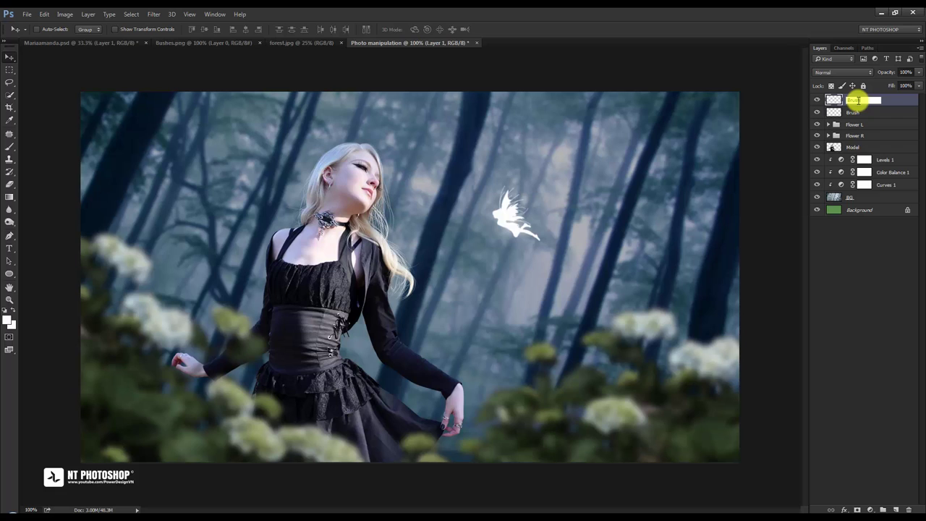
{"action": "key", "text": "Return"}
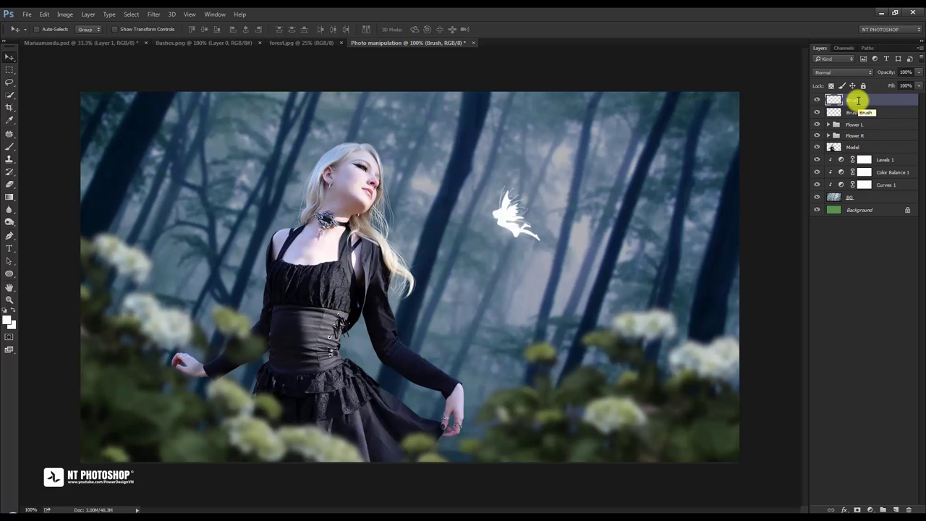
{"action": "left_click", "coordinate": [9, 149]}
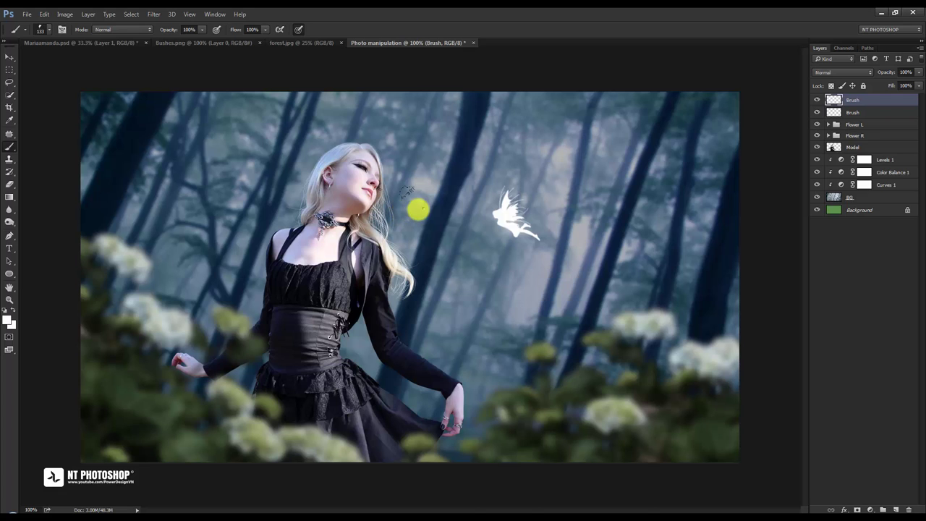
- Choose the sparkle brush 1030 and set its size to about 405 px
{"action": "right_click", "coordinate": [397, 212]}
{"action": "left_click", "coordinate": [377, 116]}
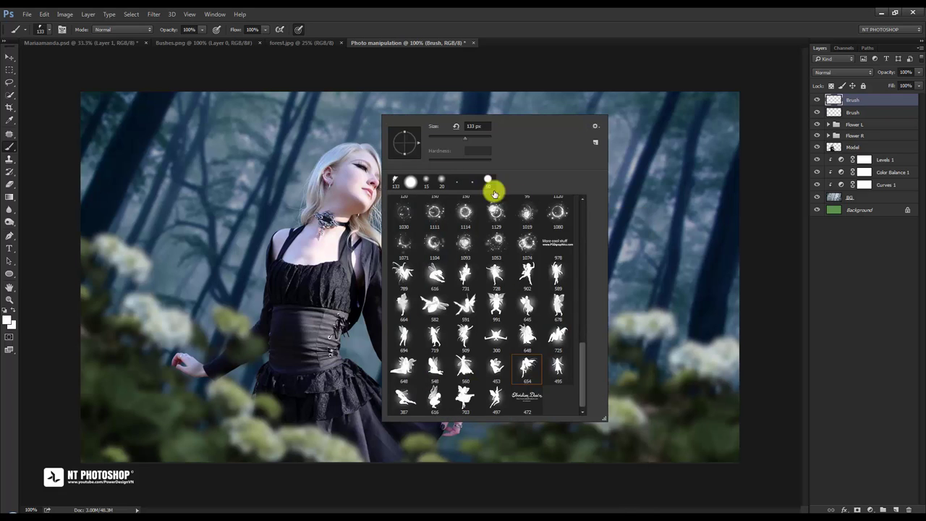
{"action": "scroll", "coordinate": [585, 347], "scroll_direction": "up", "scroll_amount": 1}
{"action": "scroll", "coordinate": [584, 334], "scroll_direction": "up", "scroll_amount": 2}
{"action": "left_click_drag", "start_coordinate": [585, 334], "coordinate": [585, 324]}
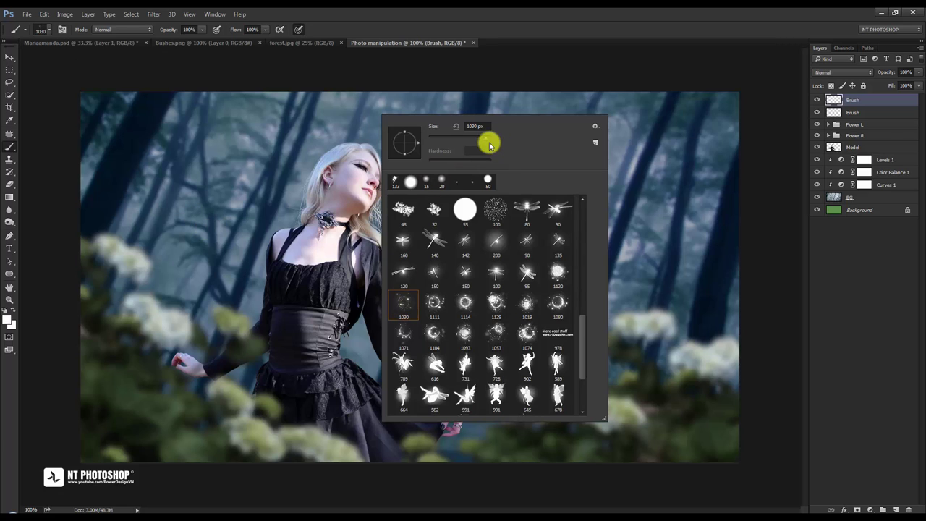
{"action": "left_click_drag", "start_coordinate": [487, 141], "coordinate": [481, 142]}
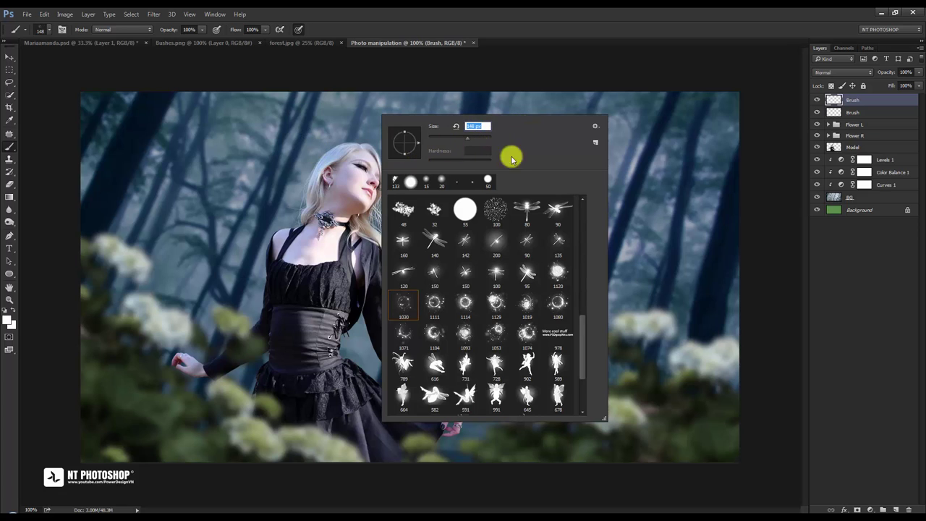
{"action": "key", "text": "Return"}
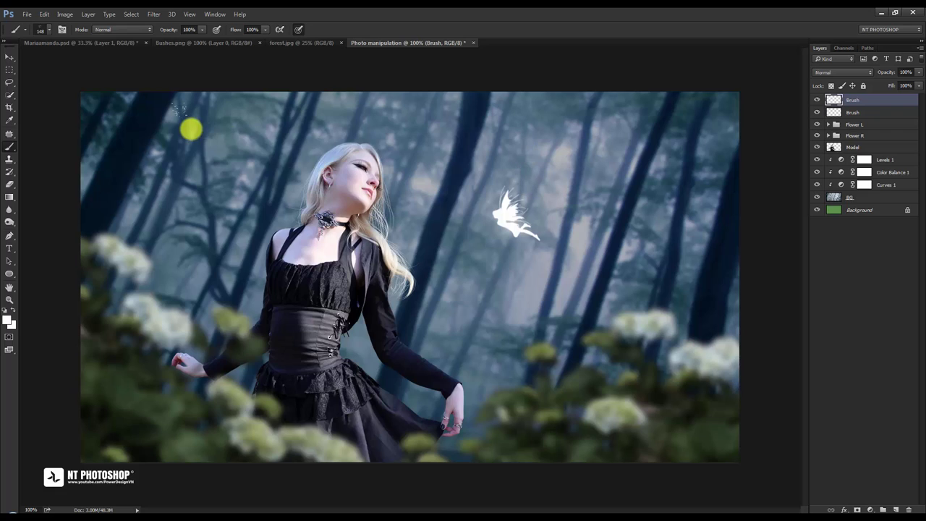
{"action": "right_click", "coordinate": [192, 129]}
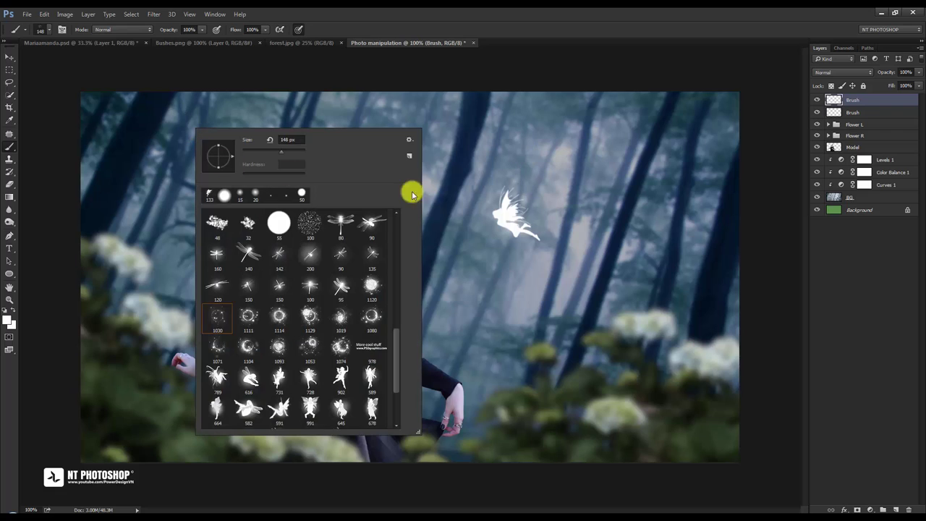
{"action": "left_click", "coordinate": [283, 154]}
{"action": "left_click_drag", "start_coordinate": [289, 154], "coordinate": [292, 162]}
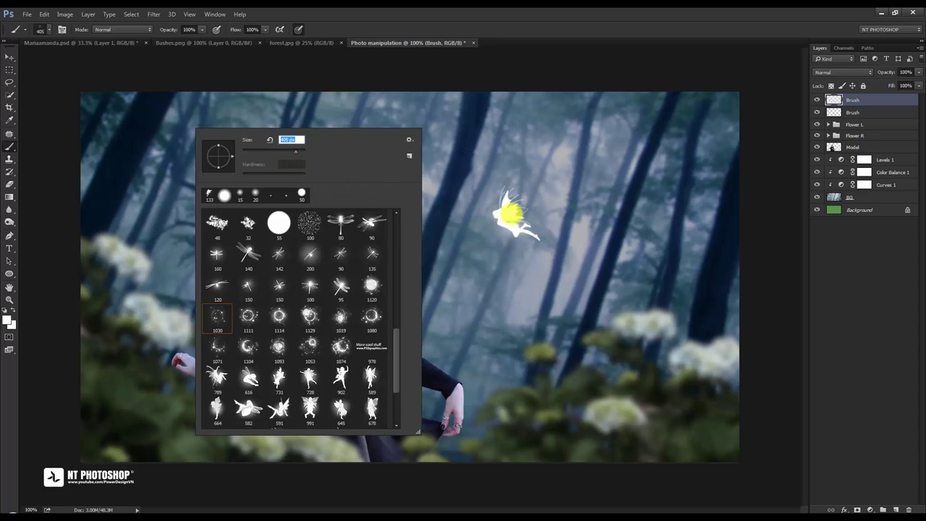
{"action": "key", "text": "Return"}
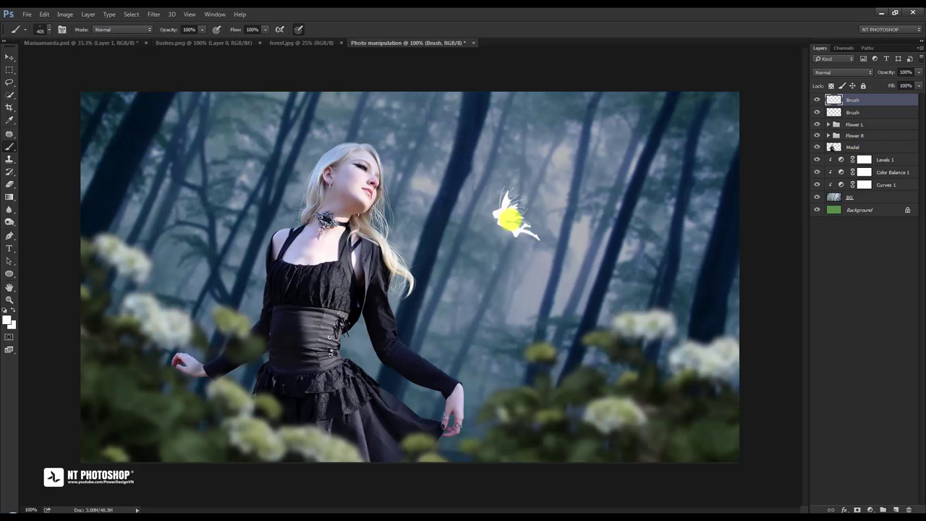
- Stamp a sparkle ring around the fairy and rotate it about −107° to follow her flight
{"action": "left_click", "coordinate": [510, 217]}
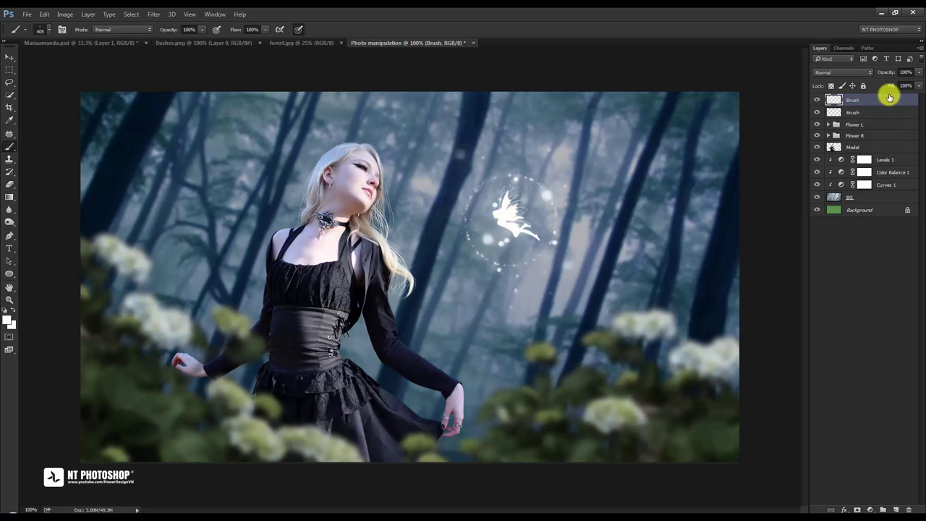
{"action": "key", "text": "ctrl+t"}
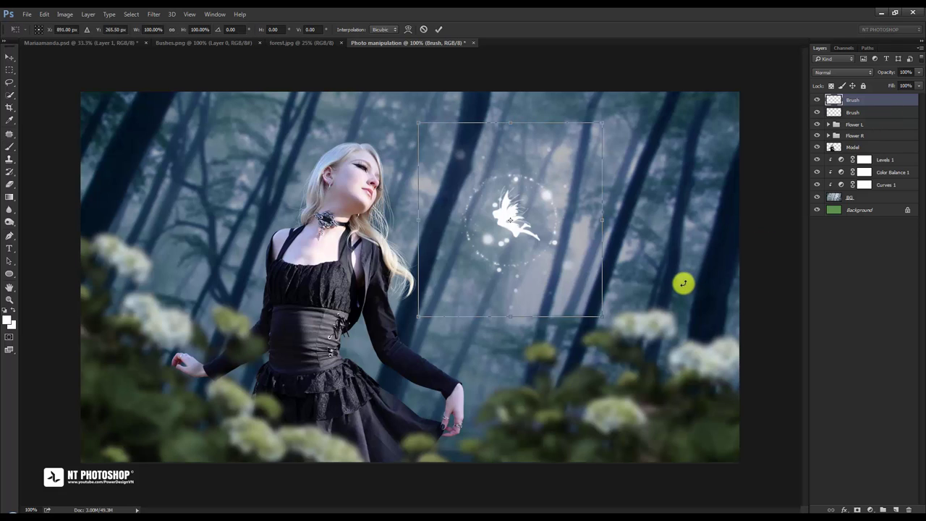
{"action": "mouse_move", "coordinate": [667, 275]}
{"action": "left_mouse_down"}
{"action": "mouse_move", "coordinate": [659, 196]}
{"action": "mouse_move", "coordinate": [576, 147]}
{"action": "mouse_move", "coordinate": [518, 140]}
{"action": "mouse_move", "coordinate": [548, 147]}
{"action": "mouse_move", "coordinate": [508, 148]}
{"action": "left_mouse_up"}
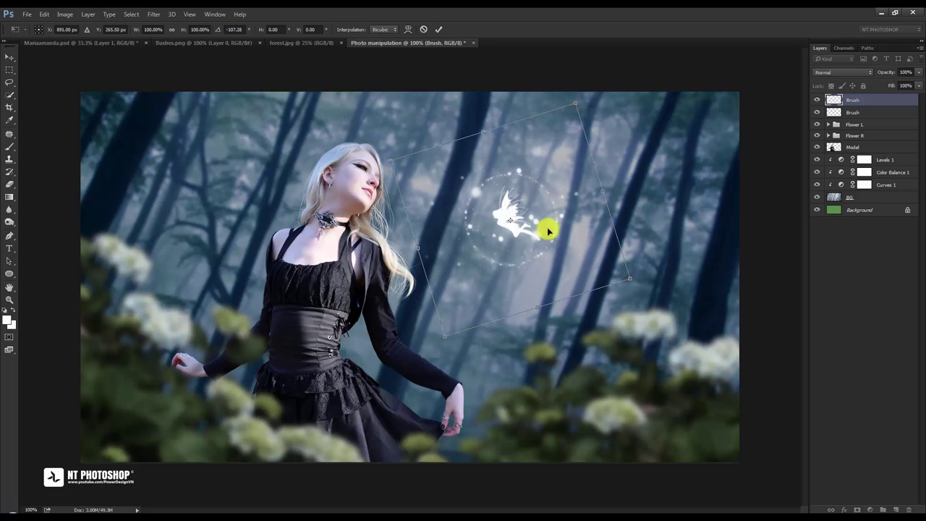
{"action": "left_click_drag", "start_coordinate": [548, 229], "coordinate": [550, 225]}
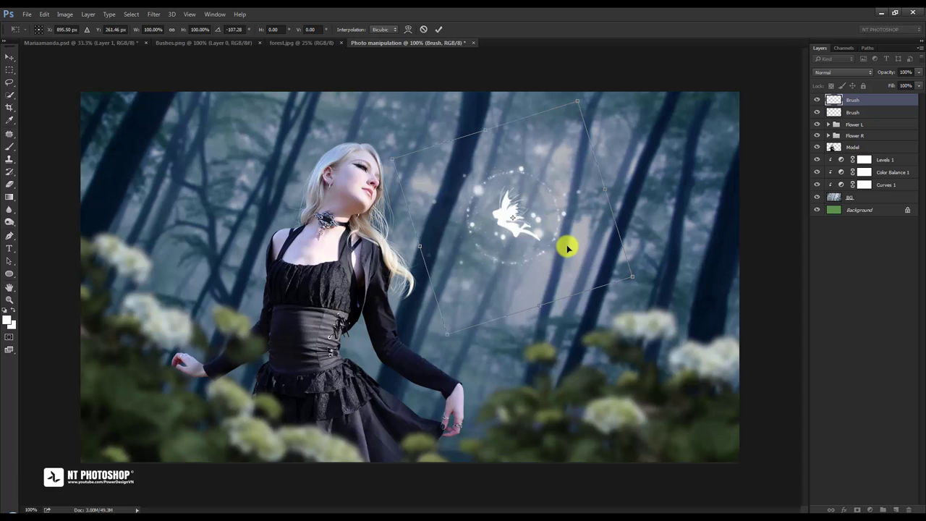
{"action": "left_click", "coordinate": [438, 29]}
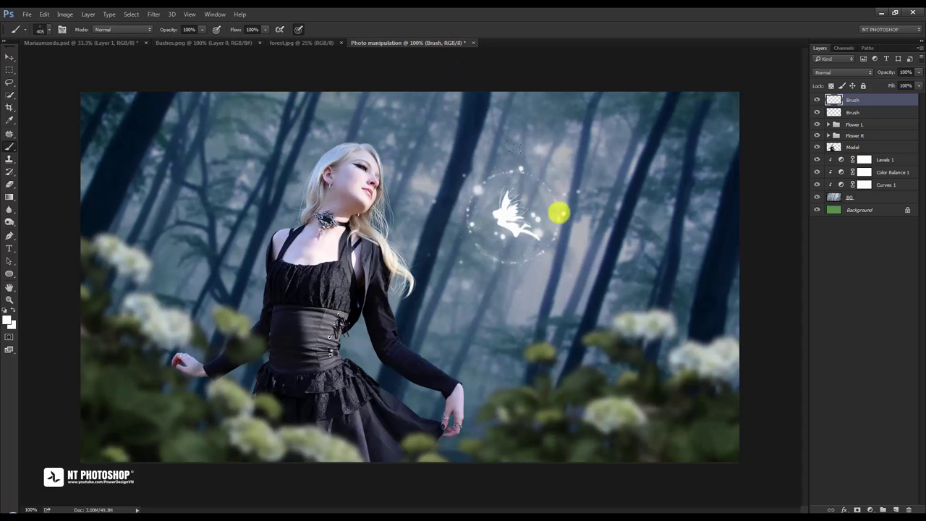
- Nudge the sparkle ring slightly left and down, then deselect all layers
{"action": "left_click", "coordinate": [9, 57]}
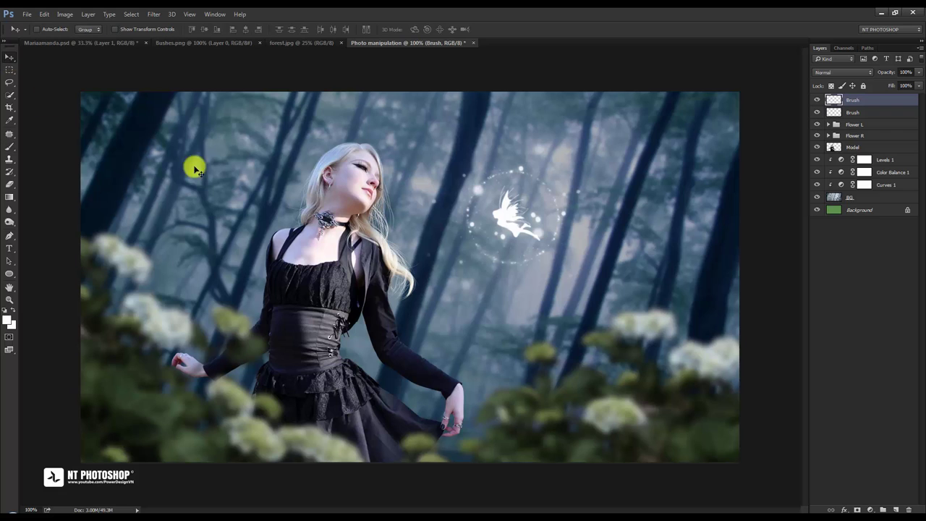
{"action": "mouse_move", "coordinate": [553, 227]}
{"action": "left_mouse_down"}
{"action": "mouse_move", "coordinate": [532, 248]}
{"action": "mouse_move", "coordinate": [536, 242]}
{"action": "left_mouse_up"}
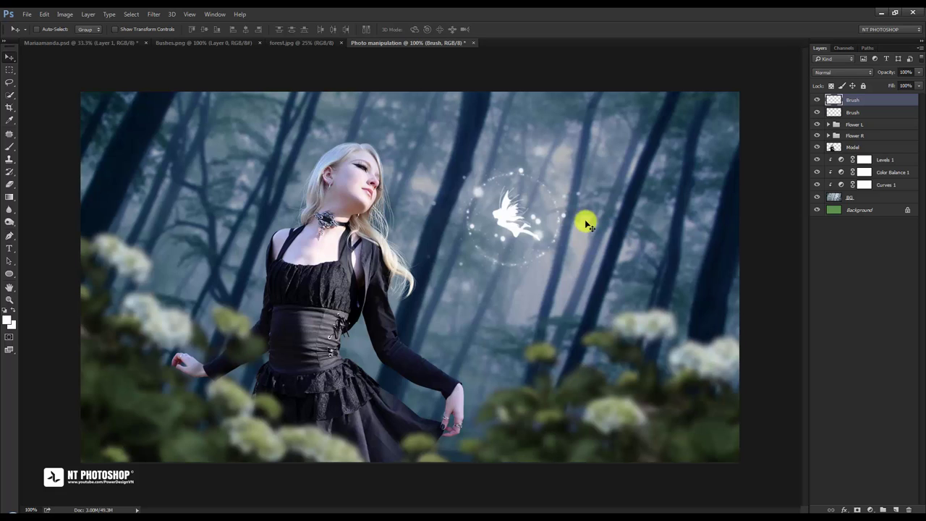
{"action": "left_click", "coordinate": [834, 250]}
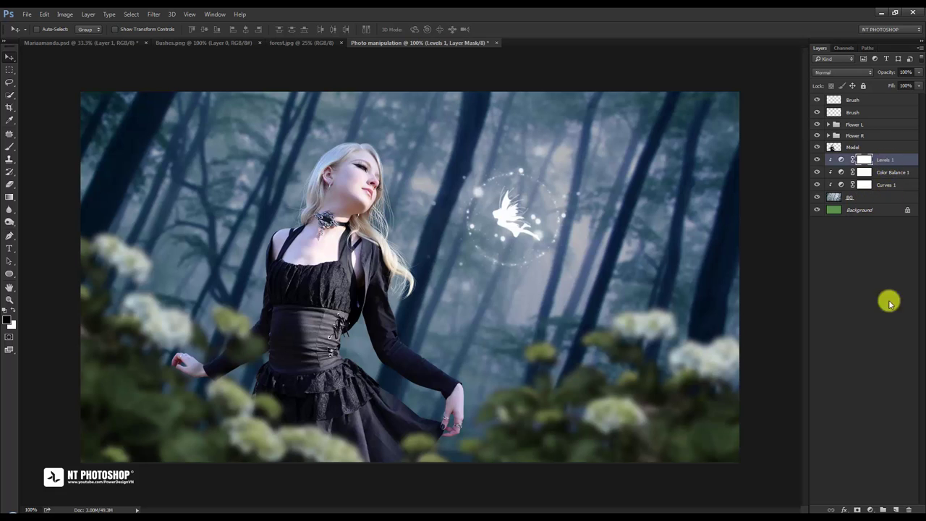
- Add a new layer named Brush below Model and make black the foreground colour
{"action": "left_click", "coordinate": [895, 510]}
{"action": "double_click", "coordinate": [855, 160]}
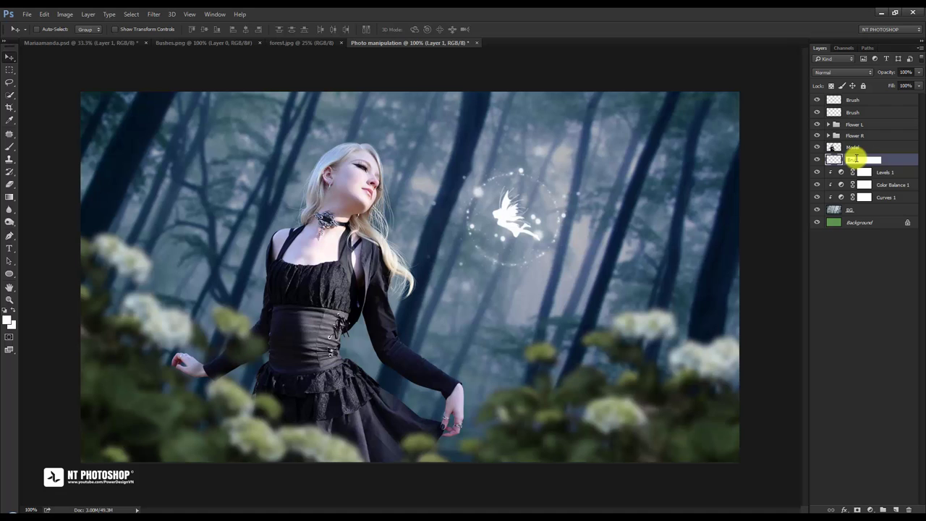
{"action": "type", "text": "Brush"}
{"action": "key", "text": "Return"}
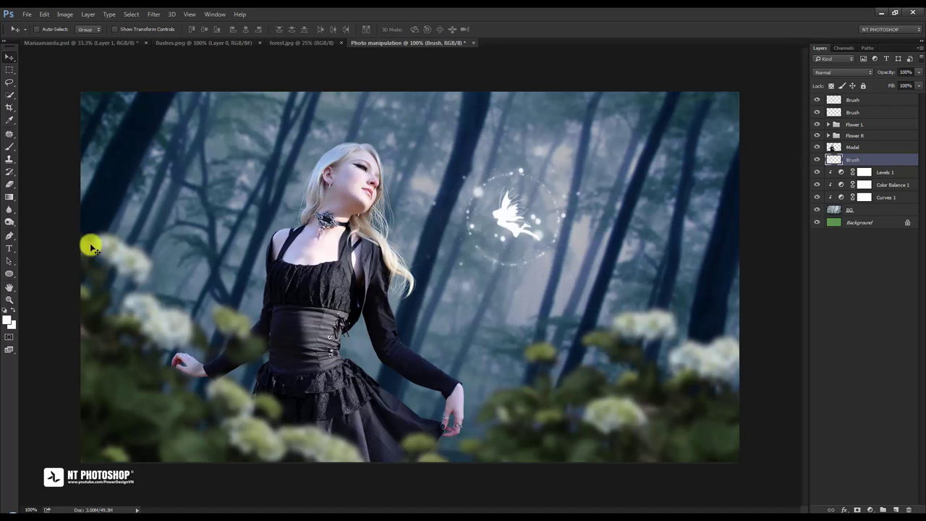
{"action": "left_click", "coordinate": [7, 320]}
{"action": "left_click_drag", "start_coordinate": [358, 252], "coordinate": [269, 317]}
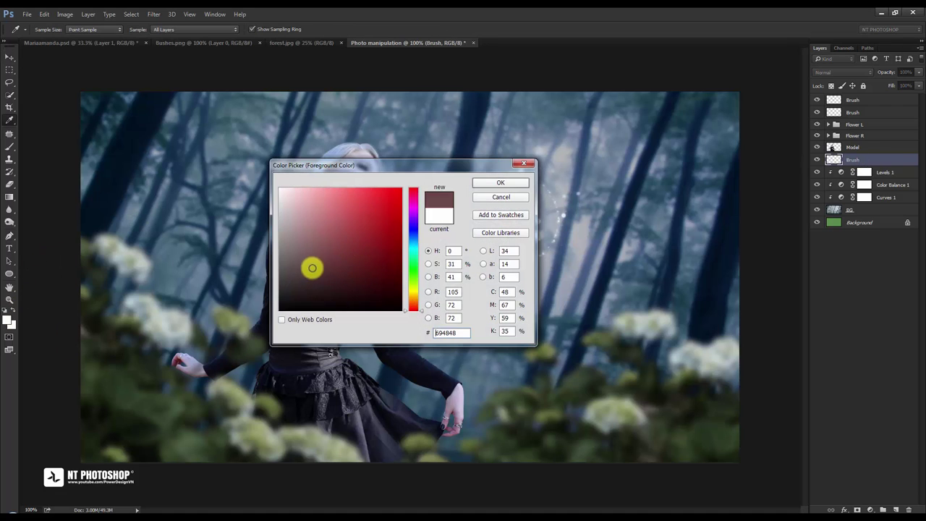
{"action": "left_click", "coordinate": [484, 187]}
- Pick a soft round brush and zoom out to see the whole photo
{"action": "left_click", "coordinate": [14, 147]}
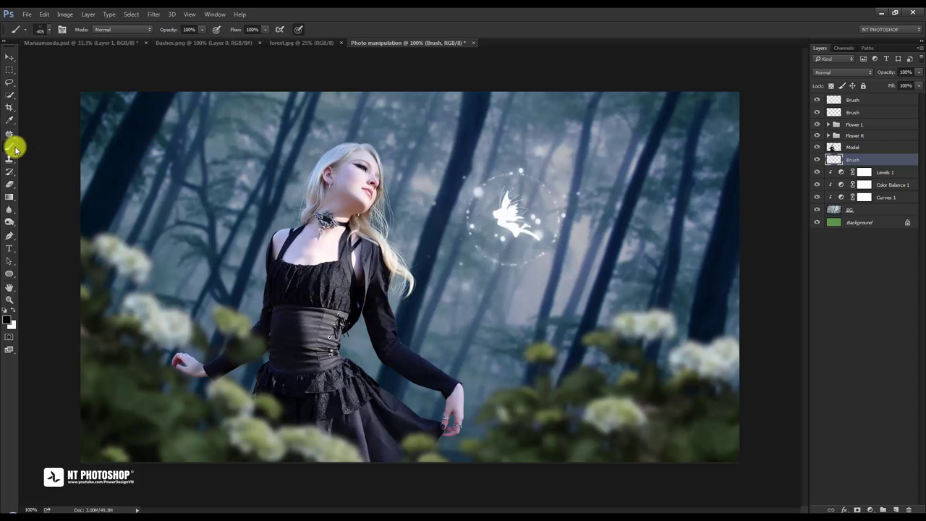
{"action": "right_click", "coordinate": [262, 205]}
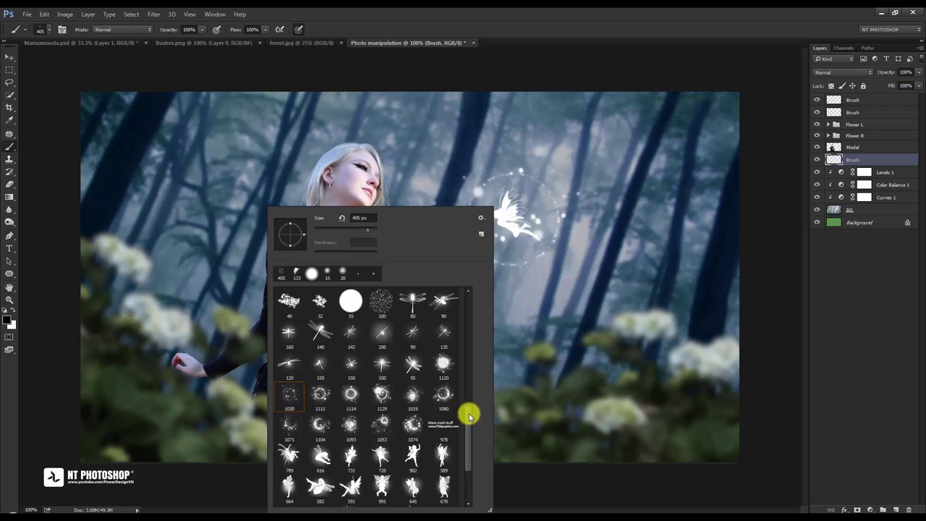
{"action": "left_click_drag", "start_coordinate": [469, 415], "coordinate": [467, 306]}
{"action": "left_click", "coordinate": [293, 303]}
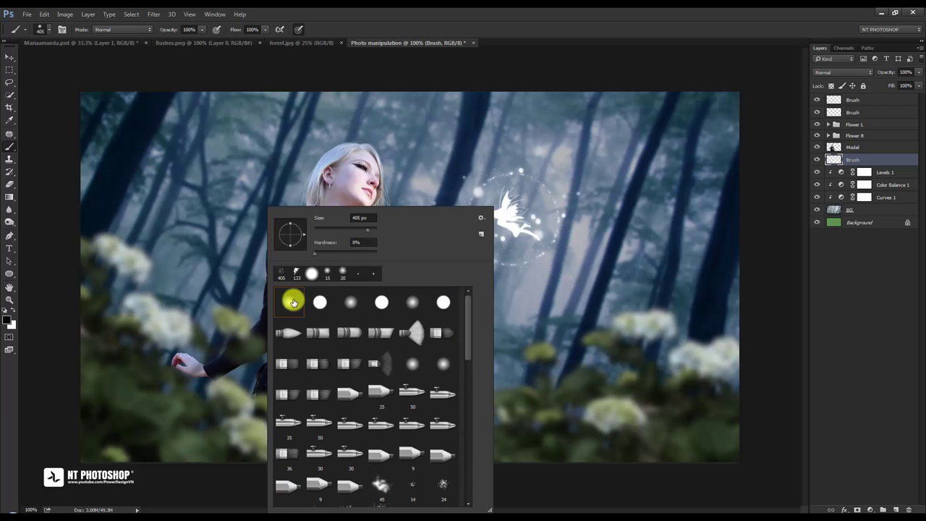
{"action": "left_click", "coordinate": [650, 205]}
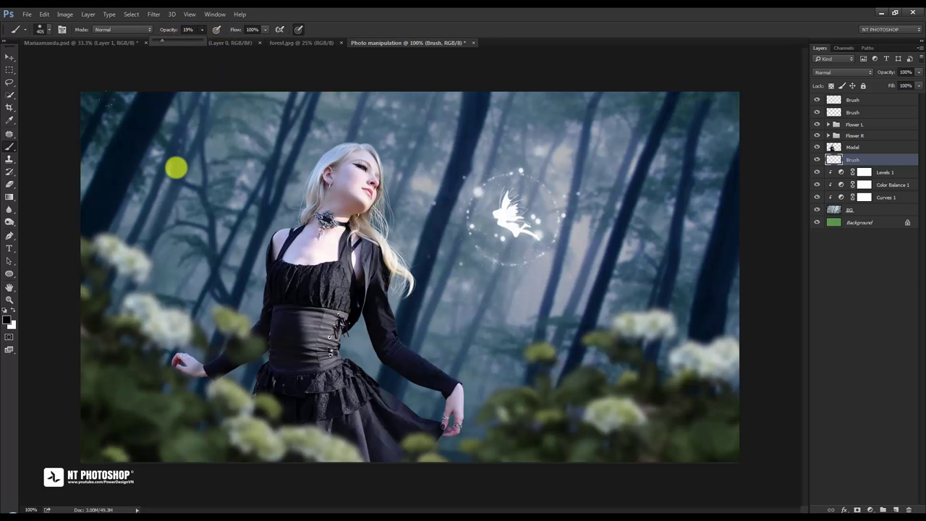
{"action": "key", "text": "ctrl+plus"}
{"action": "key", "text": "ctrl+minus"}
{"action": "key", "text": "ctrl+minus"}
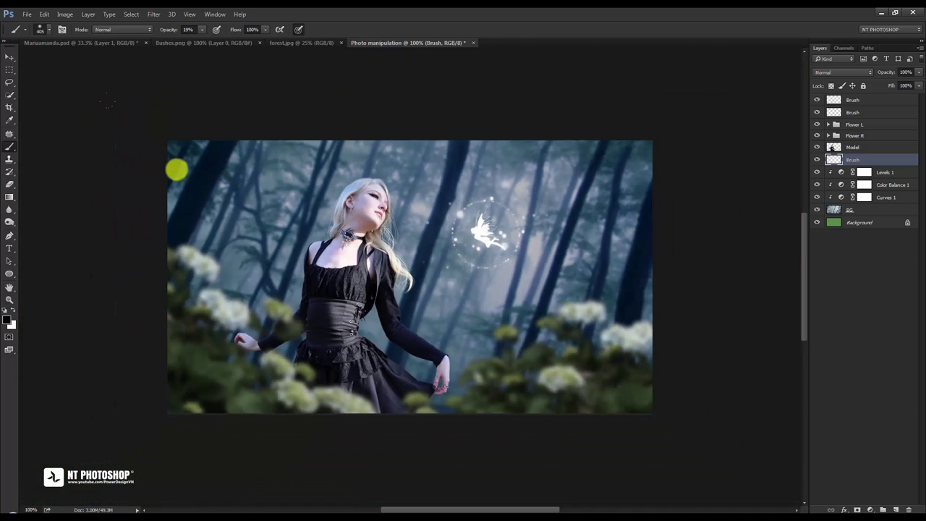
{"action": "key", "text": "ctrl+minus"}
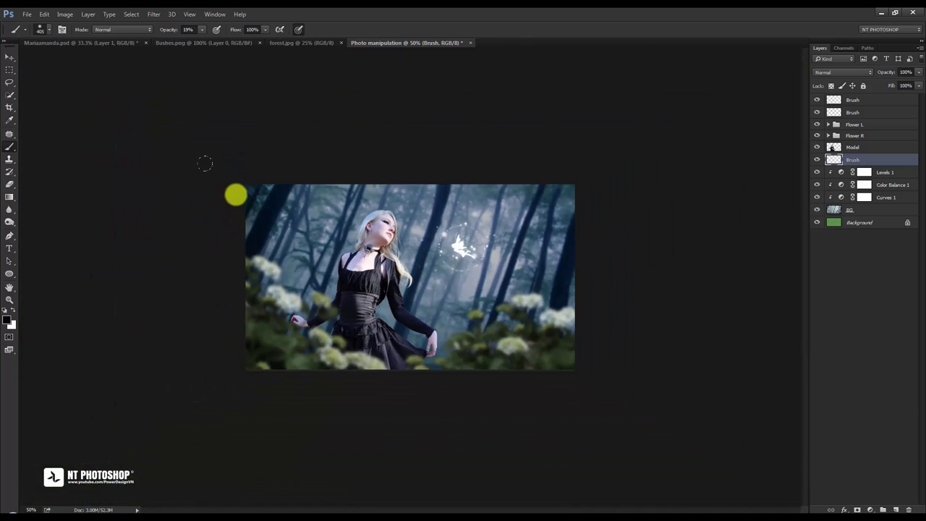
- Darken the left flowers and upper-left trees with soft black paint at size 500, 19% opacity
{"action": "mouse_move", "coordinate": [252, 228]}
{"action": "left_mouse_down"}
{"action": "mouse_move", "coordinate": [303, 297]}
{"action": "mouse_move", "coordinate": [323, 300]}
{"action": "left_mouse_up"}
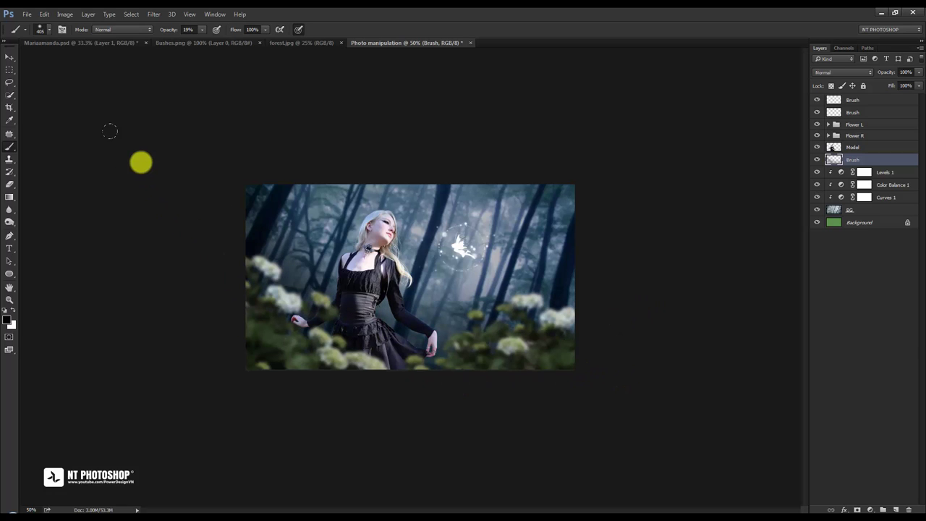
{"action": "key", "text": "bracketright"}
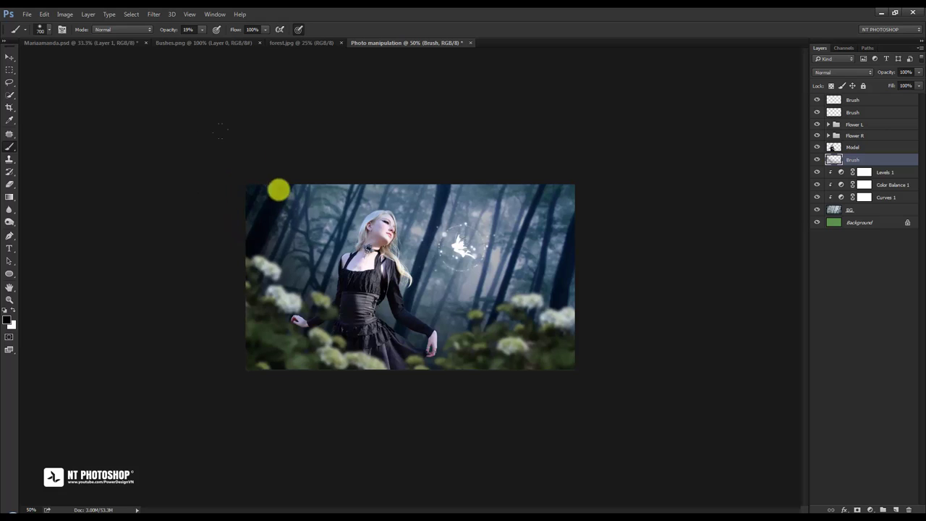
{"action": "left_click", "coordinate": [266, 243]}
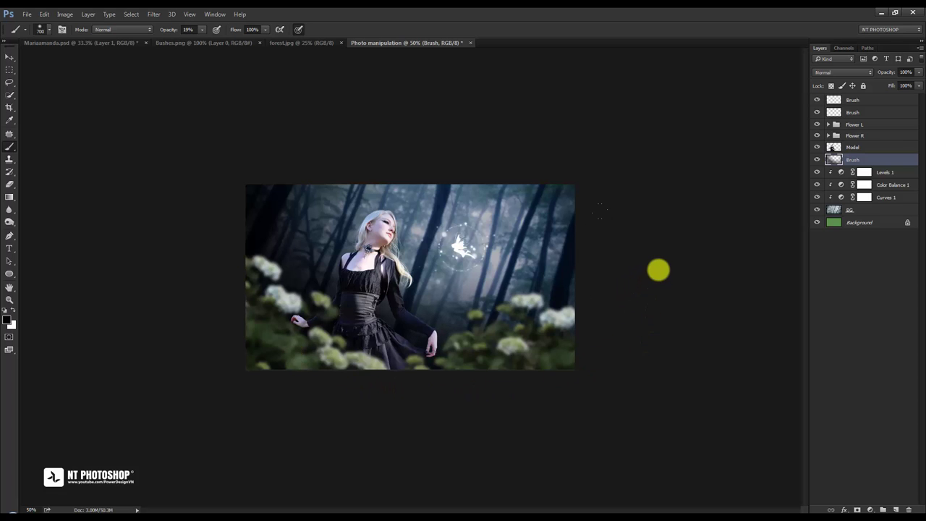
{"action": "key", "text": "ctrl+minus"}
{"action": "key", "text": "ctrl+plus"}
{"action": "key", "text": "ctrl+plus"}
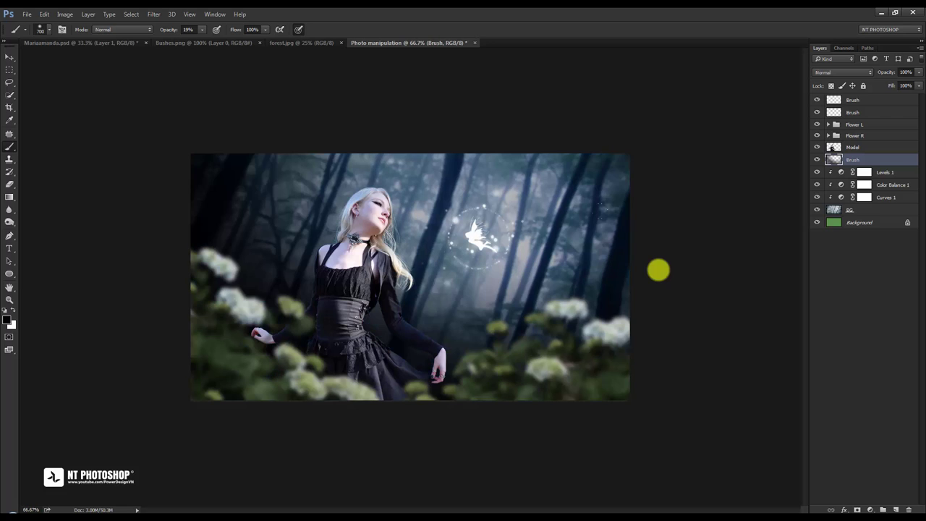
{"action": "key", "text": "ctrl+plus"}
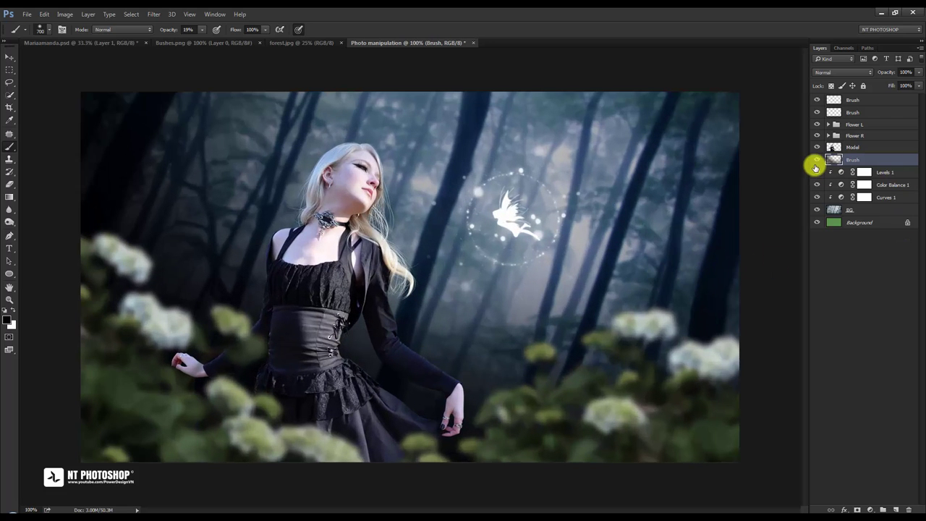
- Compare the darkening, then select the second Brush layer holding the sparkles
{"action": "left_click", "coordinate": [816, 160]}
{"action": "left_click", "coordinate": [816, 160]}
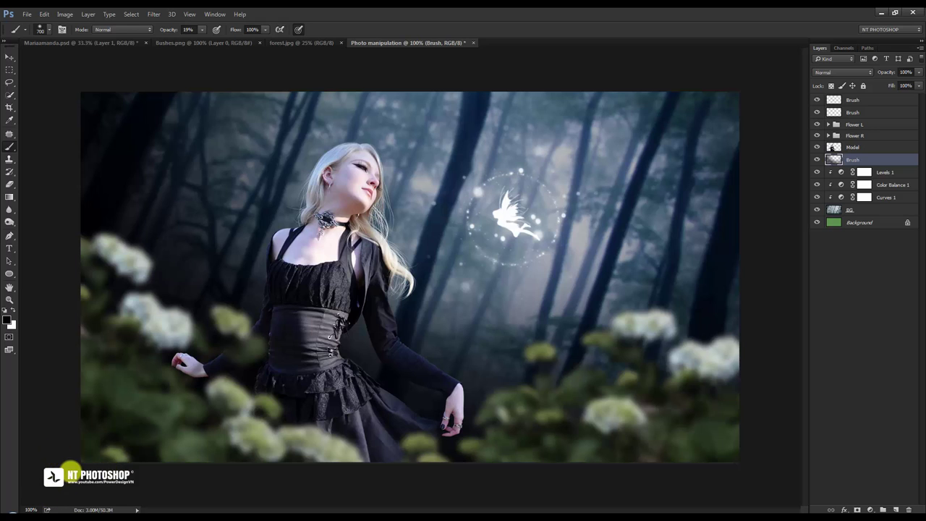
{"action": "left_click", "coordinate": [9, 57]}
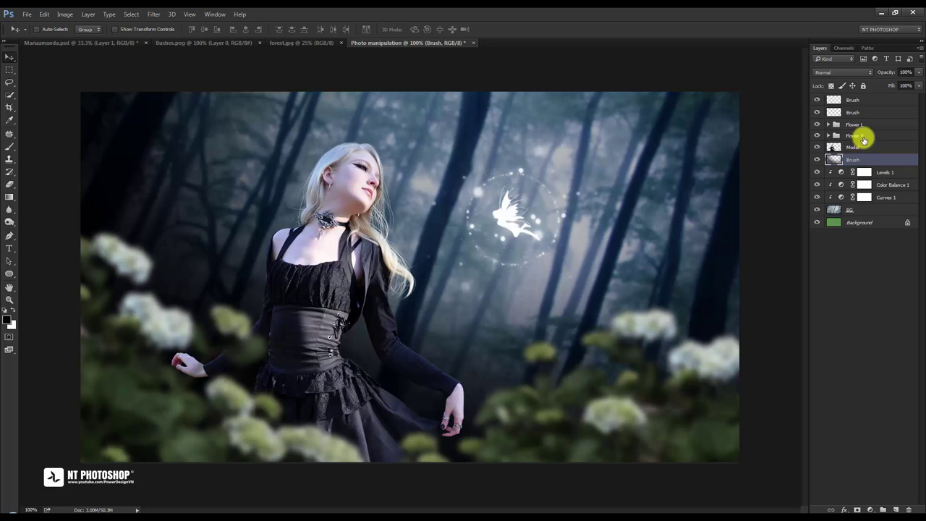
{"action": "left_click", "coordinate": [853, 113]}
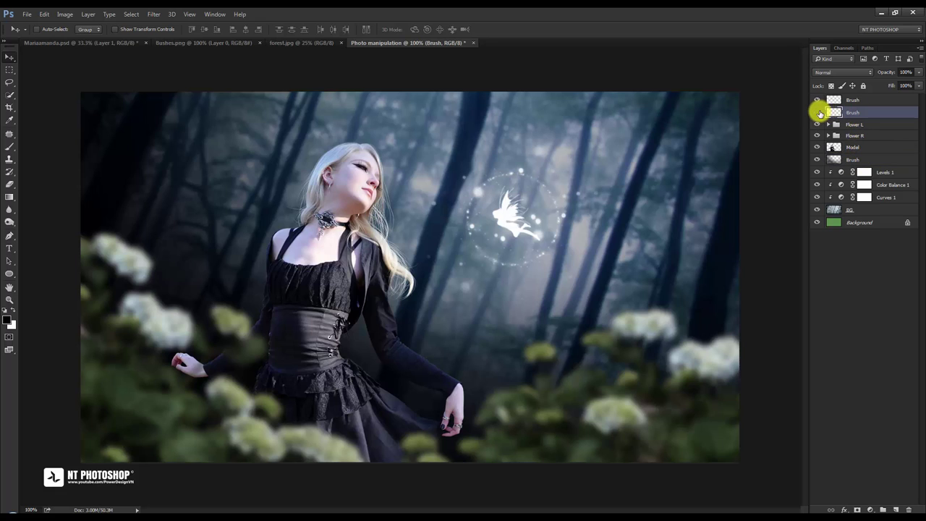
{"action": "left_click", "coordinate": [818, 113]}
{"action": "left_click", "coordinate": [818, 112]}
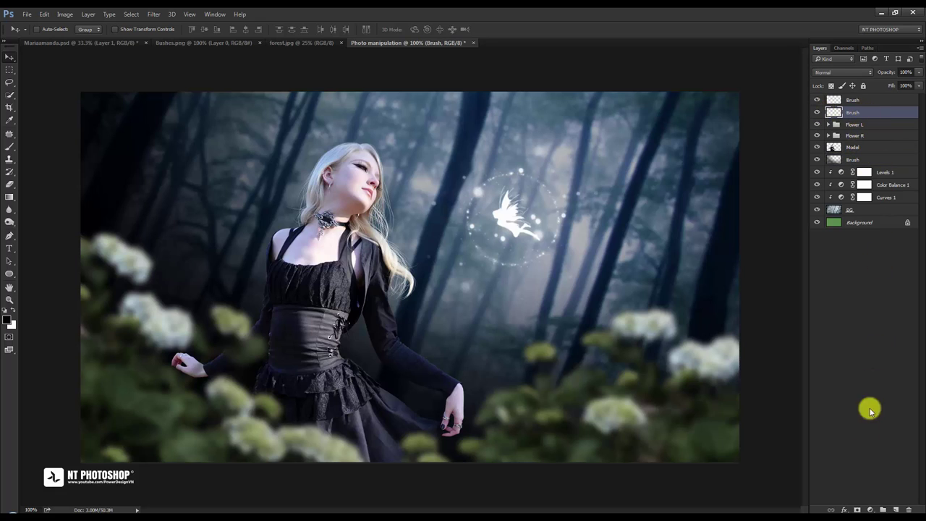
- Add an Outer Glow to the sparkle layer and set its colour to white
{"action": "left_click", "coordinate": [843, 509]}
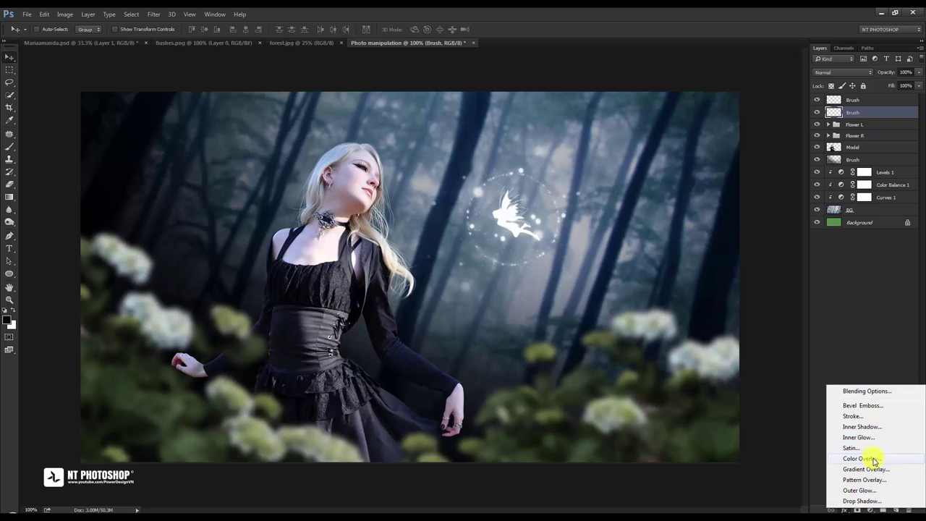
{"action": "left_click", "coordinate": [870, 491]}
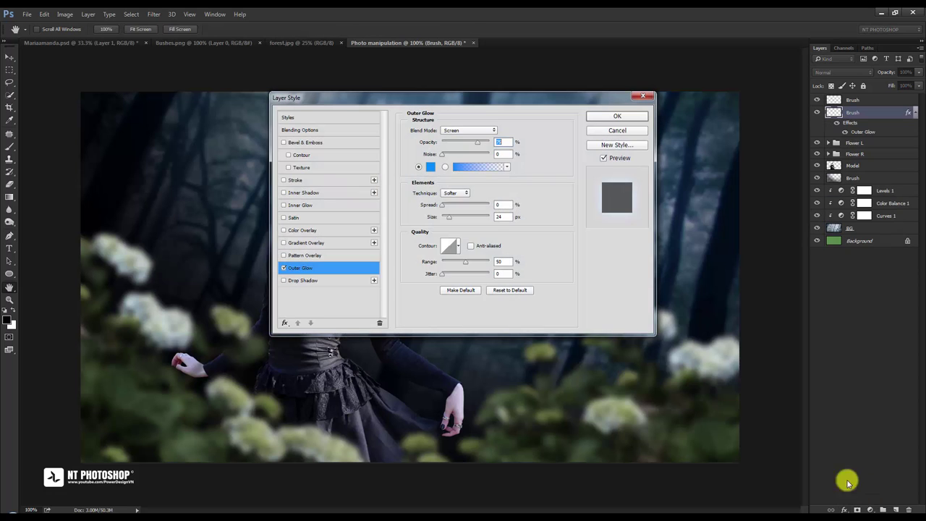
{"action": "left_click_drag", "start_coordinate": [365, 105], "coordinate": [668, 29]}
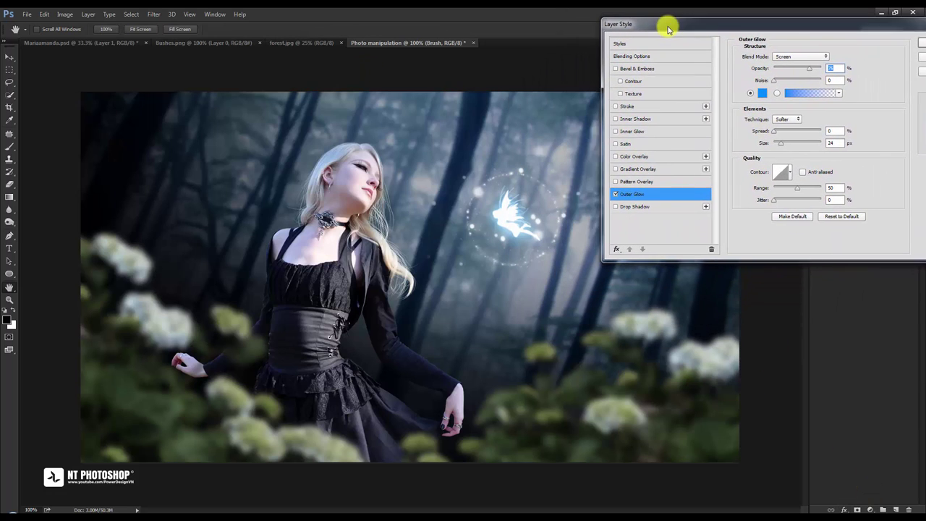
{"action": "left_click", "coordinate": [766, 96]}
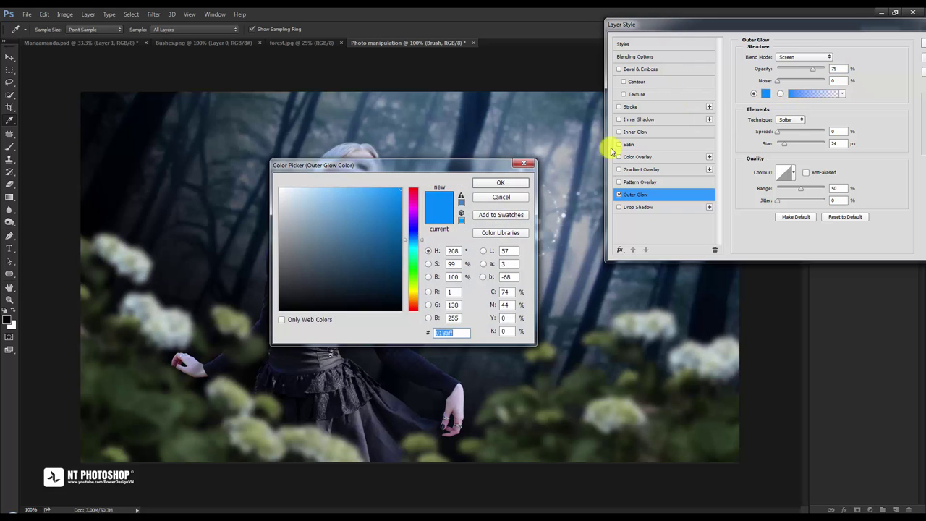
{"action": "left_click_drag", "start_coordinate": [373, 162], "coordinate": [125, 65]}
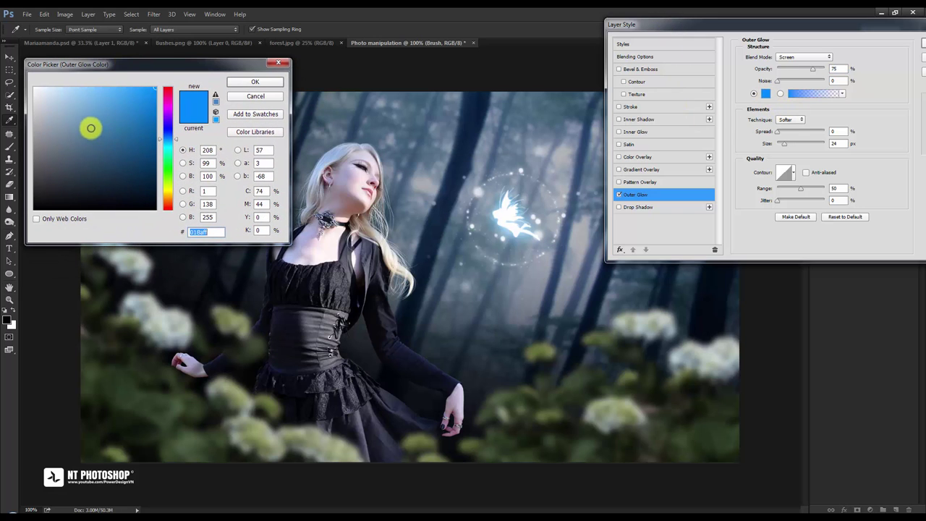
{"action": "left_click_drag", "start_coordinate": [89, 128], "coordinate": [30, 83]}
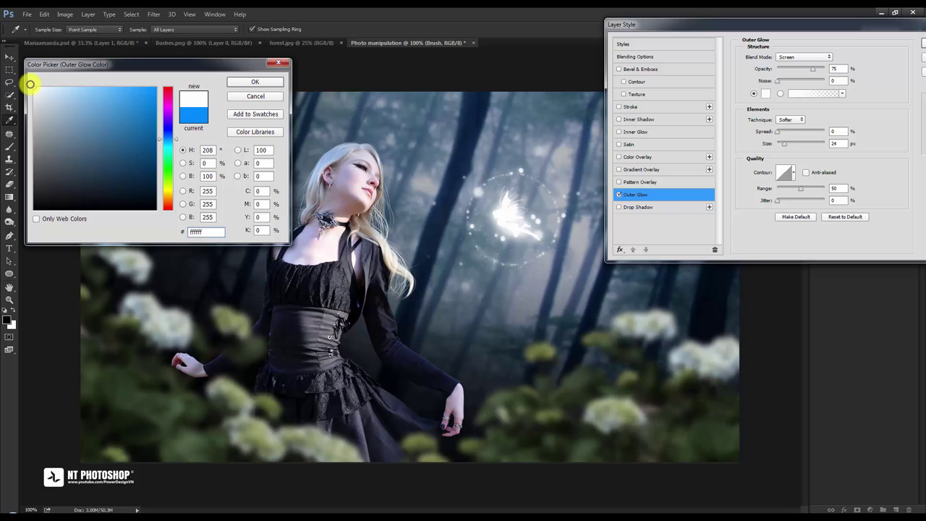
{"action": "left_click", "coordinate": [269, 84]}
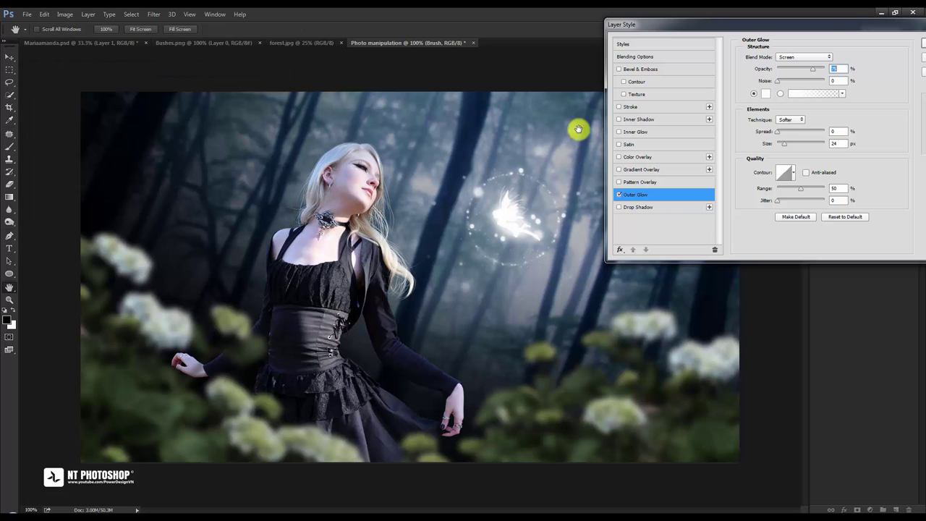
- Set the glow Opacity to 50% at 24 px size and apply it
{"action": "left_click_drag", "start_coordinate": [842, 27], "coordinate": [798, 29]}
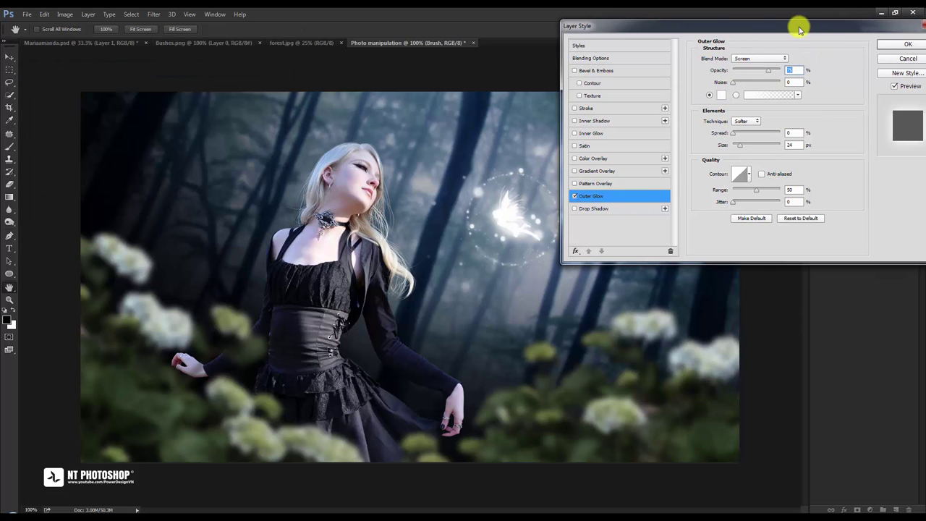
{"action": "left_click", "coordinate": [895, 86]}
{"action": "left_click", "coordinate": [895, 86]}
{"action": "left_click", "coordinate": [895, 86]}
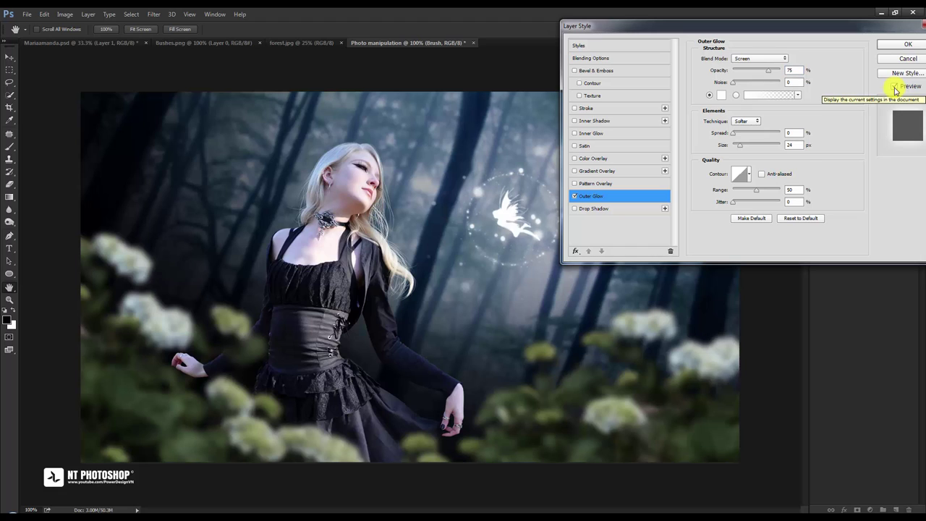
{"action": "left_click", "coordinate": [895, 86]}
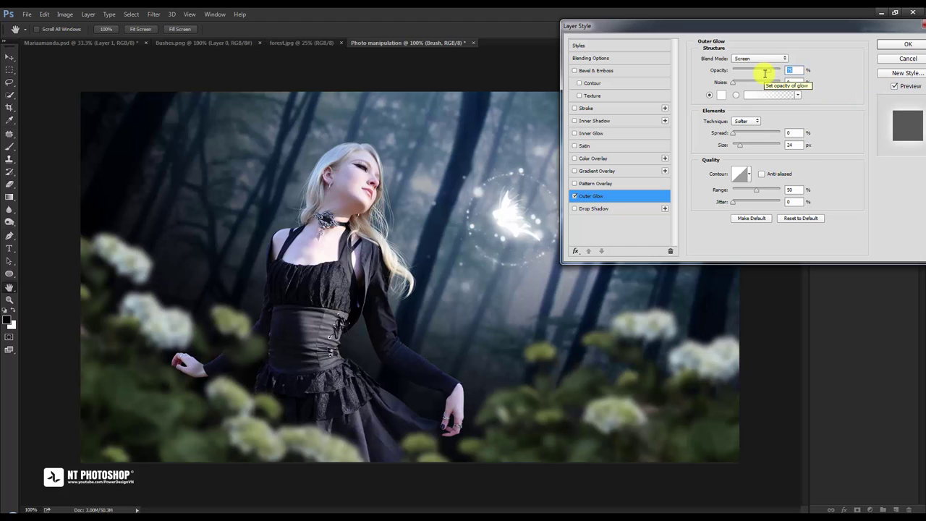
{"action": "type", "text": "50"}
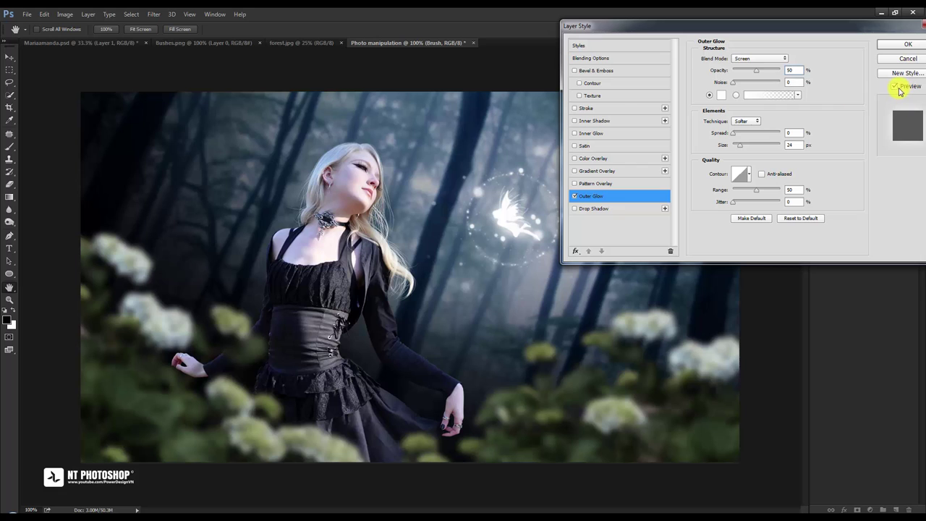
{"action": "left_click", "coordinate": [894, 86]}
{"action": "left_click", "coordinate": [894, 86]}
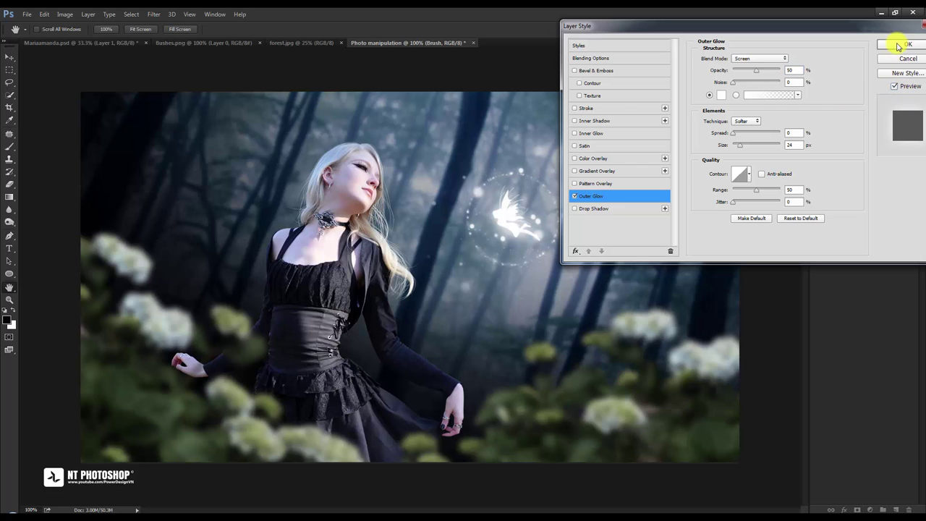
{"action": "left_click", "coordinate": [897, 45]}
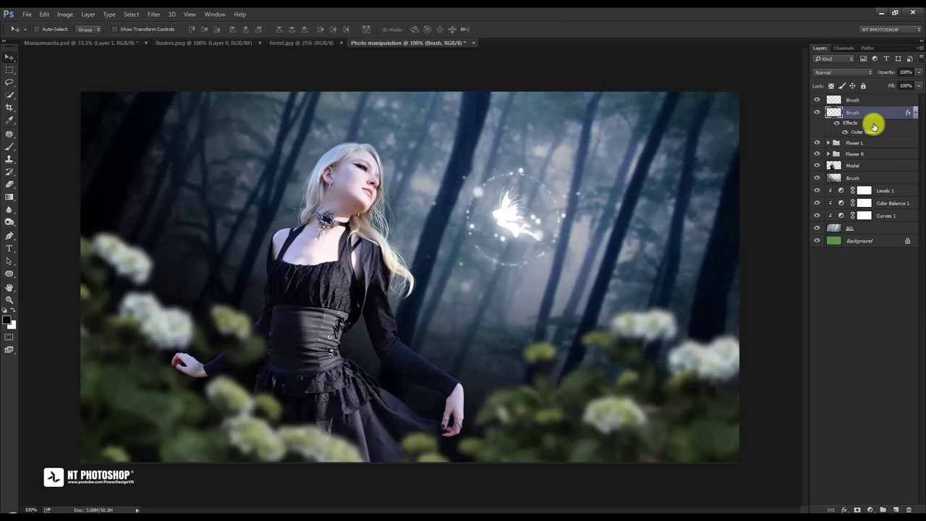
- Duplicate the top sparkle layer and merge both copies into one Brush copy layer
{"action": "left_click", "coordinate": [915, 113]}
{"action": "mouse_move", "coordinate": [875, 103]}
{"action": "left_mouse_down"}
{"action": "mouse_move", "coordinate": [829, 107]}
{"action": "mouse_move", "coordinate": [893, 509]}
{"action": "left_mouse_up"}
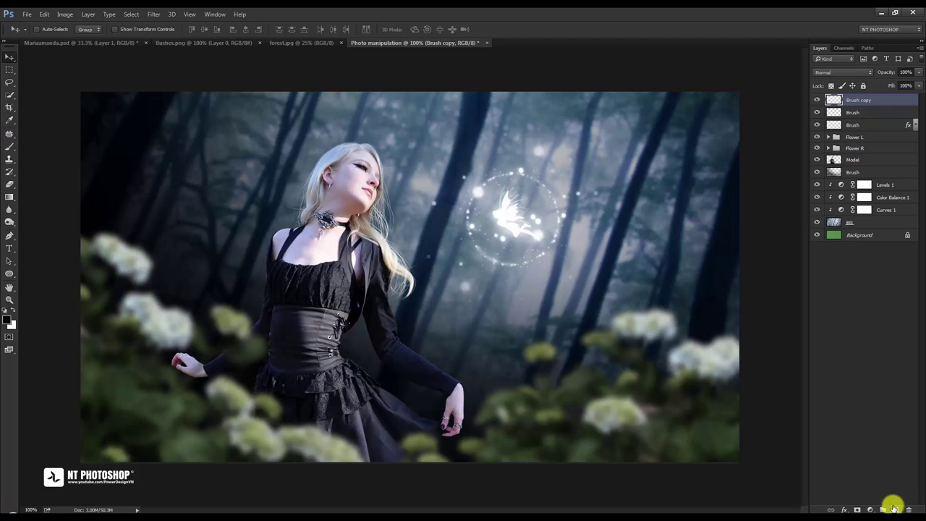
{"action": "left_click", "coordinate": [874, 114], "text": "shift"}
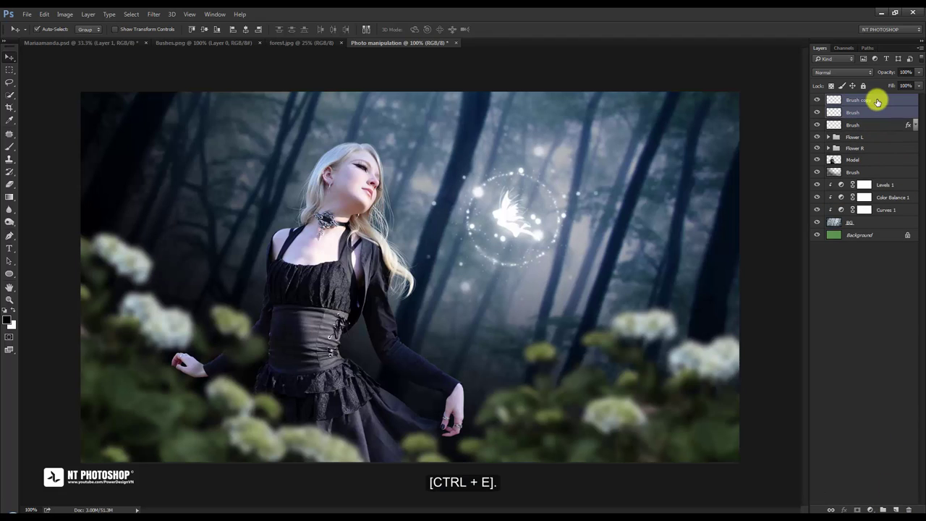
{"action": "key", "text": "ctrl+e"}
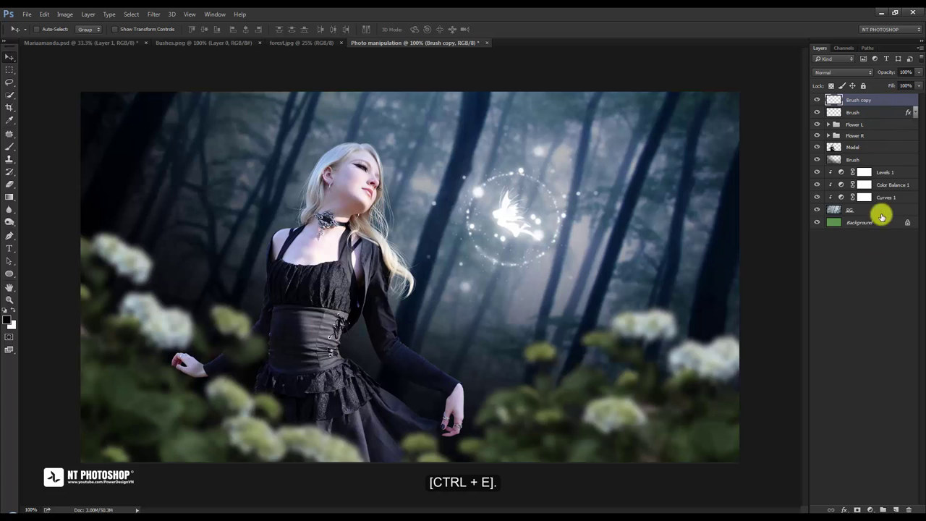
{"action": "left_click", "coordinate": [880, 248]}
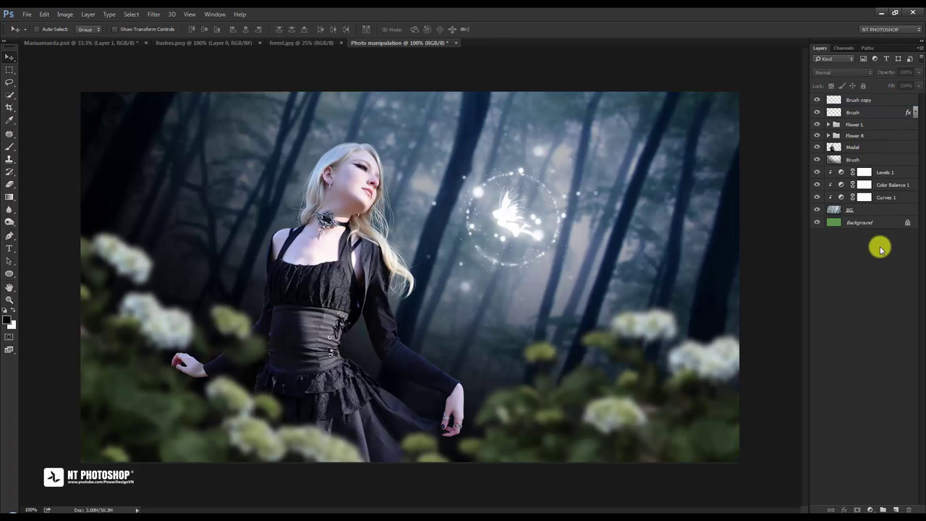
- Add a Brightness/Contrast adjustment above the Model layer with contrast lowered to −50
{"action": "left_click", "coordinate": [873, 147]}
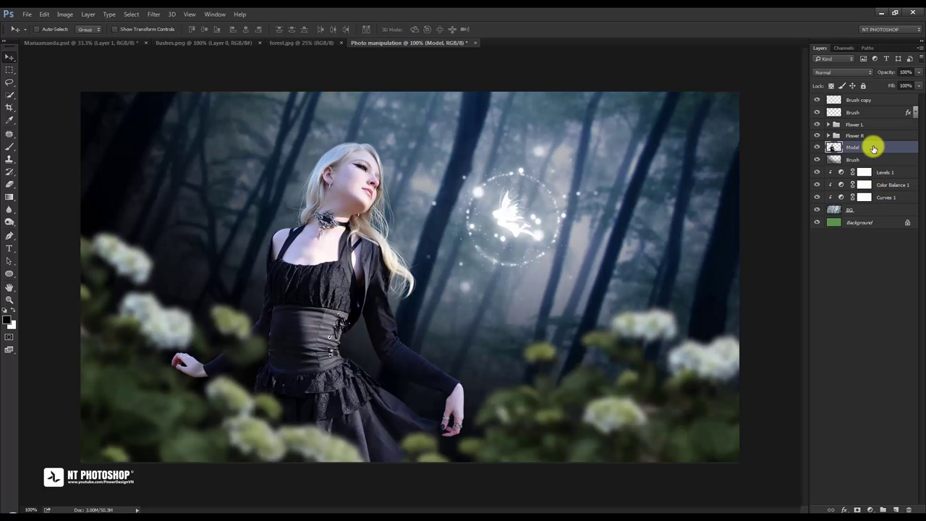
{"action": "left_click", "coordinate": [870, 509]}
{"action": "left_click", "coordinate": [877, 334]}
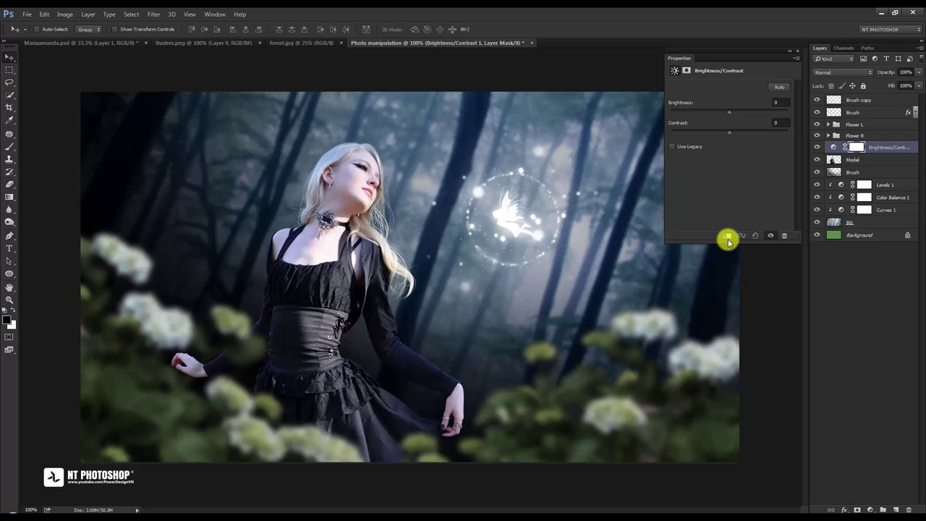
{"action": "mouse_move", "coordinate": [728, 134]}
{"action": "left_mouse_down"}
{"action": "mouse_move", "coordinate": [749, 141]}
{"action": "mouse_move", "coordinate": [671, 146]}
{"action": "left_mouse_up"}
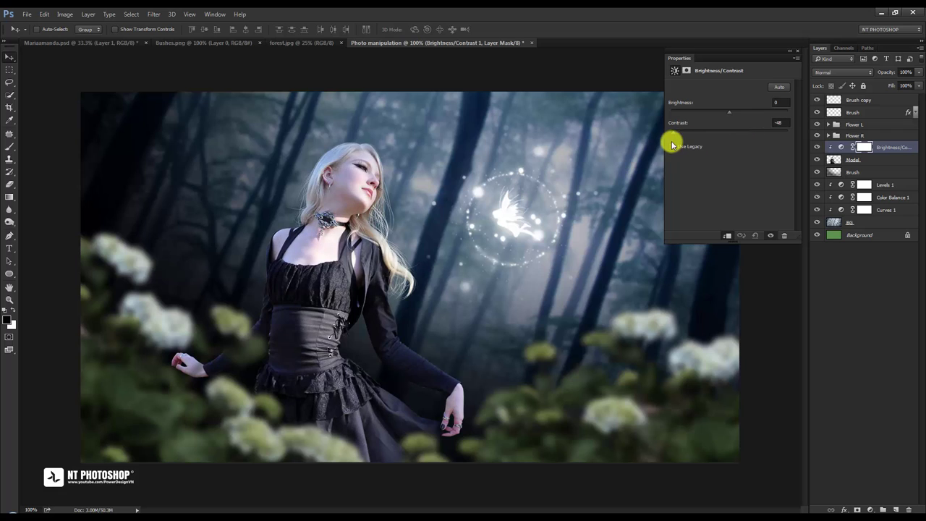
{"action": "left_click", "coordinate": [798, 50]}
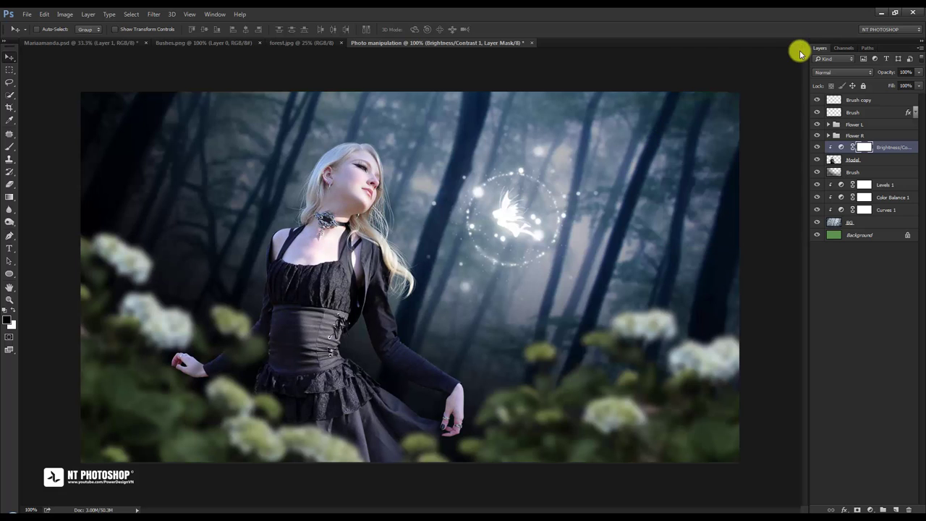
- Add a Levels adjustment clipped to the model with white output lowered to 150
{"action": "left_click", "coordinate": [868, 510]}
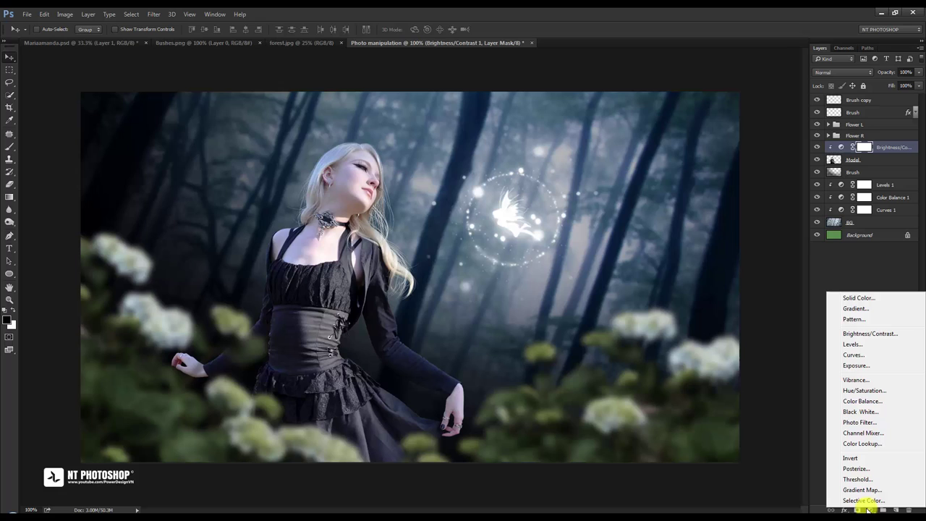
{"action": "left_click", "coordinate": [879, 345]}
{"action": "left_click", "coordinate": [727, 235]}
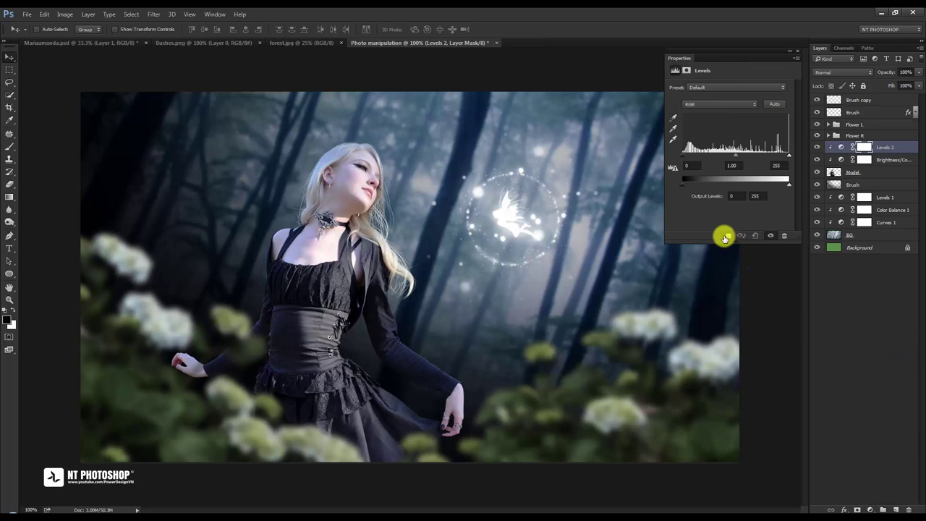
{"action": "left_click_drag", "start_coordinate": [782, 189], "coordinate": [770, 189]}
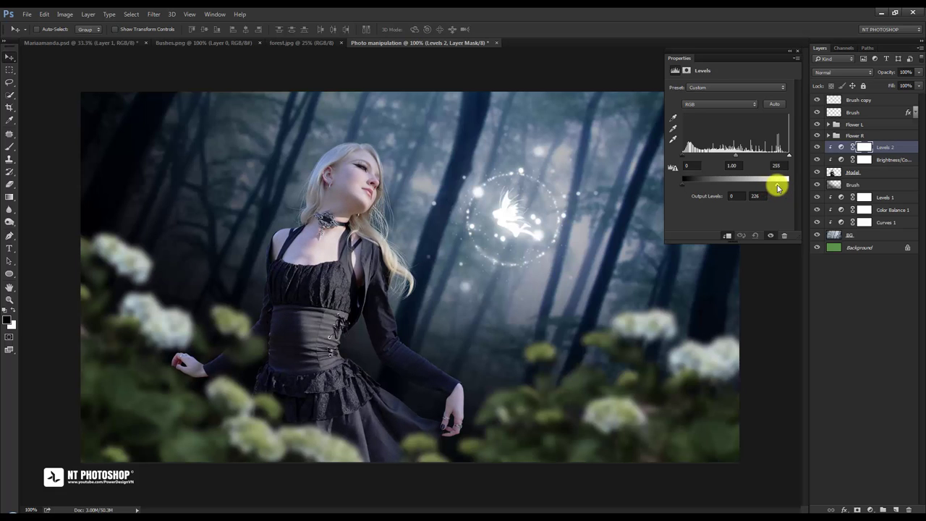
{"action": "mouse_move", "coordinate": [773, 188]}
{"action": "left_mouse_down"}
{"action": "mouse_move", "coordinate": [760, 191]}
{"action": "mouse_move", "coordinate": [795, 183]}
{"action": "mouse_move", "coordinate": [747, 190]}
{"action": "left_mouse_up"}
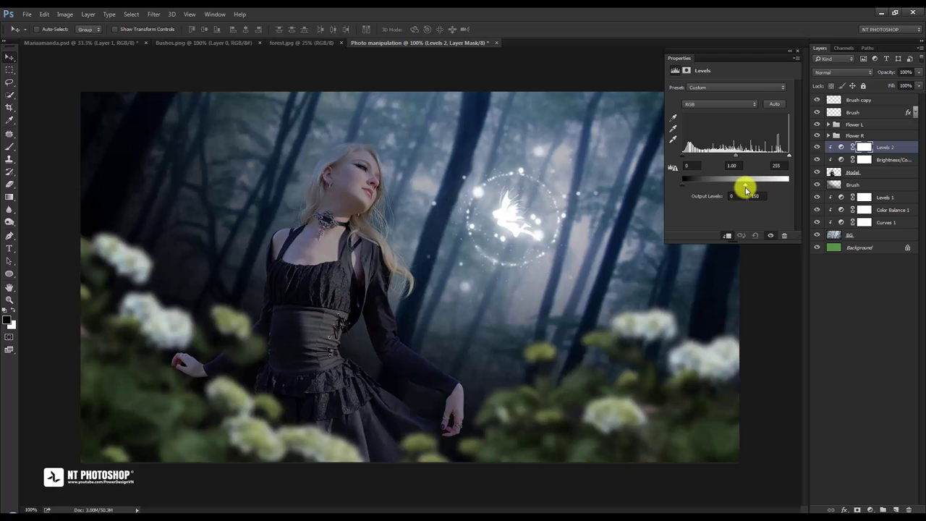
{"action": "left_click", "coordinate": [796, 50]}
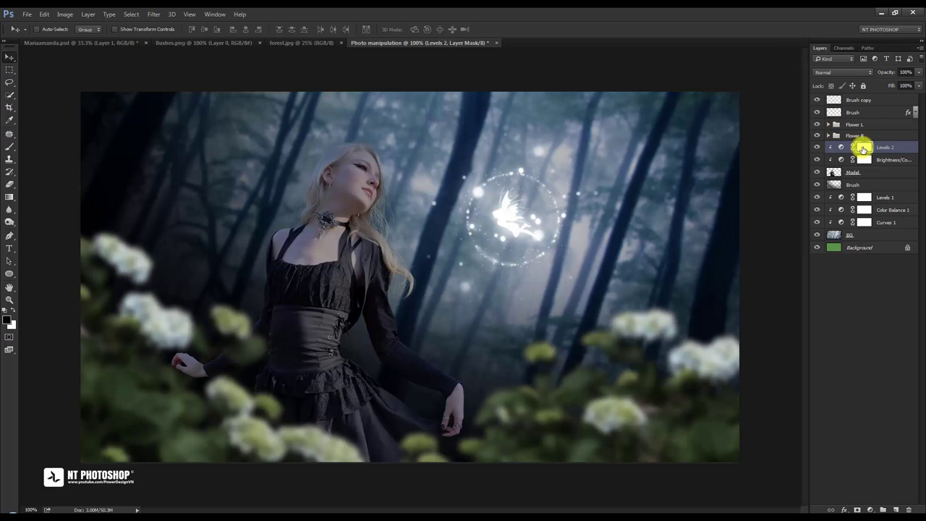
{"action": "left_click", "coordinate": [7, 149]}
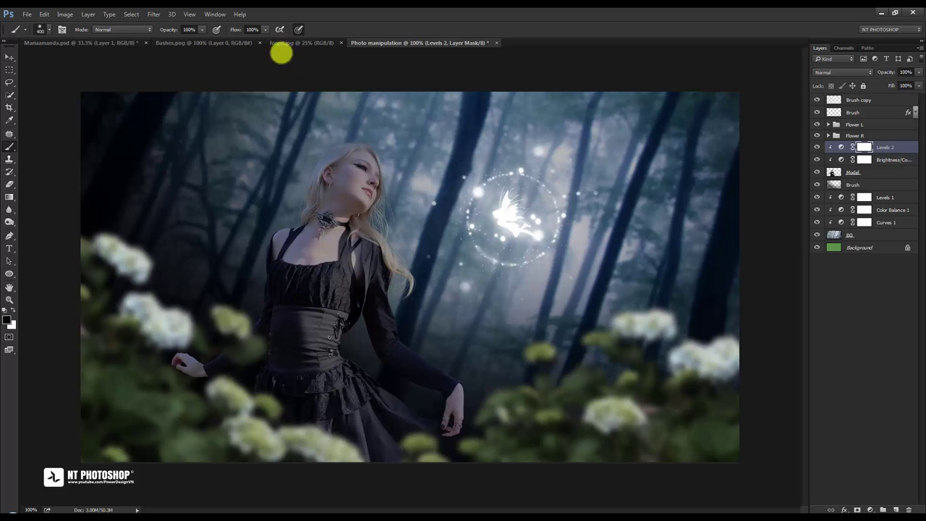
- Paint the Levels 2 mask at about 46% opacity over face, hair, shoulder and chest
{"action": "left_click", "coordinate": [202, 30]}
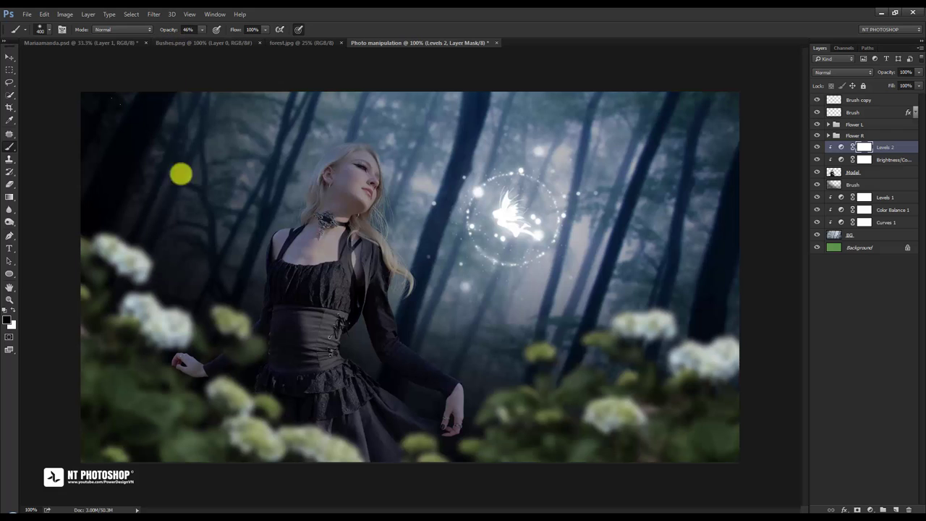
{"action": "left_click_drag", "start_coordinate": [407, 205], "coordinate": [390, 211]}
{"action": "left_click_drag", "start_coordinate": [364, 243], "coordinate": [360, 264]}
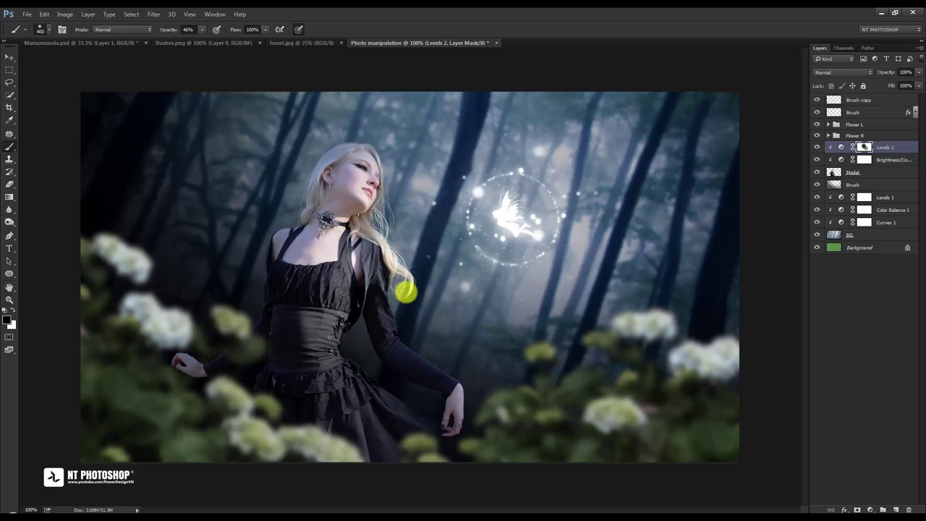
{"action": "left_click_drag", "start_coordinate": [311, 249], "coordinate": [346, 203]}
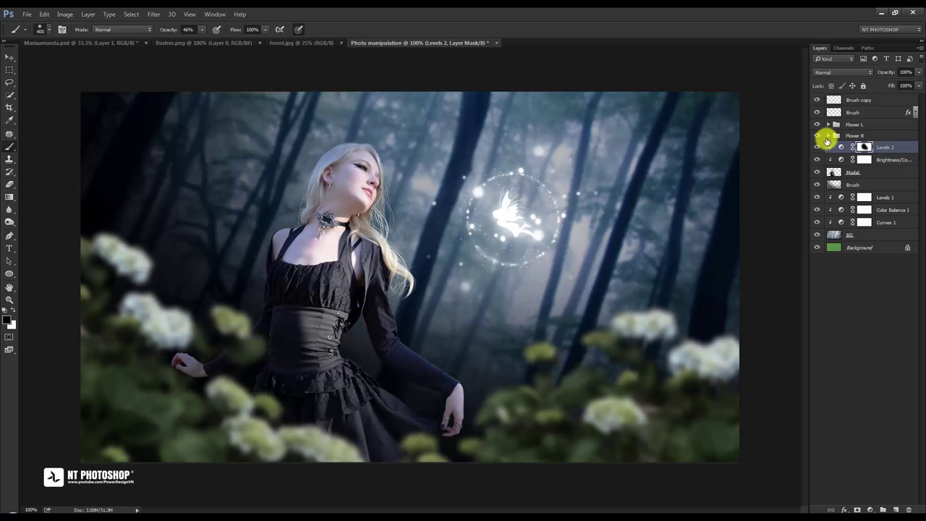
- Toggle Levels 2 on and off to compare, then select the Levels 2 layer
{"action": "left_click", "coordinate": [817, 147]}
{"action": "left_click", "coordinate": [817, 147]}
{"action": "left_click", "coordinate": [817, 147]}
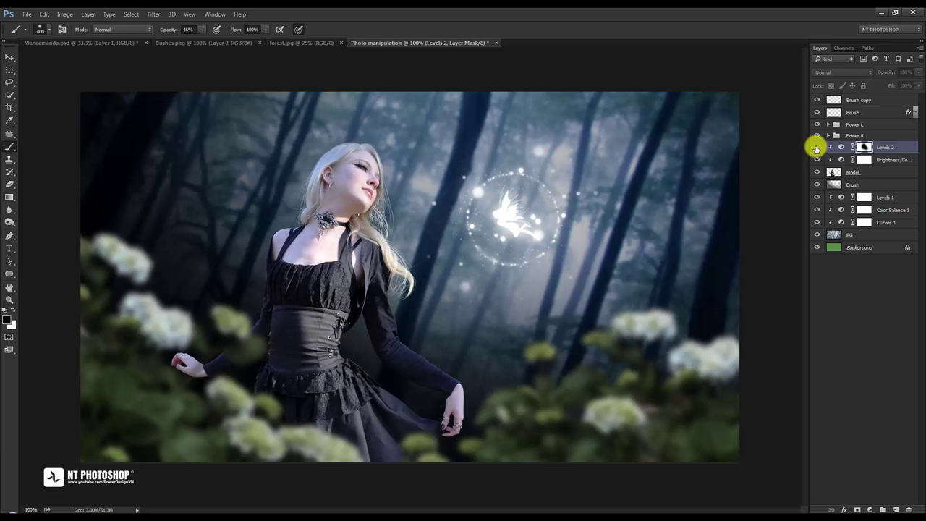
{"action": "left_click", "coordinate": [817, 147]}
{"action": "left_click", "coordinate": [817, 147]}
{"action": "left_click", "coordinate": [817, 147]}
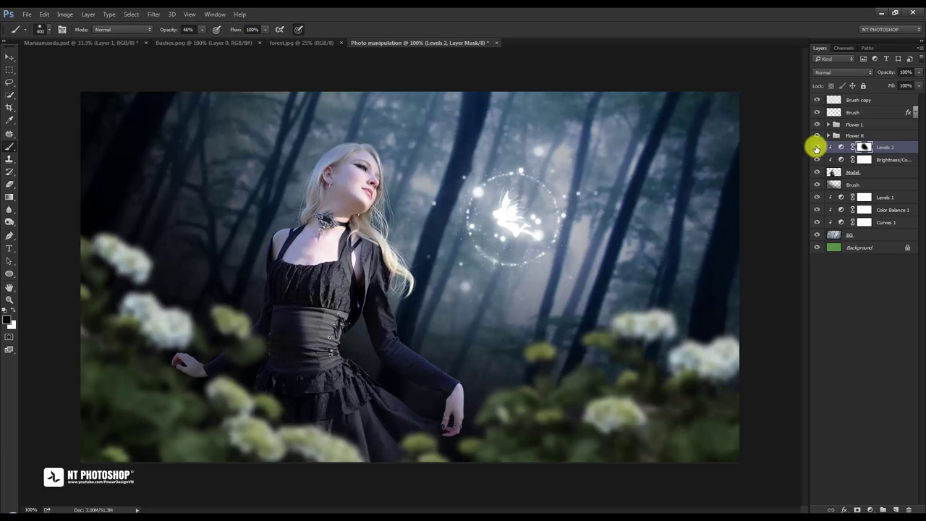
{"action": "left_click", "coordinate": [817, 147]}
{"action": "left_click", "coordinate": [816, 147]}
{"action": "left_click", "coordinate": [10, 56]}
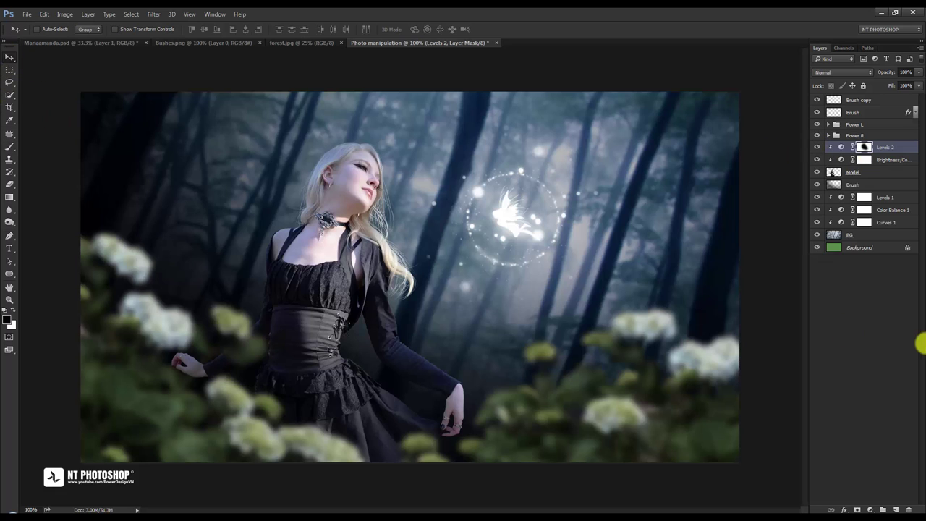
{"action": "left_click", "coordinate": [894, 277]}
{"action": "left_click", "coordinate": [887, 148]}
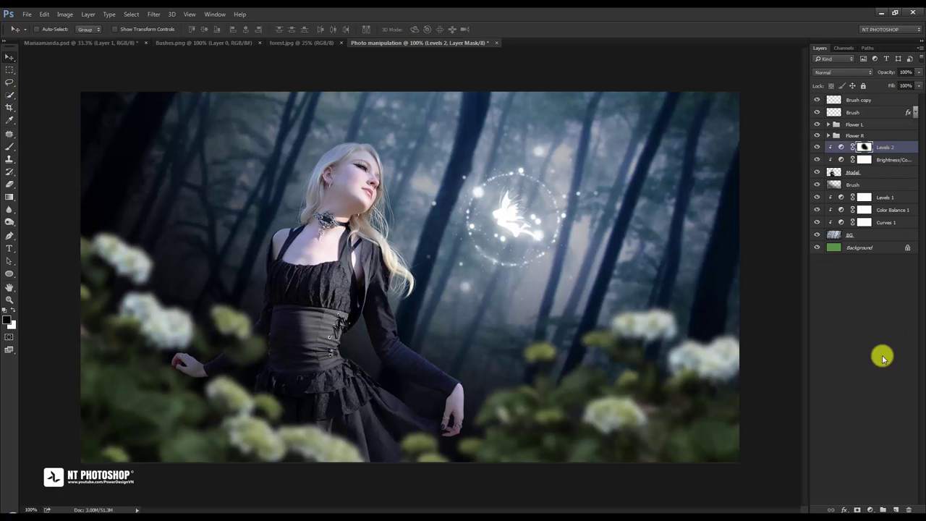
- Add a Color Balance adjustment clipped to the model with midtones at +20 red
{"action": "left_click", "coordinate": [870, 509]}
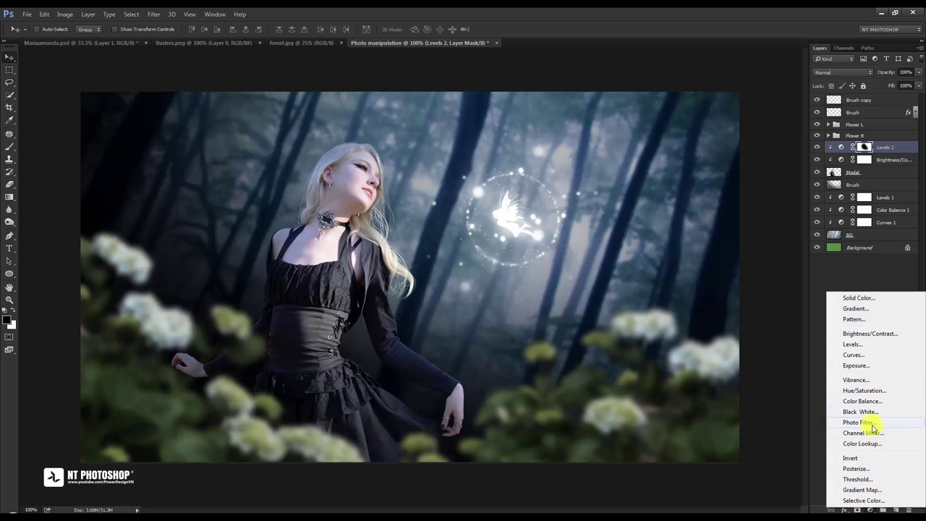
{"action": "left_click", "coordinate": [864, 402]}
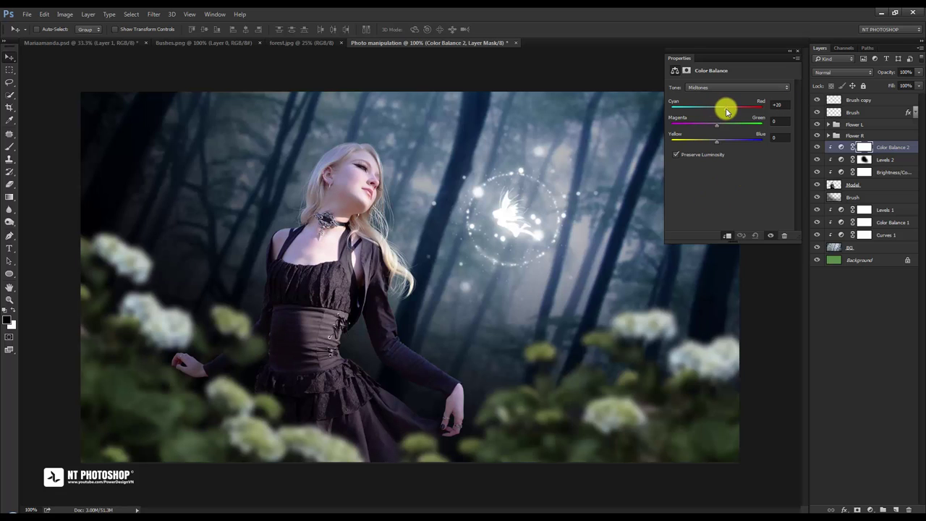
{"action": "left_click", "coordinate": [797, 50]}
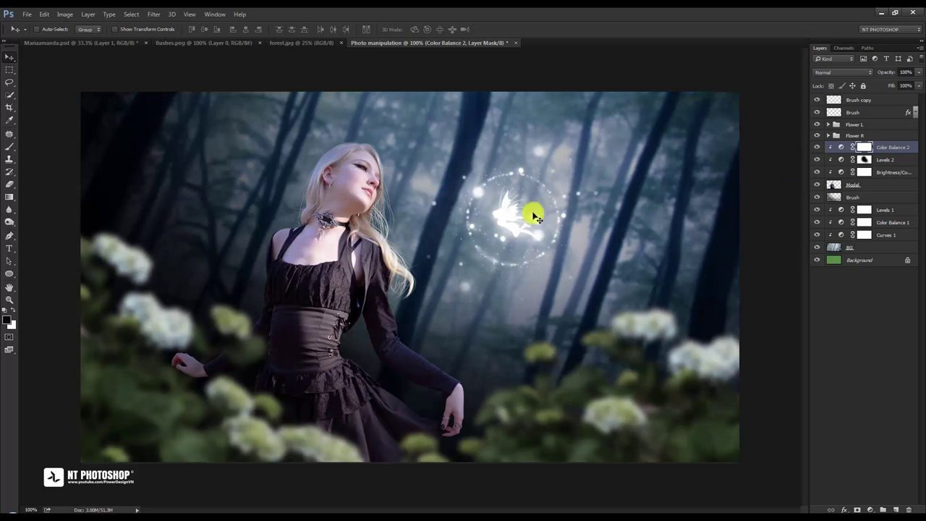
{"action": "left_click", "coordinate": [873, 335]}
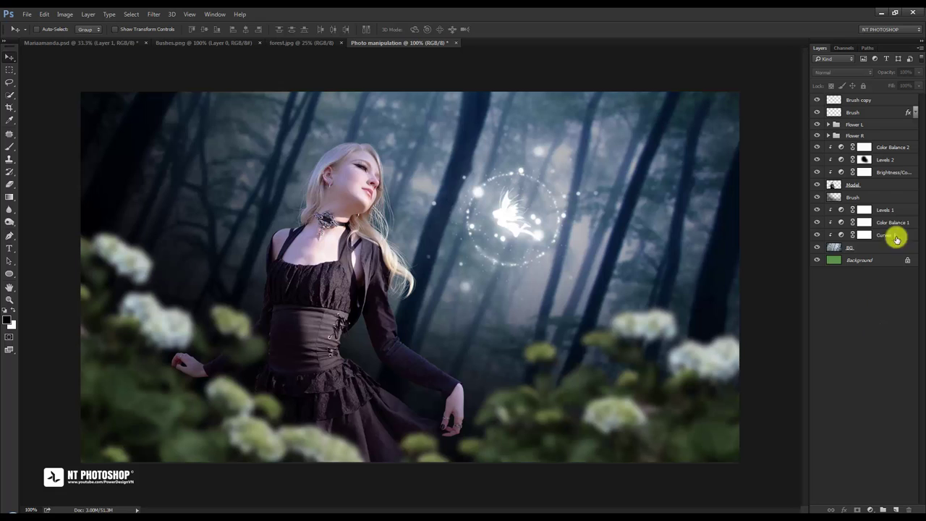
- Add a new layer named Brush above the Brush copy layer
{"action": "left_click", "coordinate": [887, 100]}
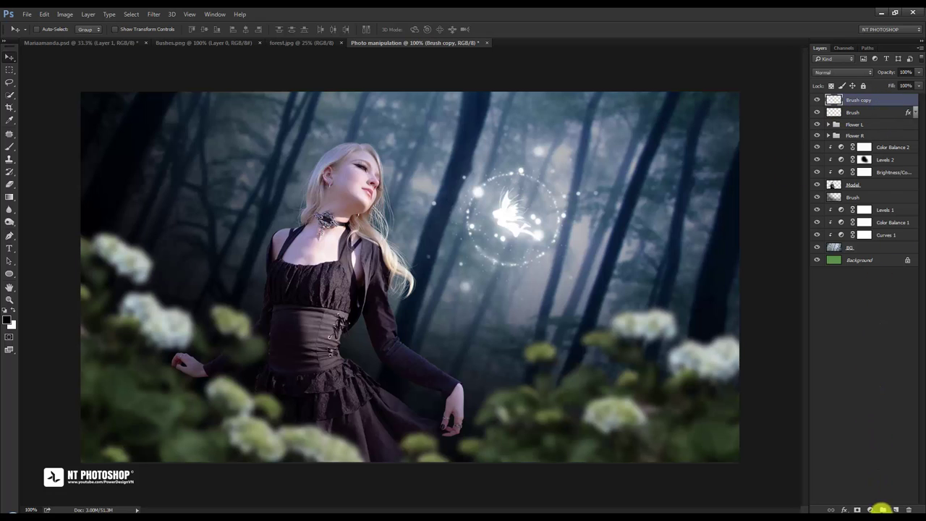
{"action": "left_click", "coordinate": [895, 508]}
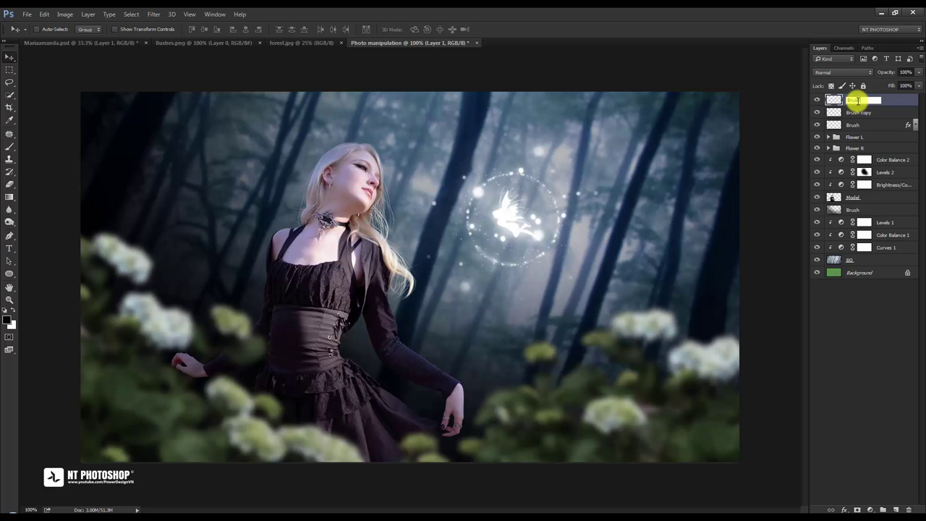
{"action": "key", "text": "Return"}
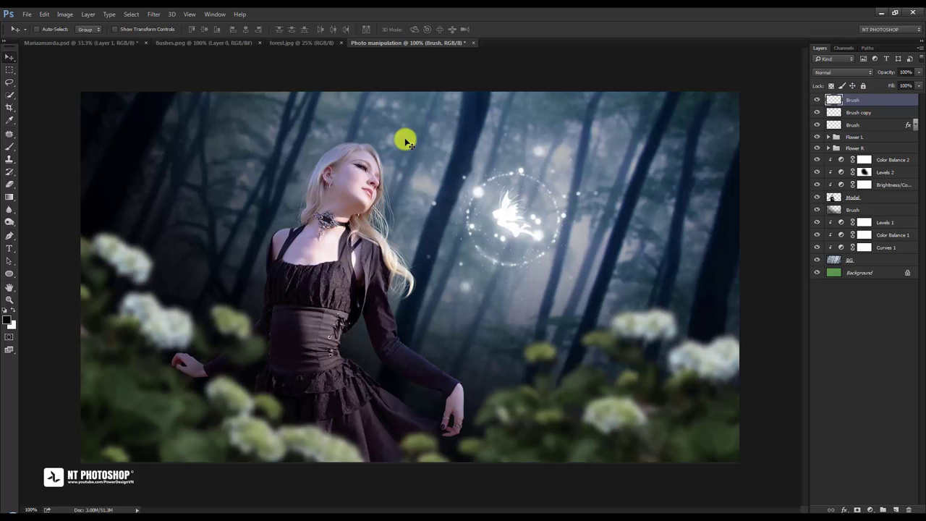
- Choose the sparkle brush preset 200 for the Brush tool
{"action": "left_click", "coordinate": [13, 149]}
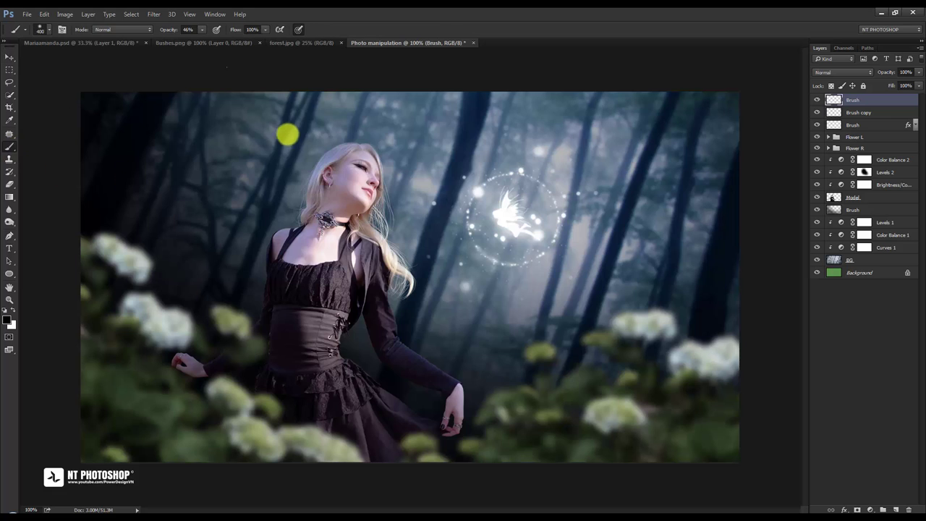
{"action": "right_click", "coordinate": [289, 133]}
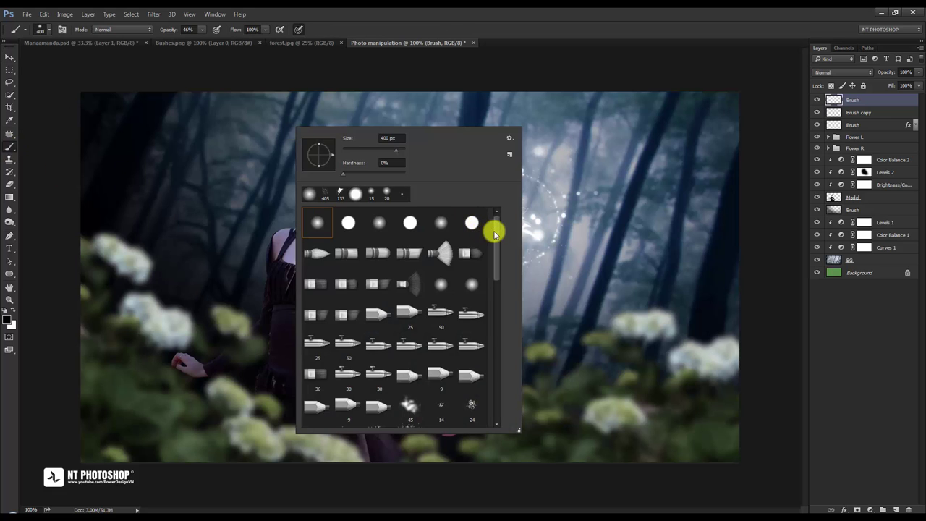
{"action": "mouse_move", "coordinate": [494, 231]}
{"action": "left_mouse_down"}
{"action": "mouse_move", "coordinate": [506, 326]}
{"action": "mouse_move", "coordinate": [499, 391]}
{"action": "left_mouse_up"}
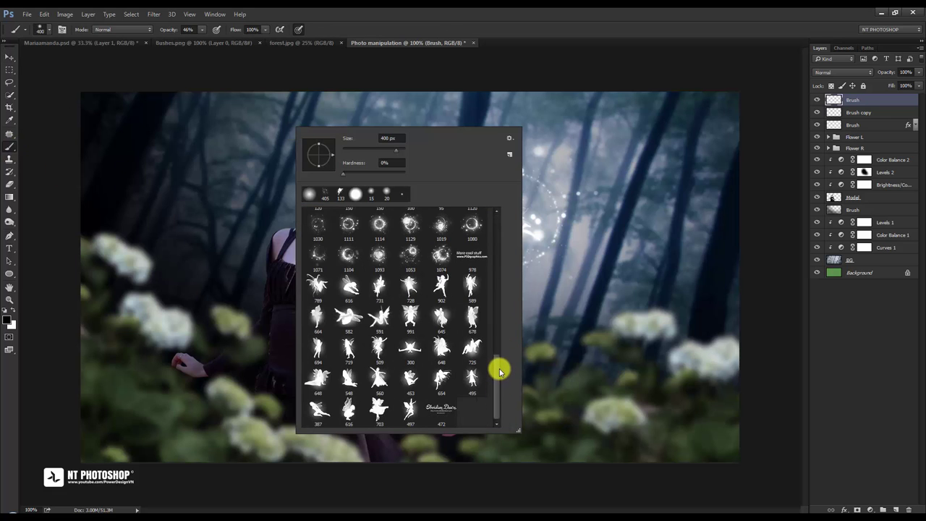
{"action": "scroll", "coordinate": [499, 366], "scroll_direction": "up", "scroll_amount": 1}
{"action": "scroll", "coordinate": [498, 365], "scroll_direction": "up", "scroll_amount": 1}
{"action": "scroll", "coordinate": [494, 358], "scroll_direction": "up", "scroll_amount": 1}
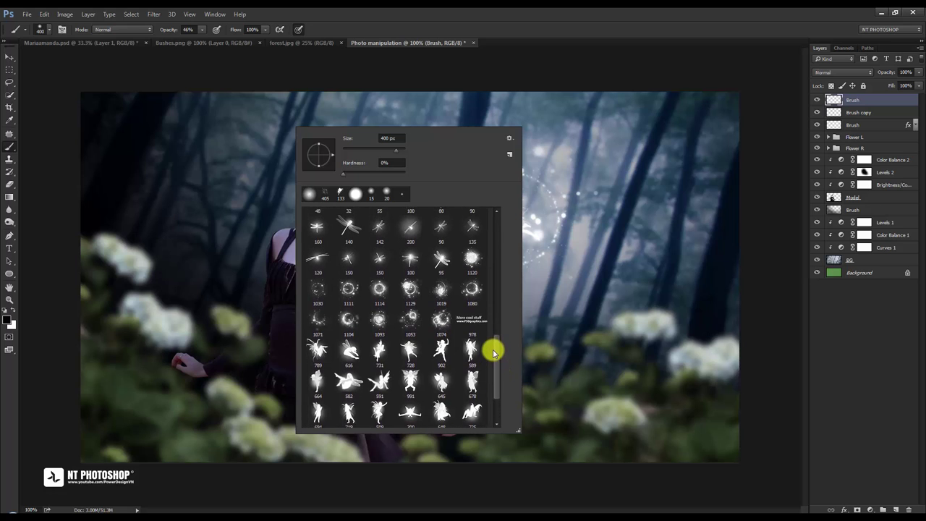
{"action": "scroll", "coordinate": [492, 347], "scroll_direction": "up", "scroll_amount": 2}
{"action": "scroll", "coordinate": [492, 337], "scroll_direction": "up", "scroll_amount": 1}
{"action": "scroll", "coordinate": [492, 327], "scroll_direction": "up", "scroll_amount": 1}
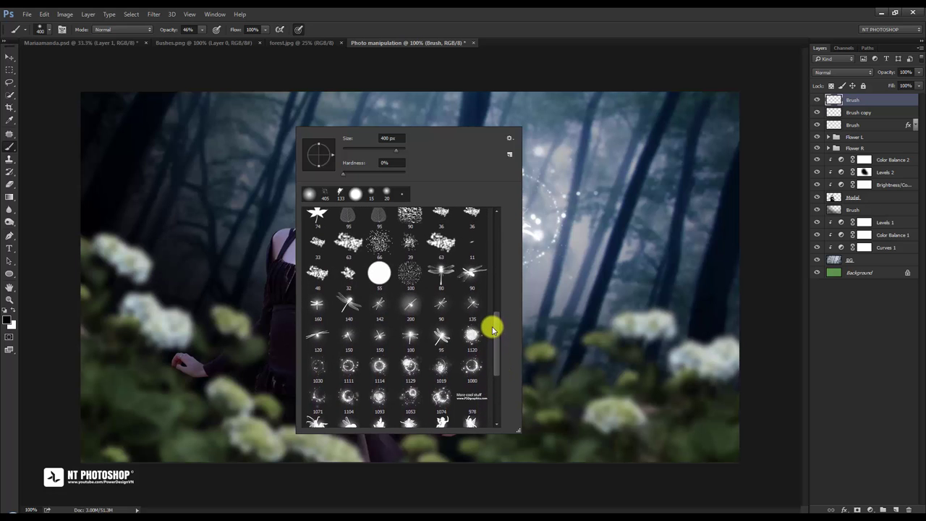
{"action": "left_click", "coordinate": [411, 306]}
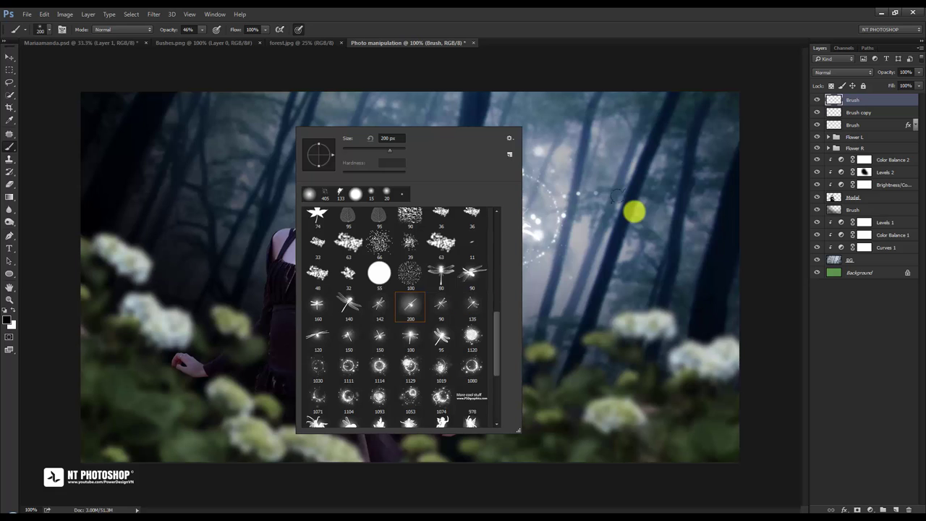
{"action": "key", "text": "Return"}
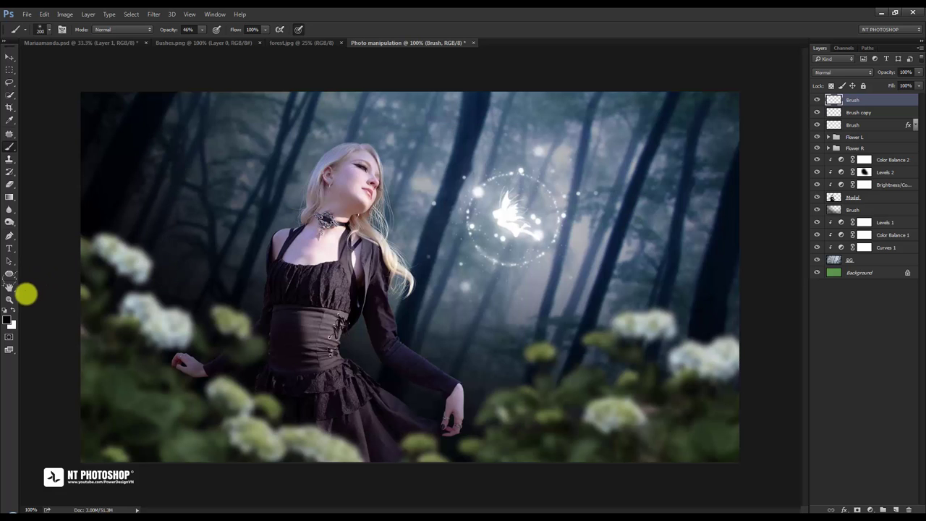
- Set the painting colour to pure white and brush opacity to 100%
{"action": "left_click", "coordinate": [9, 321]}
{"action": "left_click_drag", "start_coordinate": [123, 164], "coordinate": [31, 83]}
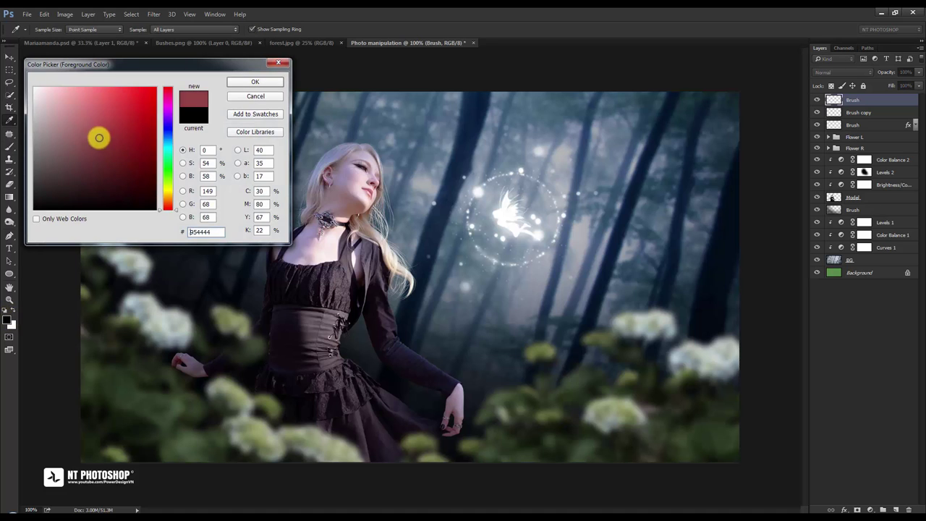
{"action": "left_click", "coordinate": [253, 82]}
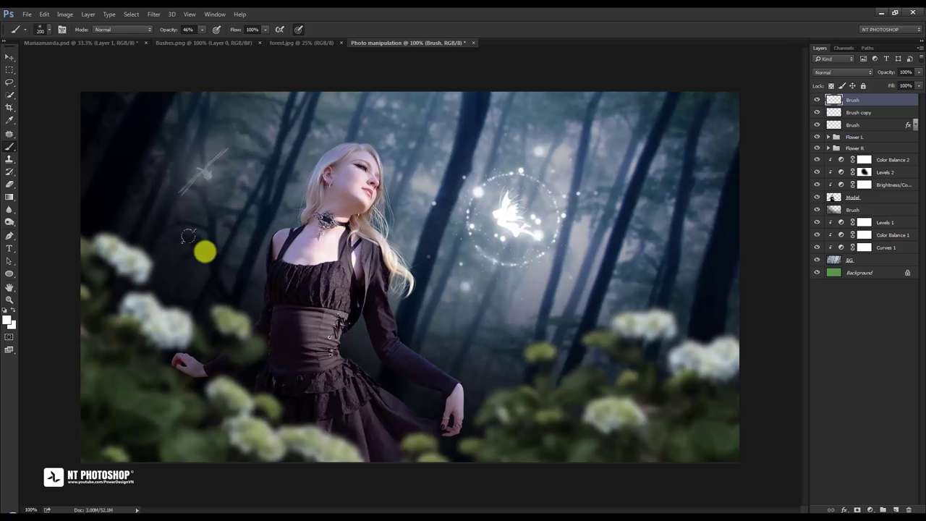
{"action": "key", "text": "ctrl+z"}
{"action": "left_click", "coordinate": [202, 30]}
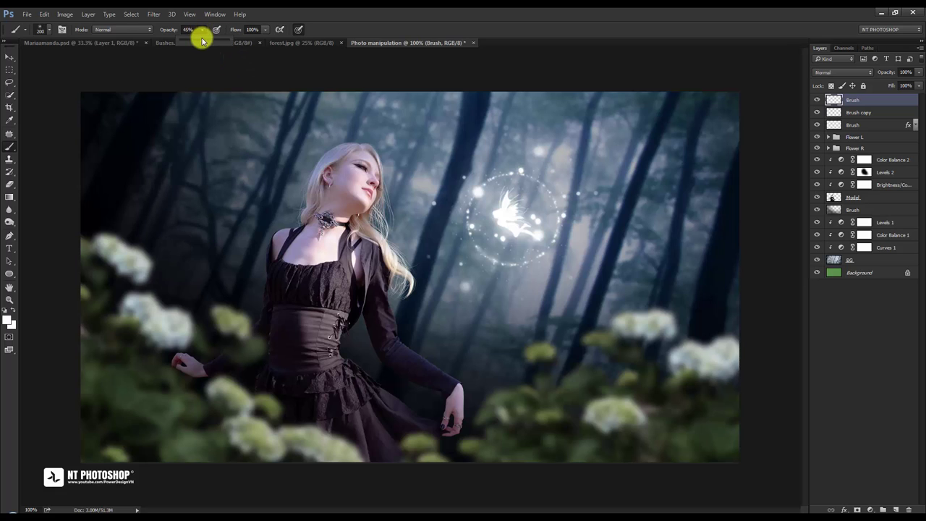
{"action": "left_click_drag", "start_coordinate": [202, 41], "coordinate": [232, 42]}
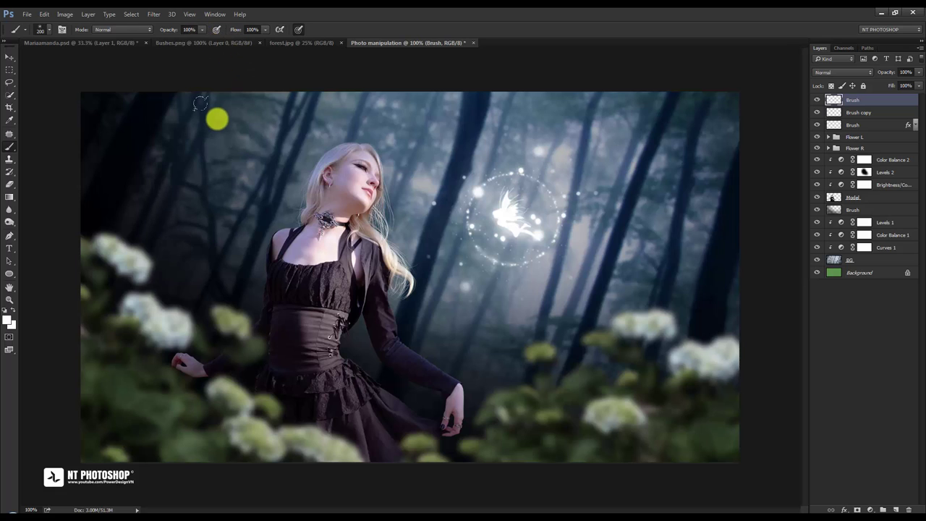
{"action": "left_click", "coordinate": [210, 190]}
{"action": "key", "text": "ctrl+z"}
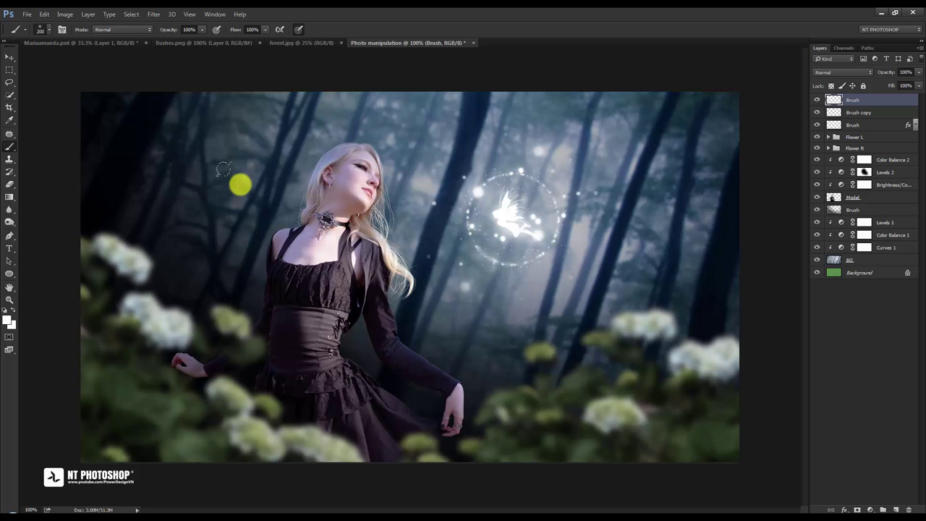
- Test stamps at 88 and 102 px, then stamp a sparkle among the upper-left trees
{"action": "right_click", "coordinate": [243, 185]}
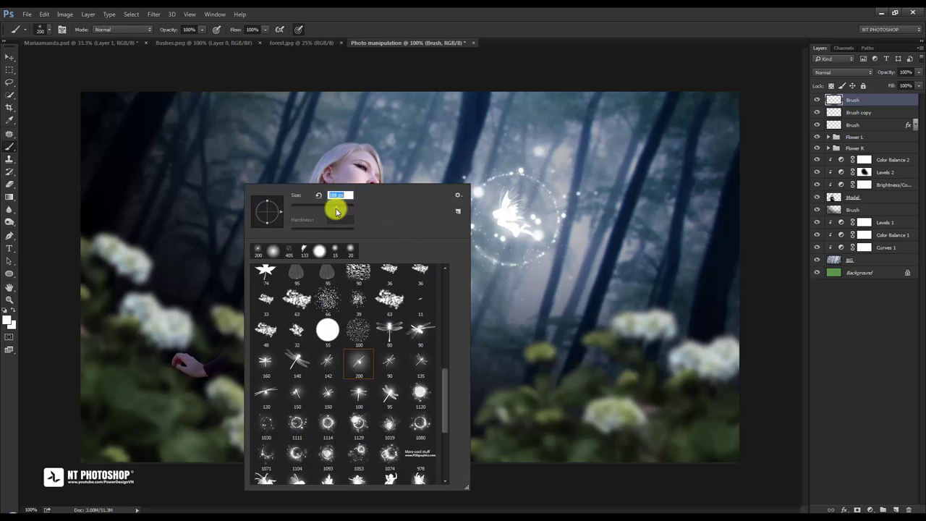
{"action": "left_click", "coordinate": [167, 156]}
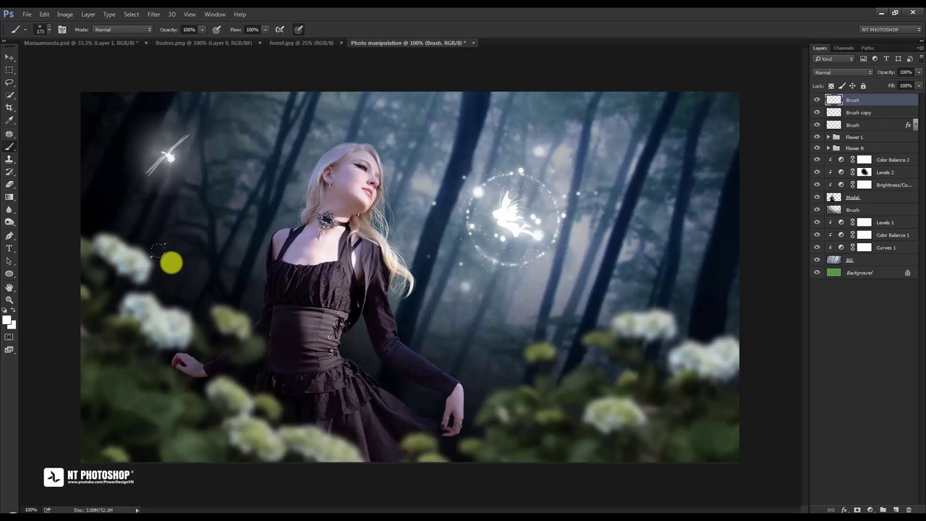
{"action": "key", "text": "ctrl+z"}
{"action": "right_click", "coordinate": [306, 204]}
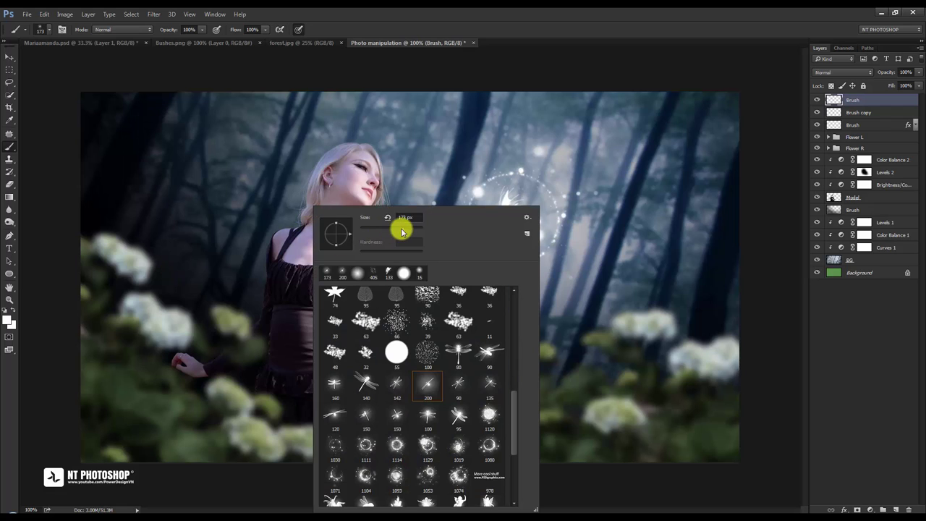
{"action": "left_click_drag", "start_coordinate": [384, 225], "coordinate": [376, 228]}
{"action": "left_click", "coordinate": [217, 173]}
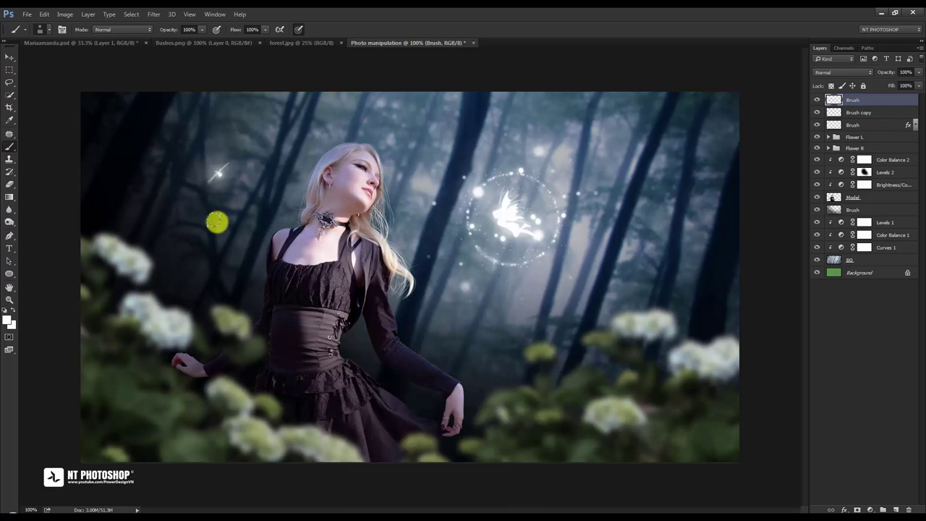
{"action": "key", "text": "ctrl+z"}
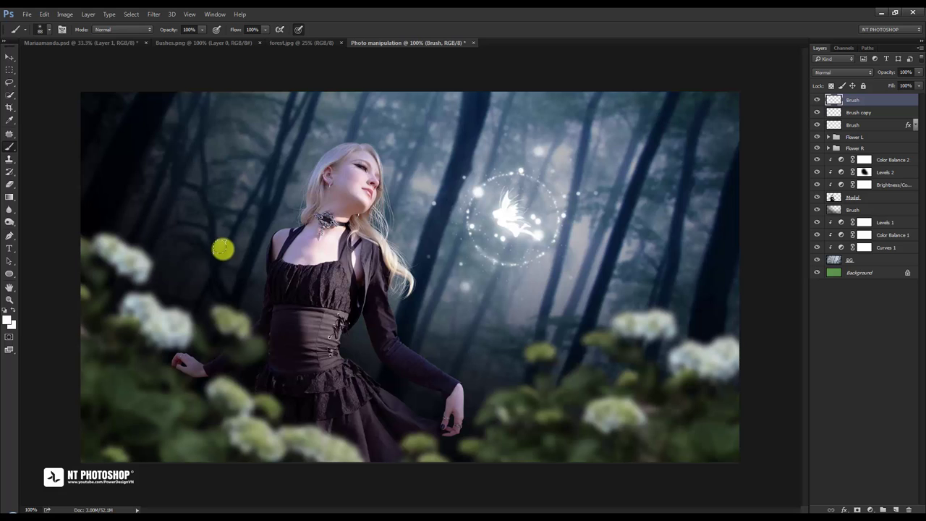
{"action": "right_click", "coordinate": [341, 164]}
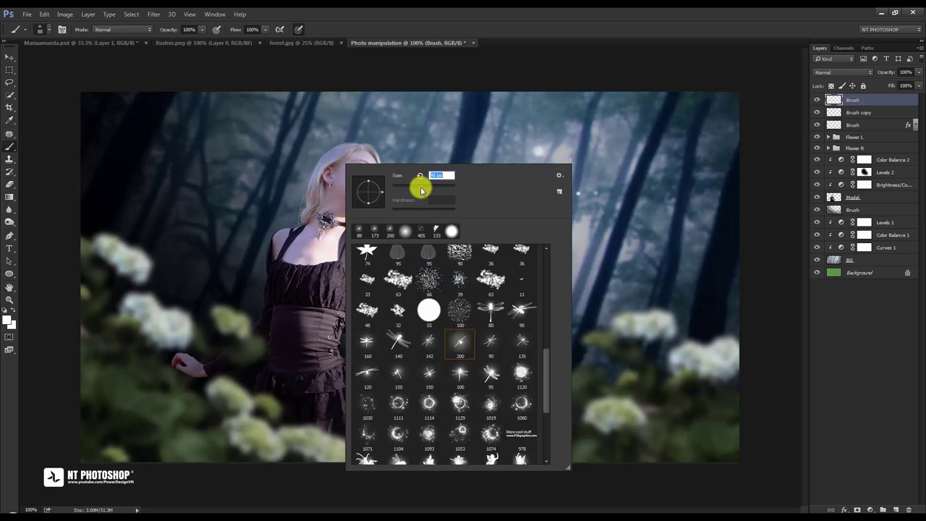
{"action": "left_click_drag", "start_coordinate": [419, 188], "coordinate": [431, 187]}
{"action": "left_click", "coordinate": [238, 169]}
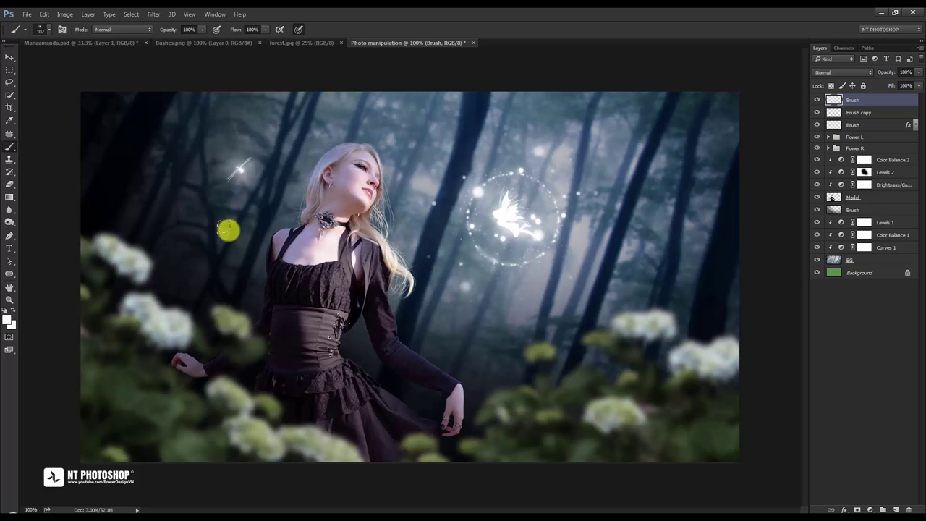
{"action": "right_click", "coordinate": [271, 199]}
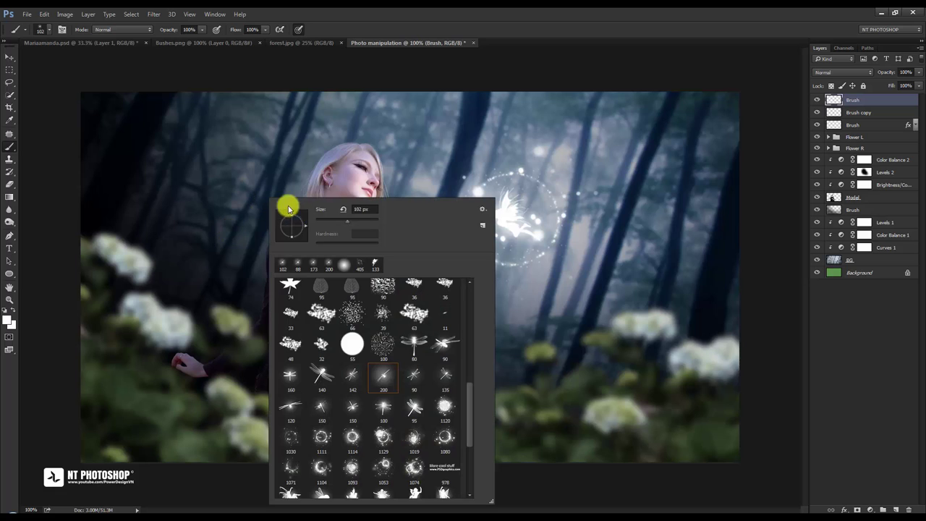
{"action": "left_click", "coordinate": [348, 220]}
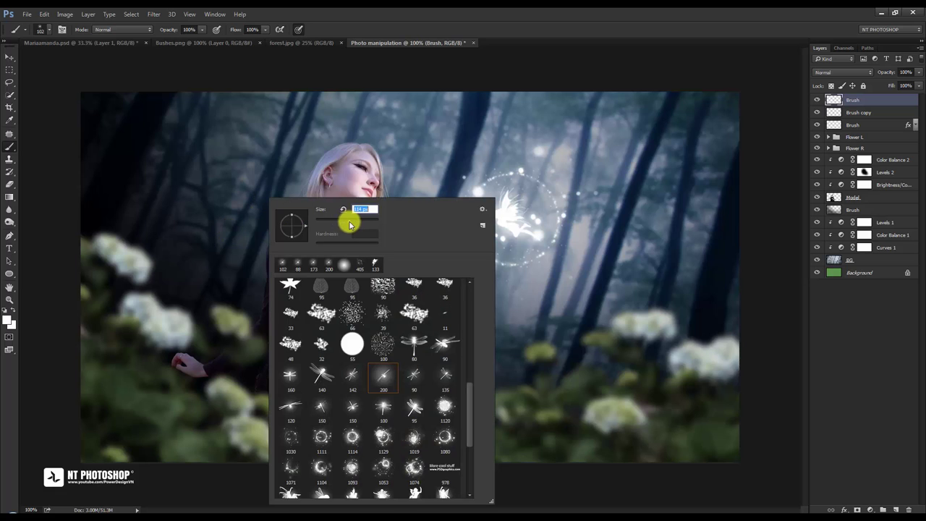
{"action": "left_click", "coordinate": [221, 178]}
{"action": "key", "text": "ctrl+z"}
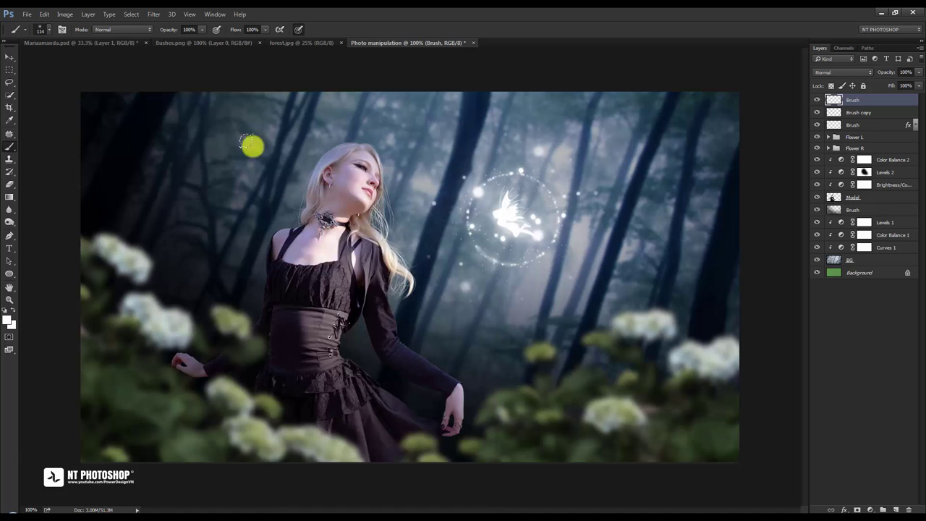
{"action": "left_click", "coordinate": [194, 158]}
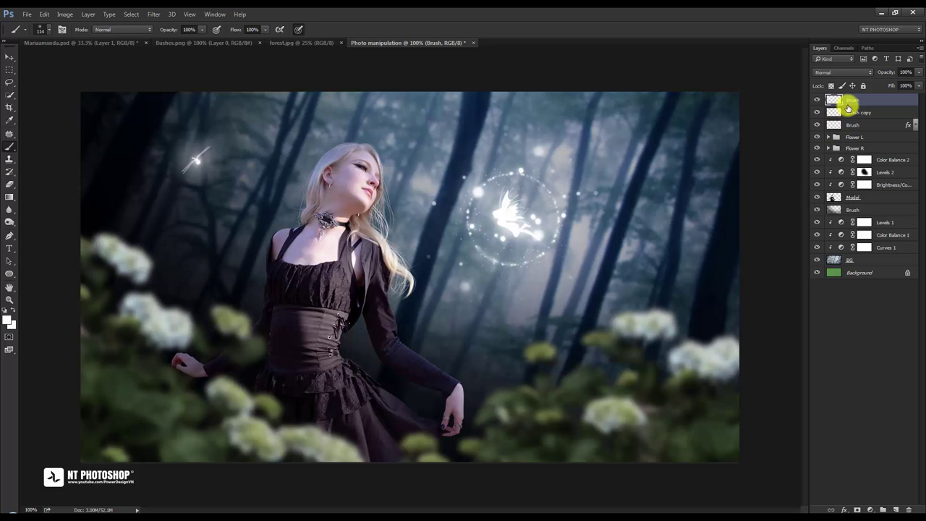
- Rotate the sparkle slightly with Free Transform and add a new empty layer on top
{"action": "key", "text": "ctrl+t"}
{"action": "left_click_drag", "start_coordinate": [306, 128], "coordinate": [306, 164]}
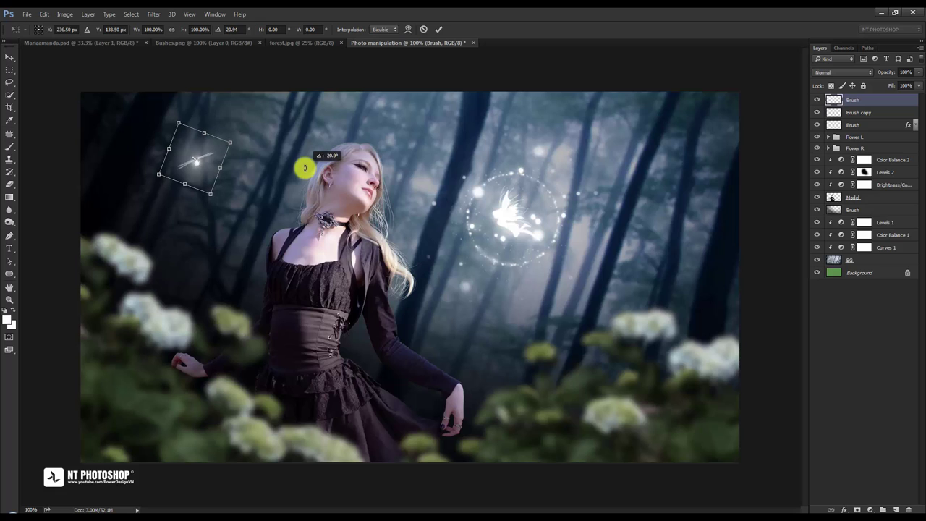
{"action": "left_click", "coordinate": [442, 29]}
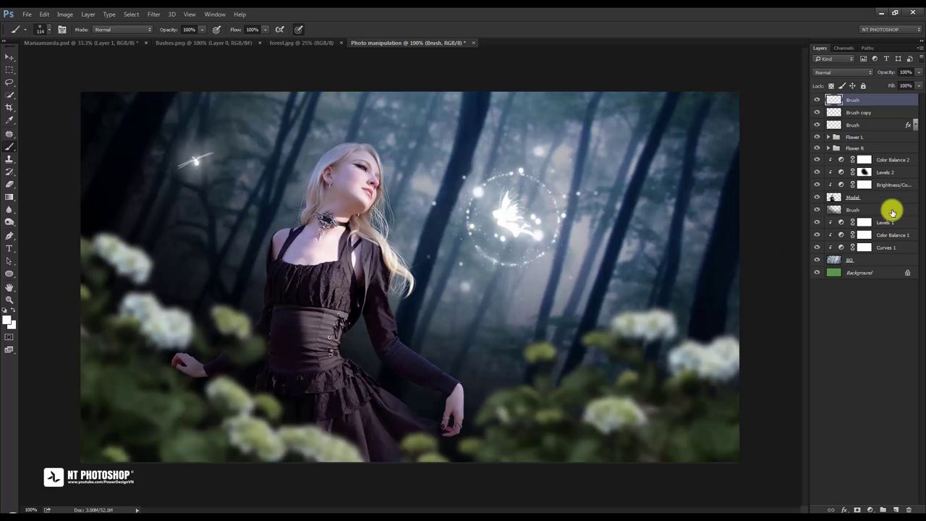
{"action": "left_click", "coordinate": [895, 509]}
{"action": "type", "text": "Brush"}
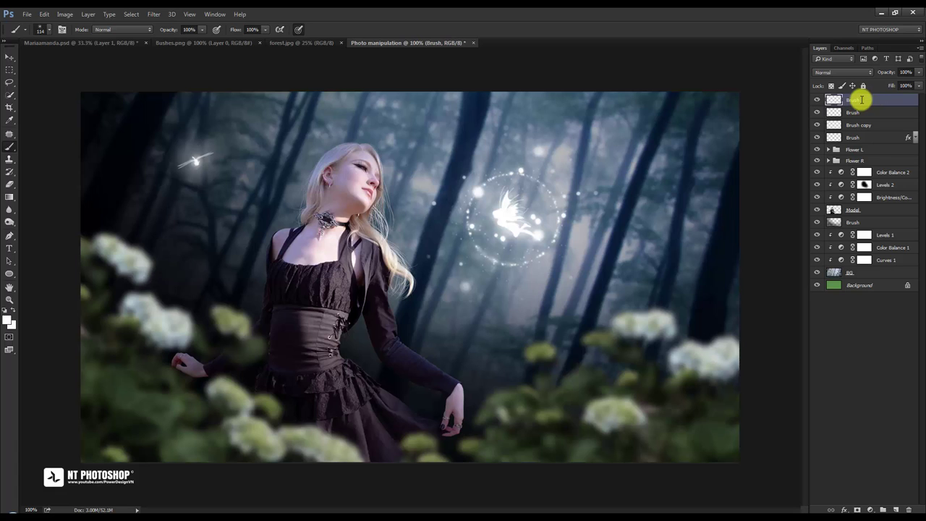
- Stamp a small 75 px sparkle right of the dress and nudge it into place
{"action": "right_click", "coordinate": [426, 192]}
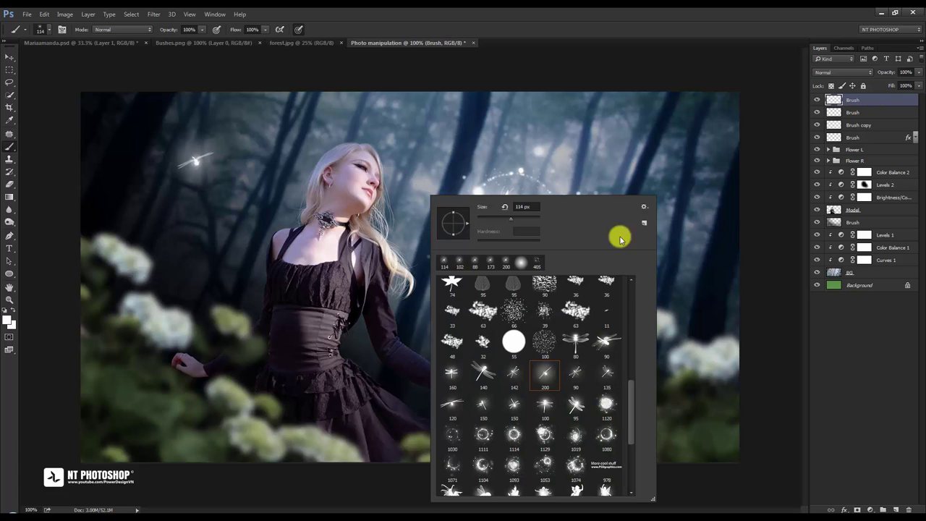
{"action": "scroll", "coordinate": [634, 395], "scroll_direction": "down", "scroll_amount": 1}
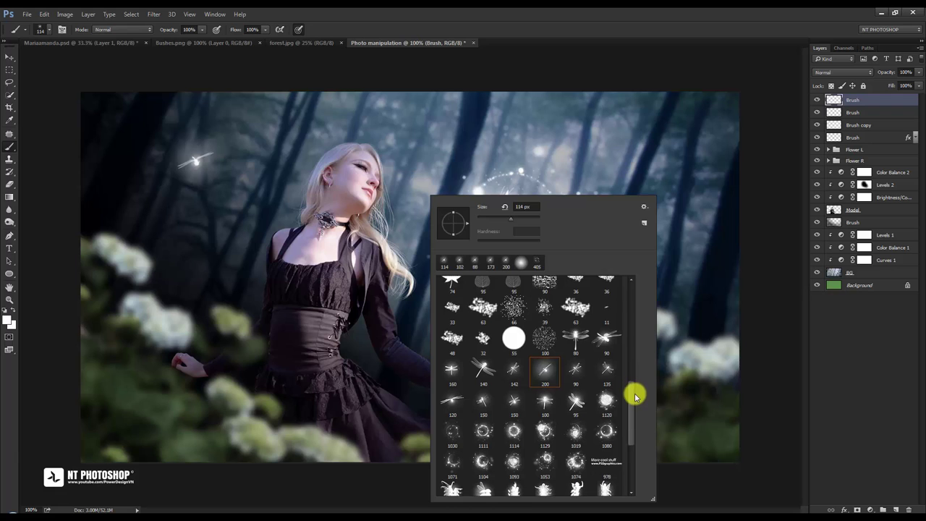
{"action": "left_click_drag", "start_coordinate": [634, 395], "coordinate": [632, 418]}
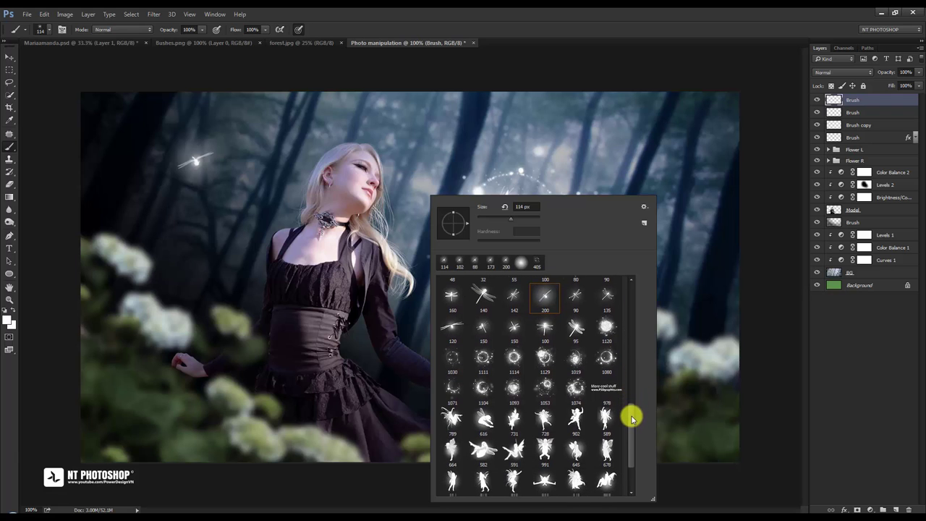
{"action": "scroll", "coordinate": [631, 418], "scroll_direction": "down", "scroll_amount": 1}
{"action": "left_click_drag", "start_coordinate": [631, 418], "coordinate": [630, 413]}
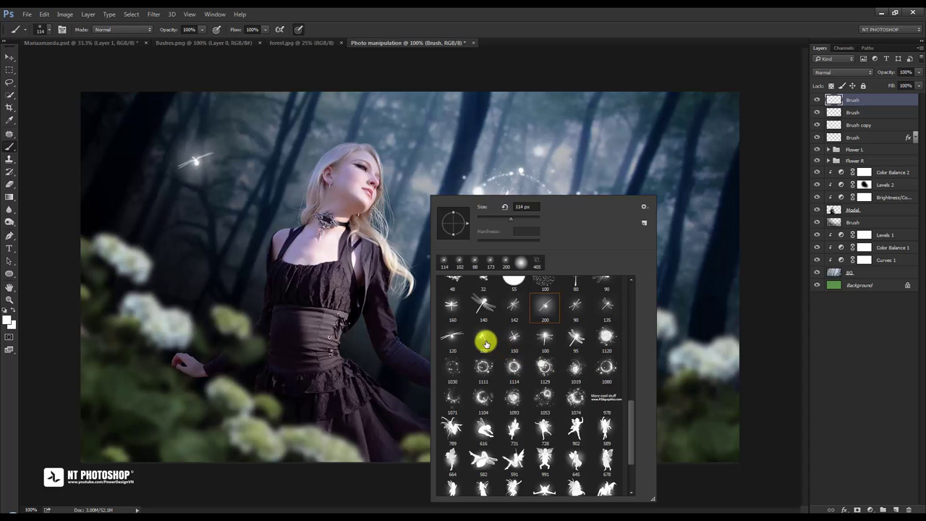
{"action": "left_click", "coordinate": [296, 287]}
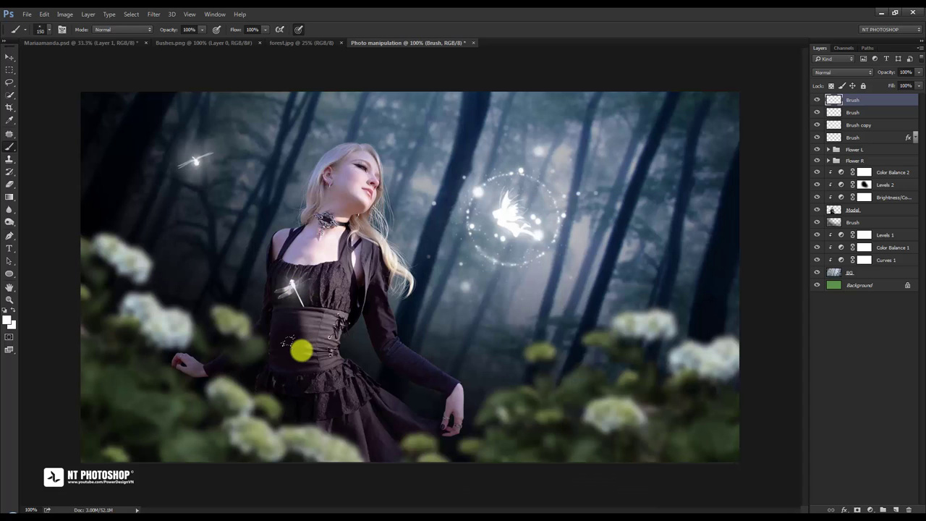
{"action": "key", "text": "ctrl+z"}
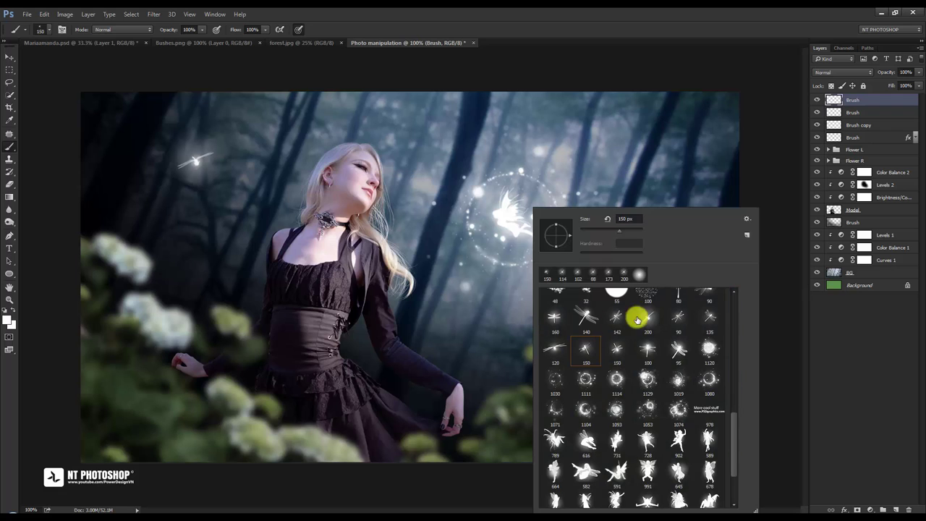
{"action": "right_click", "coordinate": [529, 316]}
{"action": "type", "text": "75"}
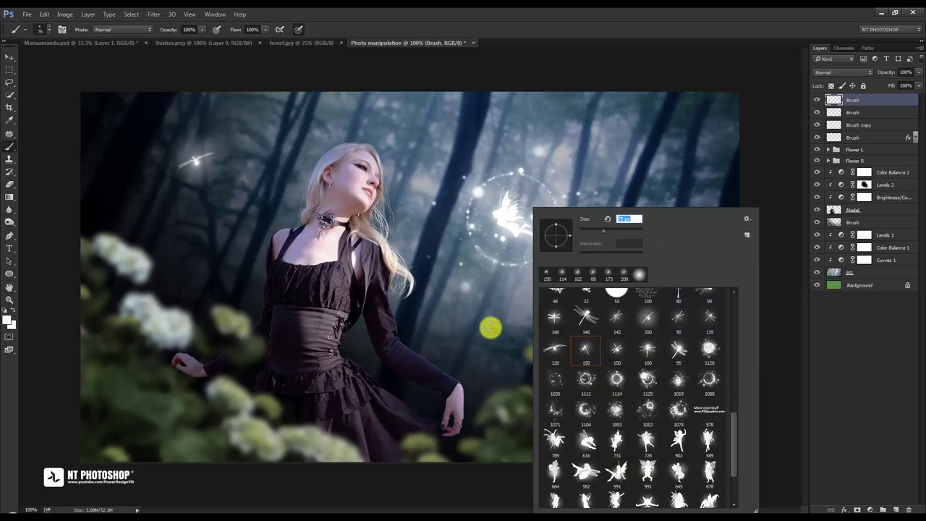
{"action": "left_click", "coordinate": [489, 327]}
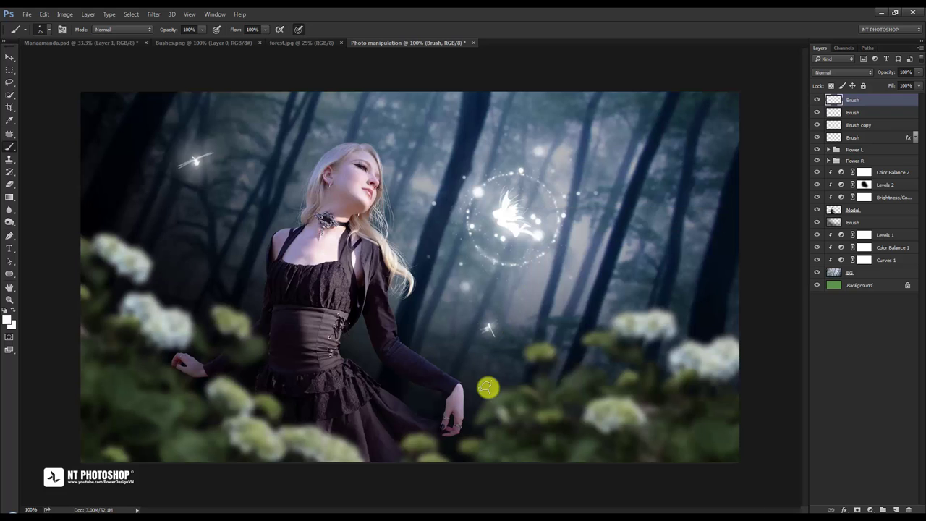
{"action": "left_click", "coordinate": [9, 57]}
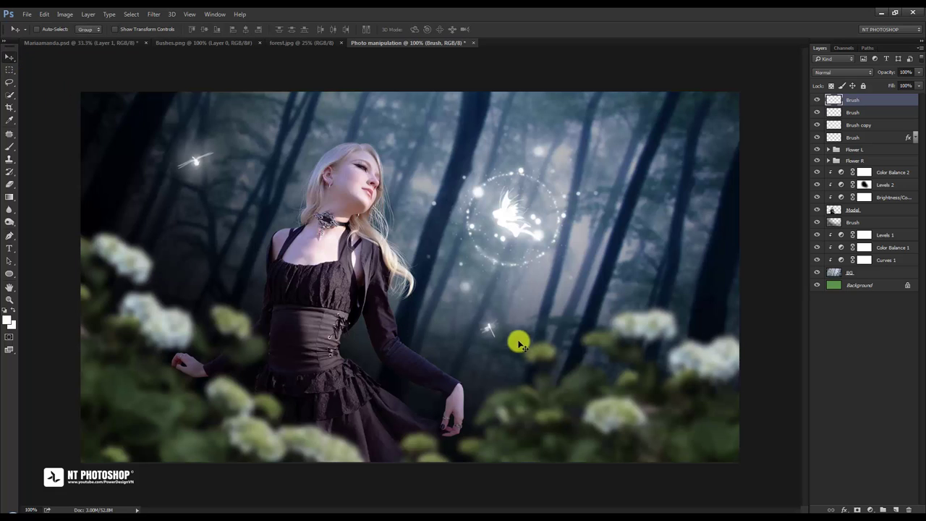
{"action": "left_click_drag", "start_coordinate": [516, 341], "coordinate": [476, 329]}
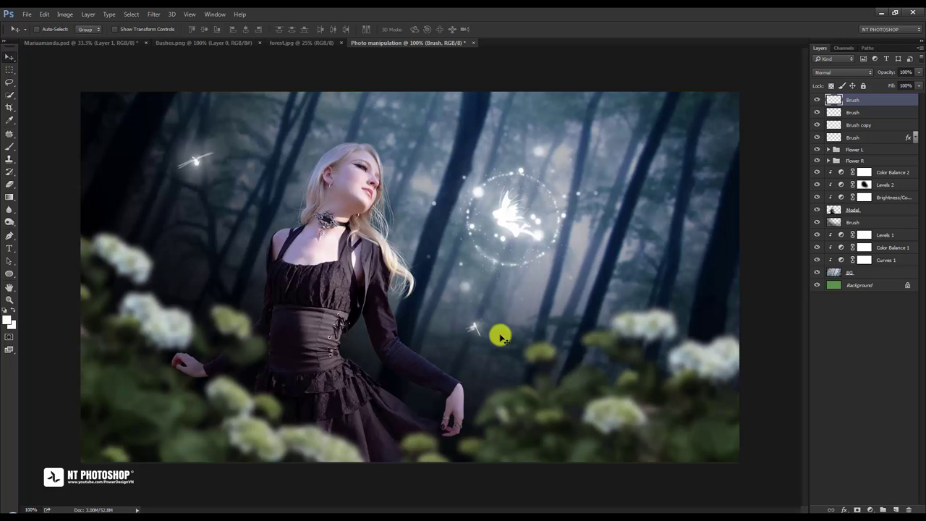
- On a new layer, stamp a 90 px dragonfly brush among the upper-right trees
{"action": "left_click", "coordinate": [894, 509]}
{"action": "type", "text": "Brush"}
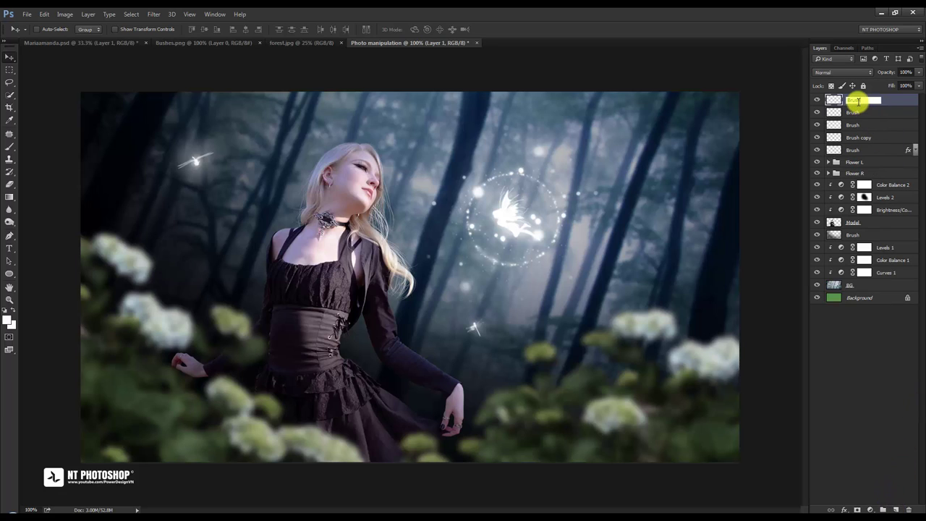
{"action": "right_click", "coordinate": [200, 116]}
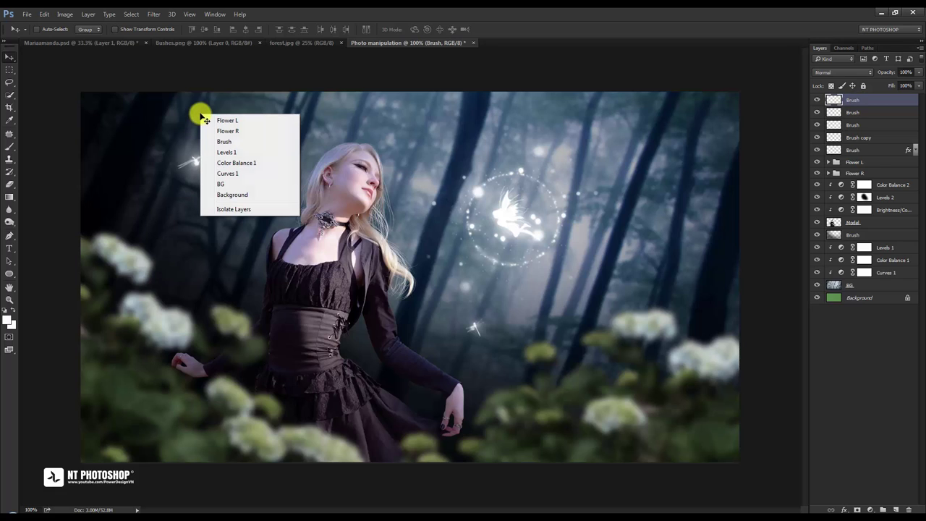
{"action": "left_click", "coordinate": [66, 144]}
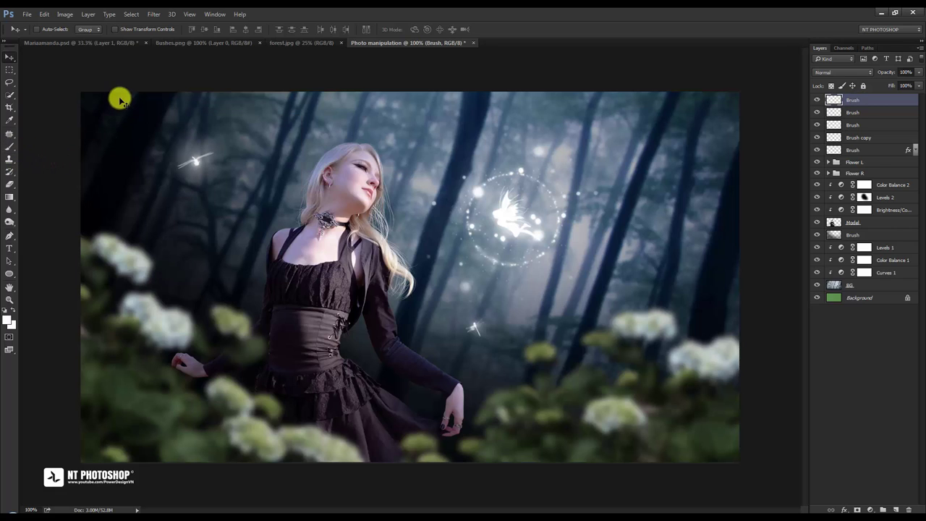
{"action": "left_click", "coordinate": [10, 145]}
{"action": "right_click", "coordinate": [179, 119]}
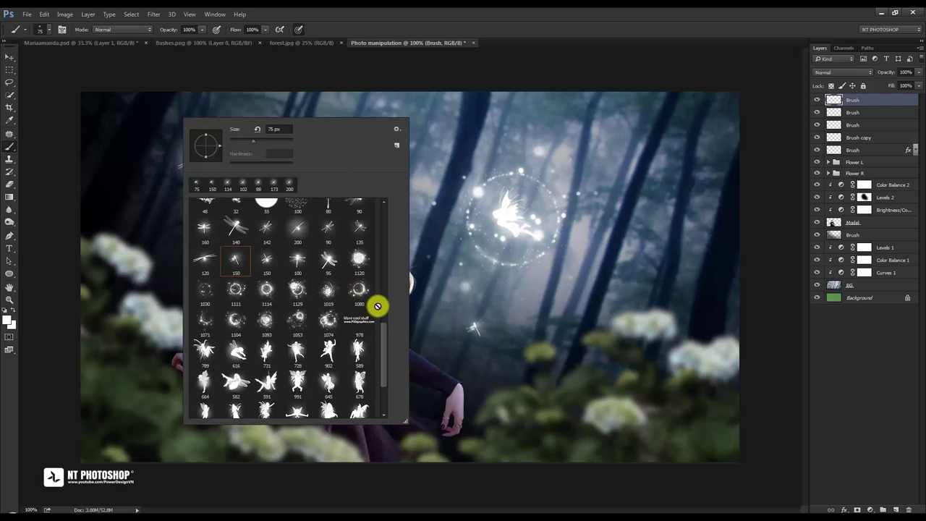
{"action": "left_click_drag", "start_coordinate": [384, 338], "coordinate": [383, 323]}
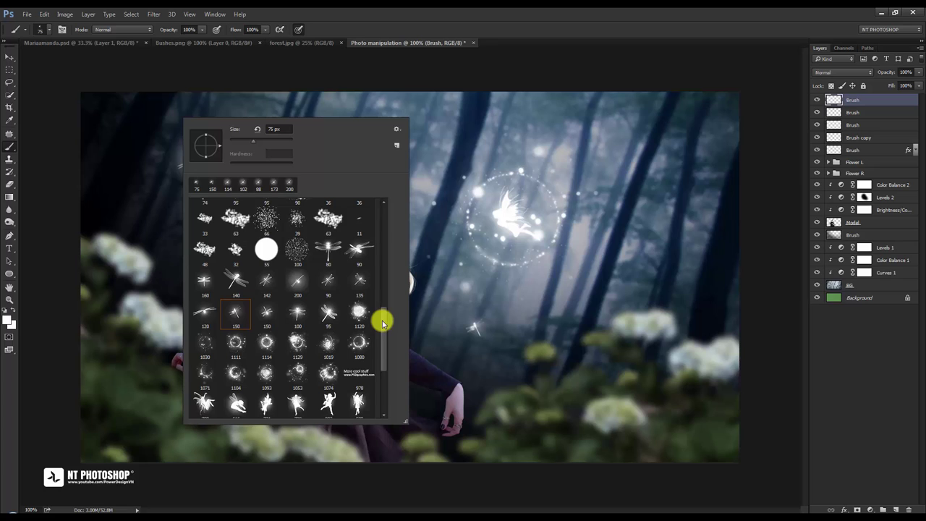
{"action": "left_click_drag", "start_coordinate": [383, 323], "coordinate": [382, 316]}
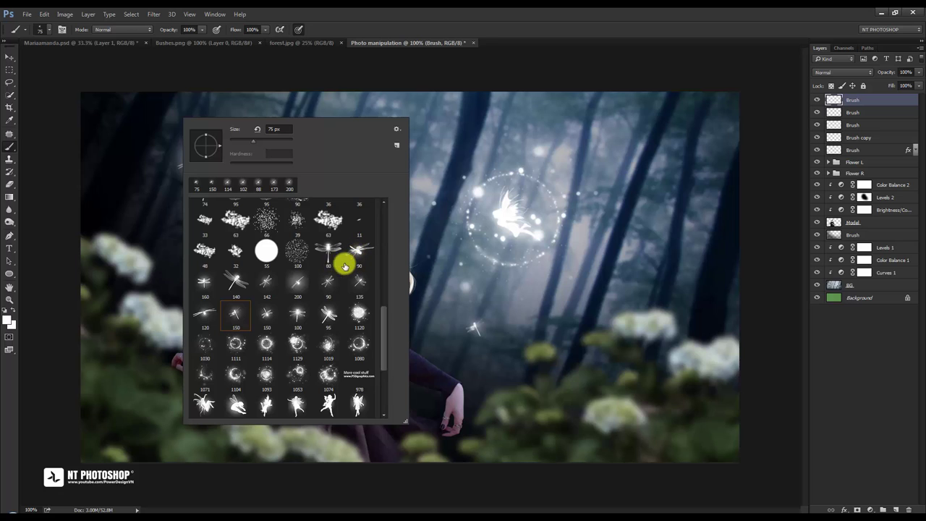
{"action": "left_click", "coordinate": [356, 252]}
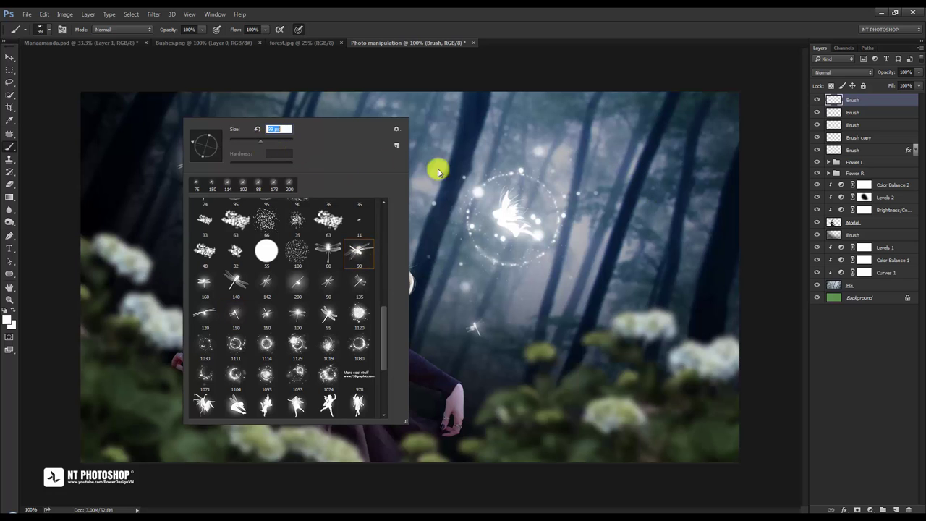
{"action": "left_click", "coordinate": [630, 152]}
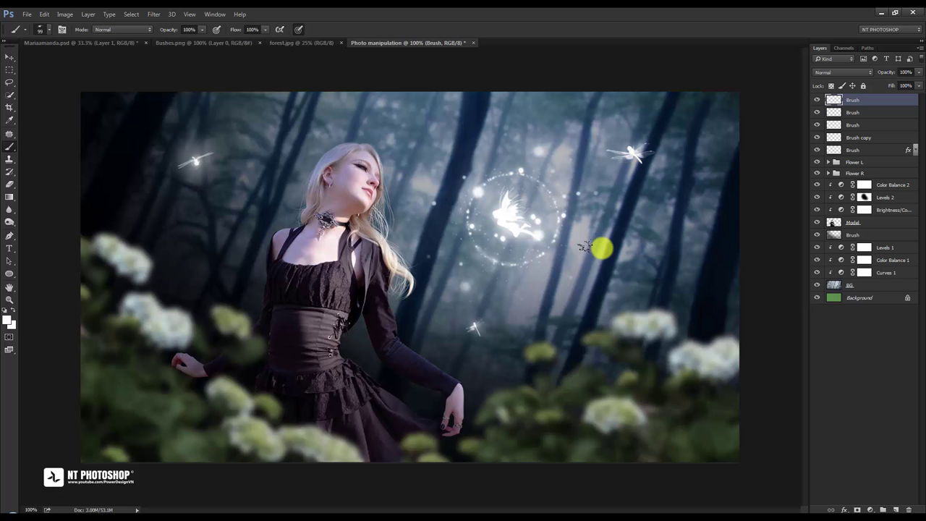
{"action": "right_click", "coordinate": [611, 190]}
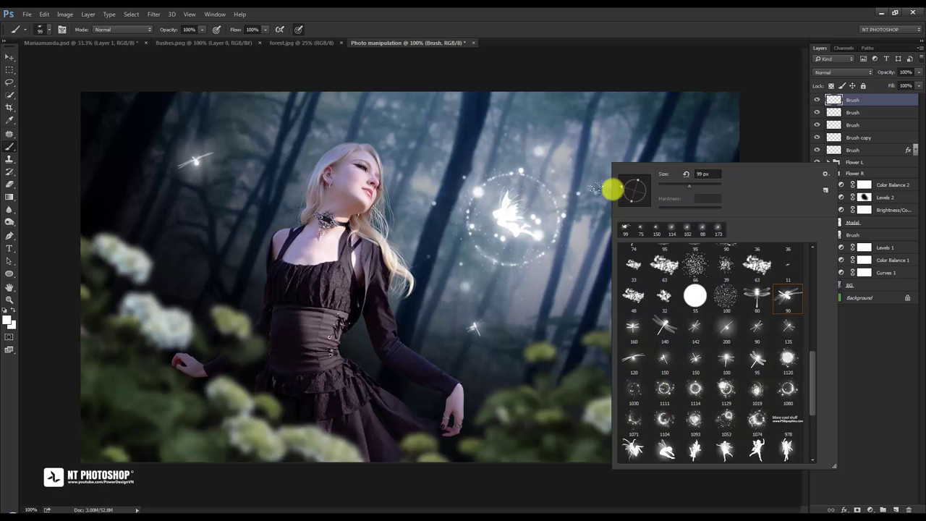
{"action": "left_click", "coordinate": [644, 143]}
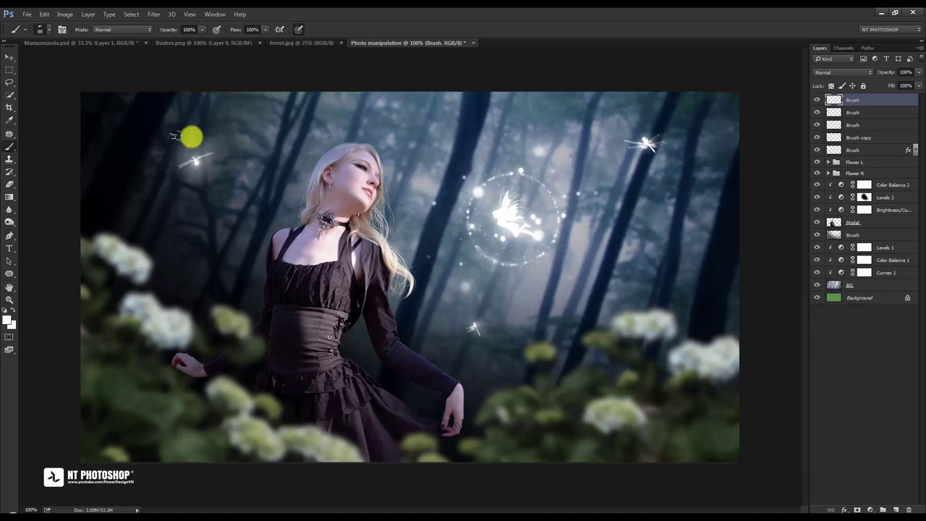
- Move the dragonfly lower, rotate it with Free Transform and nudge it into place
{"action": "left_click", "coordinate": [9, 56]}
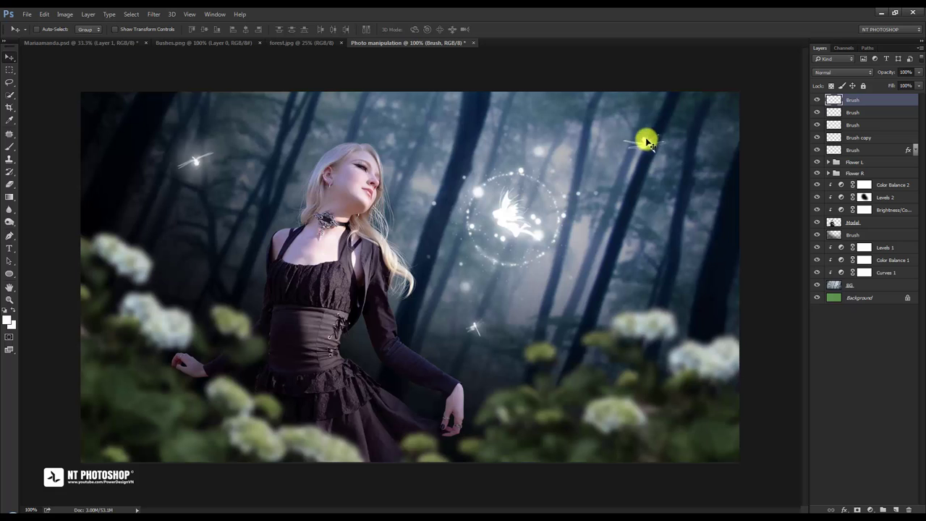
{"action": "mouse_move", "coordinate": [644, 141]}
{"action": "left_mouse_down"}
{"action": "mouse_move", "coordinate": [651, 192]}
{"action": "mouse_move", "coordinate": [688, 182]}
{"action": "left_mouse_up"}
{"action": "key", "text": "ctrl+t"}
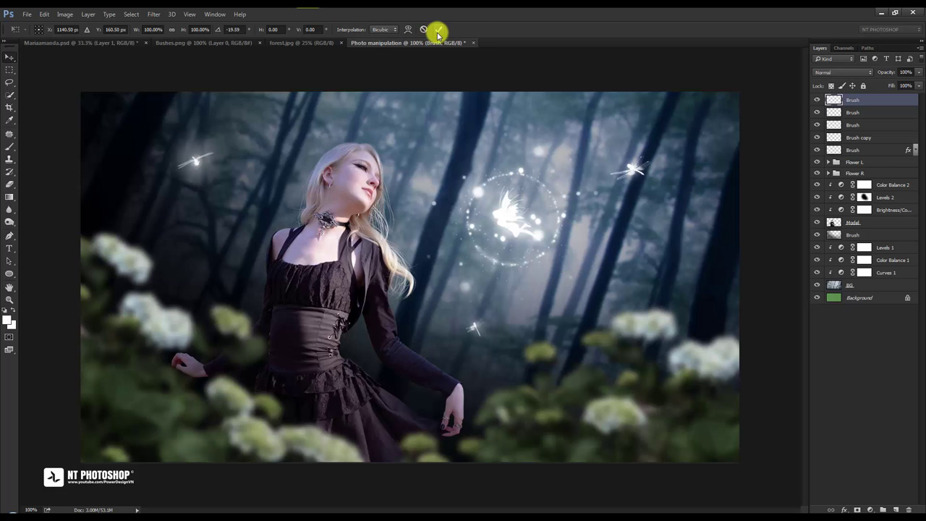
{"action": "left_click", "coordinate": [438, 29]}
{"action": "mouse_move", "coordinate": [626, 184]}
{"action": "left_mouse_down"}
{"action": "mouse_move", "coordinate": [626, 168]}
{"action": "mouse_move", "coordinate": [617, 176]}
{"action": "left_mouse_up"}
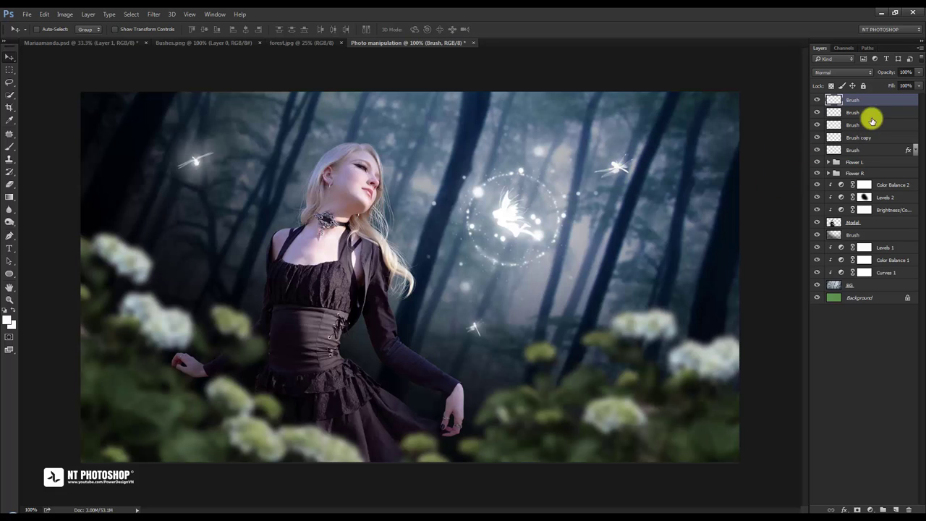
- On a new layer, paint a 250 px soft white round glow over the dragonfly
{"action": "left_click", "coordinate": [895, 508]}
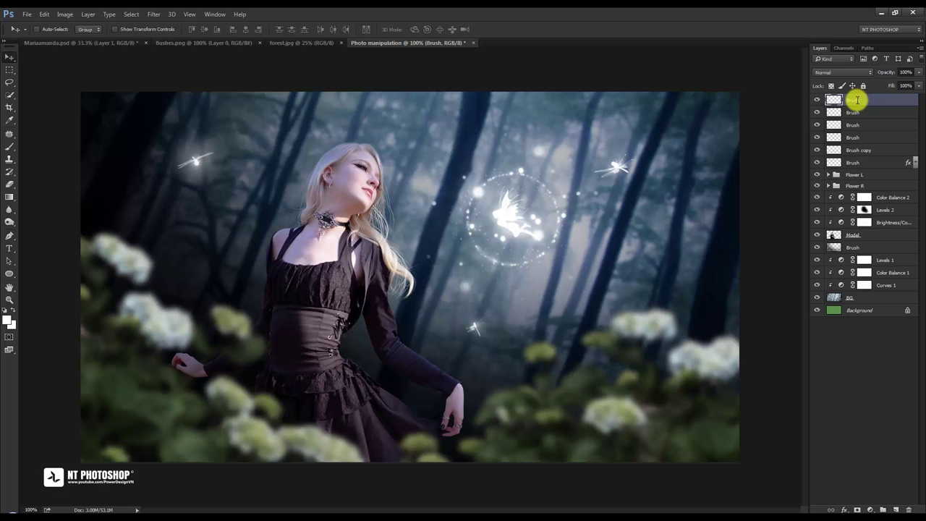
{"action": "type", "text": "Brush"}
{"action": "left_click", "coordinate": [7, 319]}
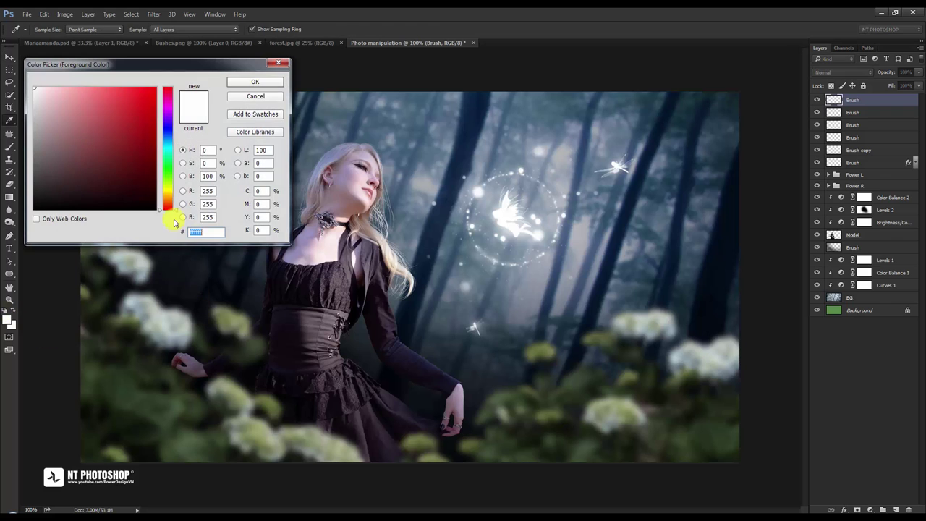
{"action": "left_click", "coordinate": [250, 84]}
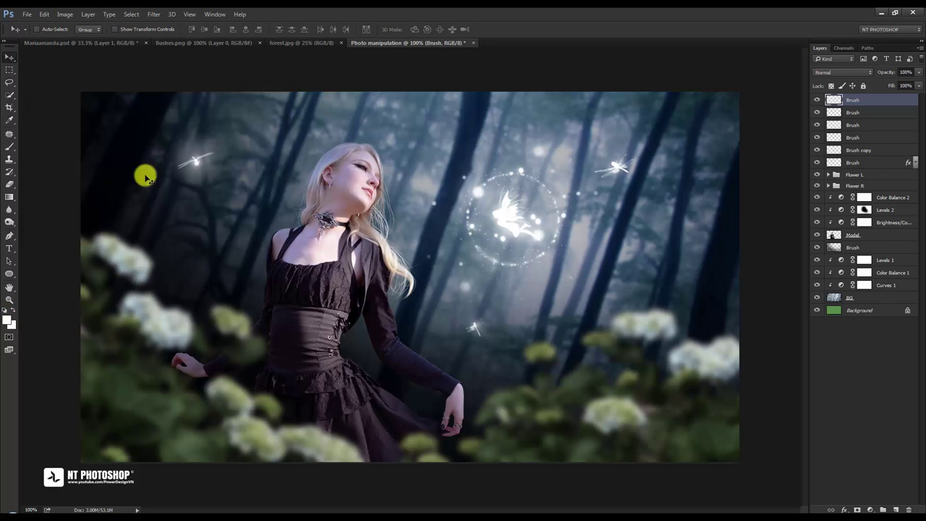
{"action": "left_click", "coordinate": [9, 147]}
{"action": "right_click", "coordinate": [247, 202]}
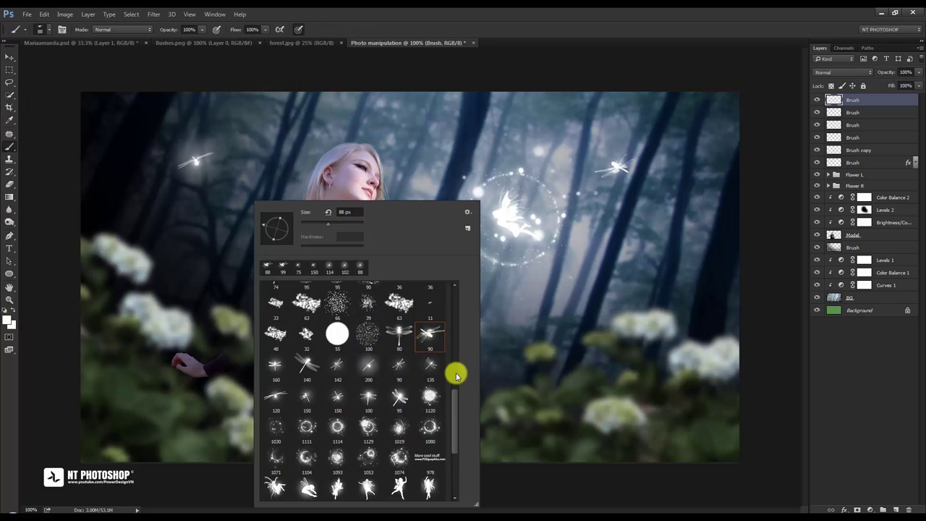
{"action": "left_click_drag", "start_coordinate": [450, 395], "coordinate": [447, 296]}
{"action": "left_click", "coordinate": [275, 303]}
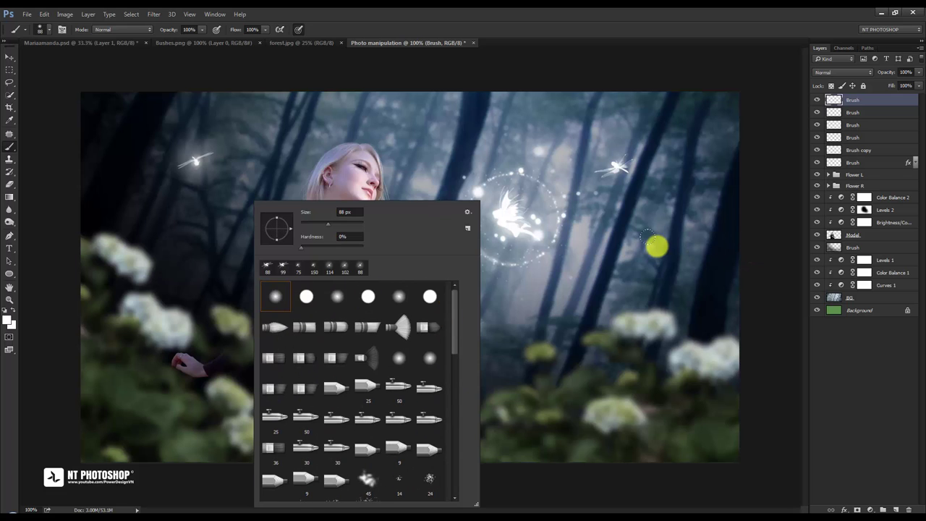
{"action": "left_click", "coordinate": [445, 155]}
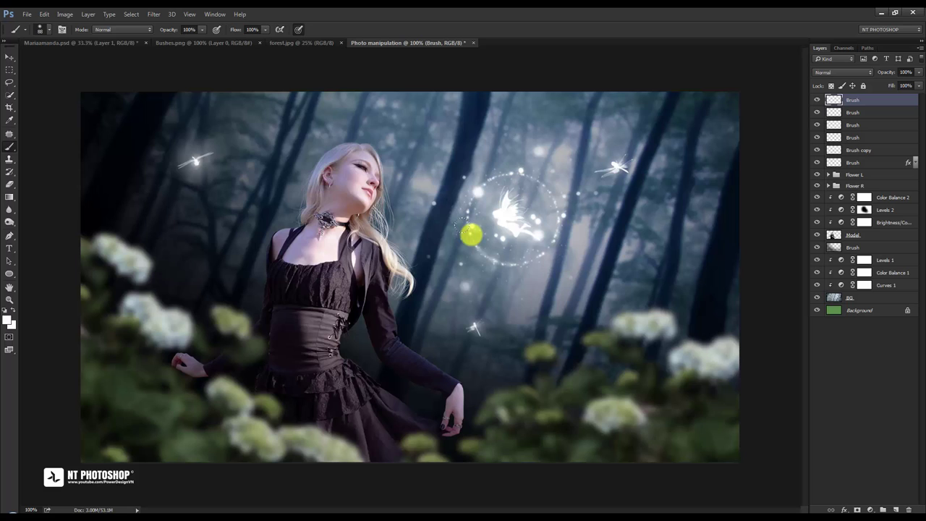
{"action": "key", "text": "bracketright"}
{"action": "key", "text": "bracketright"}
{"action": "key", "text": "bracketright"}
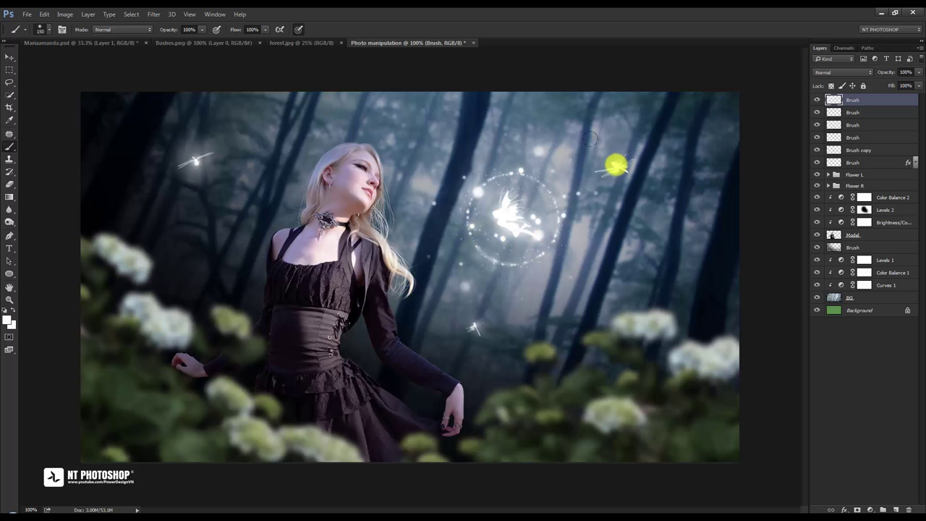
{"action": "left_click", "coordinate": [617, 165]}
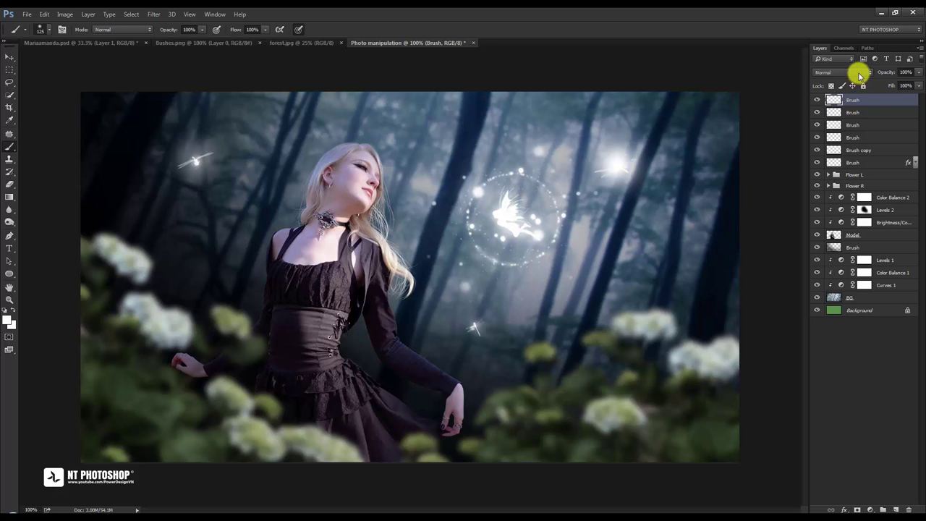
- Blend the dragonfly glow layer with Overlay at 32% opacity, toggling its visibility to compare
{"action": "left_click", "coordinate": [860, 73]}
{"action": "left_click", "coordinate": [846, 167]}
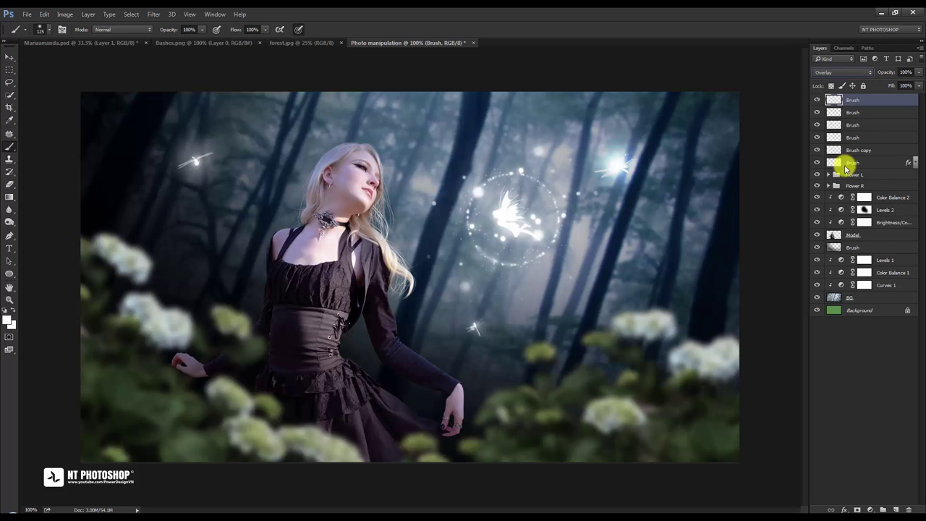
{"action": "left_click_drag", "start_coordinate": [912, 75], "coordinate": [887, 85]}
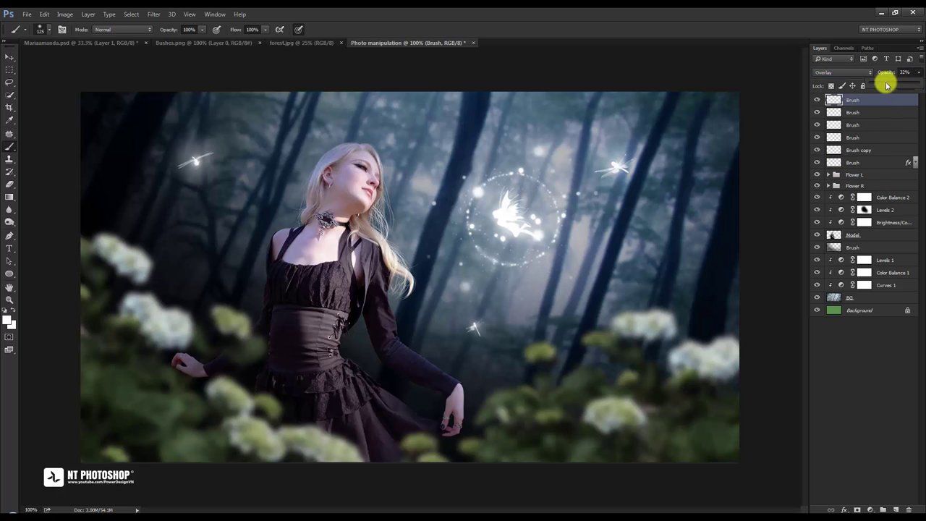
{"action": "left_click", "coordinate": [817, 100]}
{"action": "left_click", "coordinate": [817, 99]}
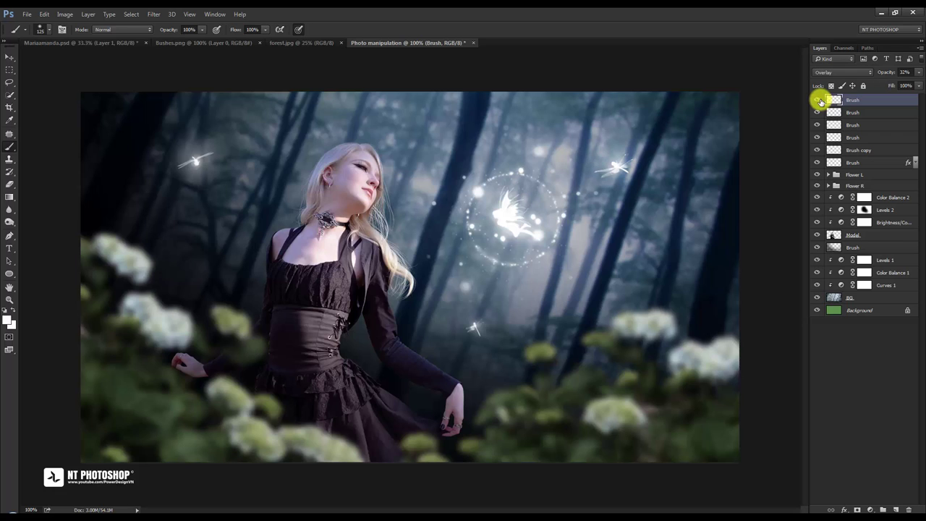
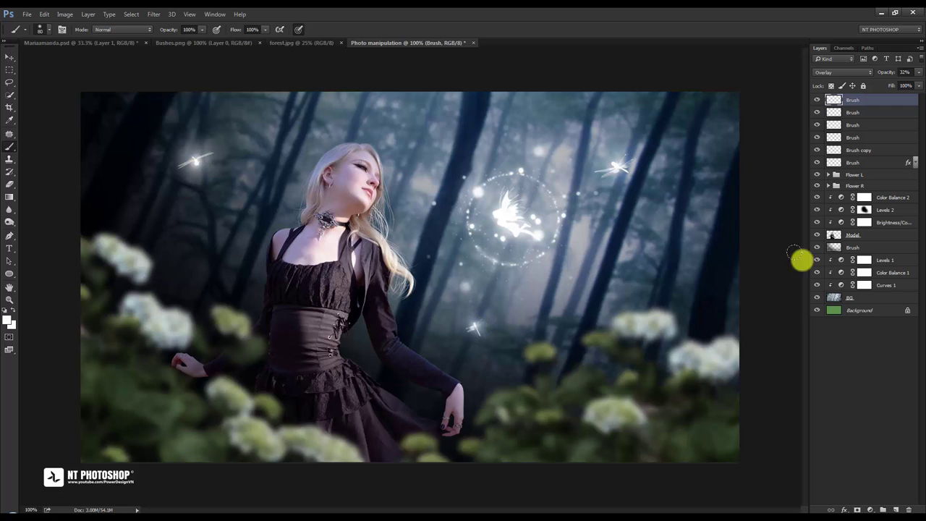
- Add a new top layer named Light and pick a soft 10 px, 0% hardness brush
{"action": "left_click", "coordinate": [889, 371]}
{"action": "left_click", "coordinate": [10, 57]}
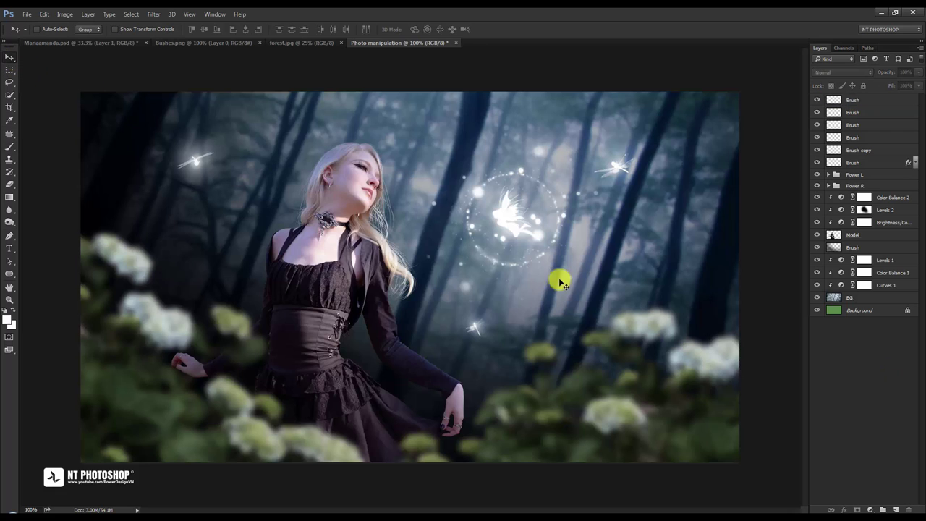
{"action": "left_click", "coordinate": [875, 102]}
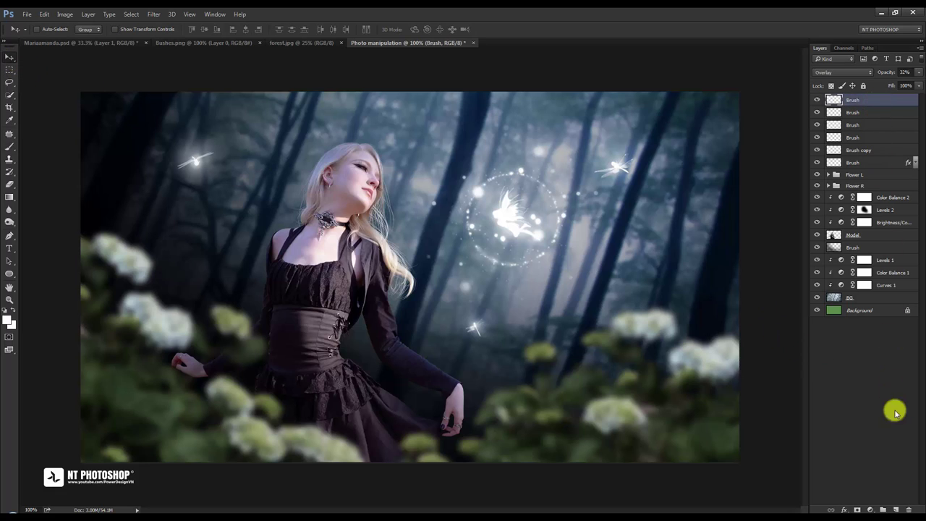
{"action": "left_click", "coordinate": [894, 509]}
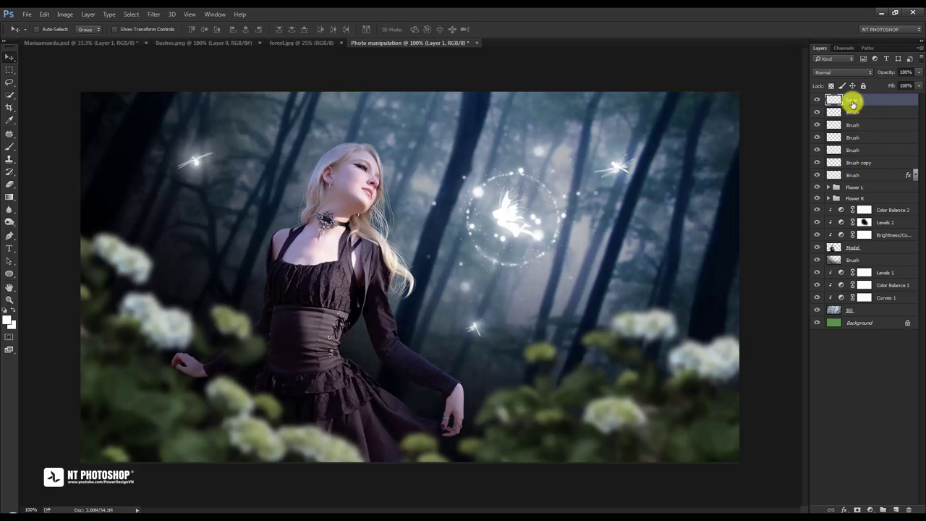
{"action": "double_click", "coordinate": [852, 101]}
{"action": "type", "text": "Light"}
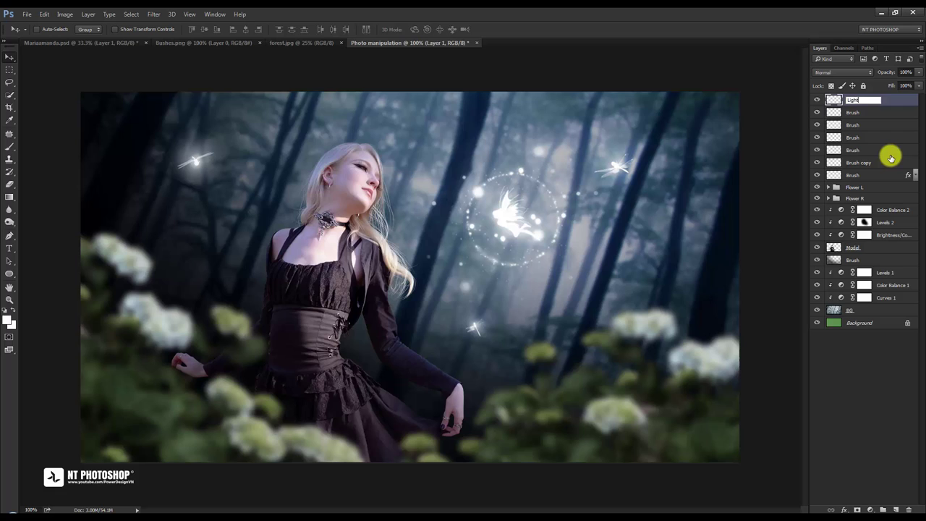
{"action": "key", "text": "Return"}
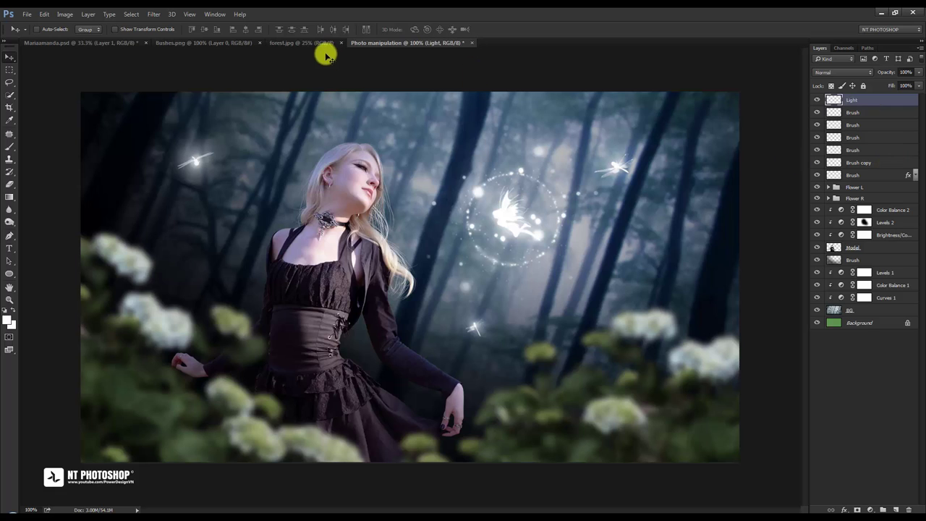
{"action": "left_click", "coordinate": [13, 152]}
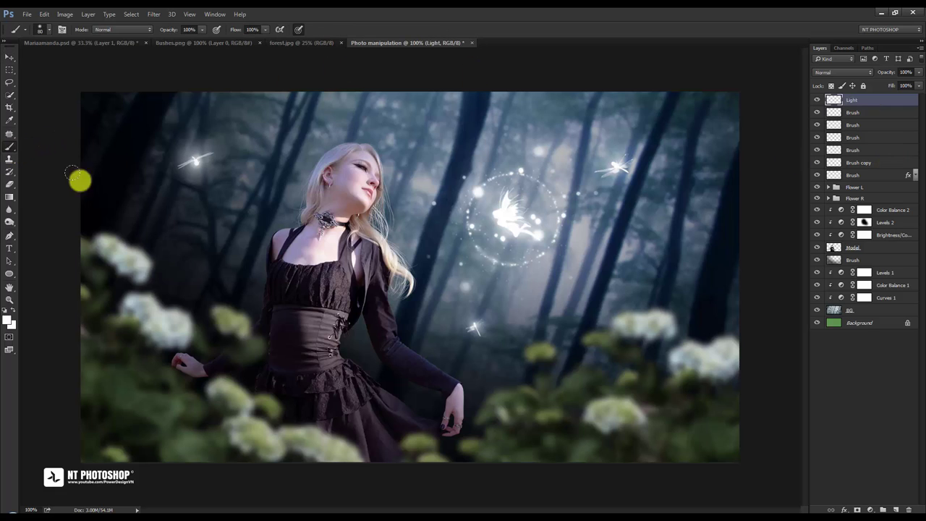
{"action": "right_click", "coordinate": [322, 187]}
{"action": "type", "text": "10"}
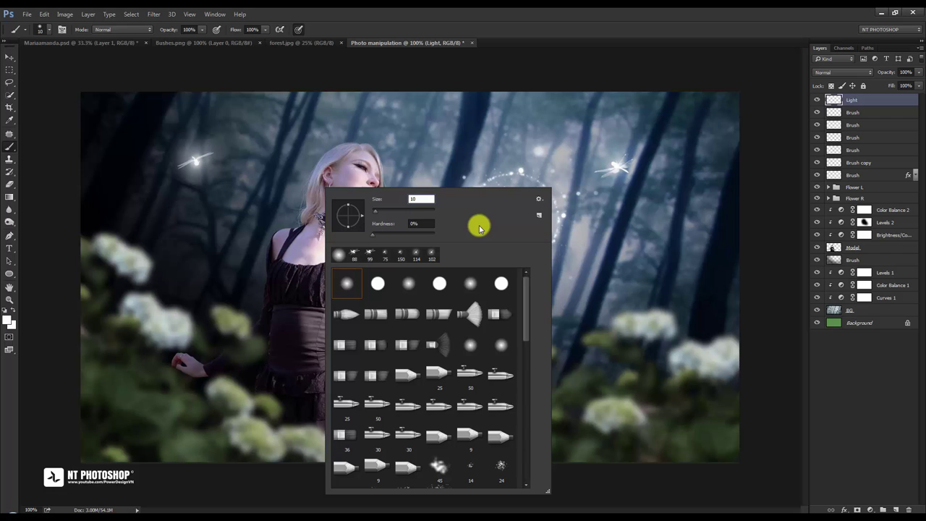
- Set the brush to 146% spacing, 100% size jitter and 336% scatter
{"action": "key", "text": "Return"}
{"action": "key", "text": "F5"}
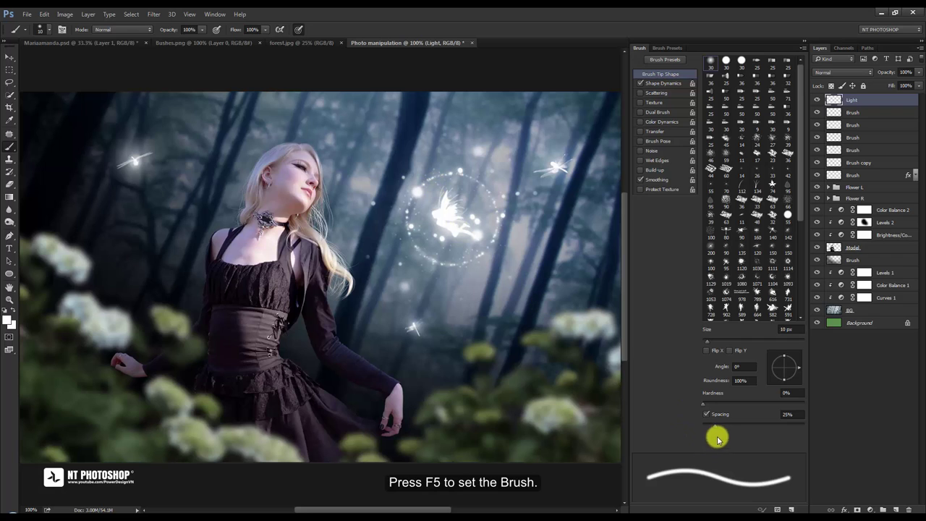
{"action": "left_click_drag", "start_coordinate": [714, 426], "coordinate": [765, 432]}
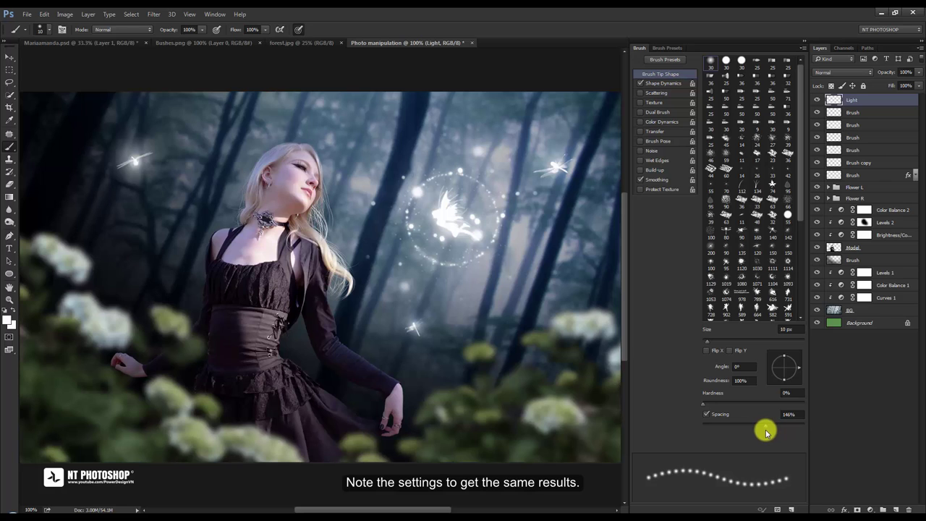
{"action": "left_click", "coordinate": [662, 83]}
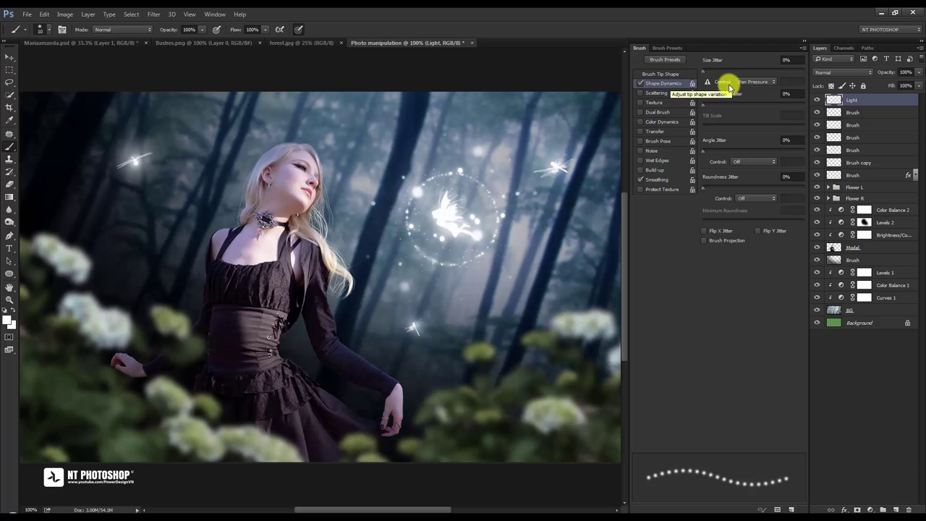
{"action": "mouse_move", "coordinate": [703, 70]}
{"action": "left_mouse_down"}
{"action": "mouse_move", "coordinate": [810, 85]}
{"action": "mouse_move", "coordinate": [794, 89]}
{"action": "left_mouse_up"}
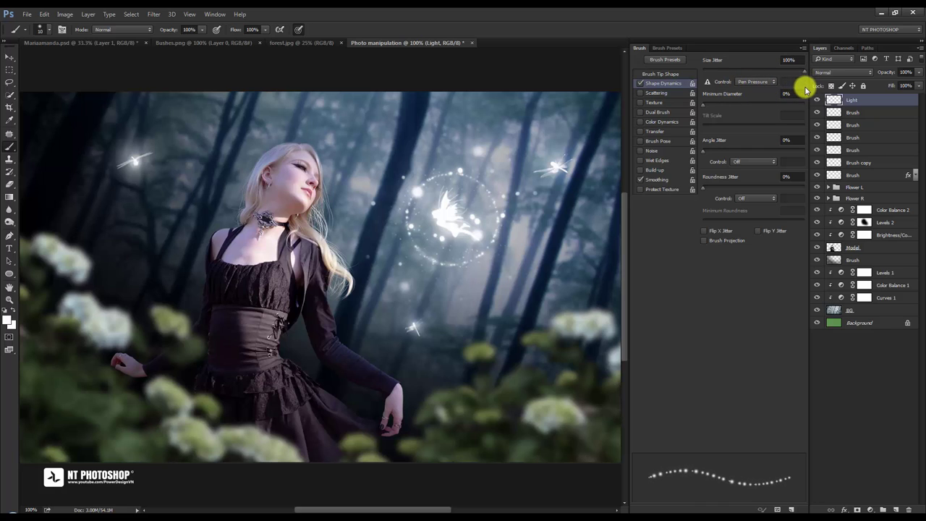
{"action": "left_click", "coordinate": [662, 94]}
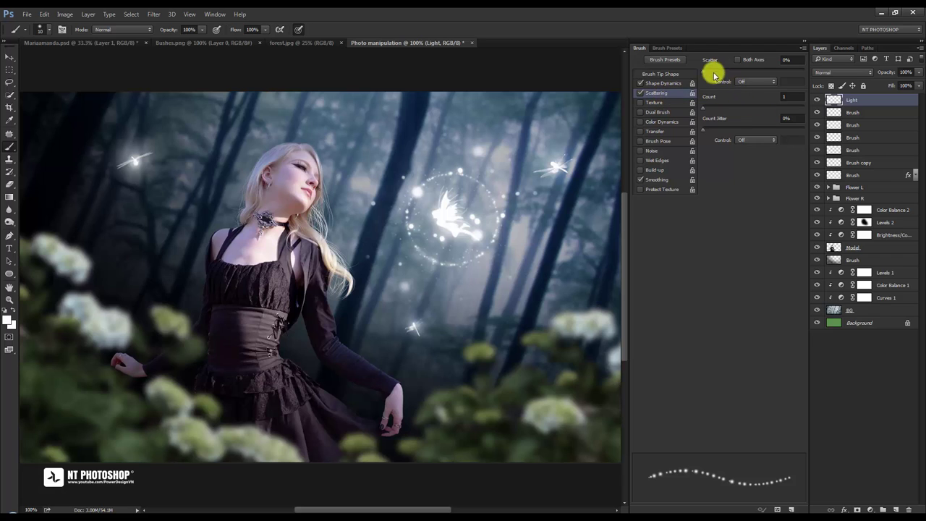
{"action": "left_click_drag", "start_coordinate": [702, 70], "coordinate": [739, 81]}
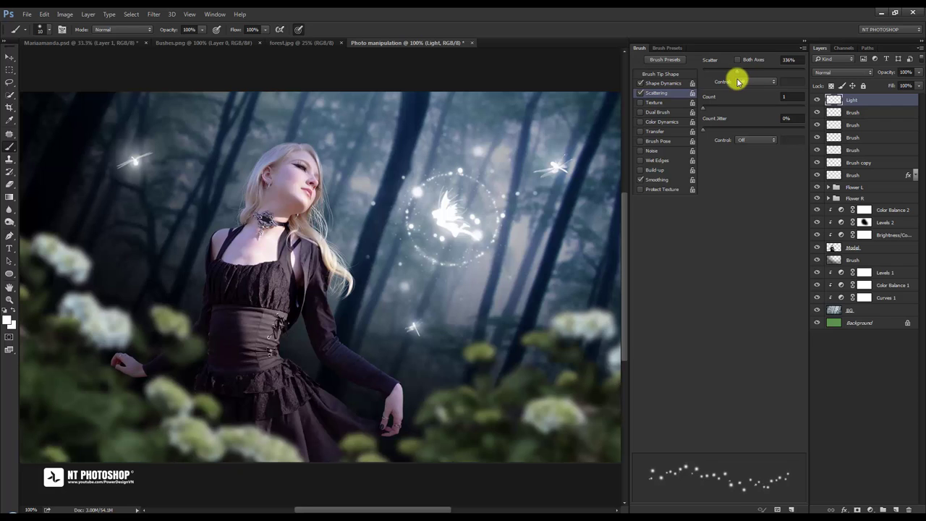
{"action": "key", "text": "F5"}
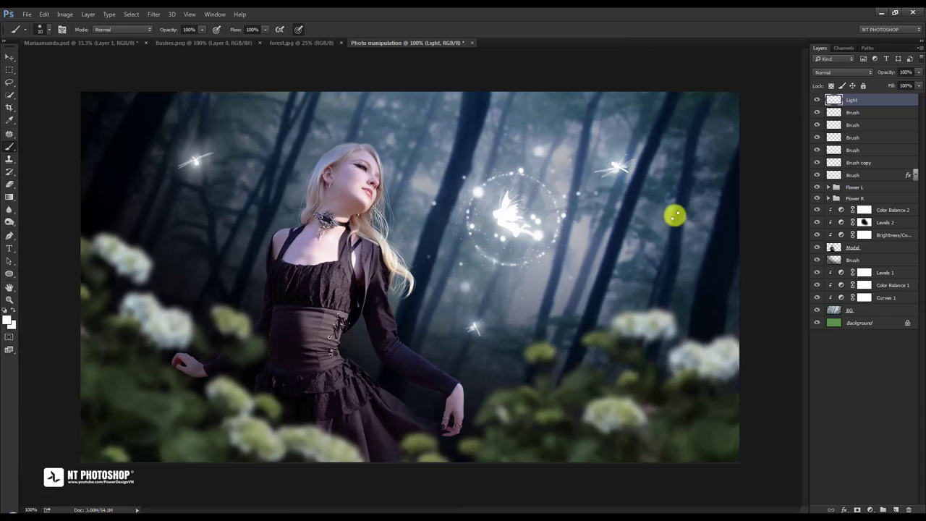
- Test the scatter brush, then draw a curved Pen path from the fairy past the right flowers
{"action": "left_click_drag", "start_coordinate": [673, 212], "coordinate": [608, 336]}
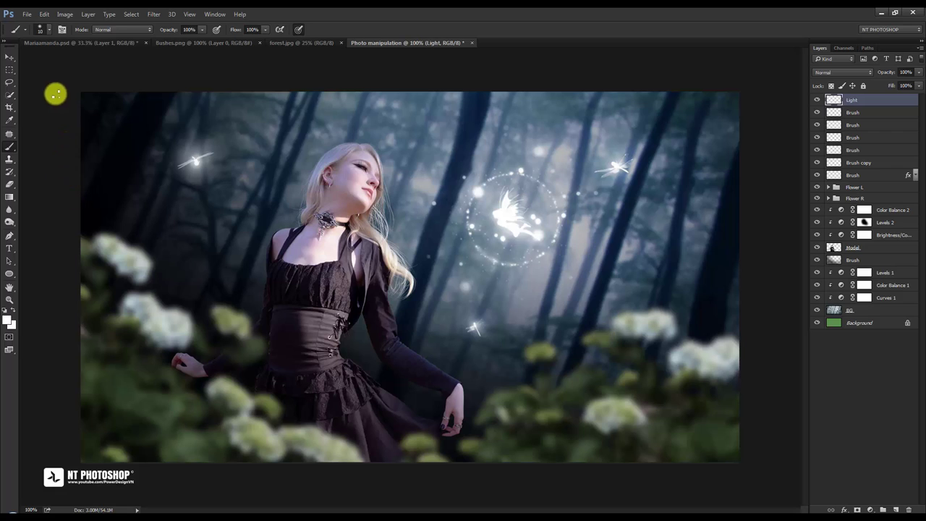
{"action": "left_click", "coordinate": [10, 236]}
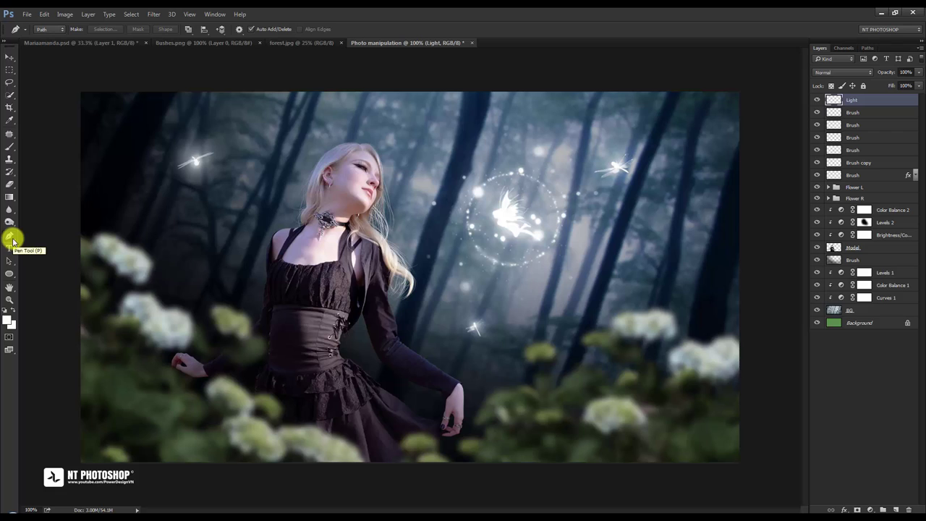
{"action": "left_click", "coordinate": [562, 257]}
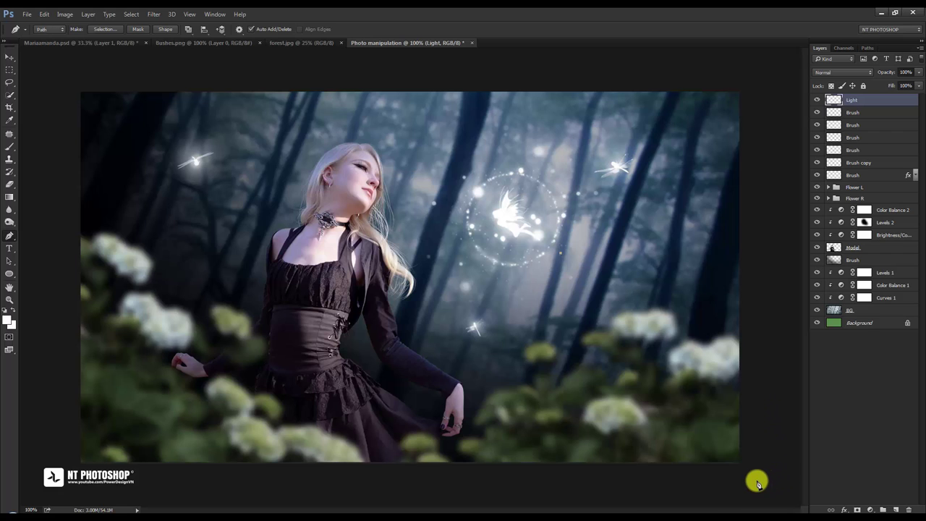
{"action": "key", "text": "ctrl+minus"}
{"action": "mouse_move", "coordinate": [666, 412]}
{"action": "left_mouse_down"}
{"action": "mouse_move", "coordinate": [702, 481]}
{"action": "mouse_move", "coordinate": [667, 466]}
{"action": "mouse_move", "coordinate": [630, 471]}
{"action": "mouse_move", "coordinate": [654, 472]}
{"action": "left_mouse_up"}
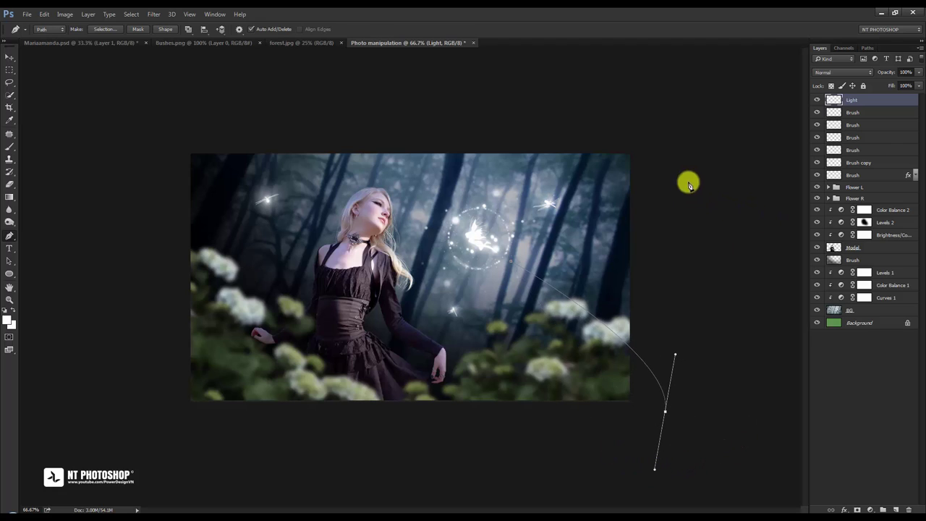
- Stroke the path with the brush using Simulate Pressure, then delete the path
{"action": "right_click", "coordinate": [567, 296]}
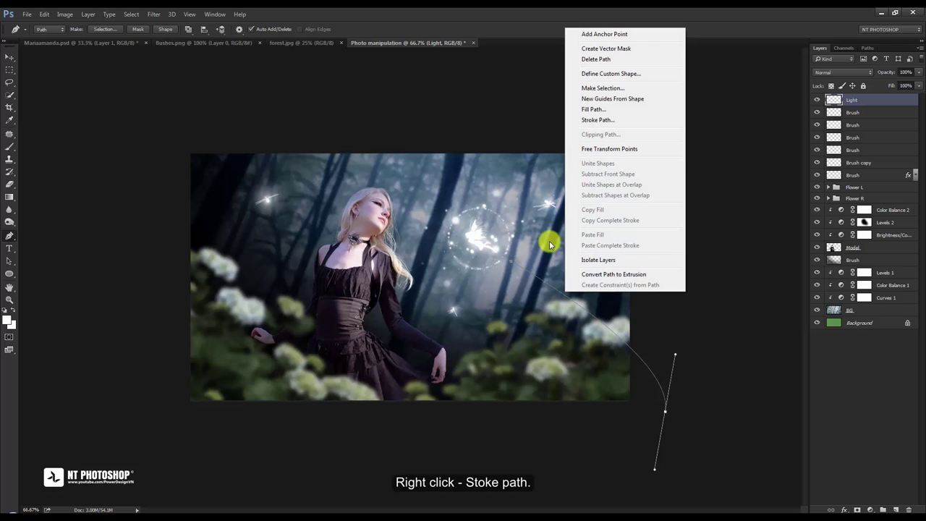
{"action": "left_click", "coordinate": [634, 120]}
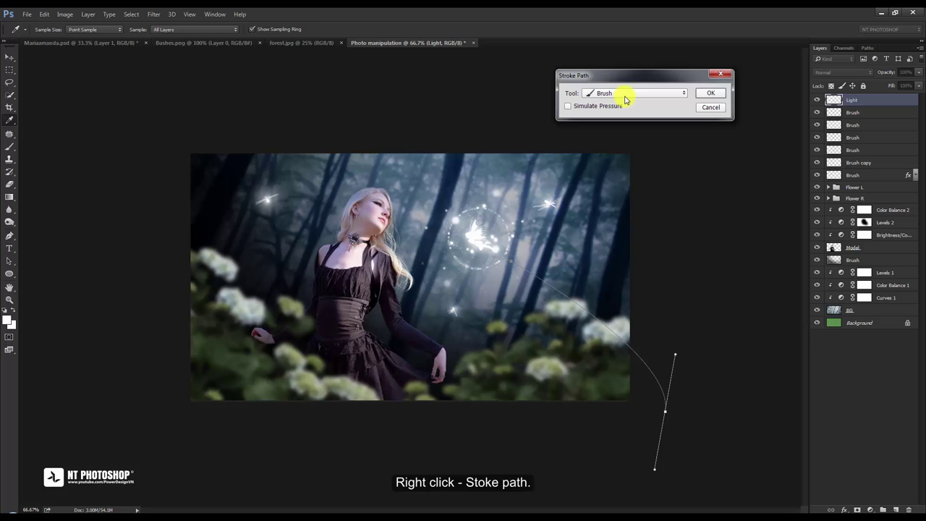
{"action": "left_click", "coordinate": [568, 106]}
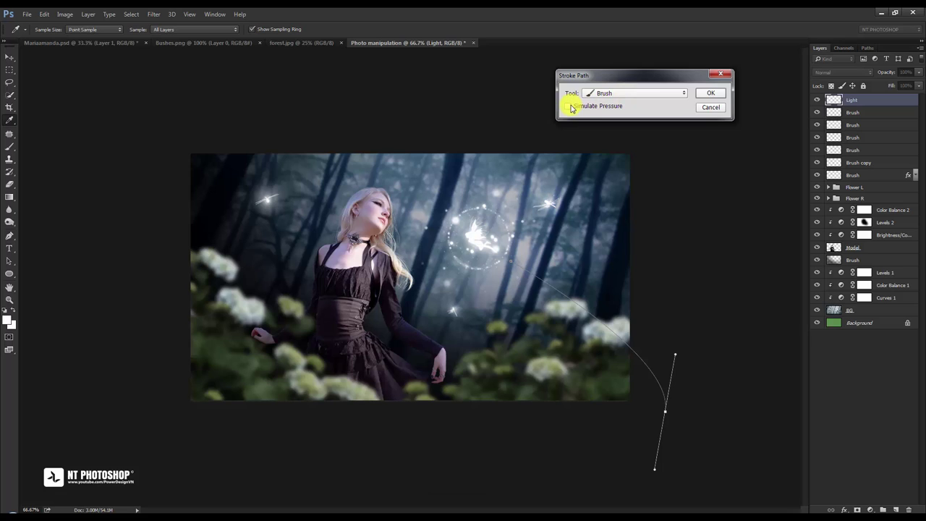
{"action": "left_click", "coordinate": [707, 94]}
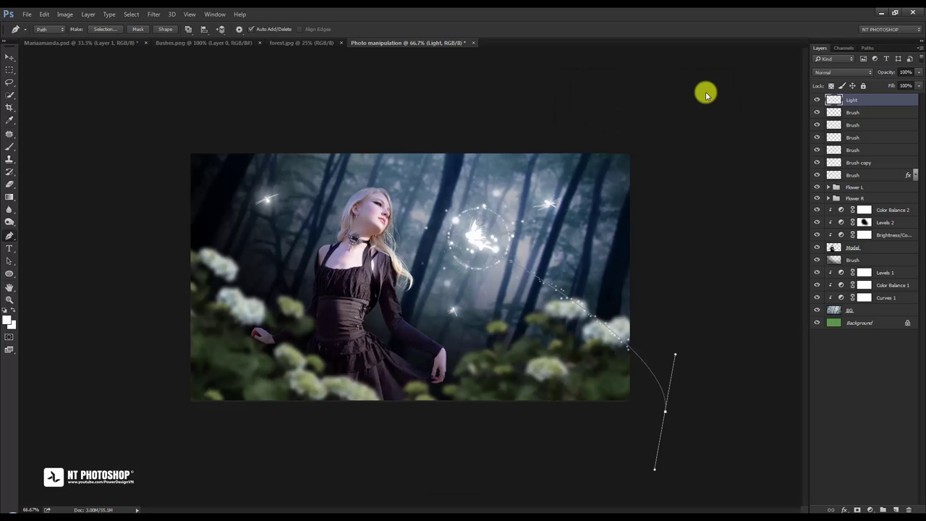
{"action": "right_click", "coordinate": [538, 278]}
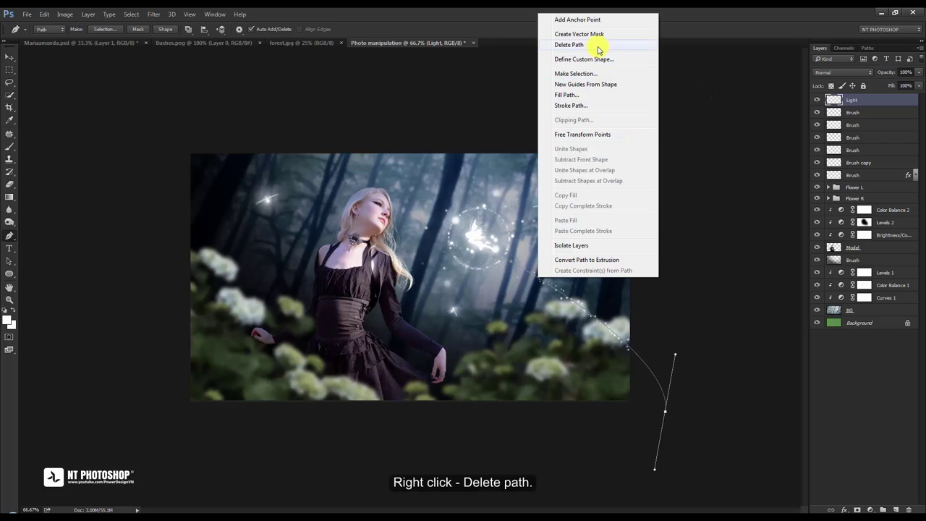
{"action": "left_click", "coordinate": [569, 45]}
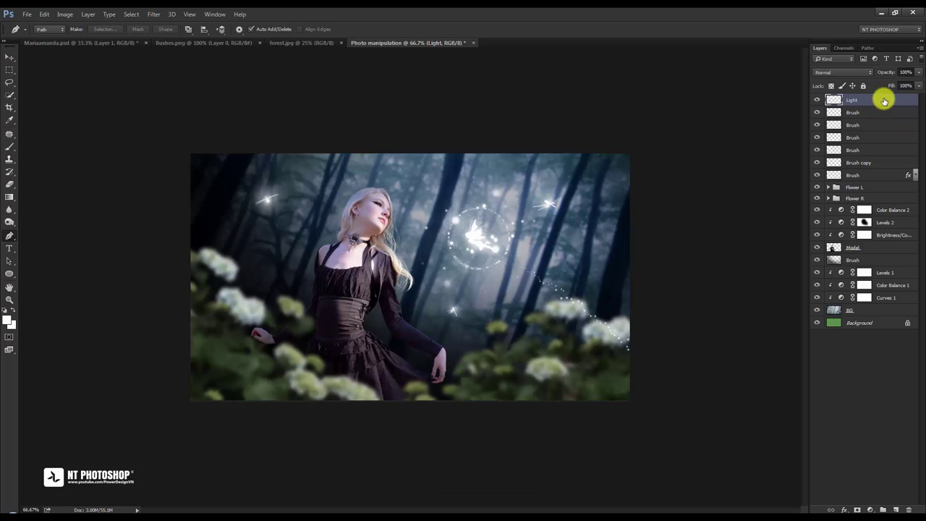
- Move Light below the Flower R group and add a new layer named Light 2
{"action": "left_click_drag", "start_coordinate": [883, 101], "coordinate": [884, 202]}
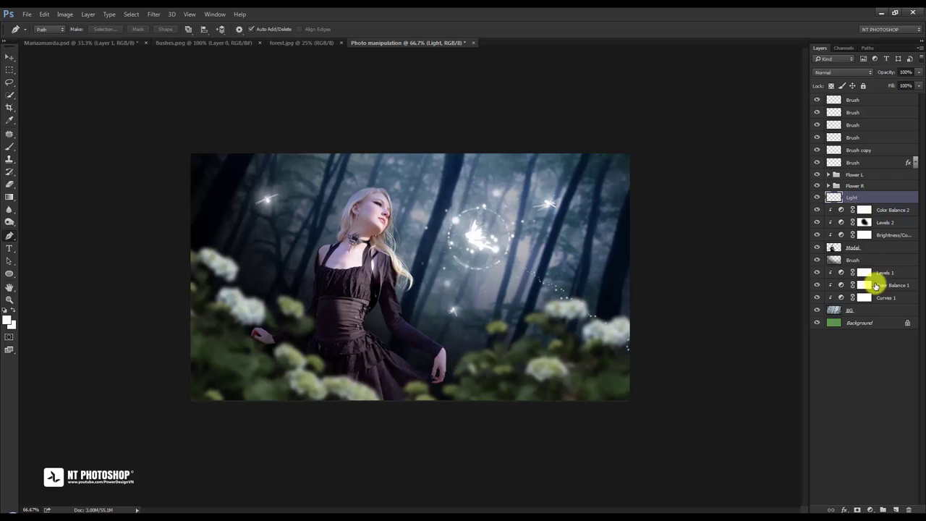
{"action": "left_click", "coordinate": [895, 509]}
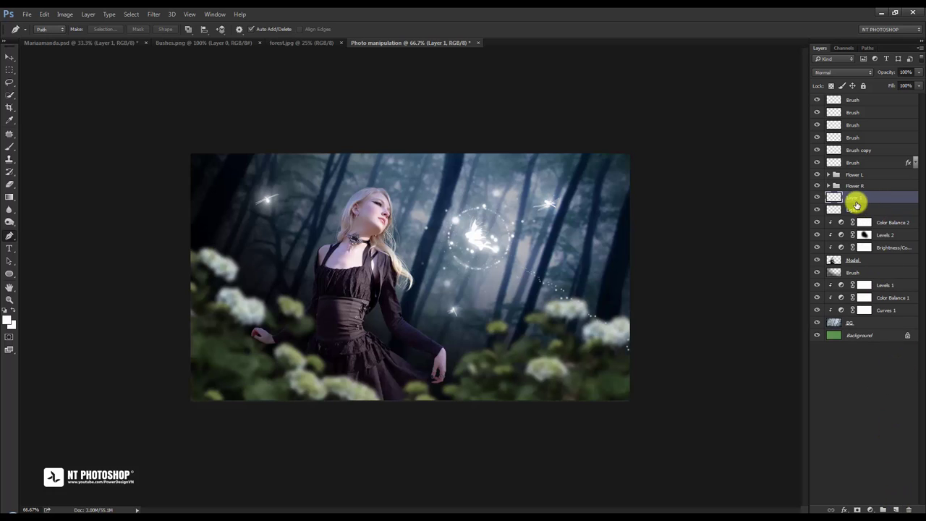
{"action": "double_click", "coordinate": [854, 197]}
{"action": "type", "text": "Light 2"}
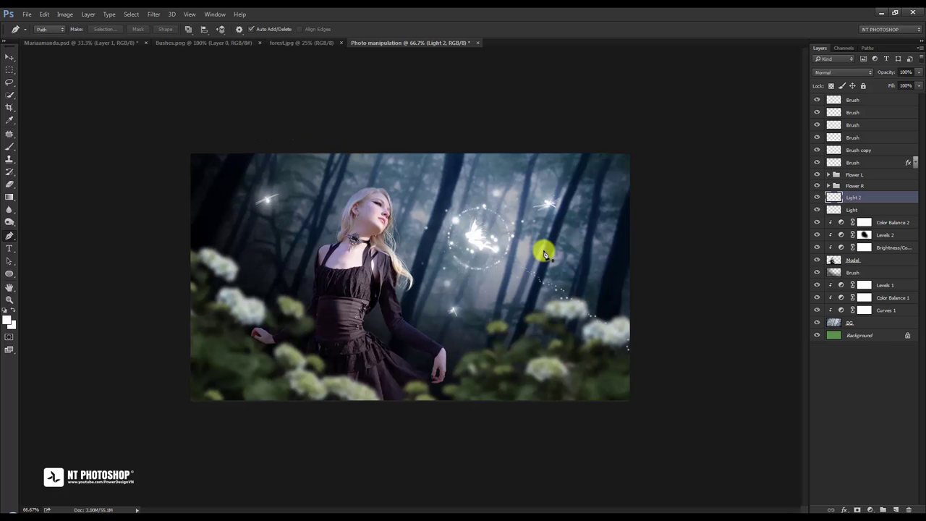
- Draw a sweeping path from the fairy, stroke it with the sparkle brush, and delete the path
{"action": "left_click", "coordinate": [561, 214]}
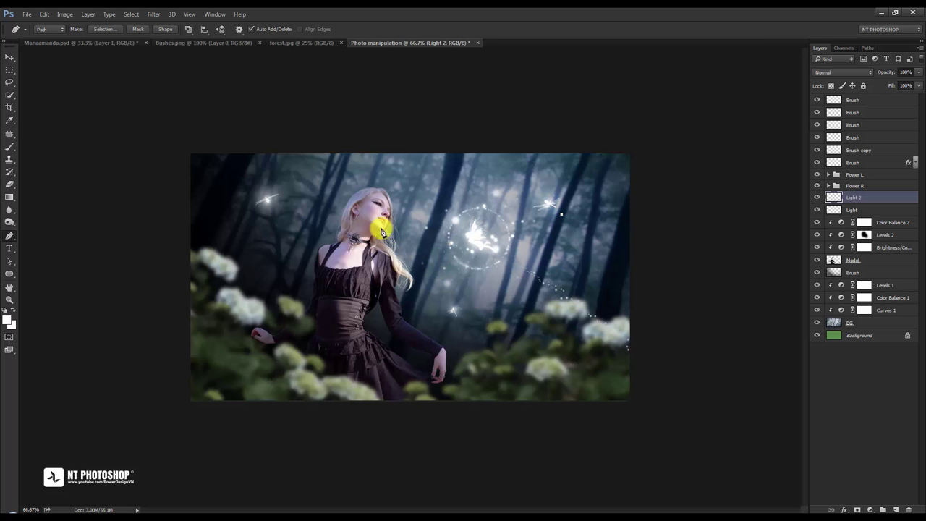
{"action": "left_click_drag", "start_coordinate": [150, 138], "coordinate": [5, 92]}
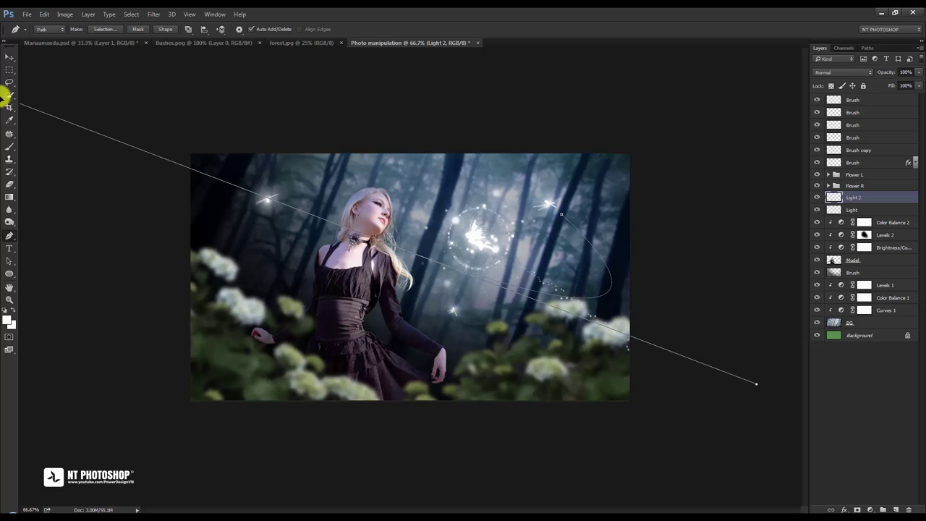
{"action": "right_click", "coordinate": [609, 277]}
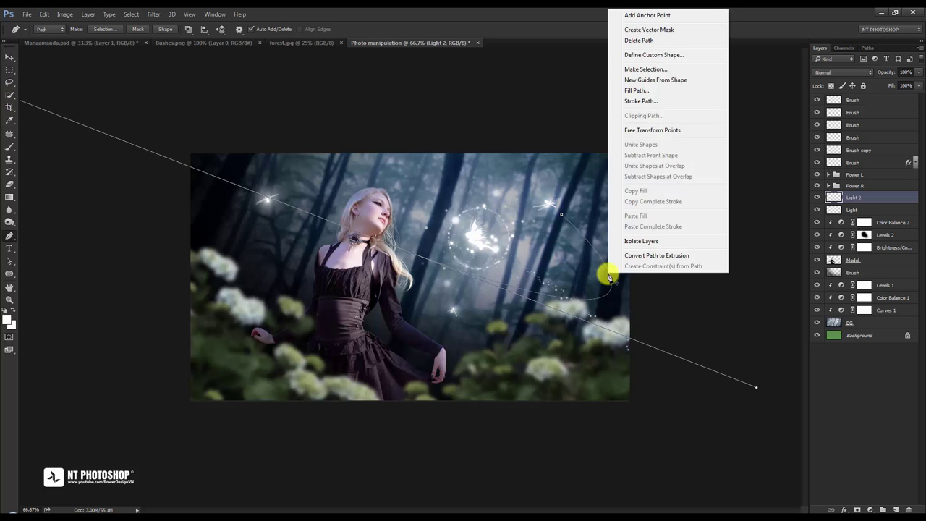
{"action": "left_click", "coordinate": [667, 108]}
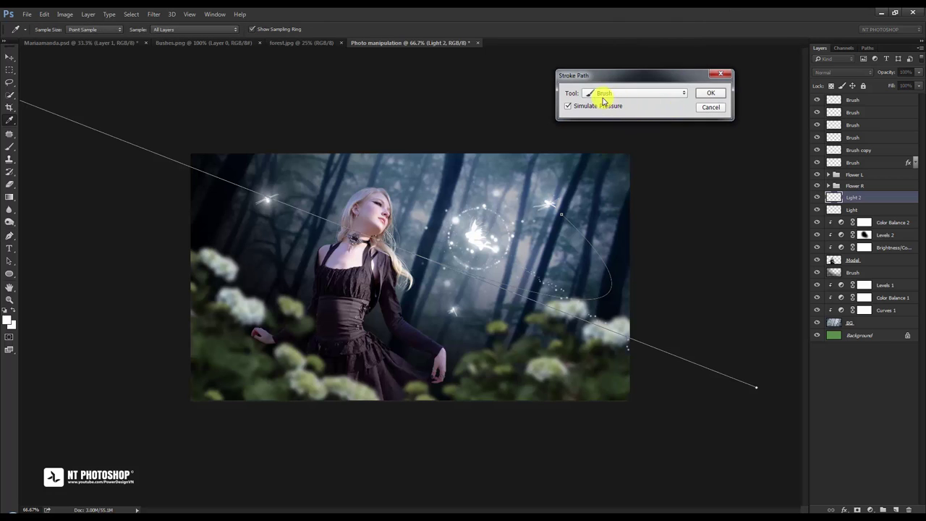
{"action": "left_click", "coordinate": [703, 97]}
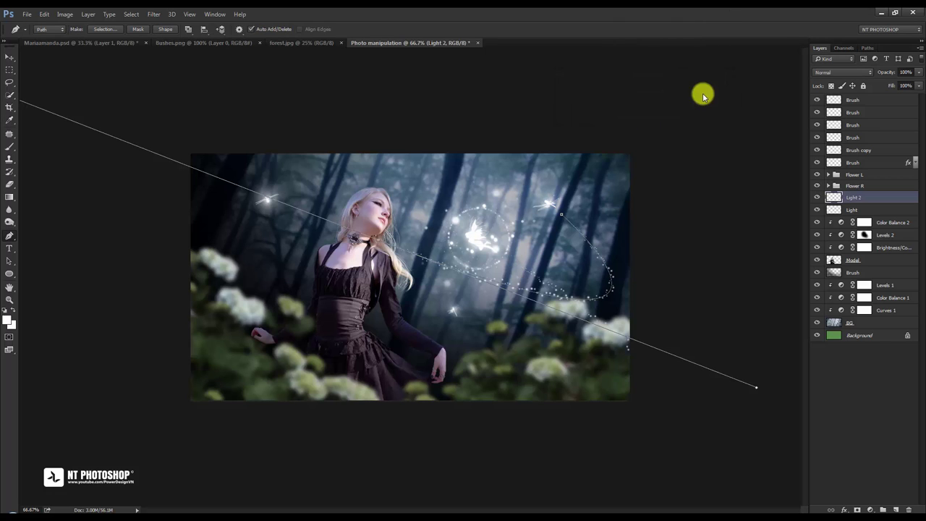
{"action": "right_click", "coordinate": [604, 196]}
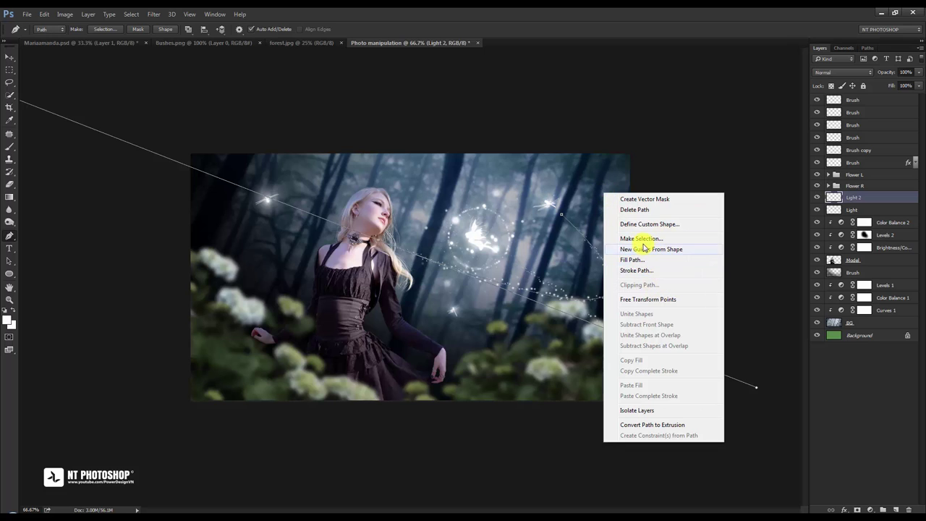
{"action": "left_click", "coordinate": [634, 210]}
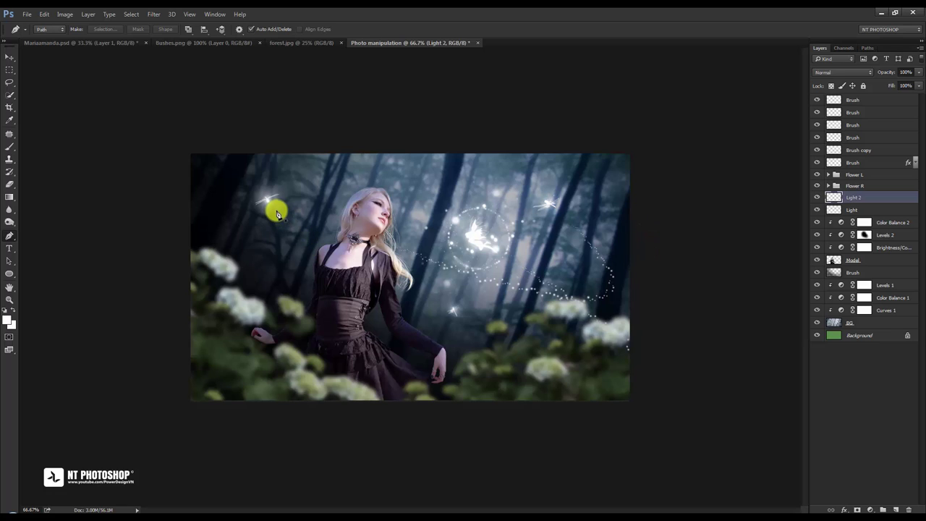
- Add a Light 3 layer and stroke a curved path from the upper-left sparkle across the dress
{"action": "left_click", "coordinate": [895, 509]}
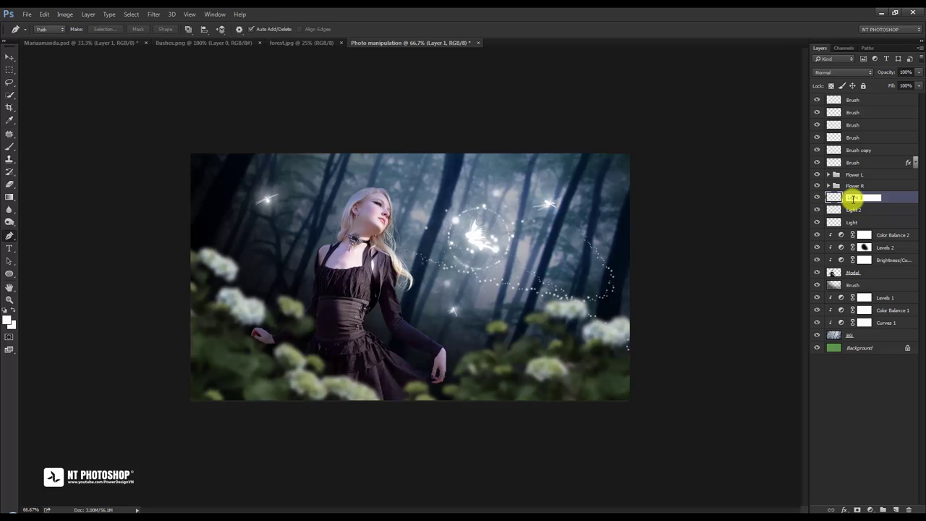
{"action": "type", "text": "Light 3"}
{"action": "key", "text": "Return"}
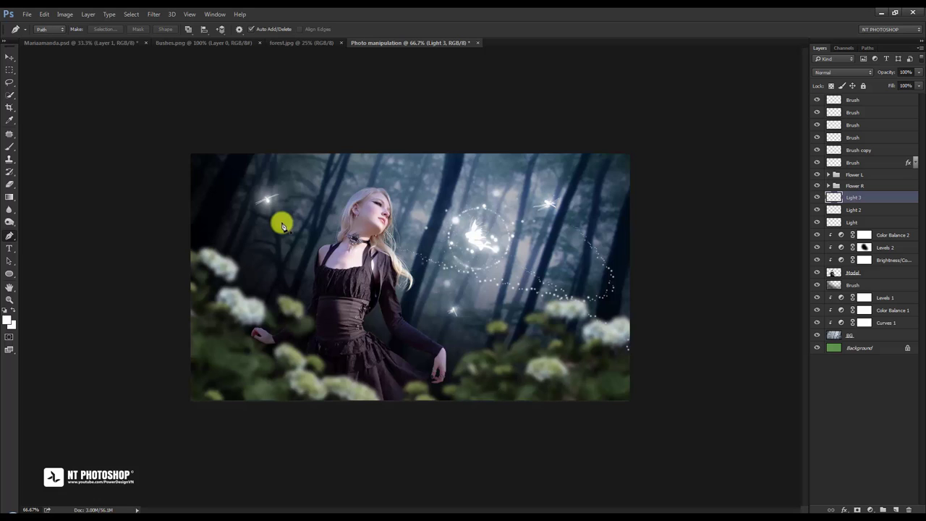
{"action": "left_click", "coordinate": [273, 209]}
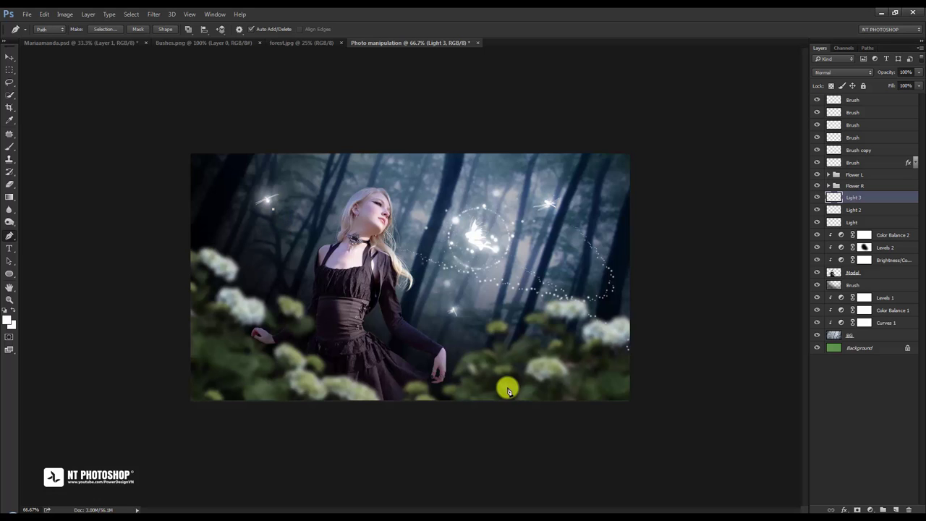
{"action": "mouse_move", "coordinate": [511, 387]}
{"action": "left_mouse_down"}
{"action": "mouse_move", "coordinate": [672, 246]}
{"action": "mouse_move", "coordinate": [651, 230]}
{"action": "mouse_move", "coordinate": [578, 207]}
{"action": "left_mouse_up"}
{"action": "right_click", "coordinate": [488, 360]}
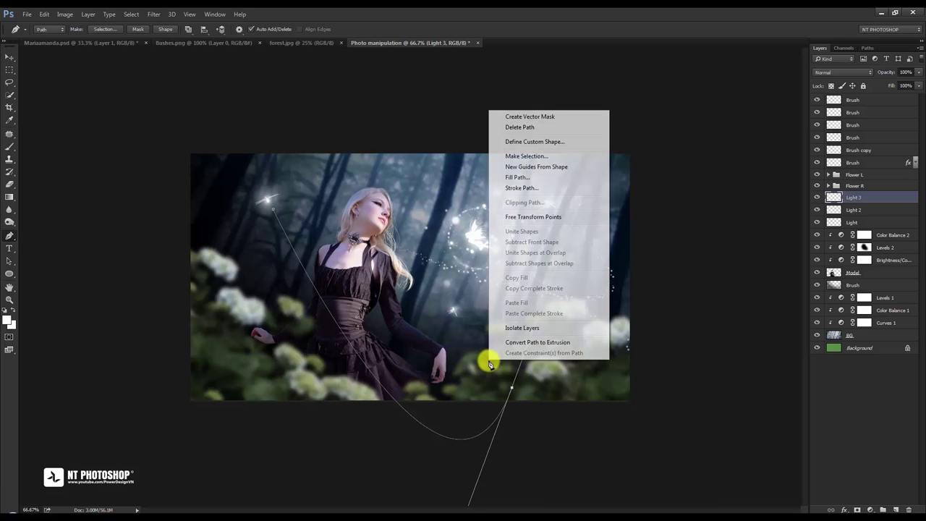
{"action": "left_click", "coordinate": [520, 188]}
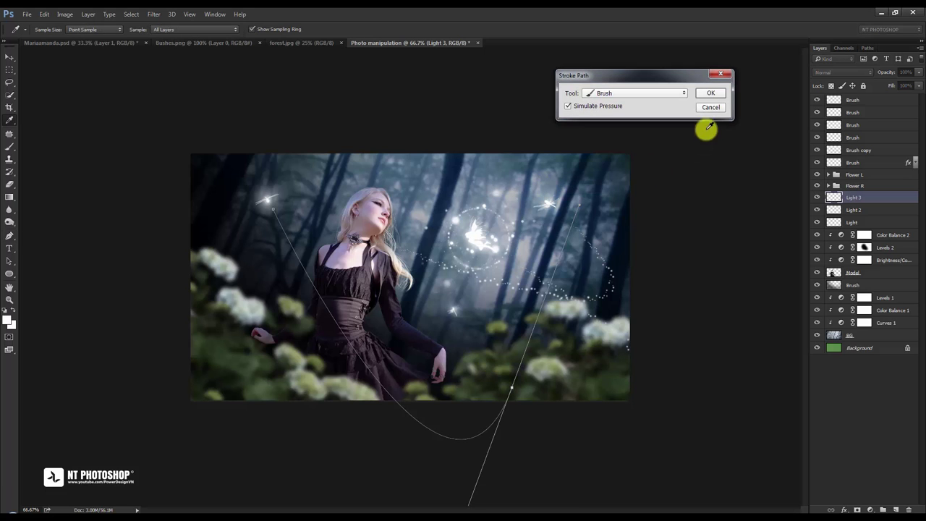
{"action": "left_click", "coordinate": [703, 95]}
{"action": "right_click", "coordinate": [488, 193]}
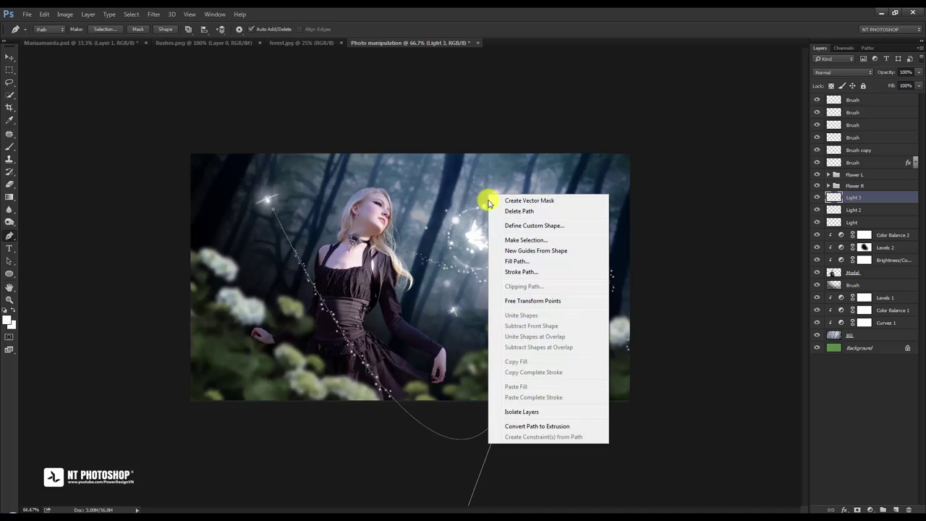
- Delete the path and move Light 3 below the Model layer
{"action": "left_click", "coordinate": [539, 219]}
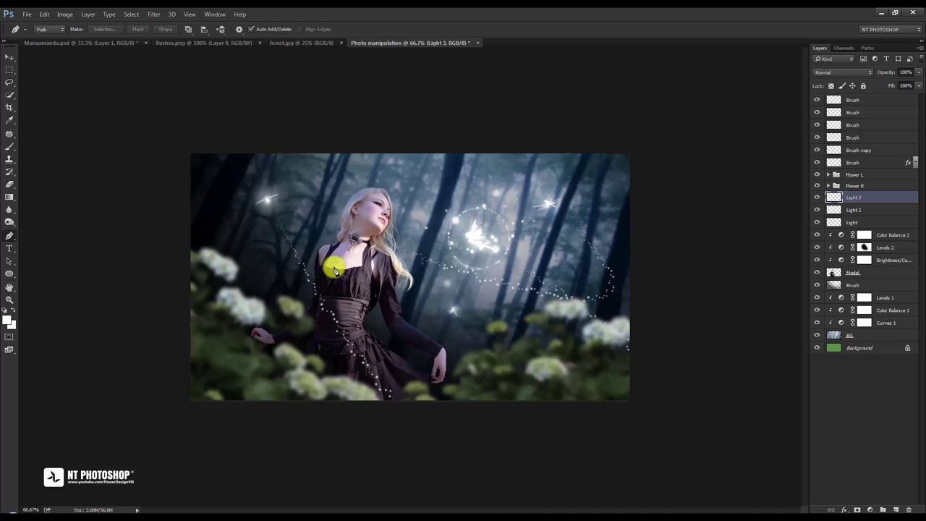
{"action": "left_click", "coordinate": [8, 57]}
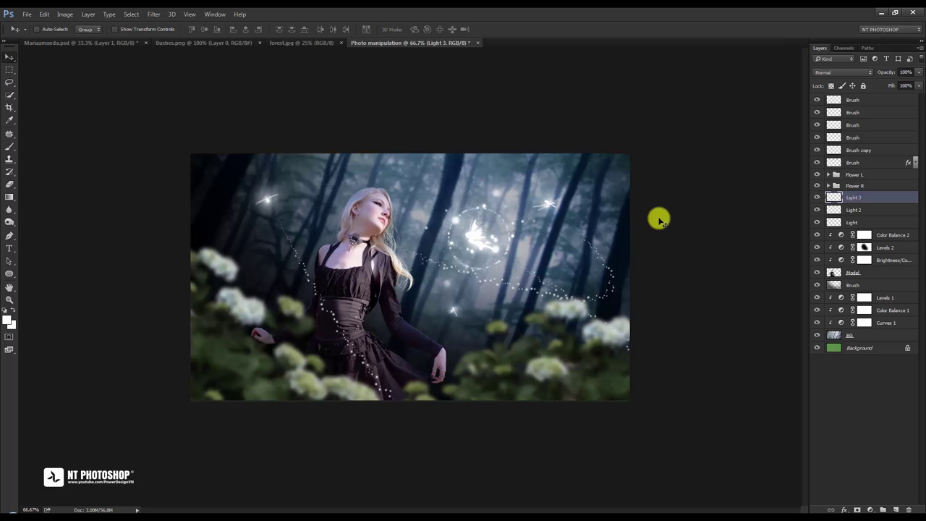
{"action": "left_click_drag", "start_coordinate": [887, 206], "coordinate": [894, 279]}
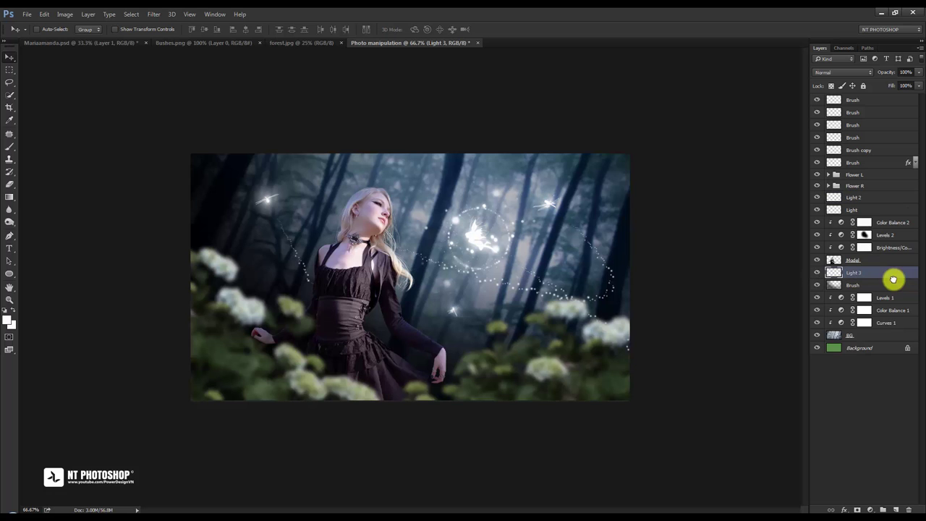
{"action": "left_click", "coordinate": [888, 409]}
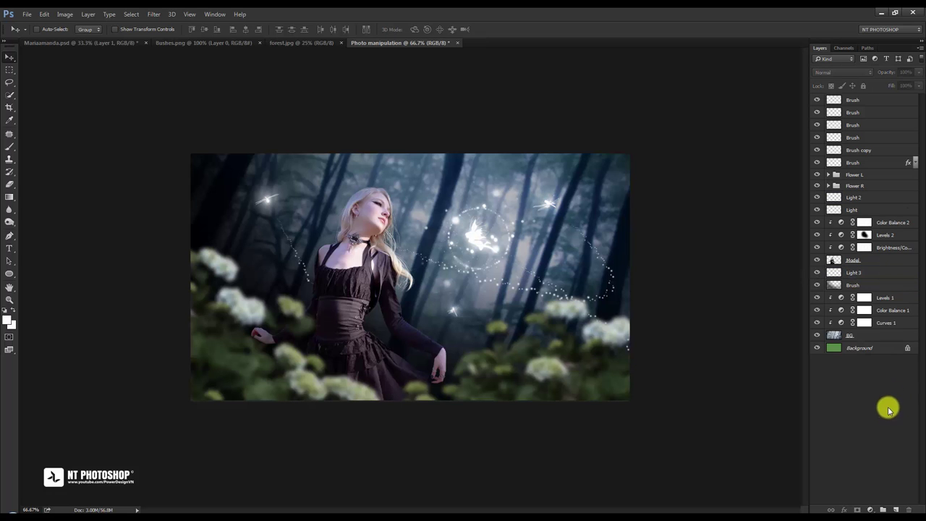
- Select Light 2 and toggle its visibility to compare the sparkle trails
{"action": "key", "text": "ctrl+plus"}
{"action": "key", "text": "ctrl+plus"}
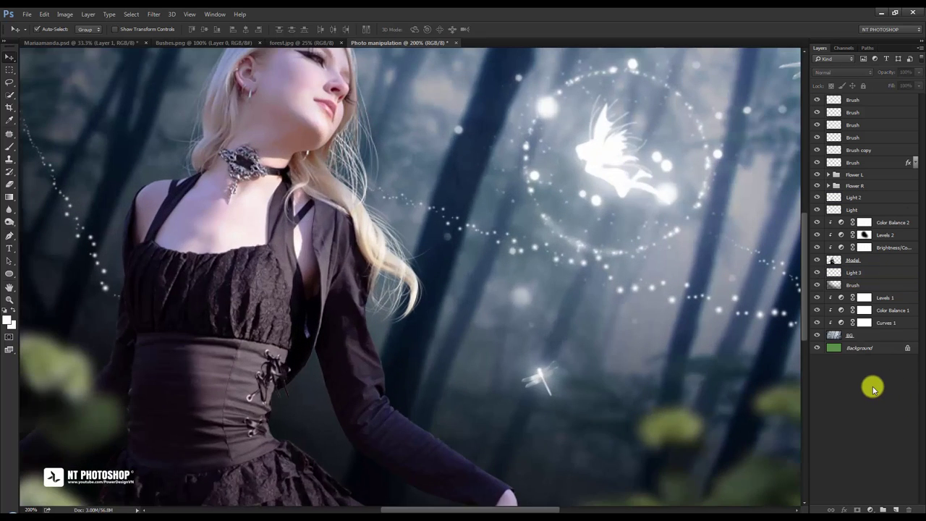
{"action": "key", "text": "ctrl+minus"}
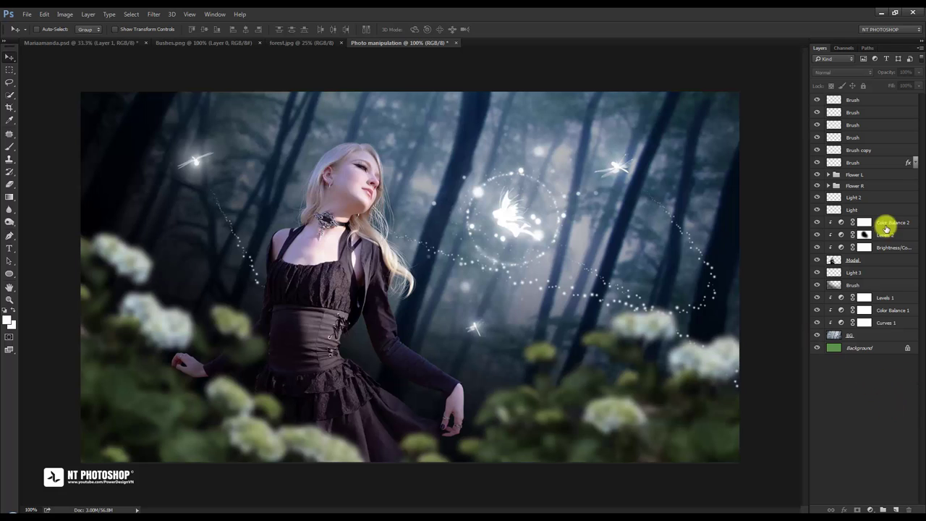
{"action": "left_click", "coordinate": [868, 201]}
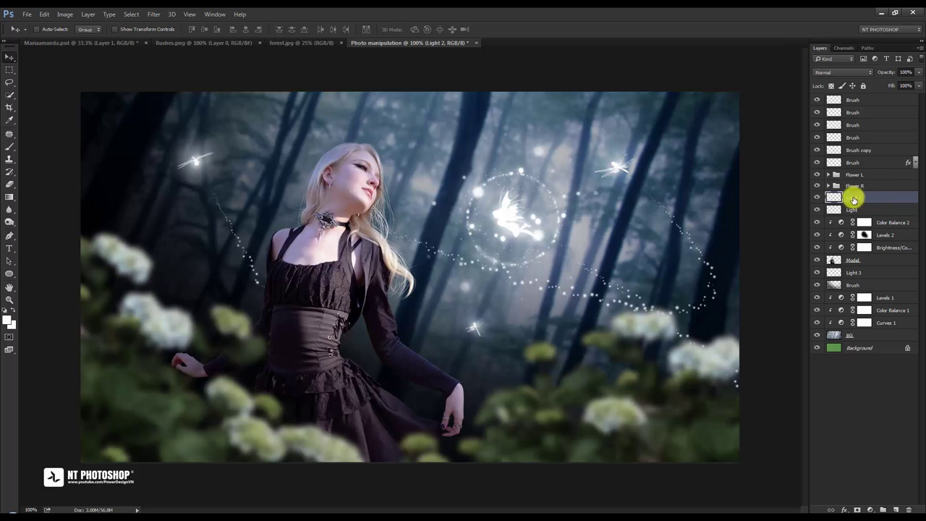
{"action": "left_click", "coordinate": [817, 198]}
{"action": "left_click", "coordinate": [818, 199]}
- Give Light 2 an Outer Glow with 71% opacity and 16 px size
{"action": "left_click", "coordinate": [843, 510]}
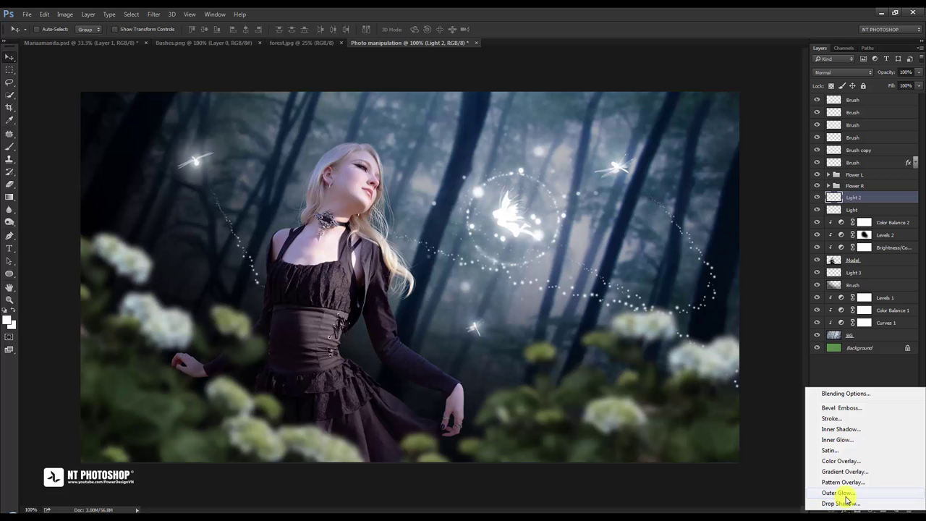
{"action": "left_click", "coordinate": [848, 494]}
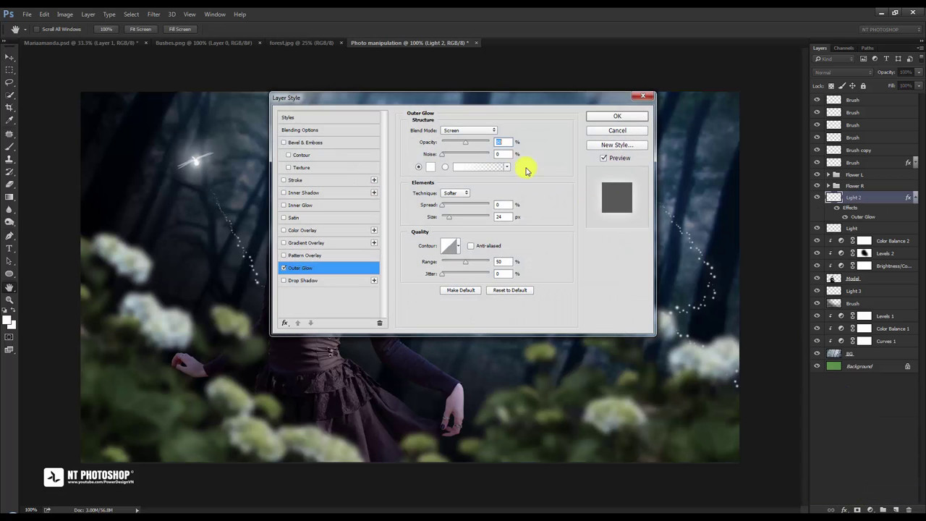
{"action": "mouse_move", "coordinate": [526, 103]}
{"action": "left_mouse_down"}
{"action": "mouse_move", "coordinate": [258, 55]}
{"action": "mouse_move", "coordinate": [264, 47]}
{"action": "left_mouse_up"}
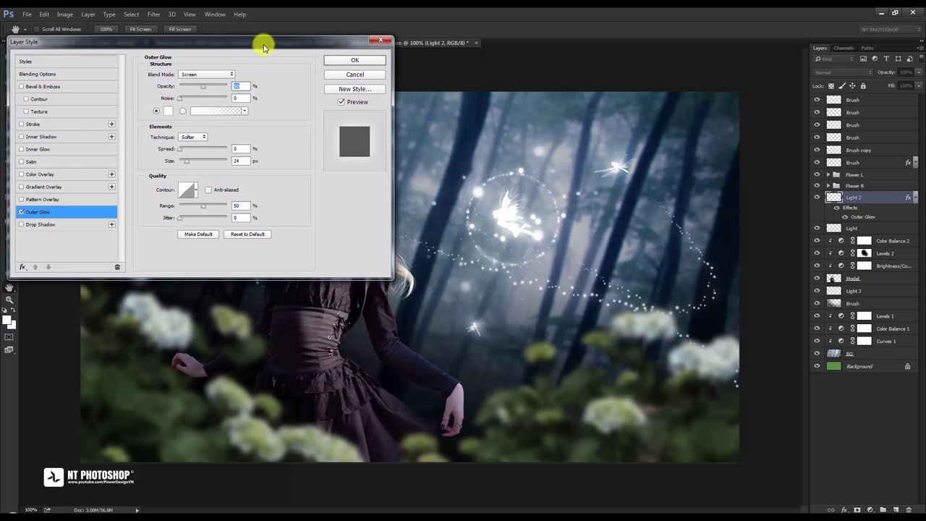
{"action": "left_click", "coordinate": [340, 102]}
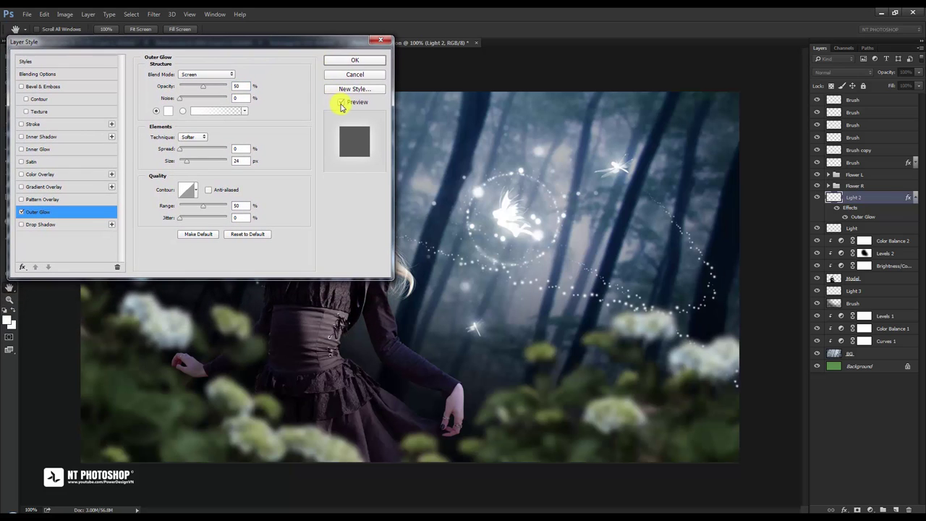
{"action": "left_click", "coordinate": [340, 104]}
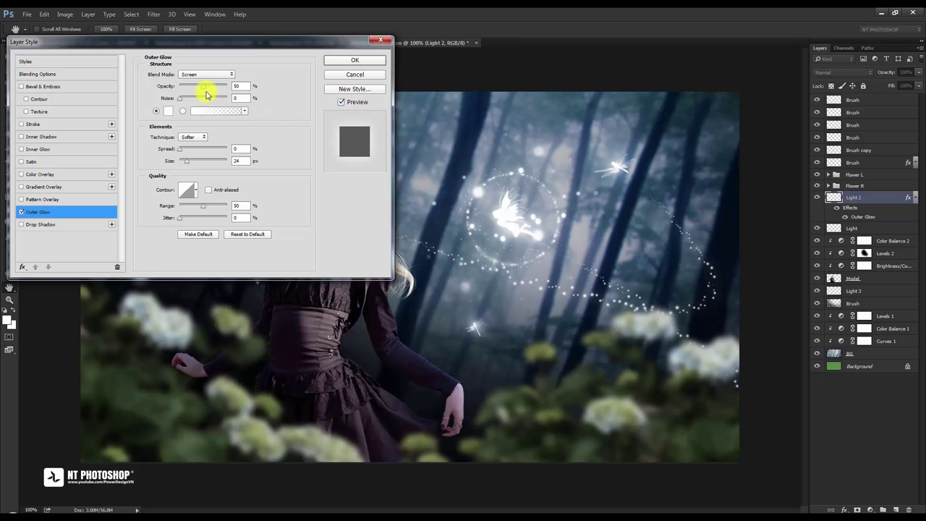
{"action": "left_click_drag", "start_coordinate": [204, 90], "coordinate": [207, 91]}
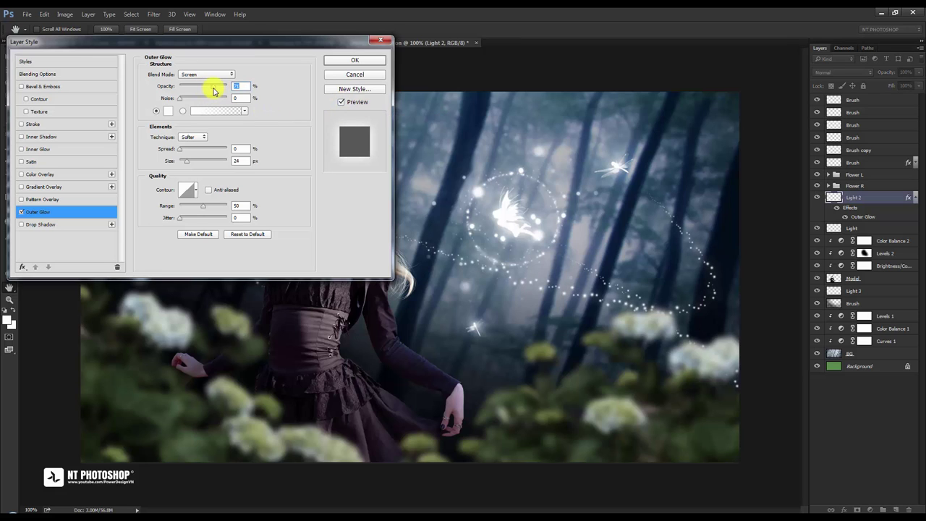
{"action": "left_click", "coordinate": [341, 102]}
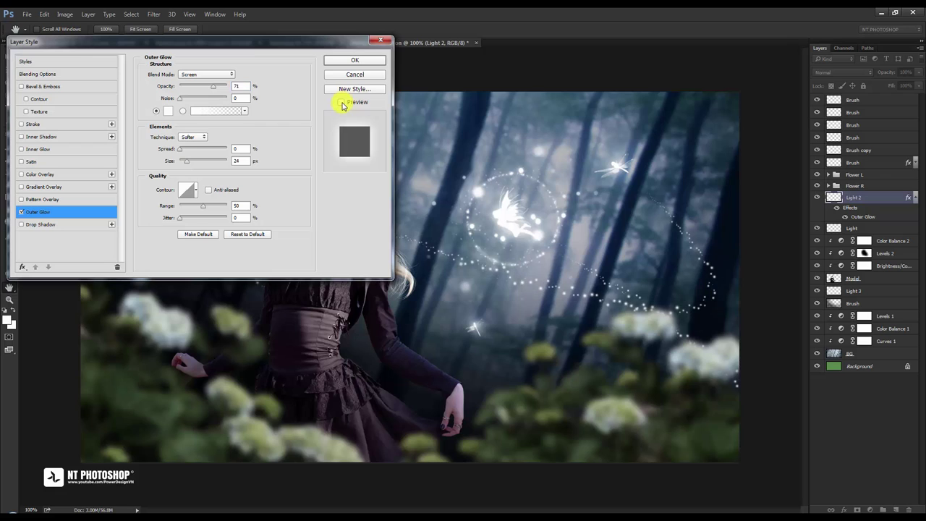
{"action": "left_click", "coordinate": [341, 102]}
{"action": "left_click", "coordinate": [341, 102]}
{"action": "left_click", "coordinate": [341, 102]}
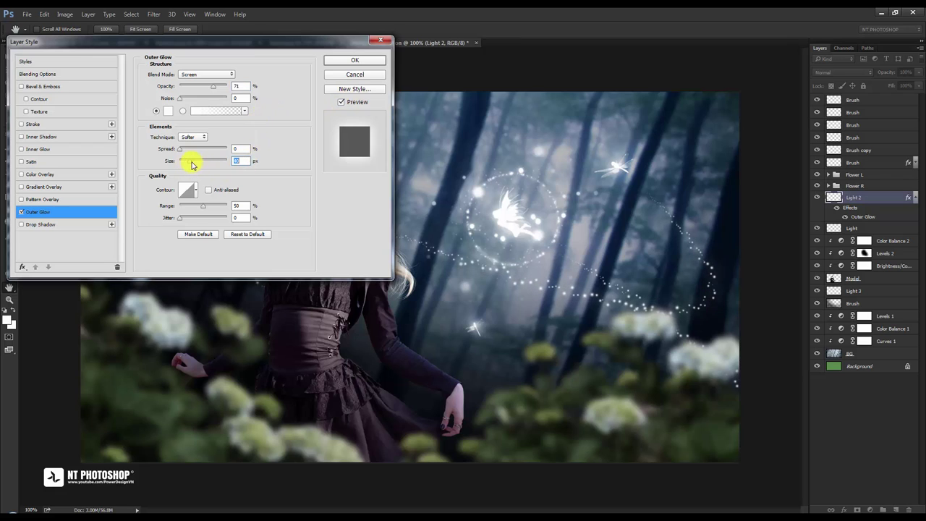
{"action": "left_click_drag", "start_coordinate": [187, 165], "coordinate": [183, 165]}
{"action": "left_click", "coordinate": [340, 102]}
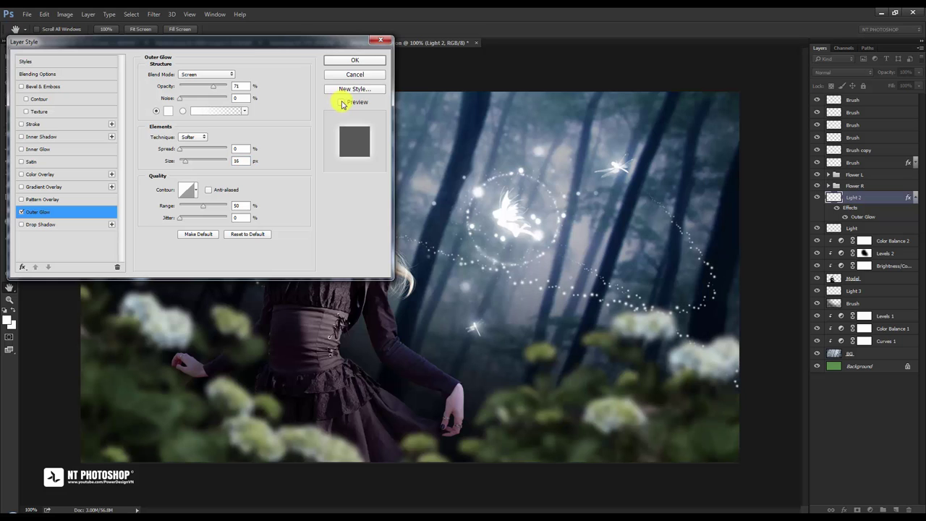
{"action": "left_click", "coordinate": [341, 103]}
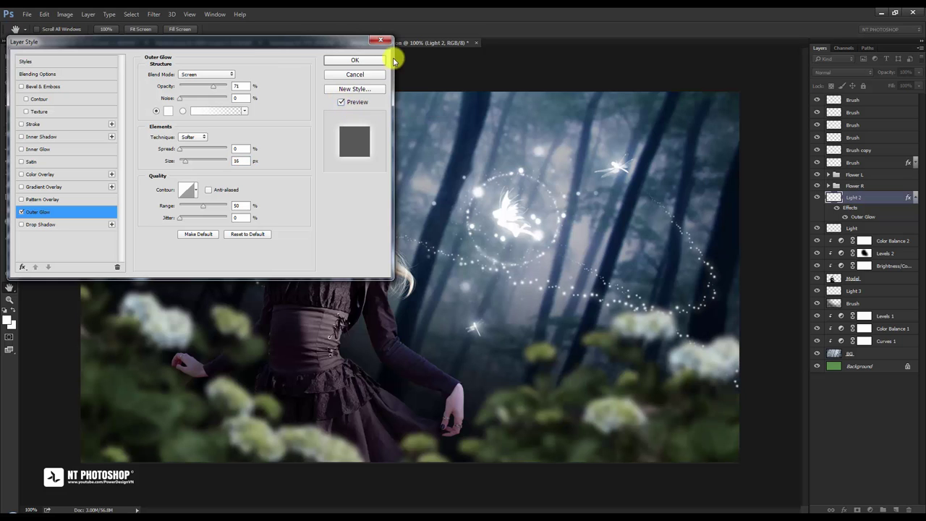
{"action": "left_click", "coordinate": [374, 60]}
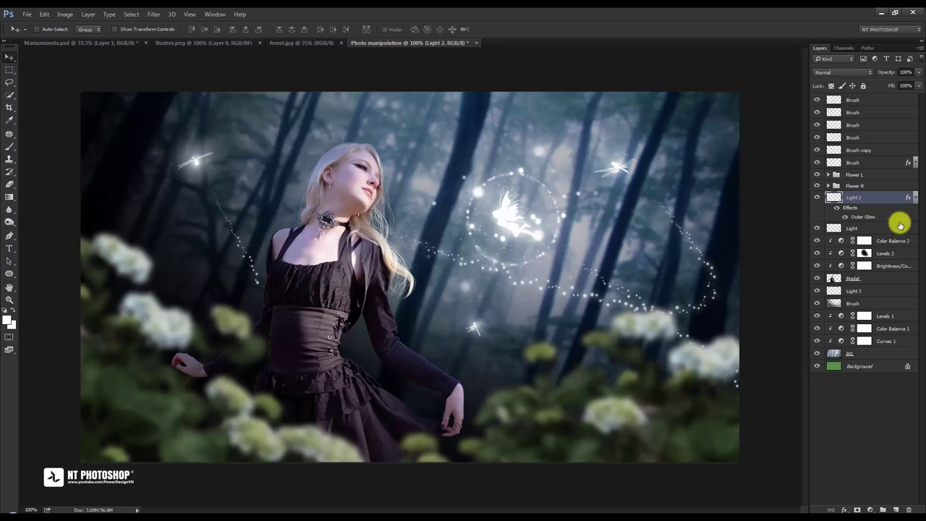
- Copy Light 2's outer glow onto the Light and Light 3 layers, then check with the Brush layer toggled
{"action": "right_click", "coordinate": [889, 196]}
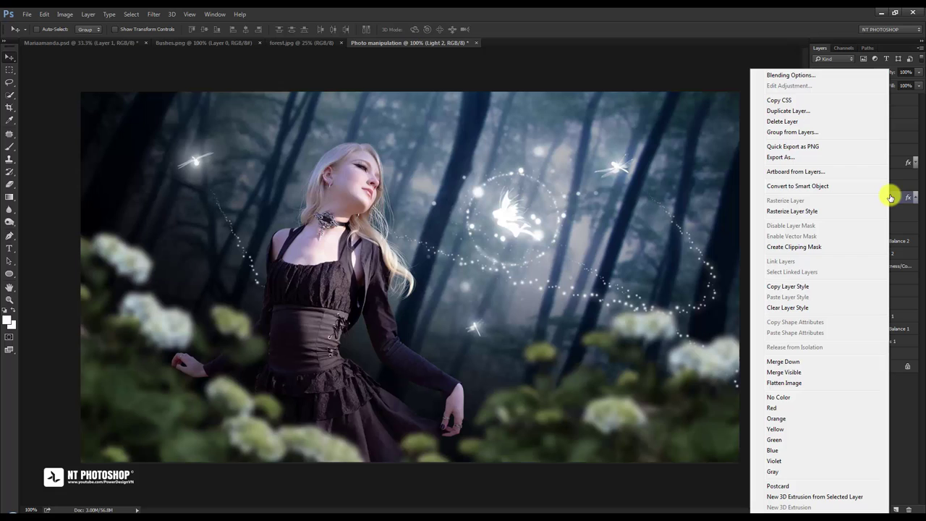
{"action": "left_click", "coordinate": [822, 288]}
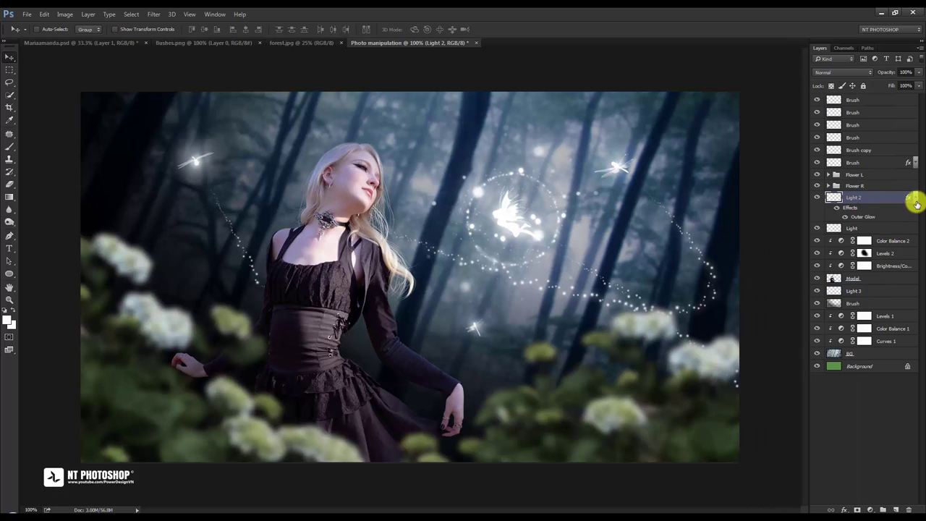
{"action": "left_click", "coordinate": [916, 202]}
{"action": "right_click", "coordinate": [860, 212]}
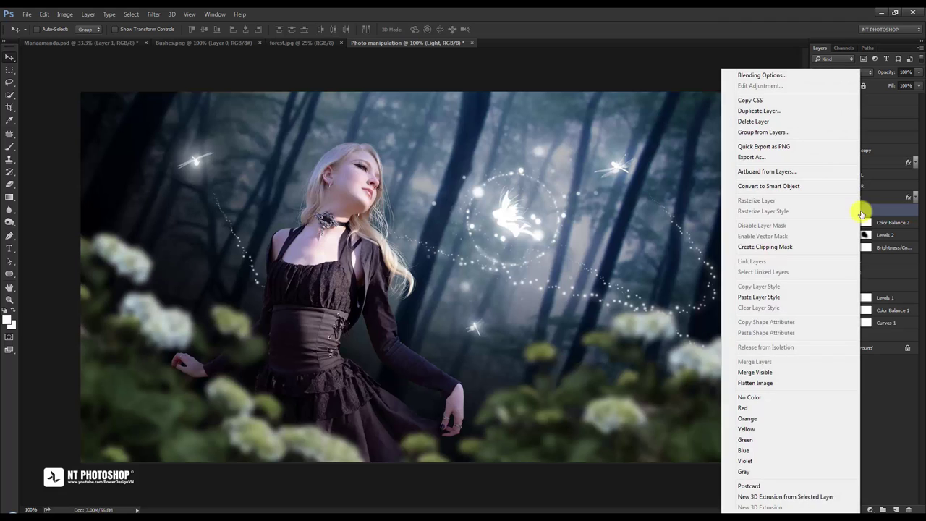
{"action": "left_click", "coordinate": [820, 296]}
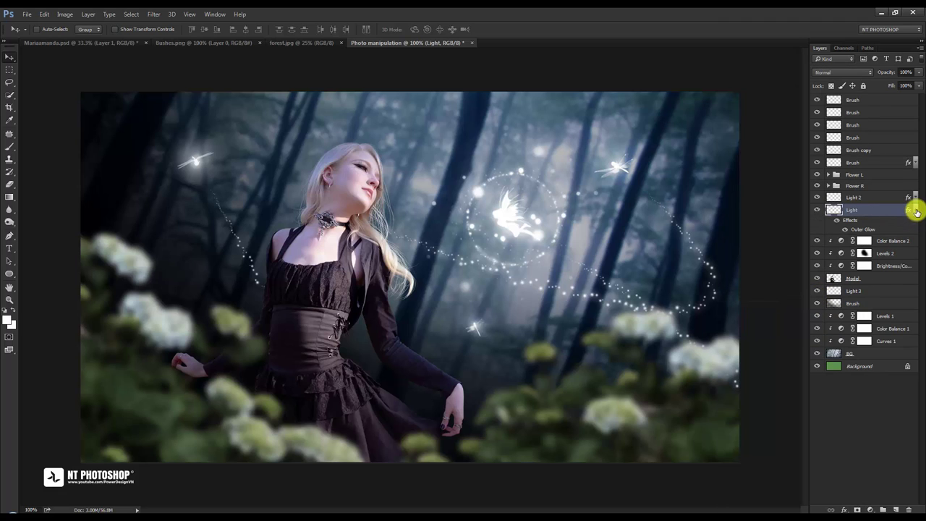
{"action": "left_click", "coordinate": [915, 210]}
{"action": "right_click", "coordinate": [865, 271]}
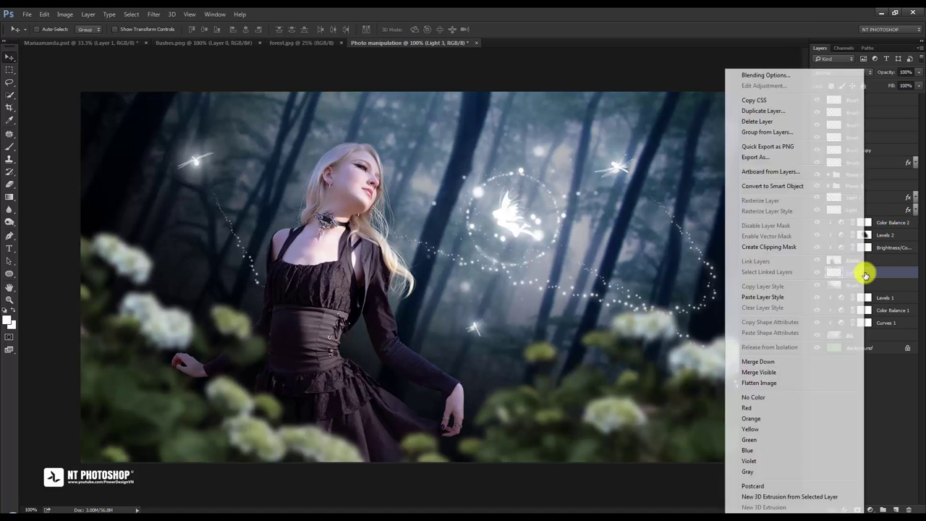
{"action": "left_click", "coordinate": [828, 297]}
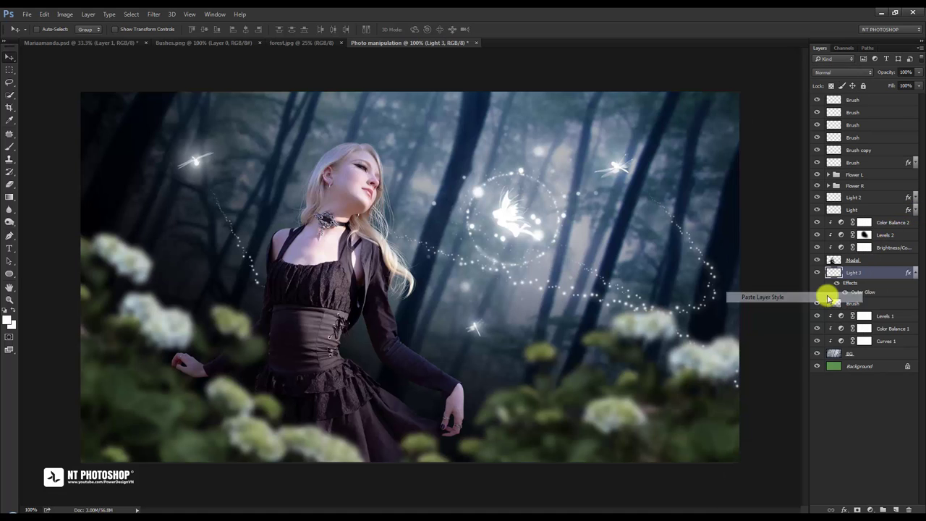
{"action": "left_click", "coordinate": [816, 303]}
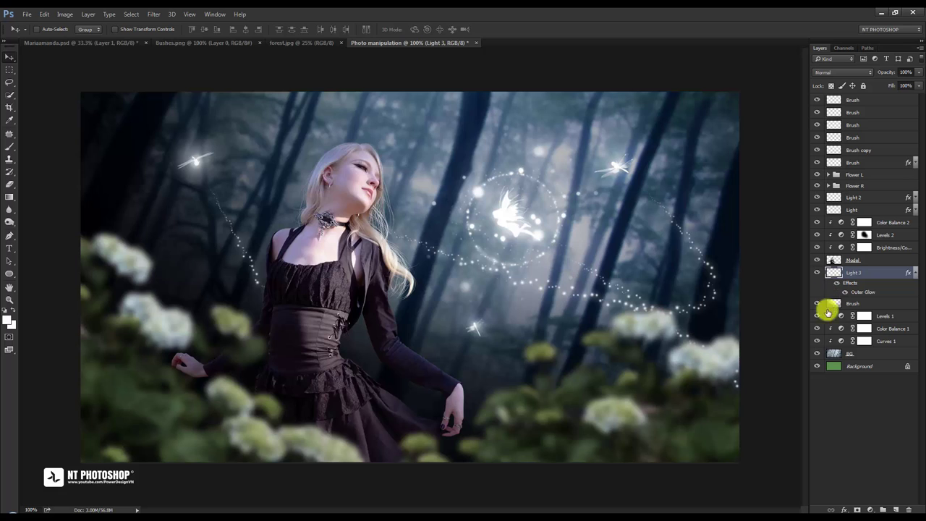
{"action": "left_click", "coordinate": [836, 411]}
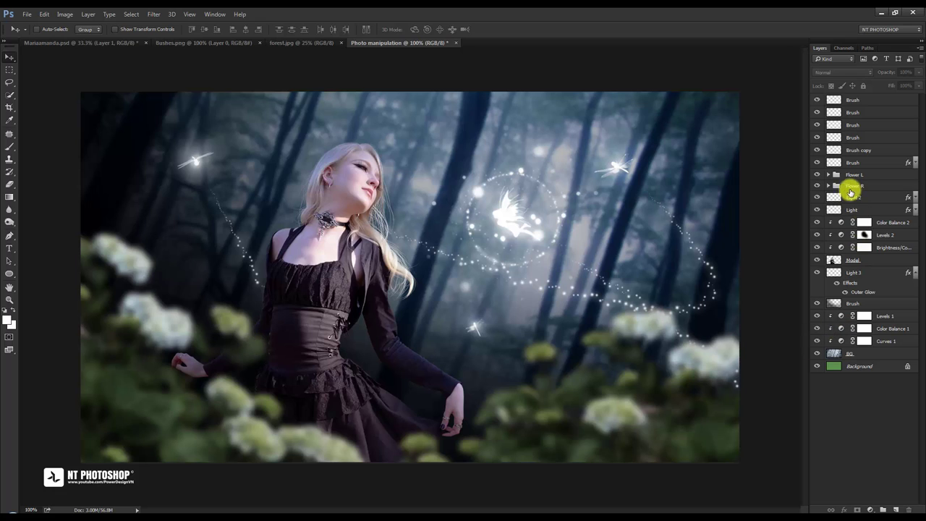
- Expand the Flower R group, select the Flower R layer and toggle its visibility to compare
{"action": "left_click", "coordinate": [827, 186]}
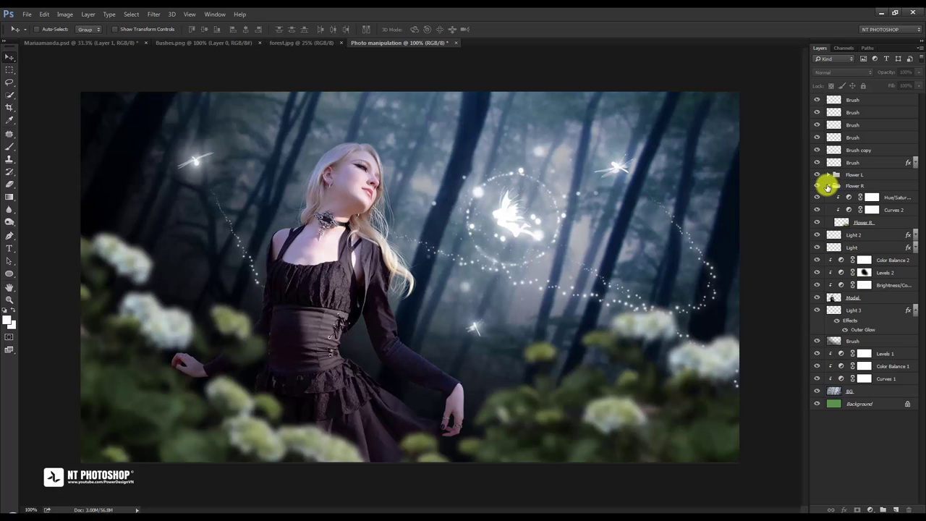
{"action": "left_click", "coordinate": [845, 222]}
{"action": "left_click", "coordinate": [818, 222]}
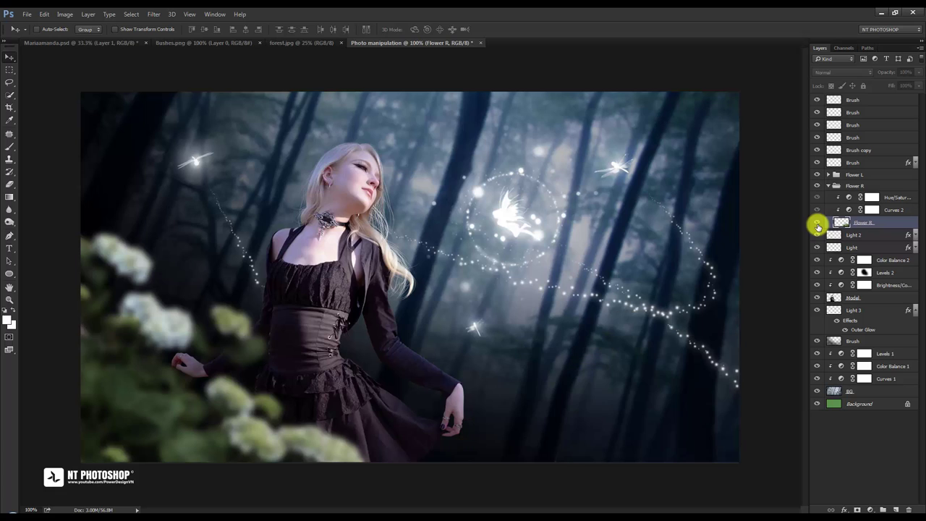
{"action": "left_click", "coordinate": [818, 225]}
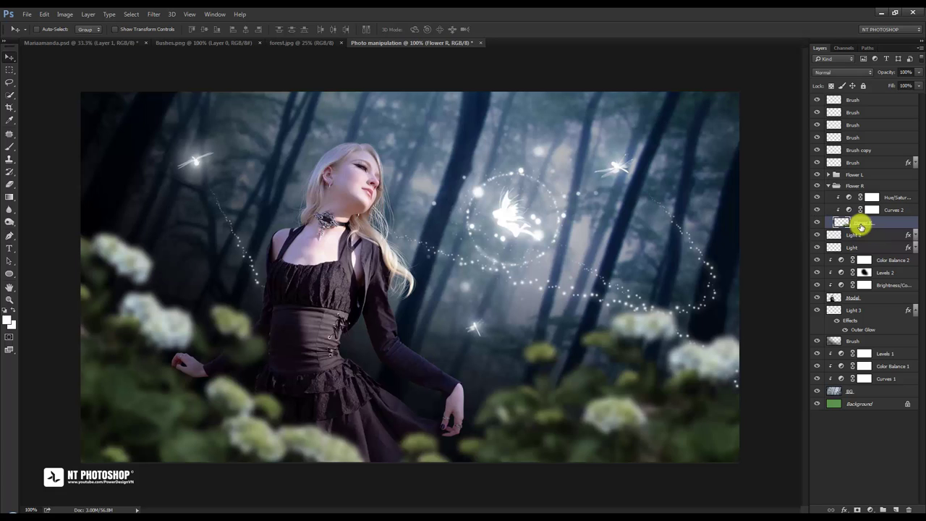
{"action": "left_click", "coordinate": [843, 510]}
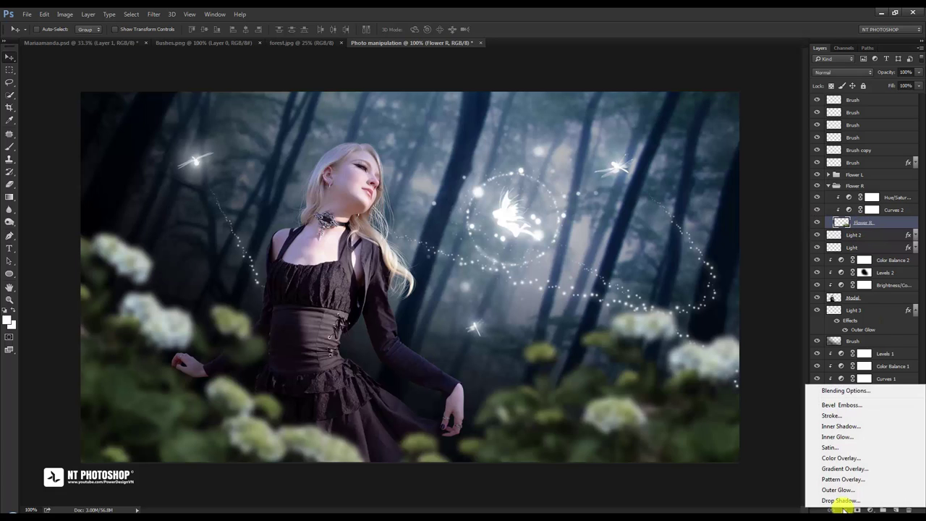
- Give Flower R a white Color Dodge inner shadow at 35% opacity with an adjusted size
{"action": "left_click", "coordinate": [858, 432]}
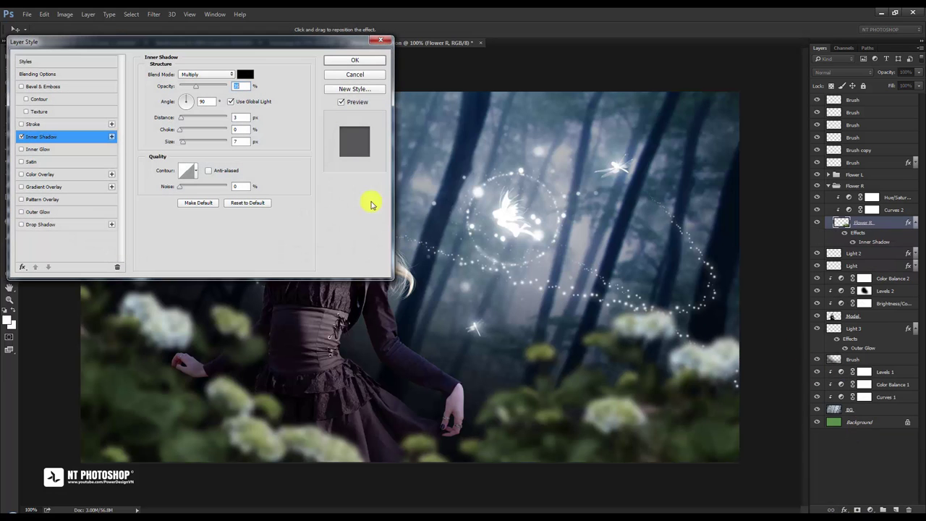
{"action": "left_click", "coordinate": [243, 75]}
{"action": "left_click_drag", "start_coordinate": [149, 118], "coordinate": [25, 79]}
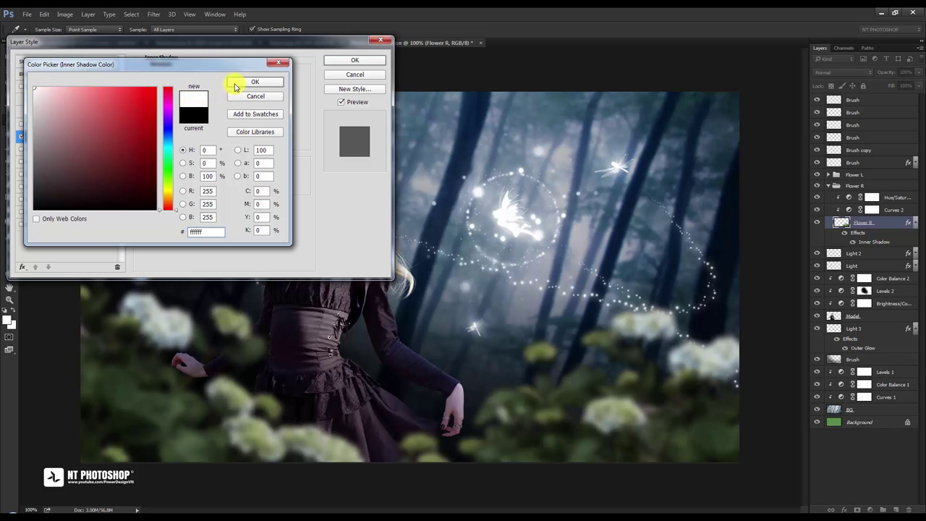
{"action": "left_click", "coordinate": [239, 83]}
{"action": "left_click", "coordinate": [224, 75]}
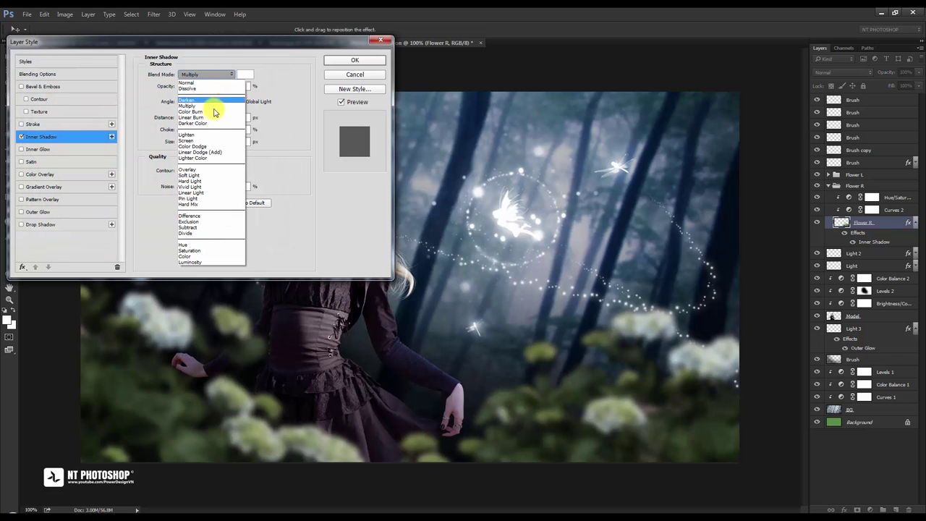
{"action": "left_click", "coordinate": [211, 147]}
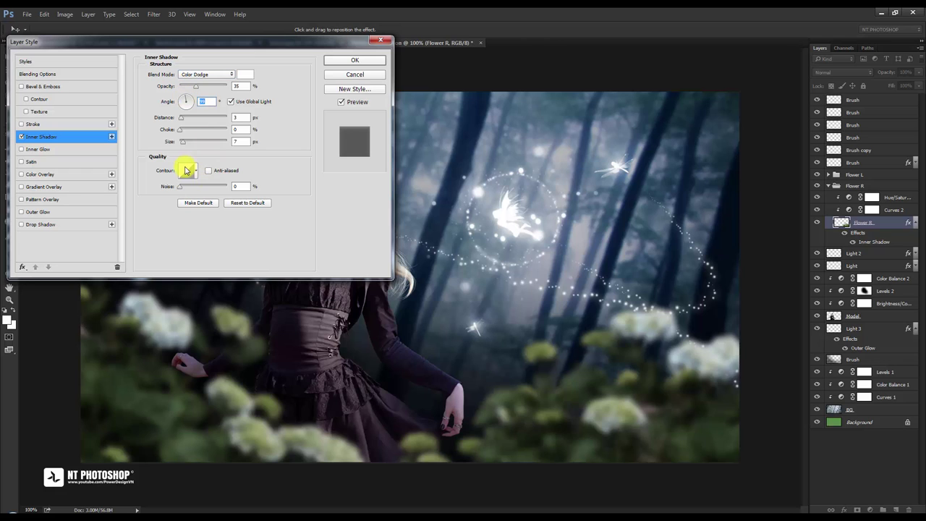
{"action": "mouse_move", "coordinate": [182, 142]}
{"action": "left_mouse_down"}
{"action": "mouse_move", "coordinate": [197, 145]}
{"action": "mouse_move", "coordinate": [189, 146]}
{"action": "left_mouse_up"}
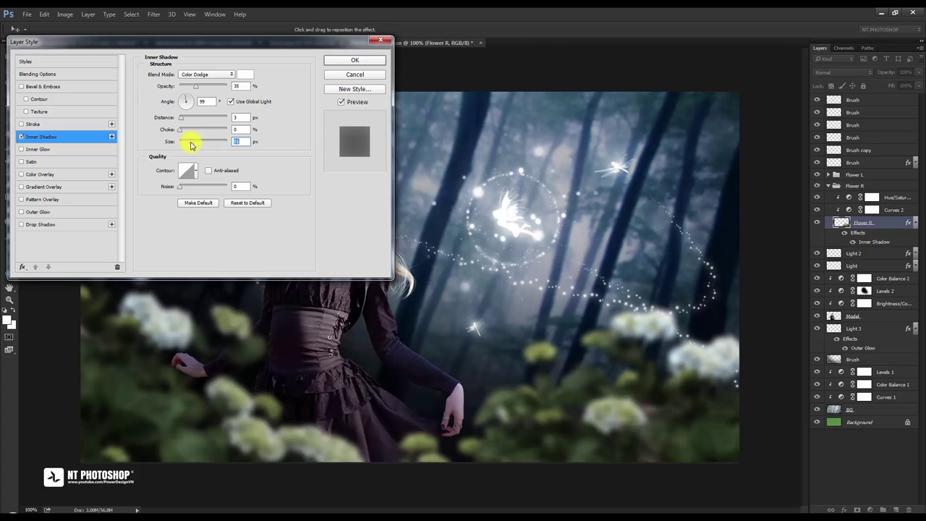
{"action": "left_click_drag", "start_coordinate": [191, 146], "coordinate": [199, 144]}
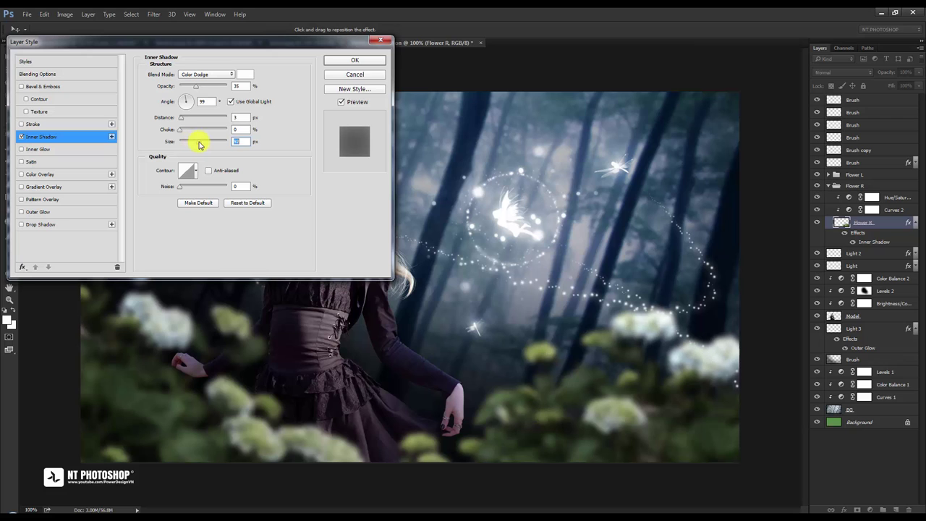
{"action": "left_click", "coordinate": [355, 60]}
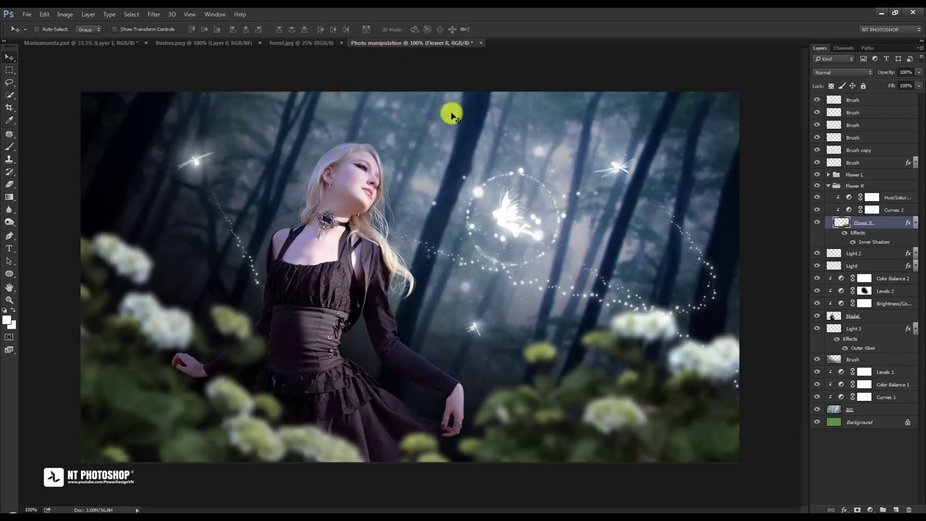
- Copy Flower R's layer style and paste it onto the Flower L layer
{"action": "right_click", "coordinate": [892, 227]}
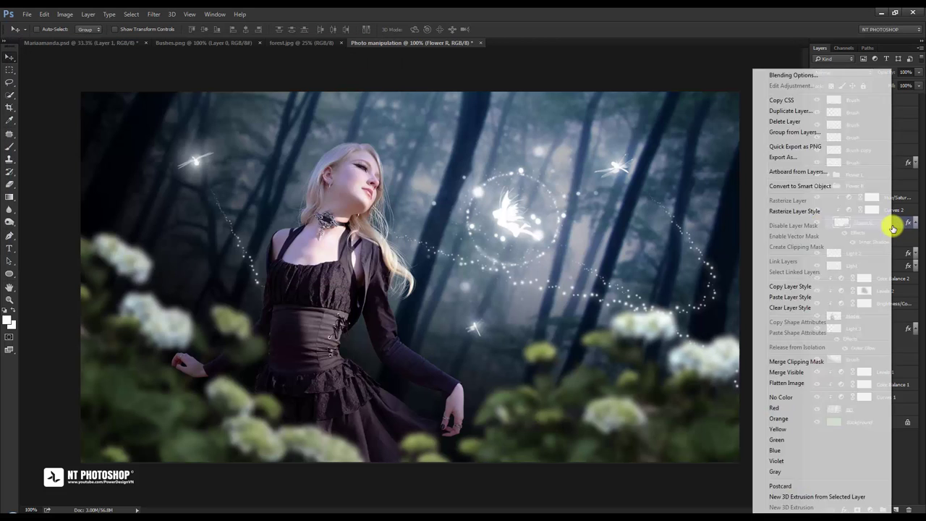
{"action": "left_click", "coordinate": [836, 289]}
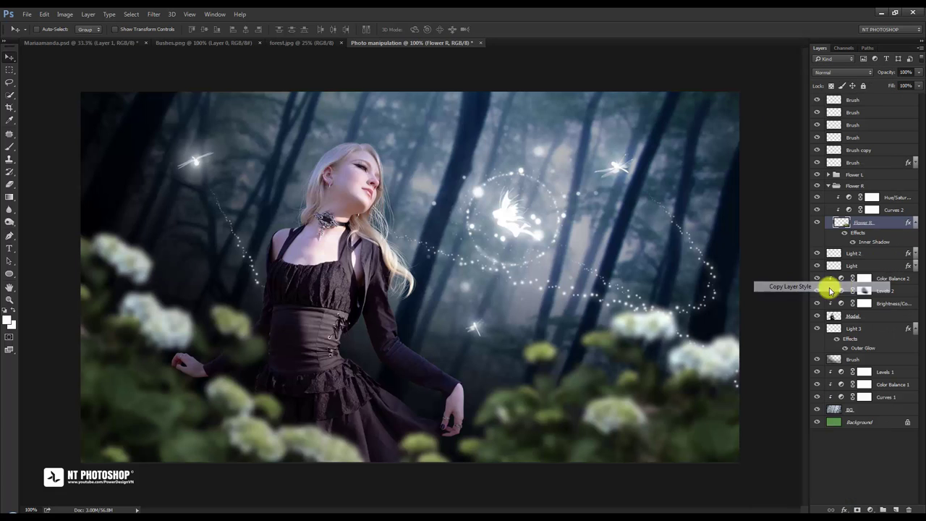
{"action": "left_click", "coordinate": [915, 222]}
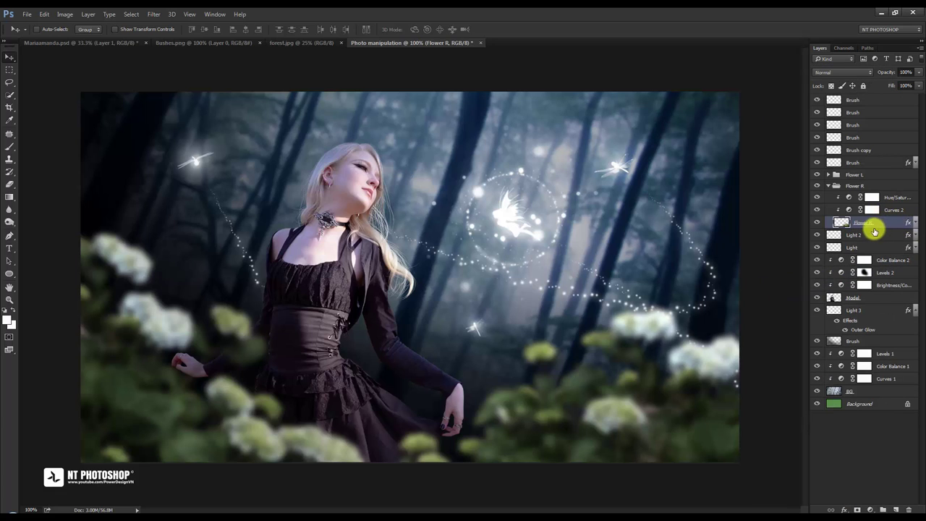
{"action": "left_click", "coordinate": [829, 182]}
{"action": "left_click", "coordinate": [828, 174]}
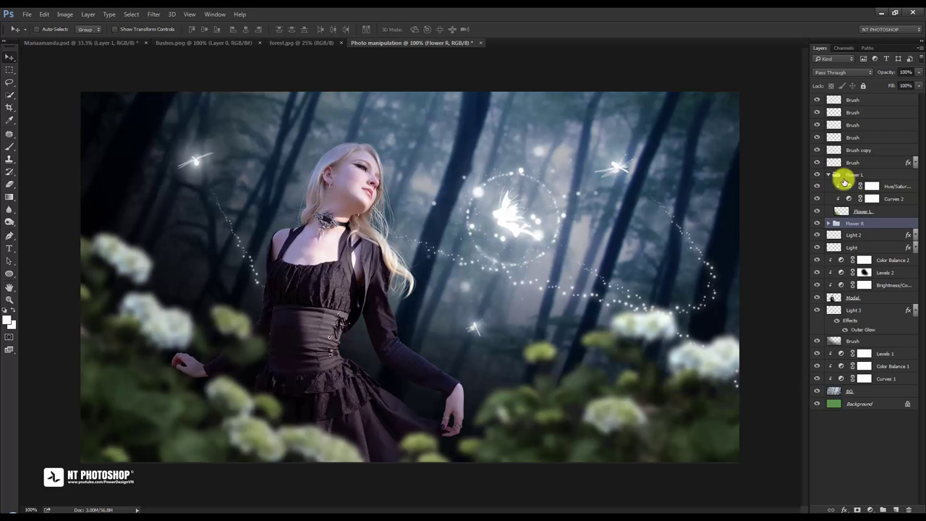
{"action": "left_click", "coordinate": [868, 212]}
{"action": "right_click", "coordinate": [869, 215]}
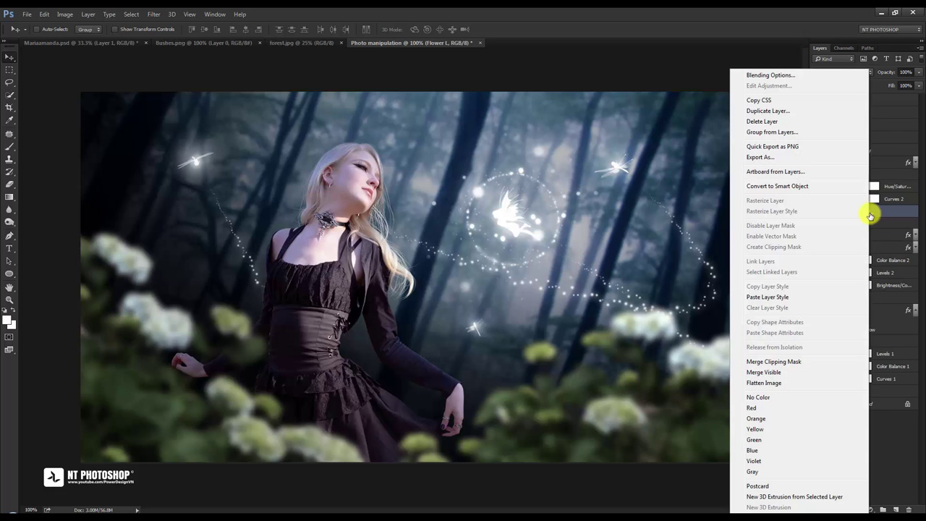
{"action": "left_click", "coordinate": [826, 296]}
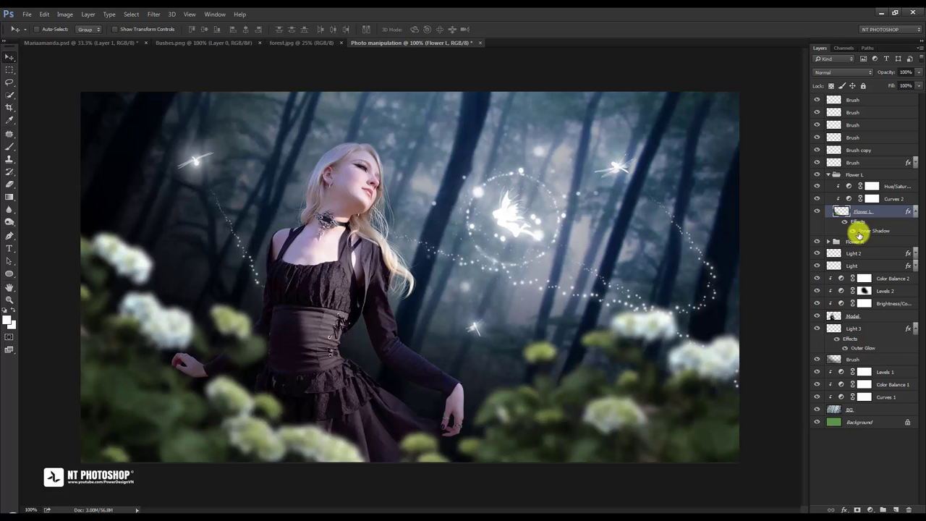
- Change Flower L's Inner Shadow angle to 49° and collapse the Flower L group
{"action": "double_click", "coordinate": [861, 231]}
{"action": "left_click_drag", "start_coordinate": [269, 41], "coordinate": [706, 112]}
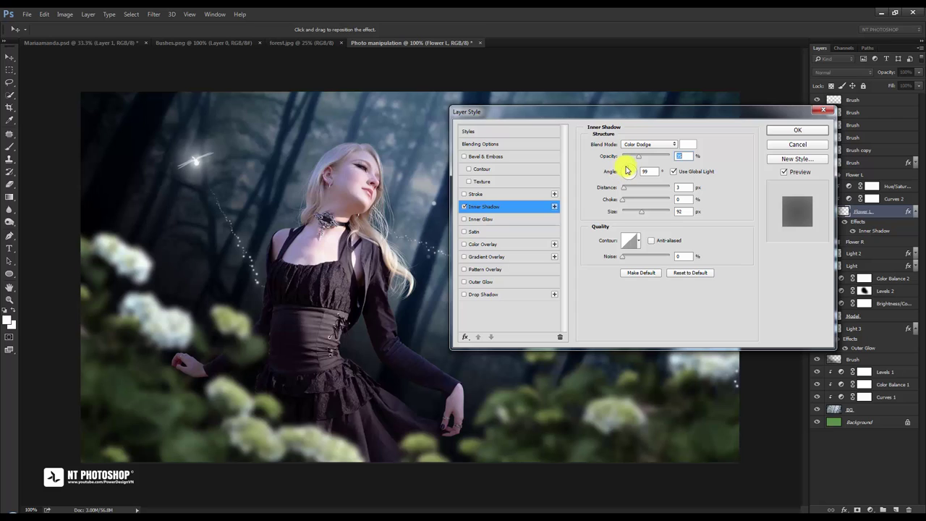
{"action": "key", "text": "Tab"}
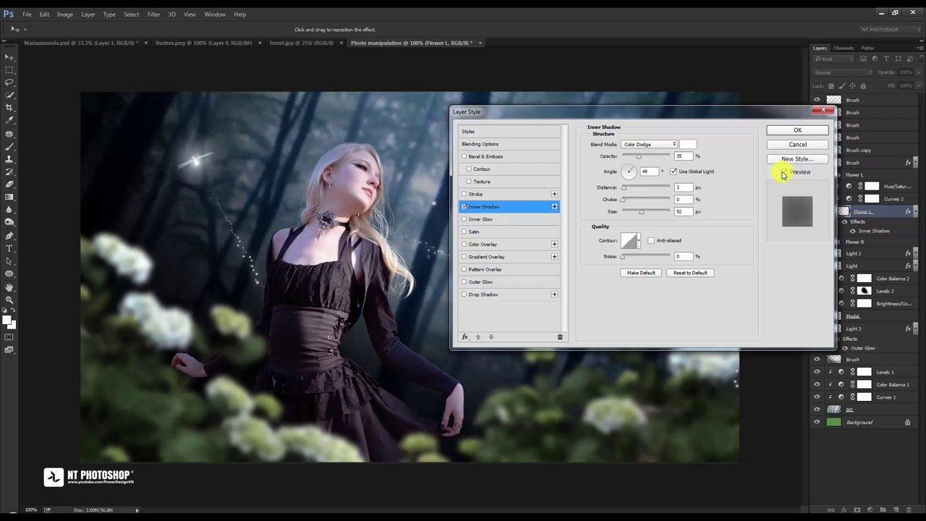
{"action": "left_click", "coordinate": [797, 131]}
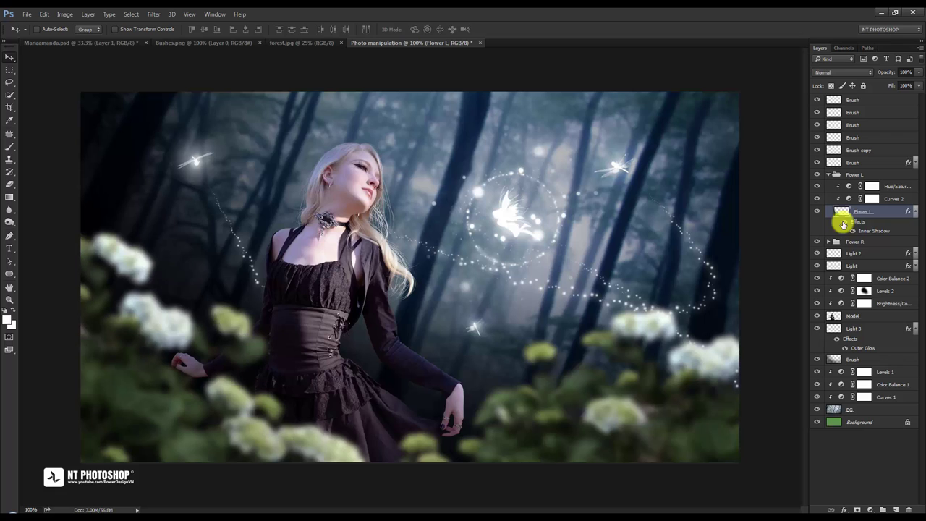
{"action": "left_click", "coordinate": [829, 176]}
- Add a new top layer named Brush and choose a soft round brush at size 50
{"action": "left_click", "coordinate": [845, 389]}
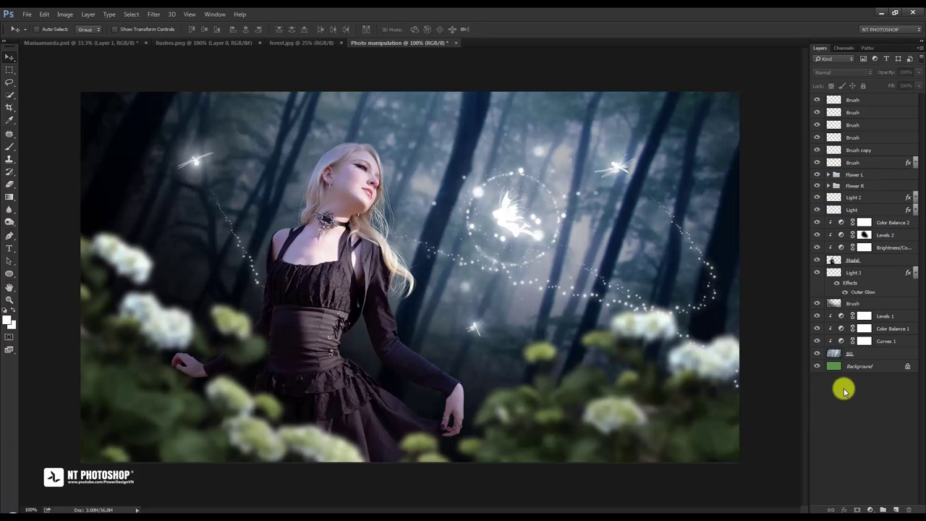
{"action": "key", "text": "ctrl+minus"}
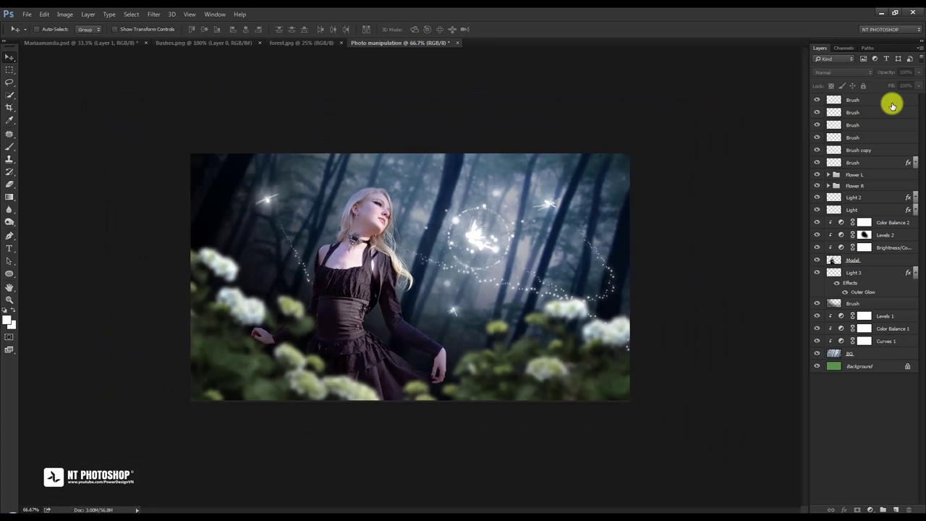
{"action": "left_click", "coordinate": [895, 510]}
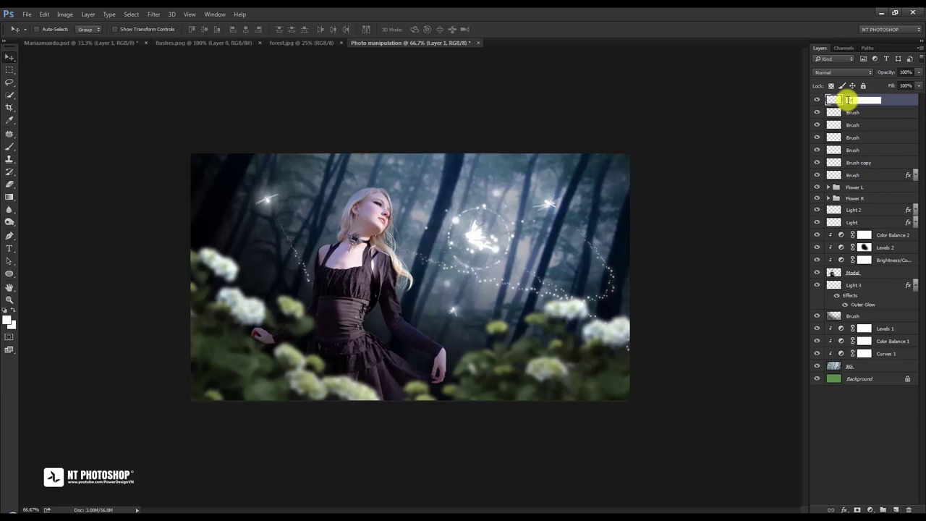
{"action": "type", "text": "Brush"}
{"action": "key", "text": "Return"}
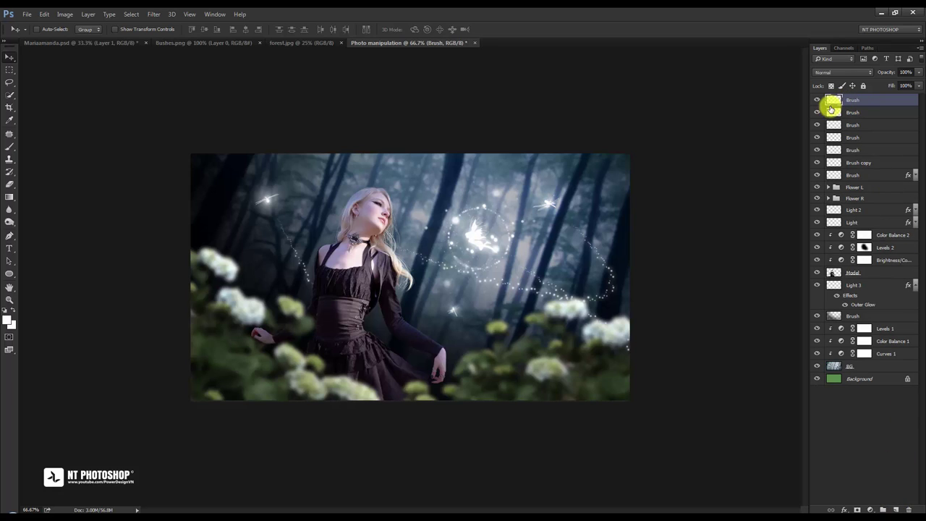
{"action": "left_click", "coordinate": [10, 147]}
{"action": "right_click", "coordinate": [361, 223]}
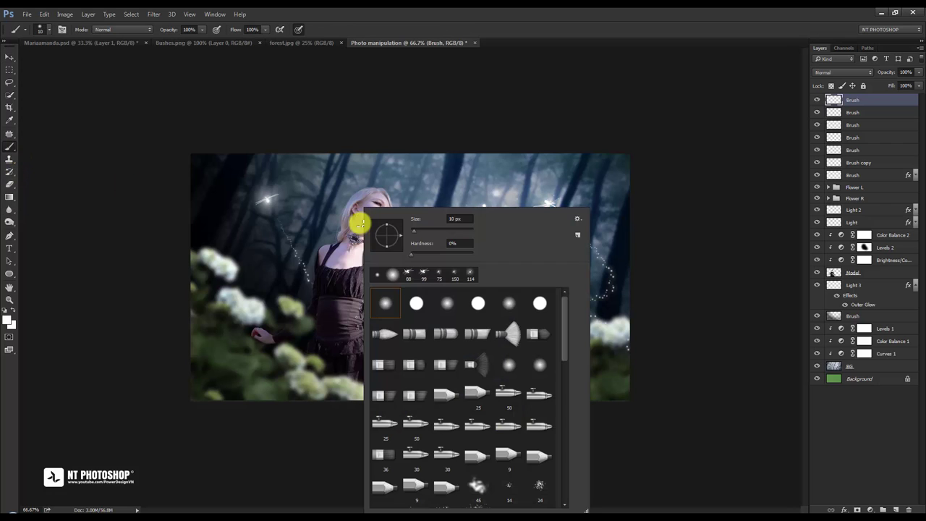
{"action": "double_click", "coordinate": [380, 310]}
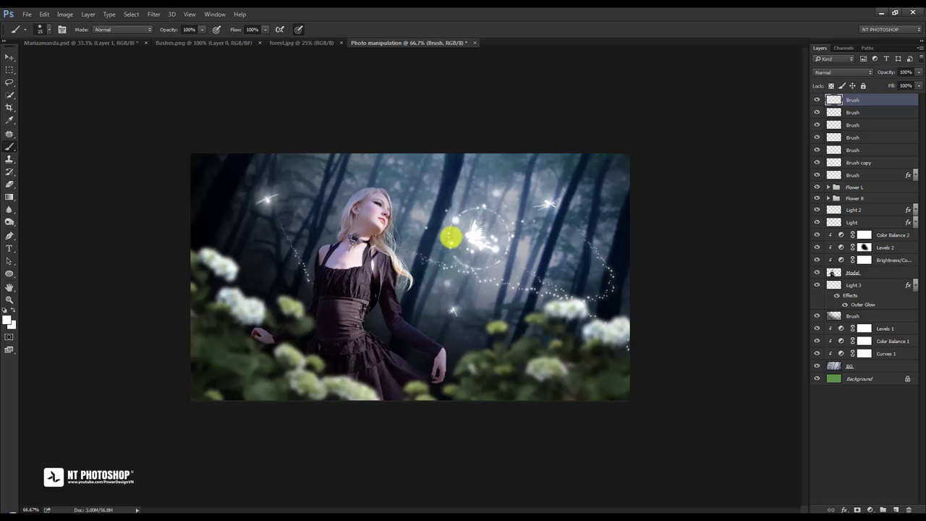
{"action": "key", "text": "bracketright"}
{"action": "key", "text": "bracketright"}
{"action": "key", "text": "bracketright"}
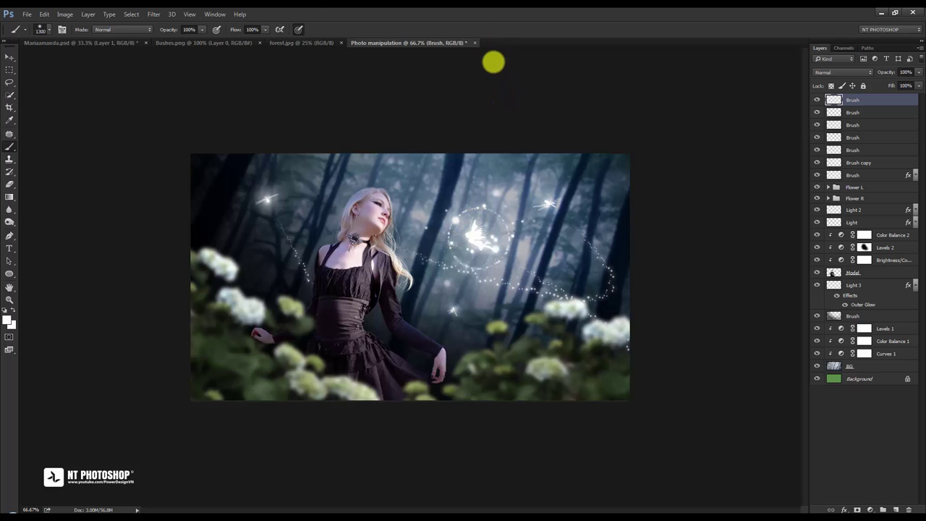
- Paint a white glow across the upper forest and fade the layer to 33% opacity
{"action": "left_click", "coordinate": [493, 62]}
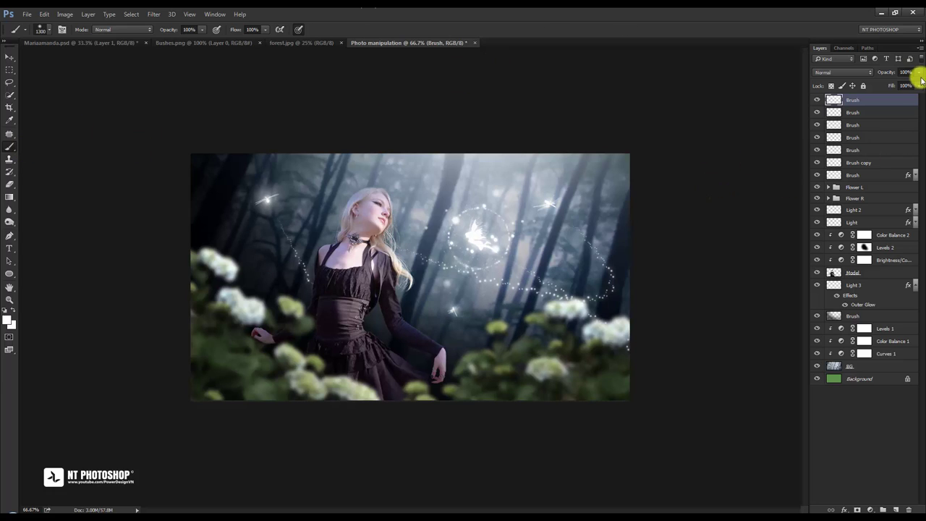
{"action": "left_click_drag", "start_coordinate": [919, 73], "coordinate": [885, 85]}
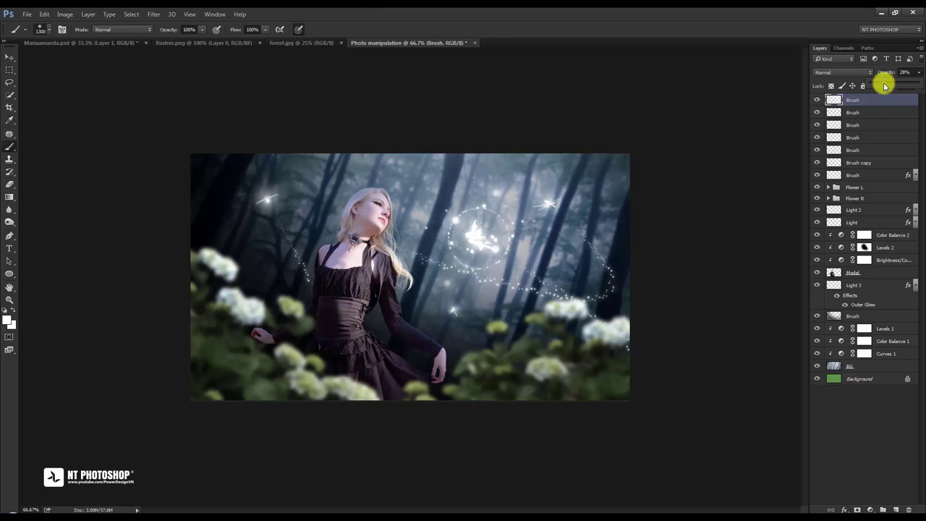
{"action": "left_click", "coordinate": [817, 99]}
{"action": "left_click", "coordinate": [817, 99]}
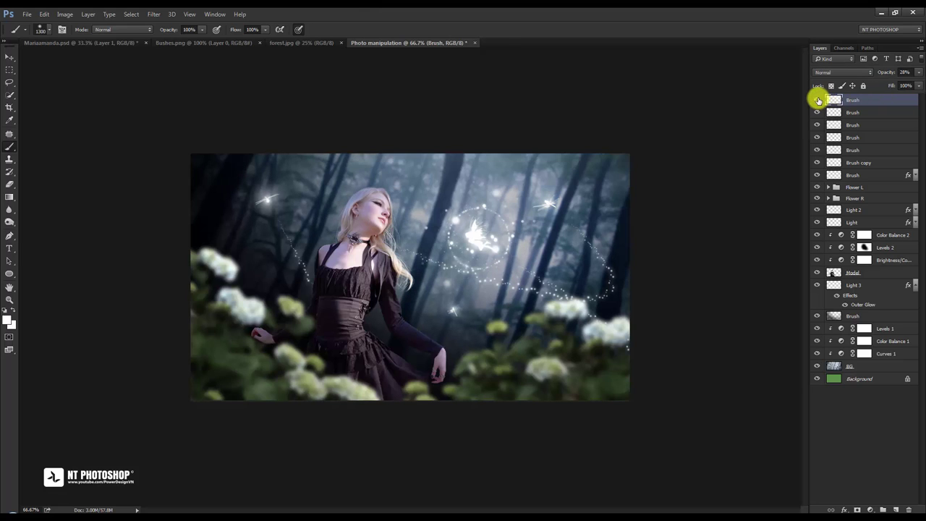
{"action": "left_click", "coordinate": [918, 73]}
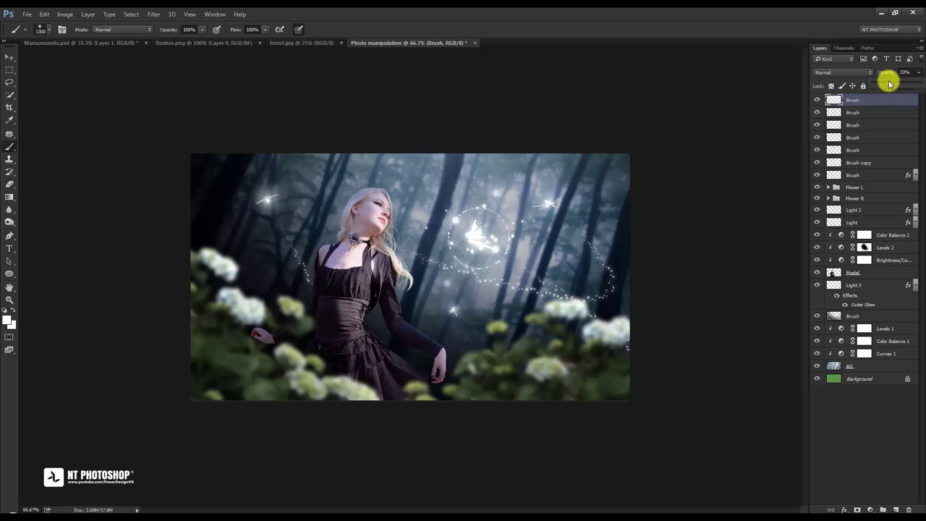
{"action": "left_click", "coordinate": [816, 100]}
{"action": "left_click", "coordinate": [817, 100]}
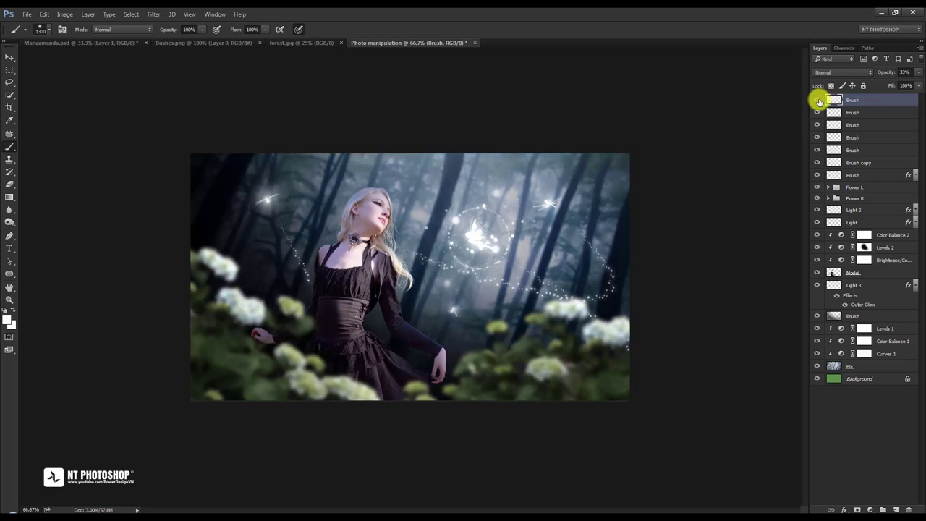
{"action": "left_click", "coordinate": [850, 425]}
{"action": "key", "text": "ctrl+1"}
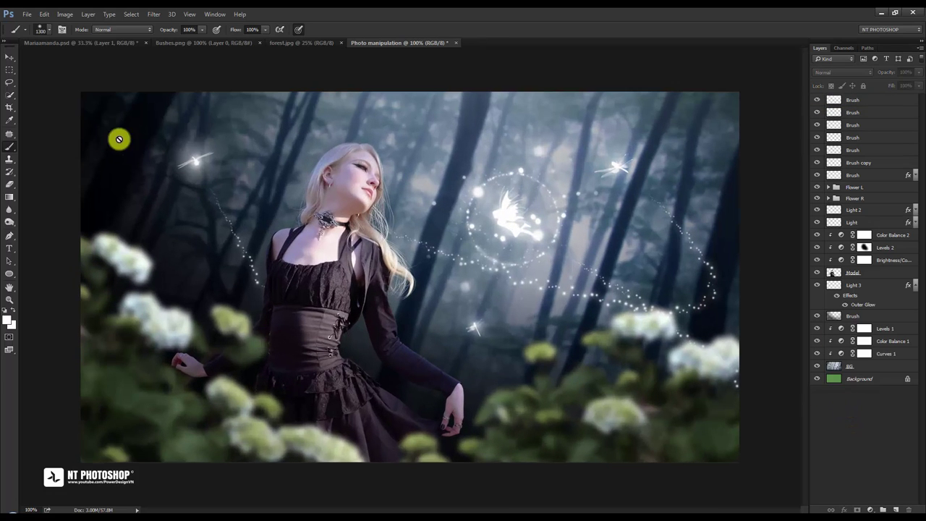
- With the Move tool active, collapse Light 3's effects and select the lower Brush layer
{"action": "left_click", "coordinate": [9, 60]}
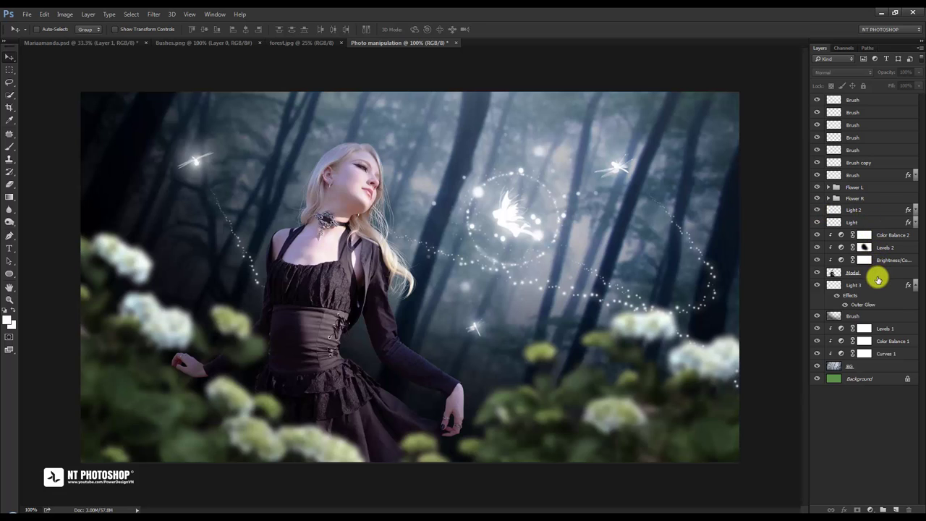
{"action": "left_click", "coordinate": [915, 285]}
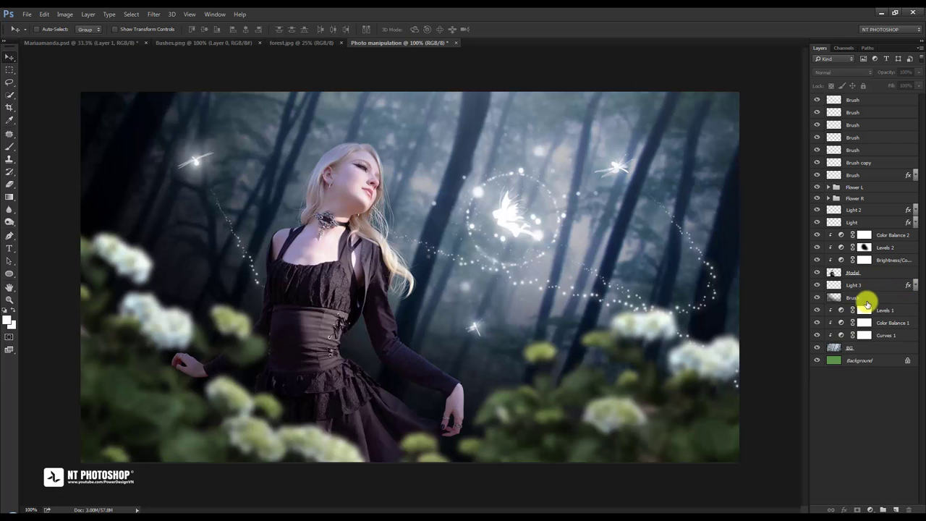
{"action": "left_click", "coordinate": [818, 298]}
{"action": "left_click", "coordinate": [817, 298]}
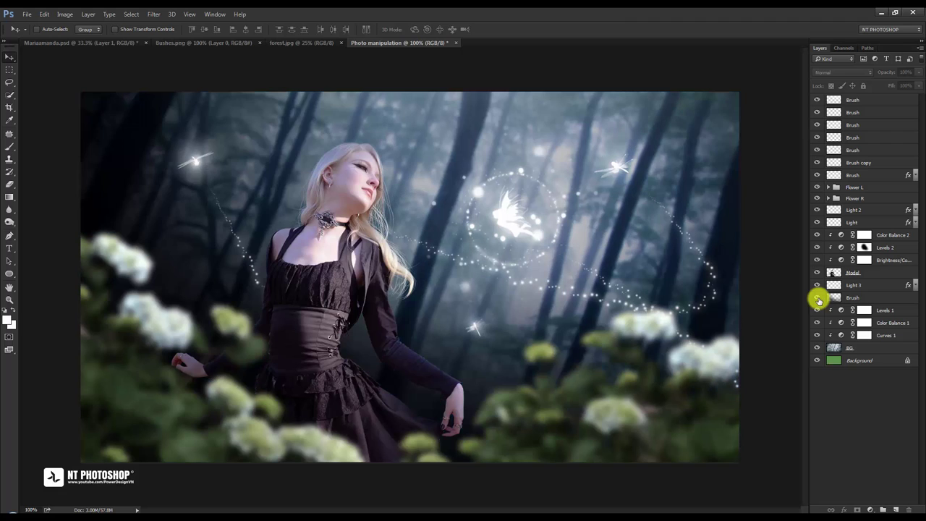
{"action": "left_click", "coordinate": [875, 298]}
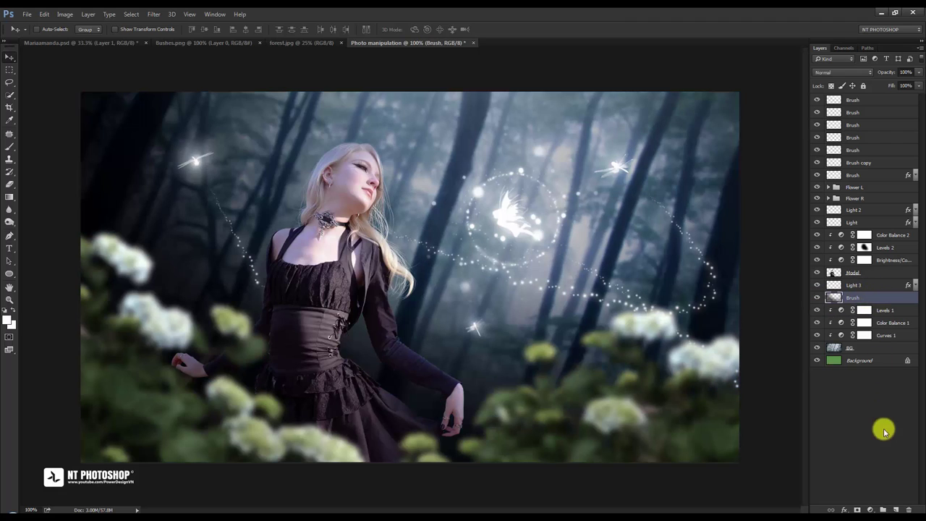
- Add a new layer named Brush and choose a smaller soft round brush
{"action": "left_click", "coordinate": [895, 509]}
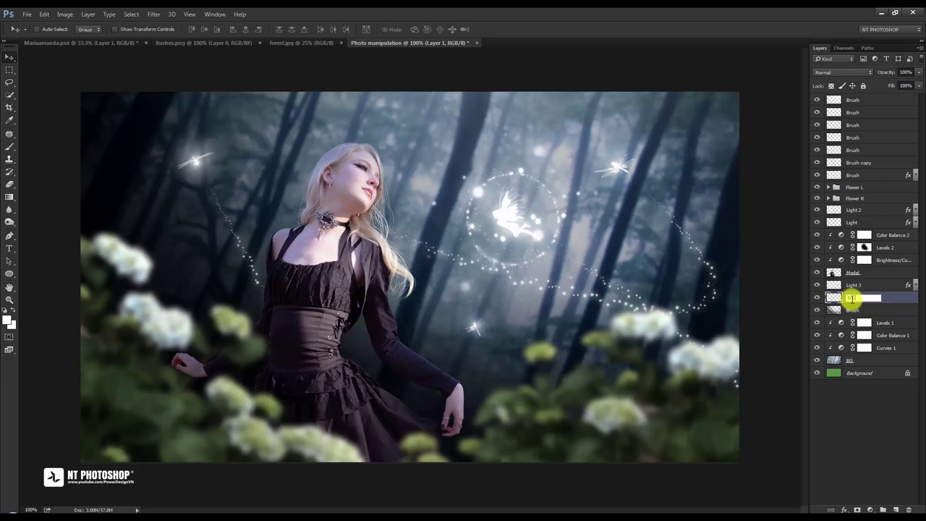
{"action": "key", "text": "Return"}
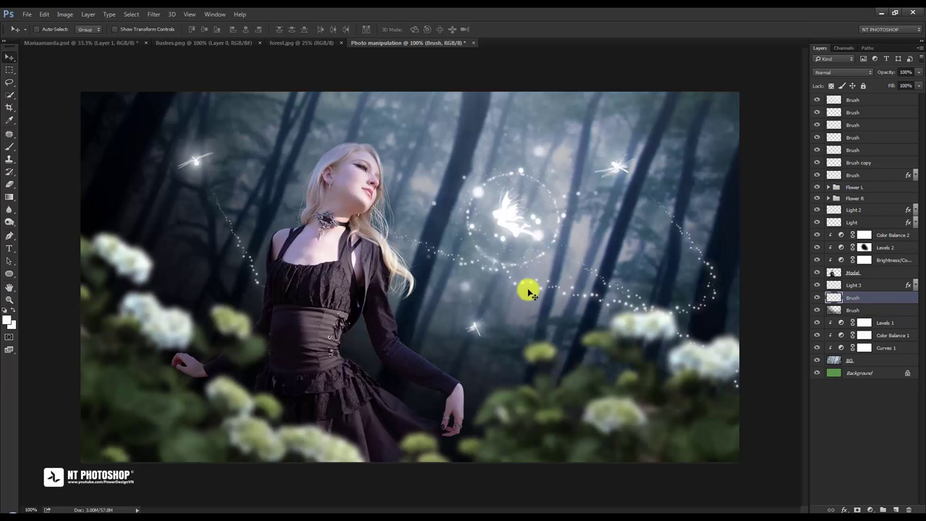
{"action": "left_click", "coordinate": [11, 147]}
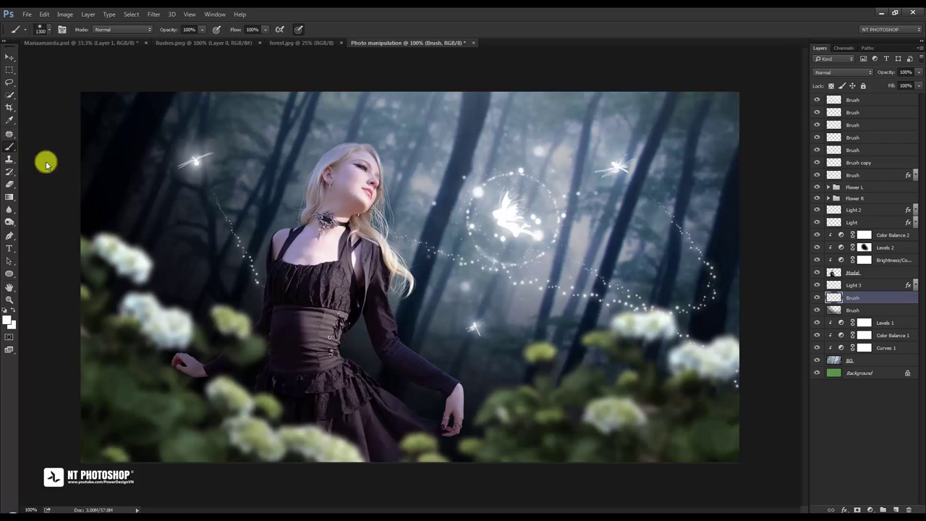
{"action": "right_click", "coordinate": [186, 171]}
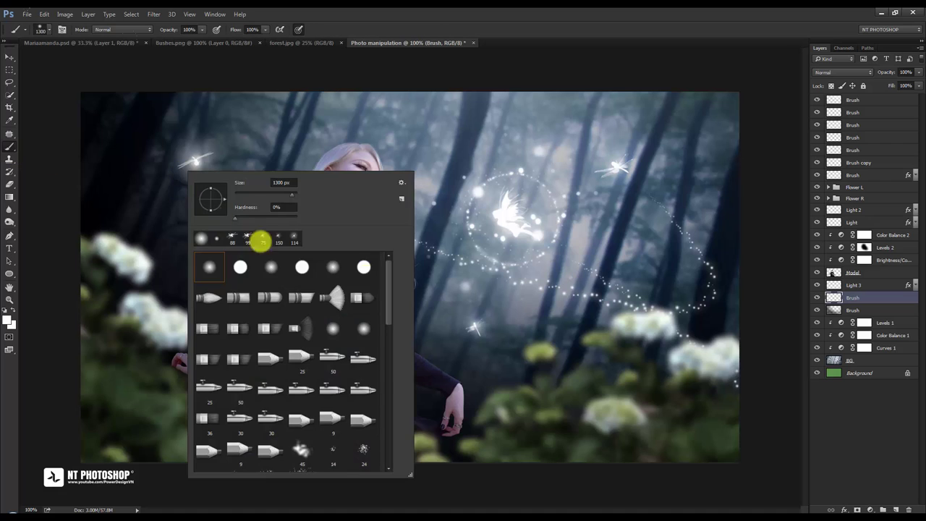
{"action": "double_click", "coordinate": [203, 269]}
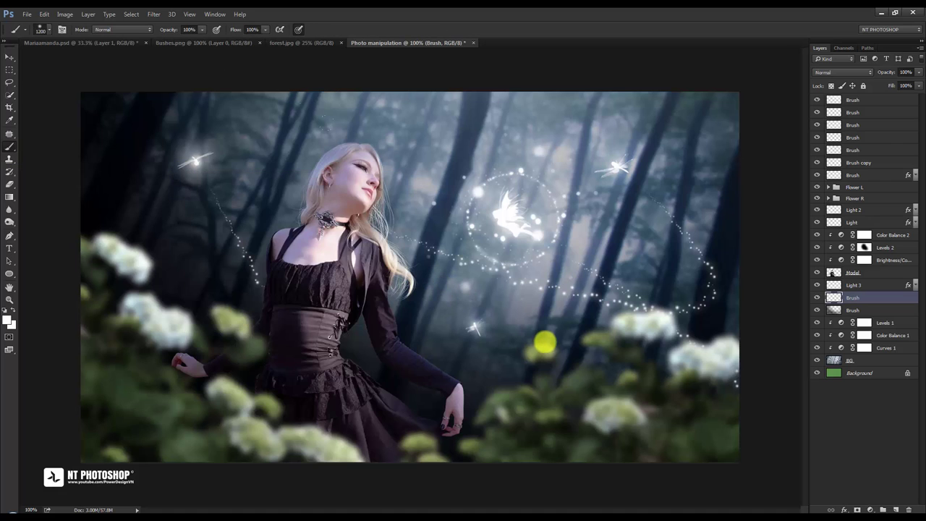
{"action": "key", "text": "bracketleft"}
{"action": "key", "text": "bracketleft"}
{"action": "key", "text": "bracketleft"}
- Set the Brush layer to Overlay and paint soft light over the flowers beside the model's hand
{"action": "left_click", "coordinate": [860, 72]}
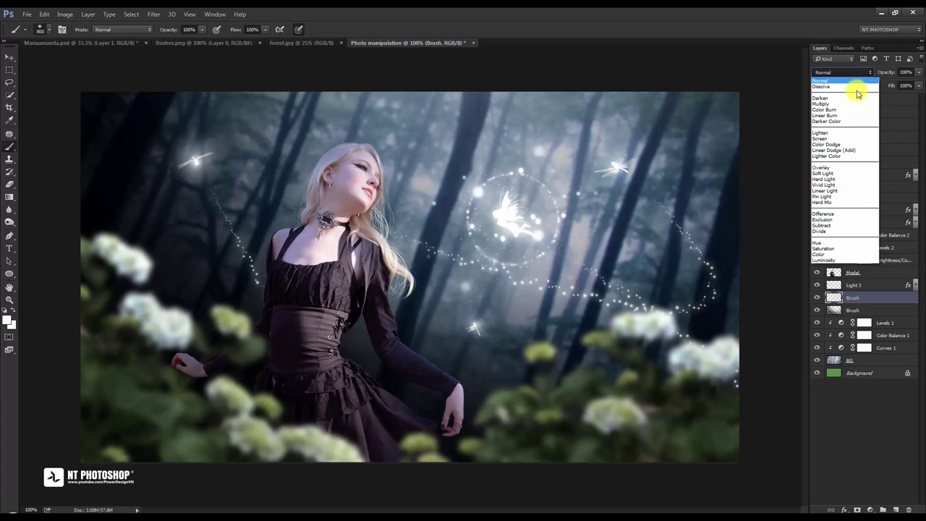
{"action": "left_click", "coordinate": [845, 167]}
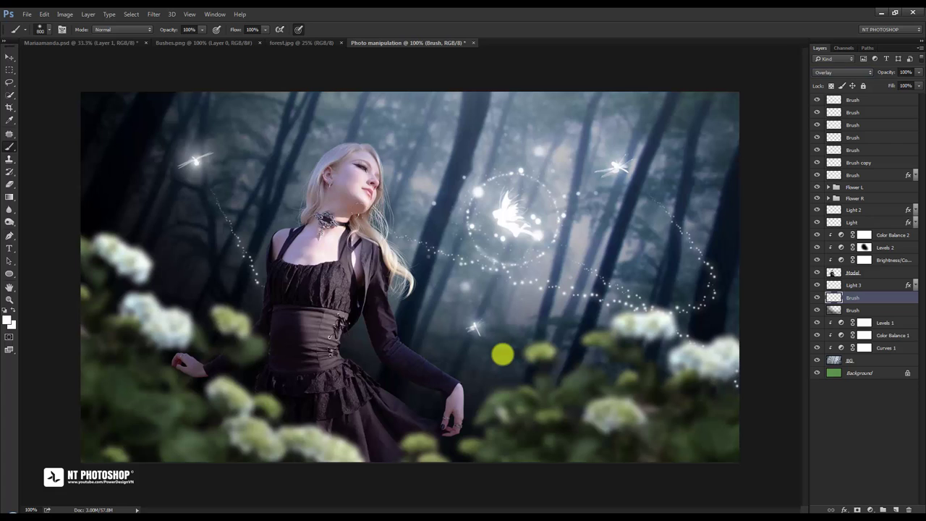
{"action": "key", "text": "bracketleft"}
{"action": "key", "text": "bracketleft"}
{"action": "key", "text": "bracketleft"}
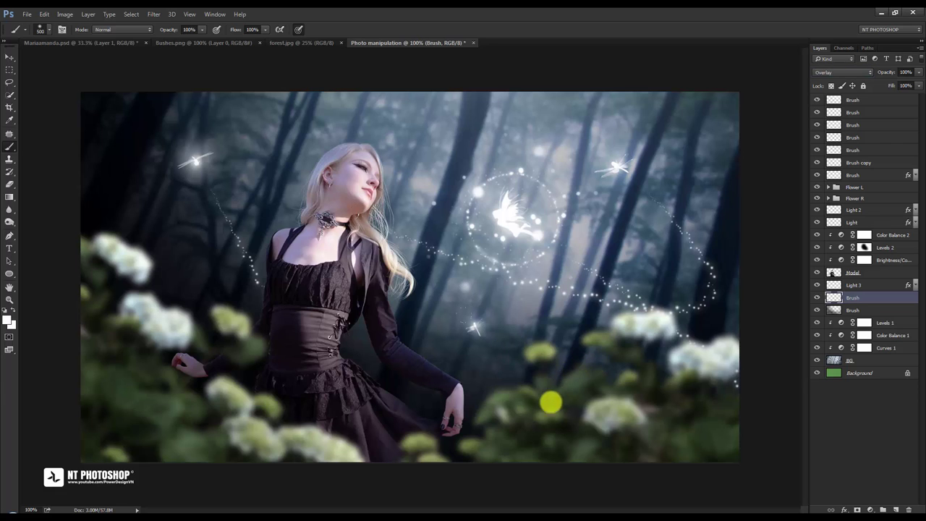
{"action": "left_click_drag", "start_coordinate": [499, 420], "coordinate": [579, 290]}
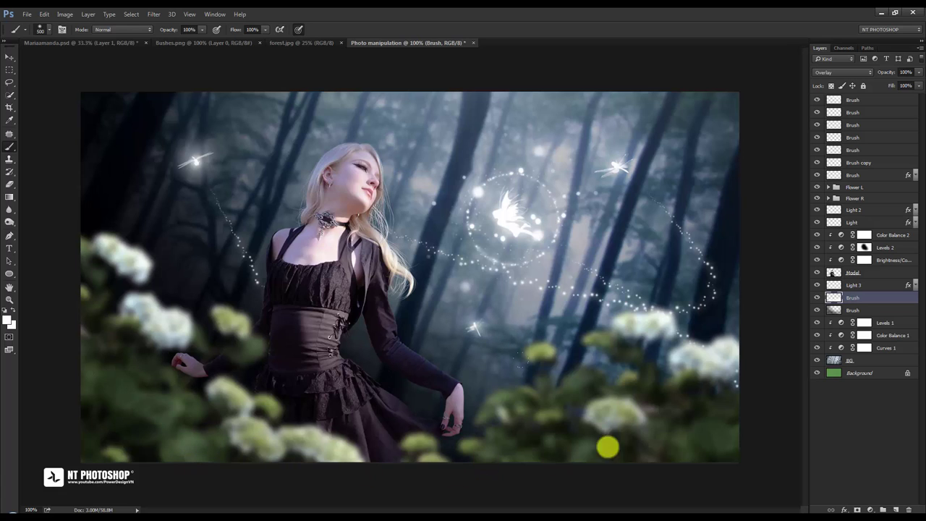
{"action": "key", "text": "bracketleft"}
{"action": "key", "text": "bracketleft"}
{"action": "key", "text": "bracketleft"}
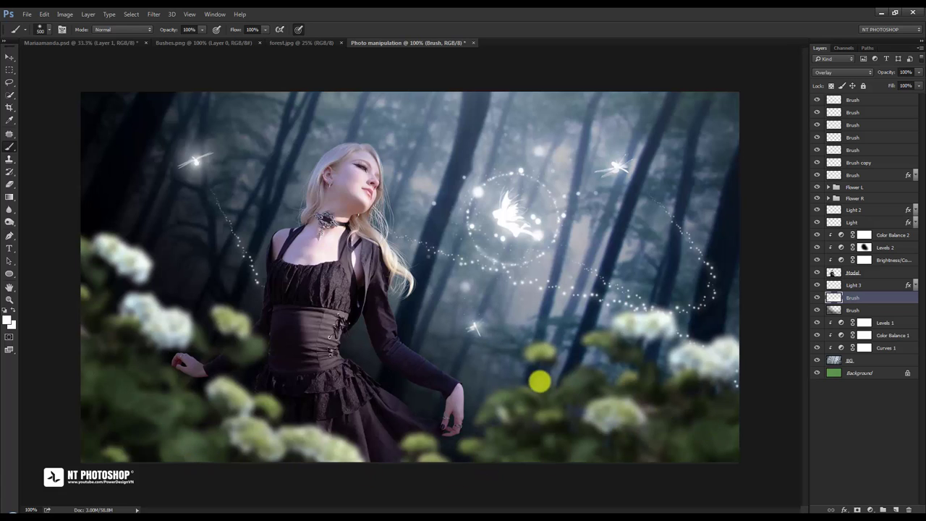
{"action": "left_click", "coordinate": [477, 328]}
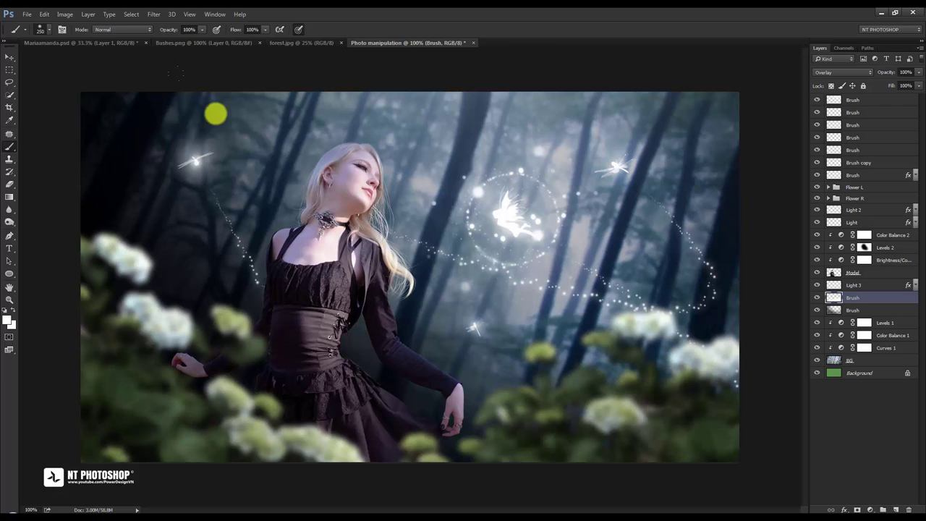
{"action": "left_click", "coordinate": [9, 56]}
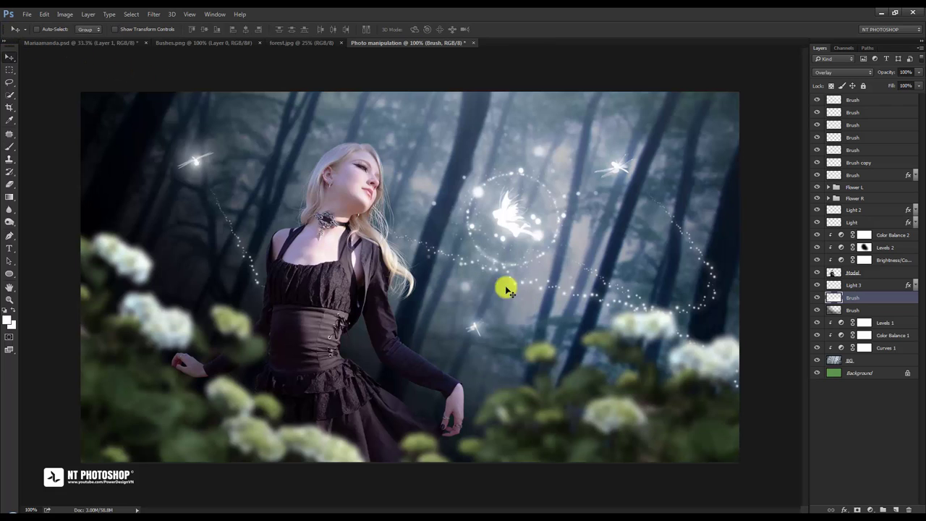
- Stamp all visible layers above the top Brush layer into a new layer named Final
{"action": "left_click", "coordinate": [848, 423]}
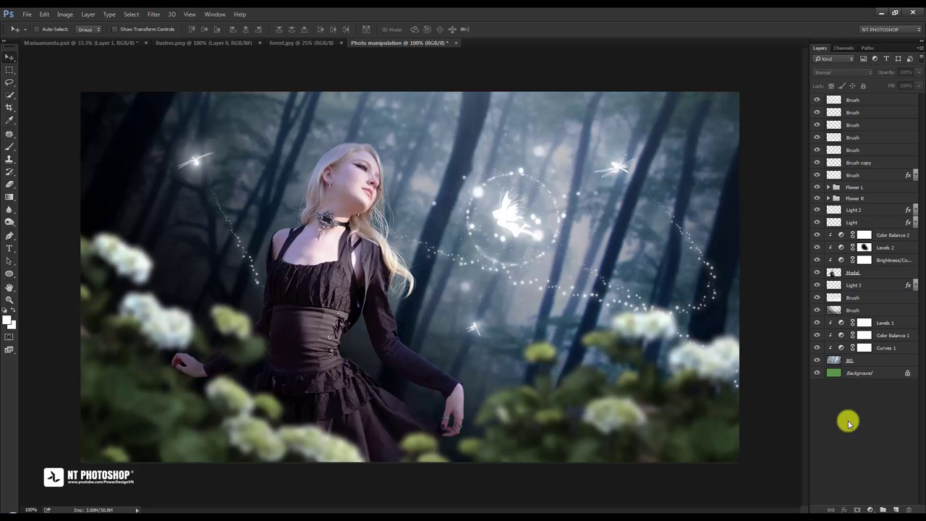
{"action": "key", "text": "ctrl+plus"}
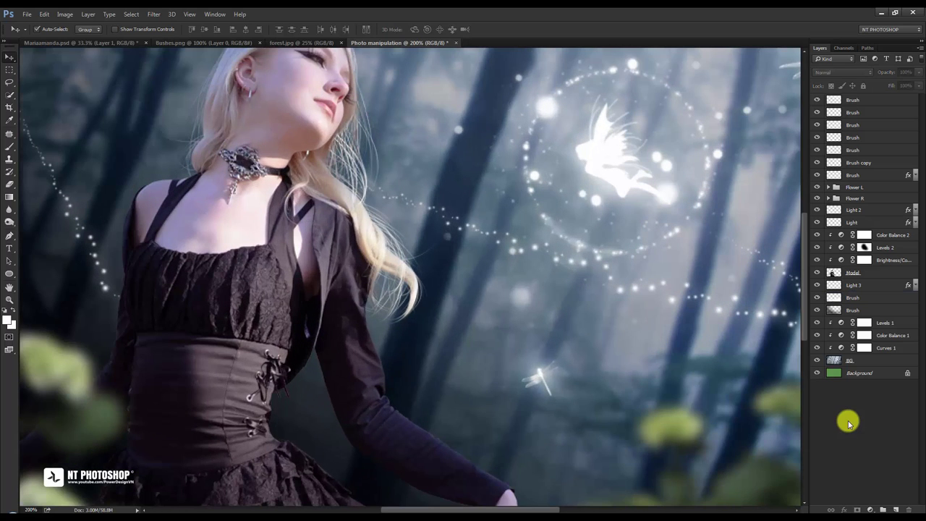
{"action": "key", "text": "ctrl+minus"}
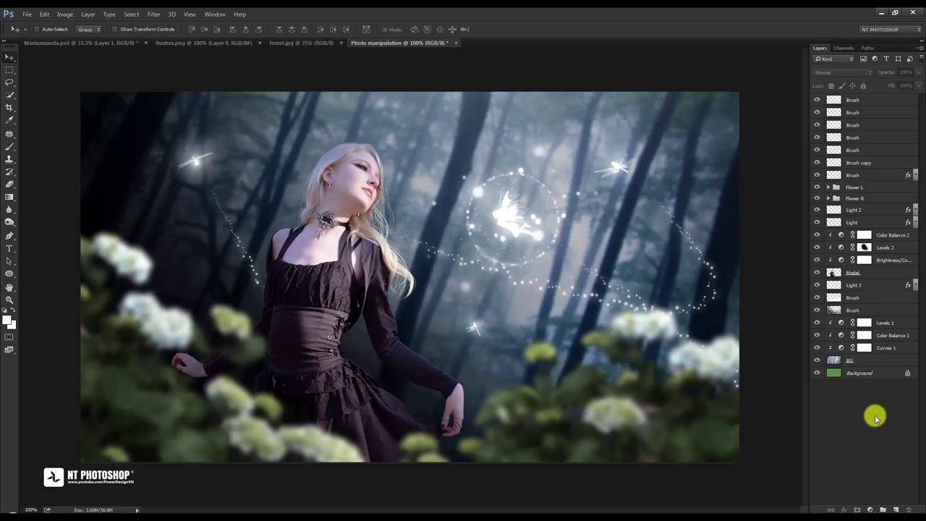
{"action": "left_click", "coordinate": [870, 101]}
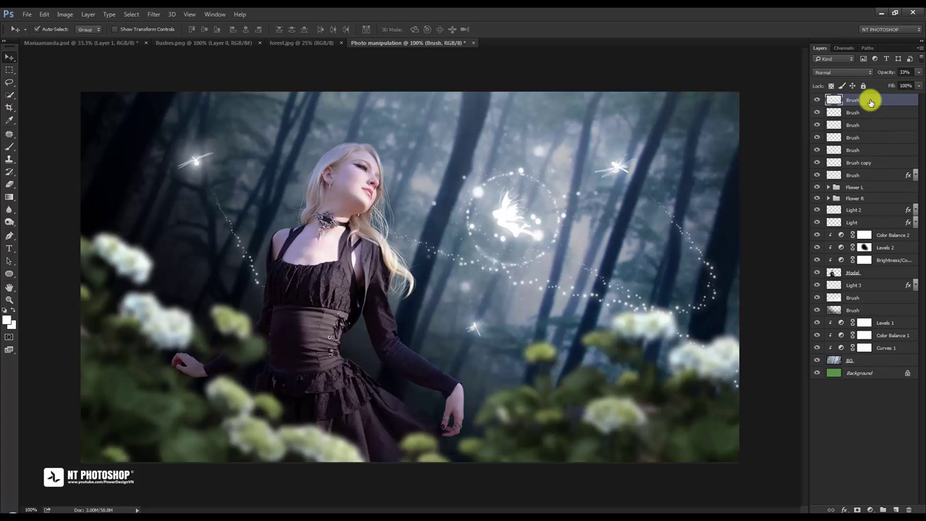
{"action": "key", "text": "ctrl+shift+alt+e"}
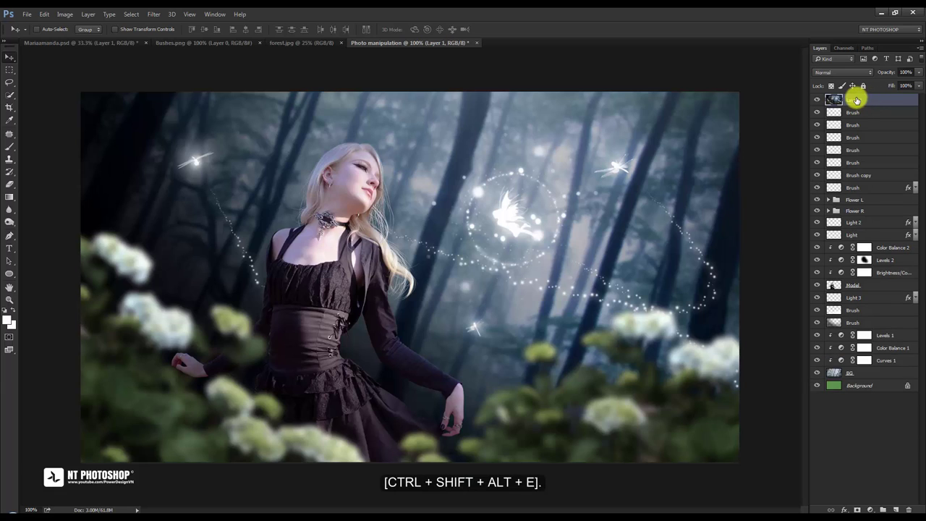
{"action": "double_click", "coordinate": [856, 100]}
{"action": "type", "text": "Final"}
{"action": "key", "text": "Return"}
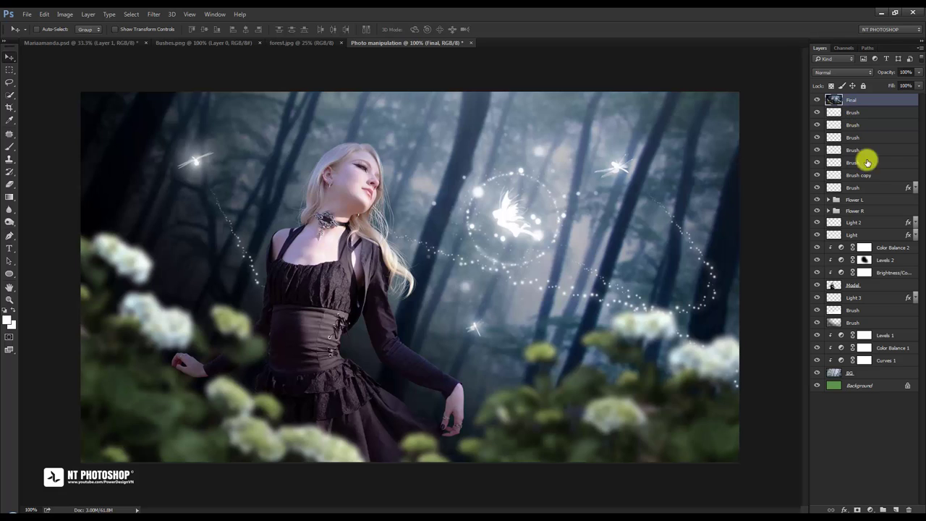
{"action": "left_click", "coordinate": [870, 510]}
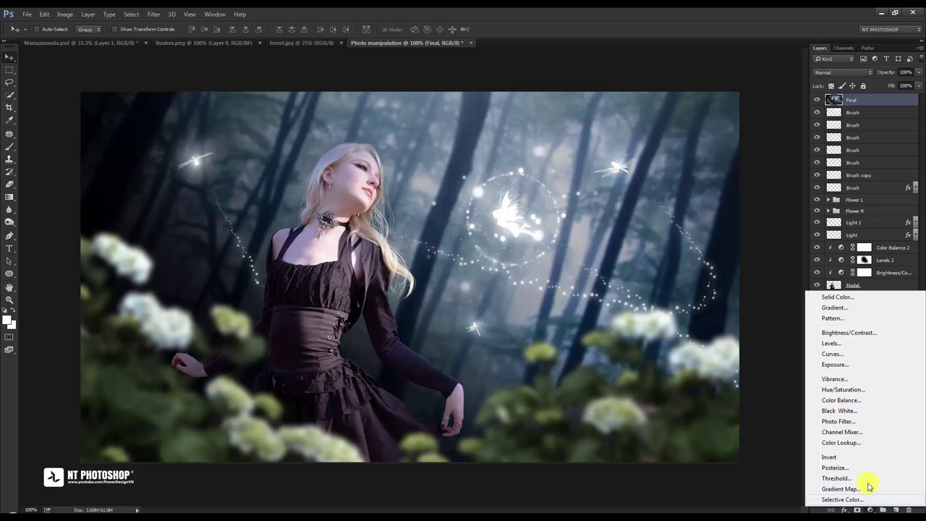
- Add a Curves adjustment lowering the Blue highlights to 215, then compare it on and off
{"action": "left_click", "coordinate": [870, 356]}
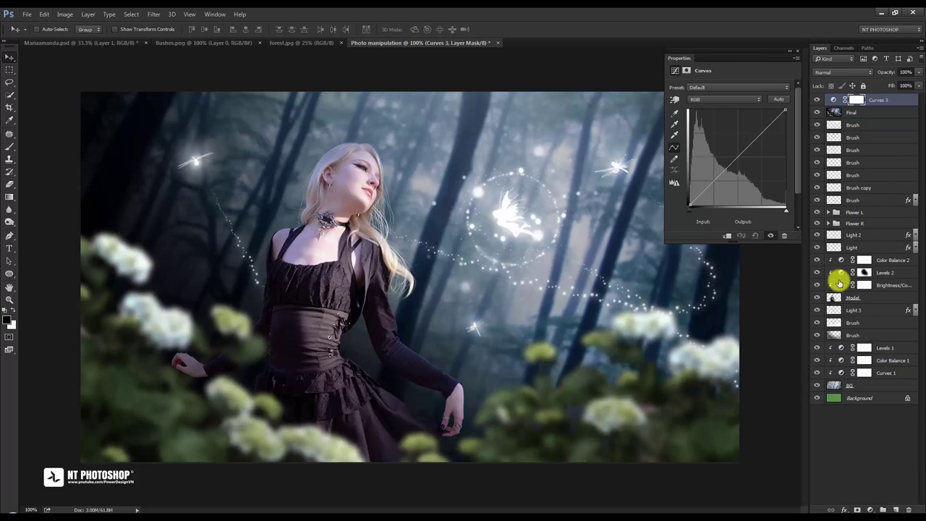
{"action": "left_click", "coordinate": [758, 100]}
{"action": "left_click", "coordinate": [730, 125]}
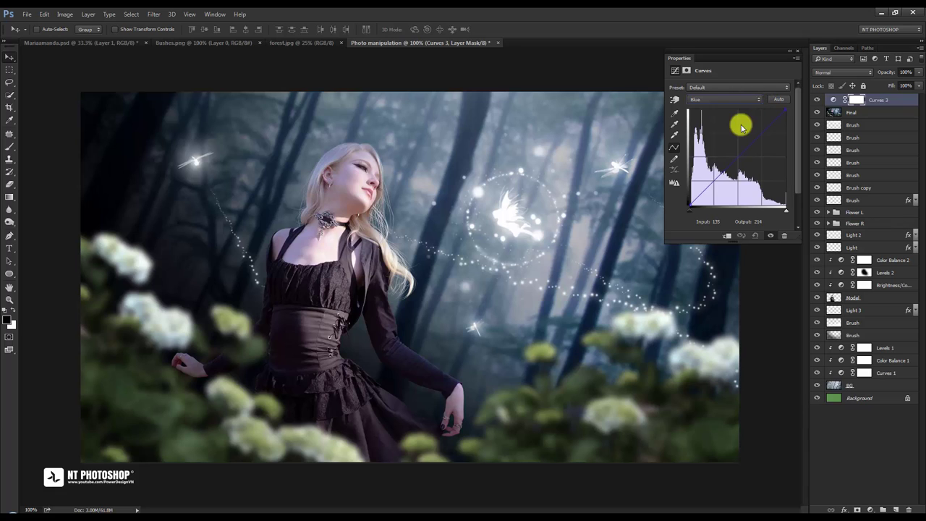
{"action": "mouse_move", "coordinate": [705, 208]}
{"action": "left_mouse_down"}
{"action": "mouse_move", "coordinate": [692, 209]}
{"action": "mouse_move", "coordinate": [682, 190]}
{"action": "left_mouse_up"}
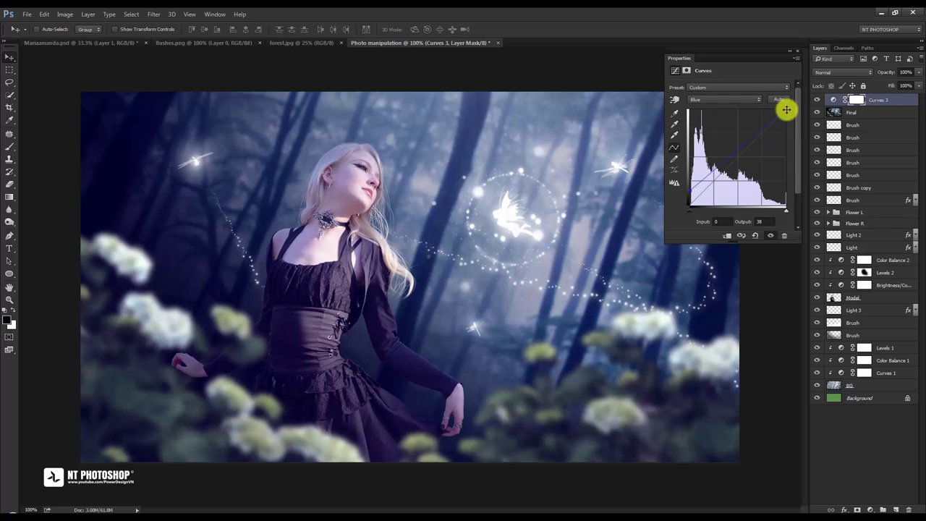
{"action": "left_click_drag", "start_coordinate": [787, 109], "coordinate": [792, 123]}
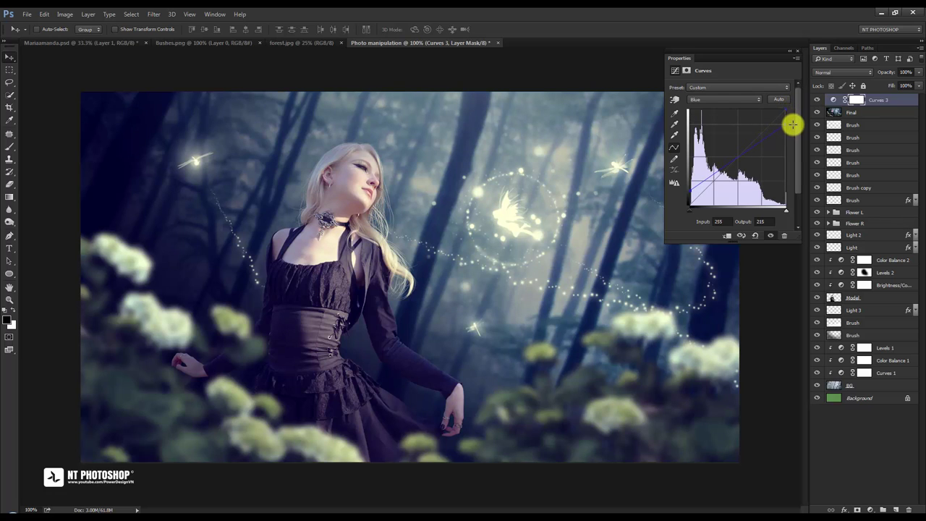
{"action": "left_click", "coordinate": [798, 54]}
{"action": "left_click", "coordinate": [817, 102]}
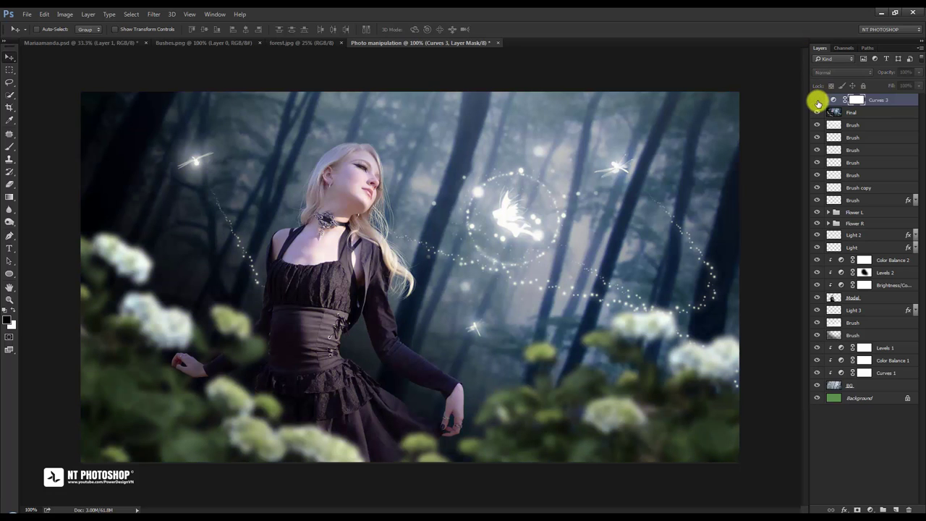
{"action": "left_click", "coordinate": [817, 100]}
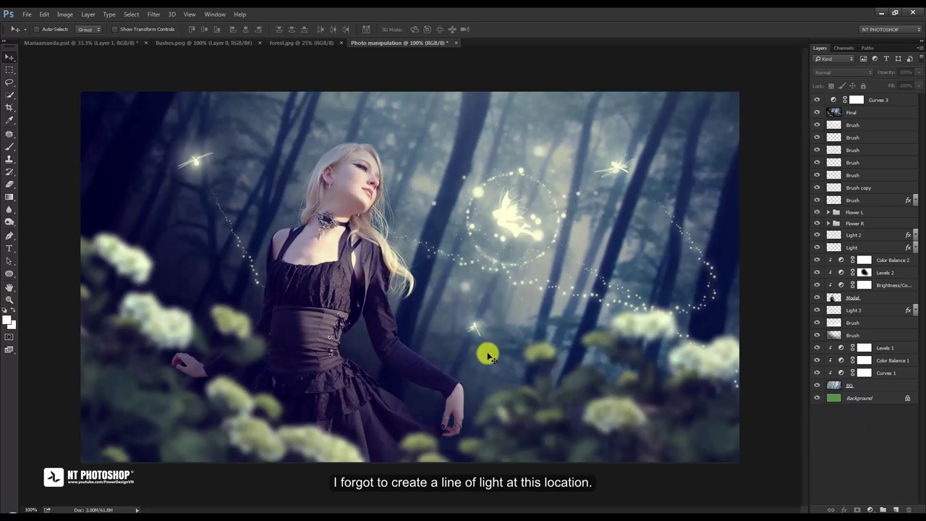
- Delete the merged Final layer and toggle the Light 2 trail's visibility to check it
{"action": "left_click", "coordinate": [870, 114]}
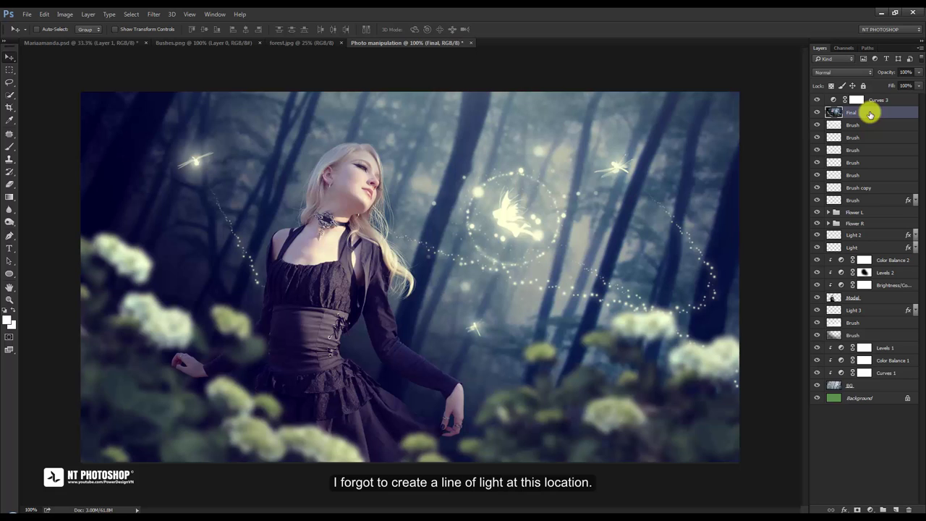
{"action": "key", "text": "Delete"}
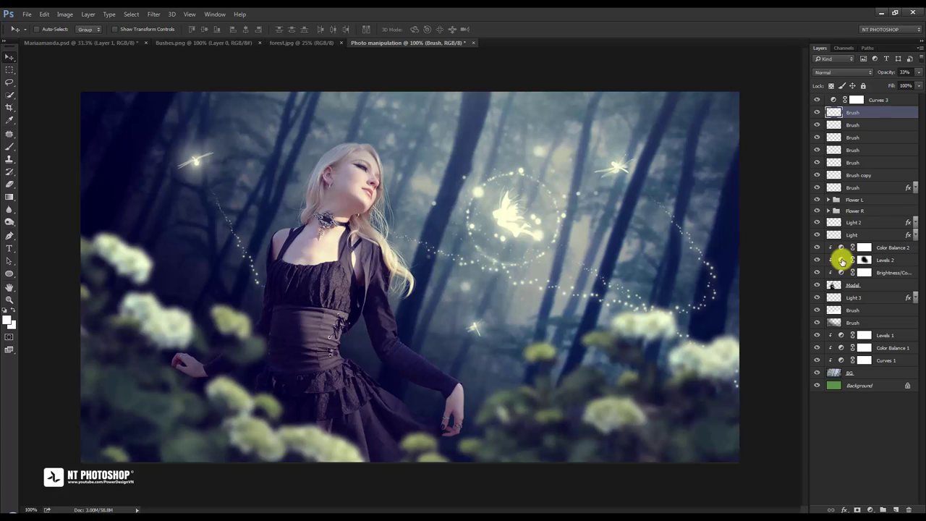
{"action": "left_click", "coordinate": [880, 223]}
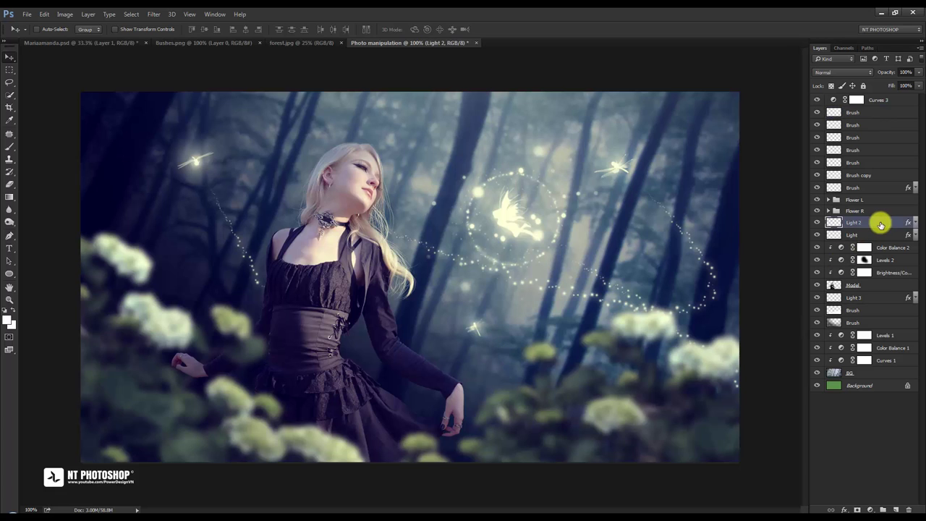
{"action": "left_click", "coordinate": [815, 223]}
{"action": "left_click", "coordinate": [814, 224]}
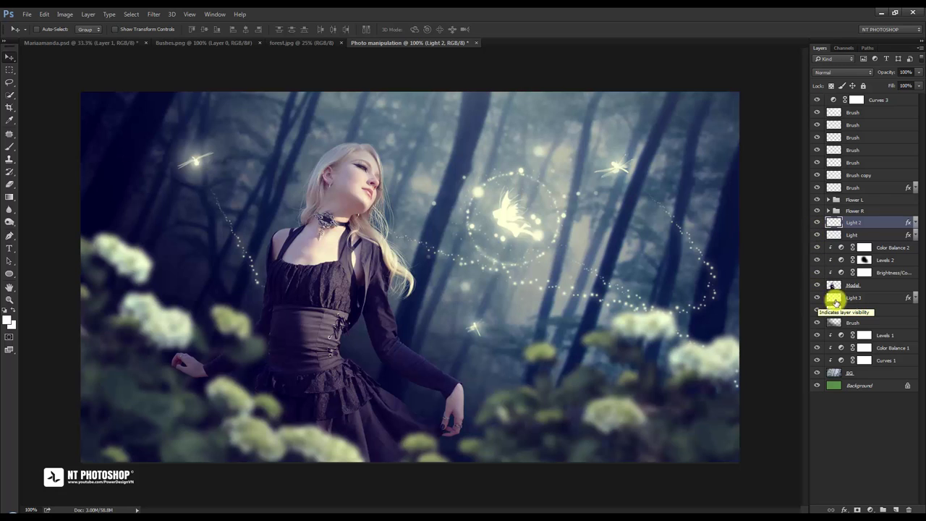
- Duplicate Light 3, try the copy in a new position, then delete the copy
{"action": "left_click_drag", "start_coordinate": [835, 302], "coordinate": [894, 508]}
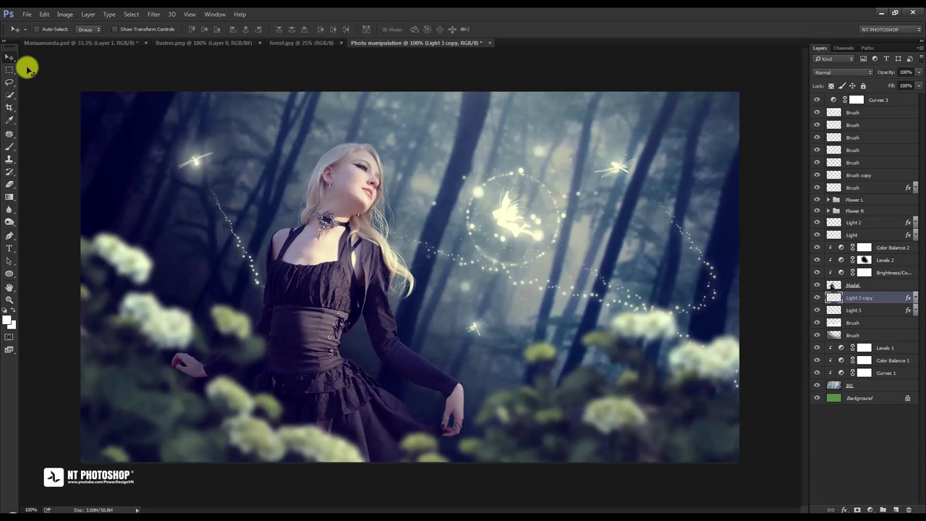
{"action": "mouse_move", "coordinate": [217, 200]}
{"action": "left_mouse_down"}
{"action": "mouse_move", "coordinate": [507, 398]}
{"action": "mouse_move", "coordinate": [494, 362]}
{"action": "mouse_move", "coordinate": [410, 281]}
{"action": "mouse_move", "coordinate": [393, 191]}
{"action": "mouse_move", "coordinate": [326, 142]}
{"action": "mouse_move", "coordinate": [466, 354]}
{"action": "mouse_move", "coordinate": [493, 364]}
{"action": "left_mouse_up"}
{"action": "key", "text": "Delete"}
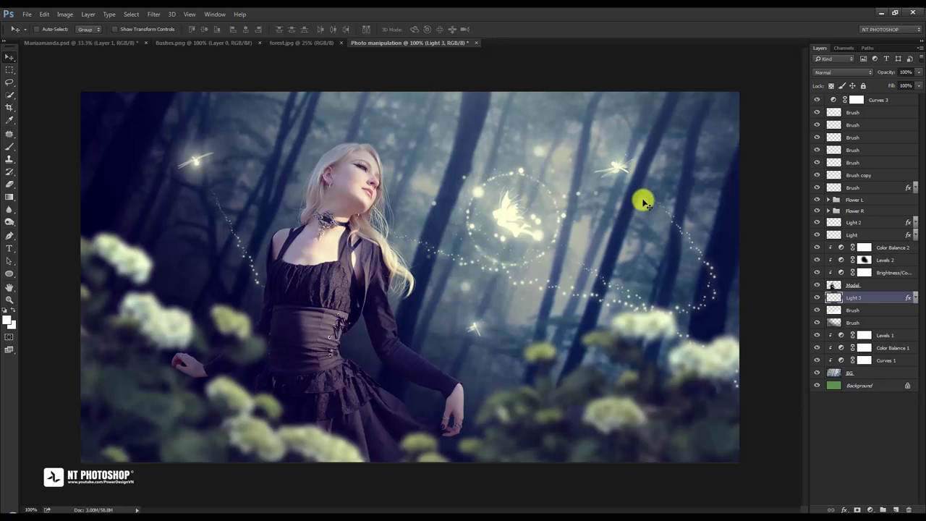
- Duplicate the Light 2 sparkle layer and move the copy down and to the left
{"action": "left_click", "coordinate": [816, 222]}
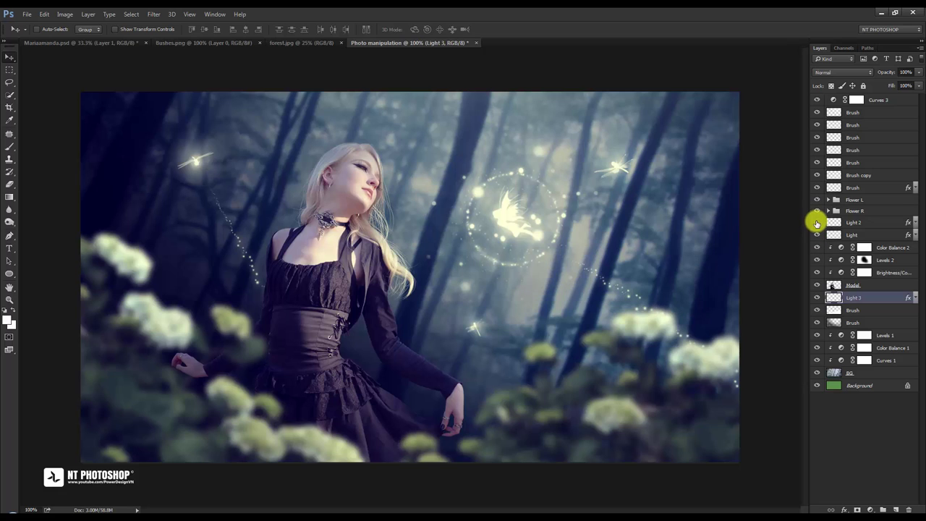
{"action": "left_click", "coordinate": [817, 223]}
{"action": "left_click_drag", "start_coordinate": [873, 224], "coordinate": [895, 509]}
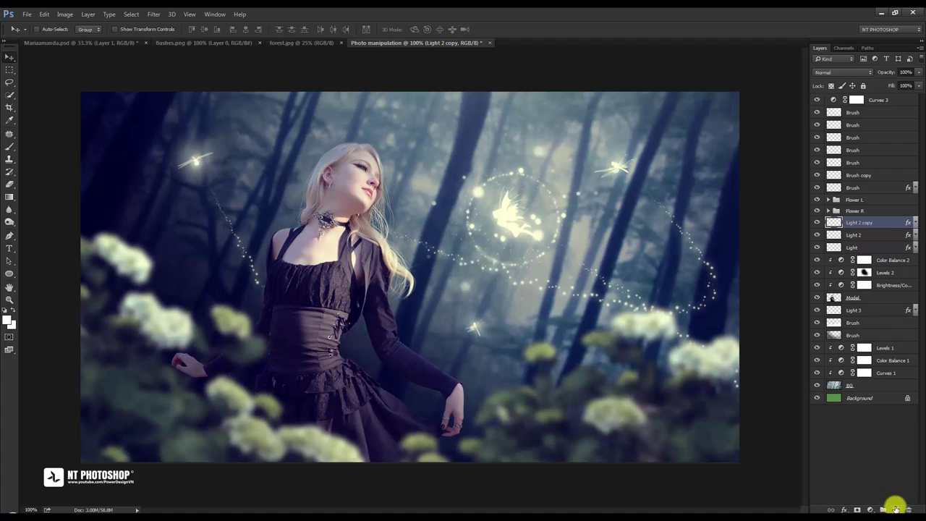
{"action": "left_click_drag", "start_coordinate": [657, 203], "coordinate": [499, 365]}
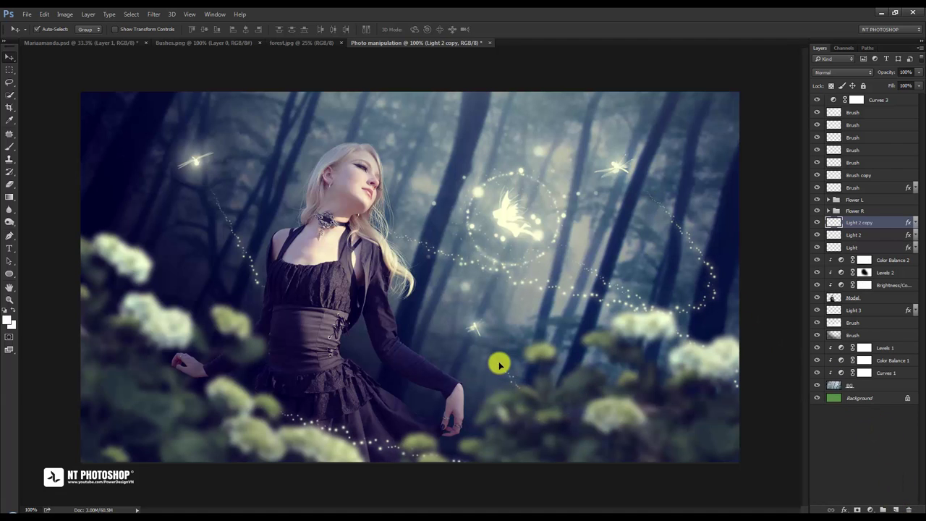
- Flip the Light 2 copy horizontally and rotate it about -74° up through the right-side trees
{"action": "key", "text": "ctrl+t"}
{"action": "mouse_move", "coordinate": [547, 320]}
{"action": "left_mouse_down"}
{"action": "mouse_move", "coordinate": [572, 371]}
{"action": "mouse_move", "coordinate": [448, 335]}
{"action": "left_mouse_up"}
{"action": "right_click", "coordinate": [445, 339]}
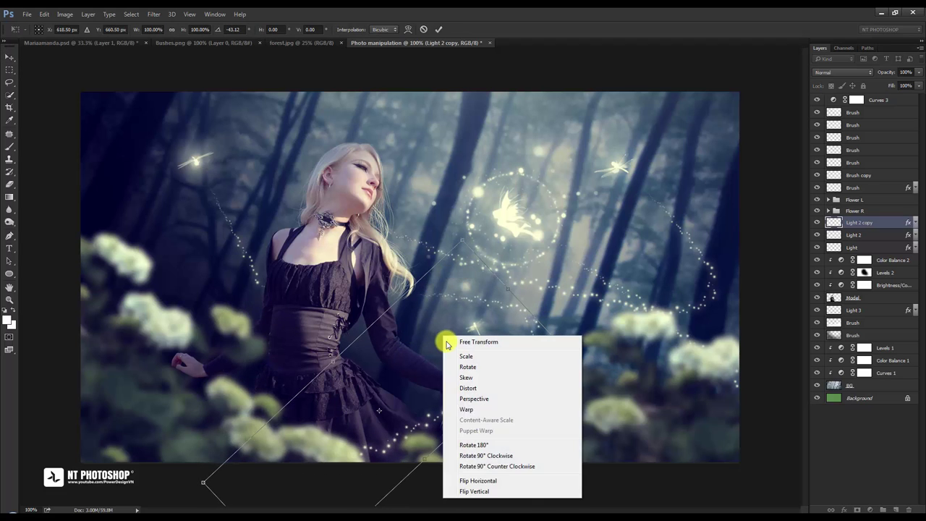
{"action": "left_click", "coordinate": [471, 484]}
{"action": "mouse_move", "coordinate": [497, 374]}
{"action": "left_mouse_down"}
{"action": "mouse_move", "coordinate": [366, 357]}
{"action": "mouse_move", "coordinate": [458, 387]}
{"action": "mouse_move", "coordinate": [421, 268]}
{"action": "mouse_move", "coordinate": [589, 418]}
{"action": "left_mouse_up"}
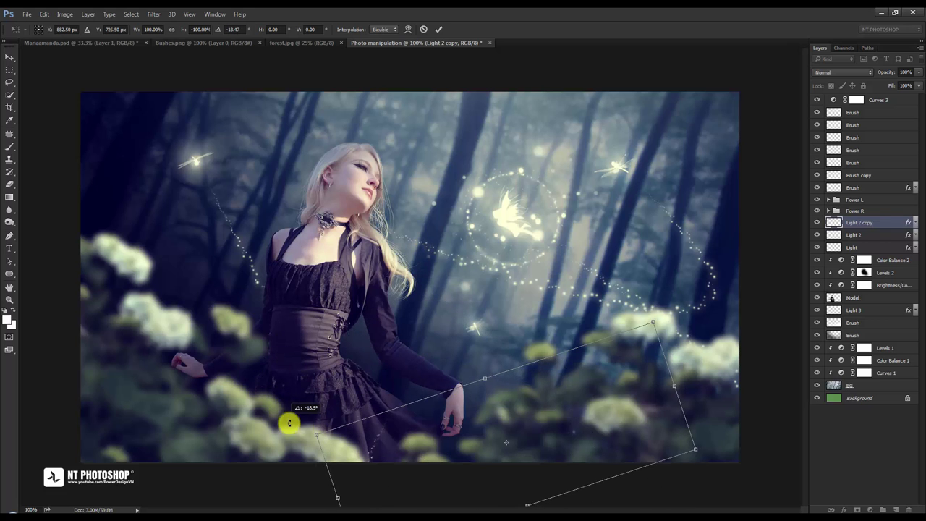
{"action": "left_click_drag", "start_coordinate": [599, 234], "coordinate": [431, 300]}
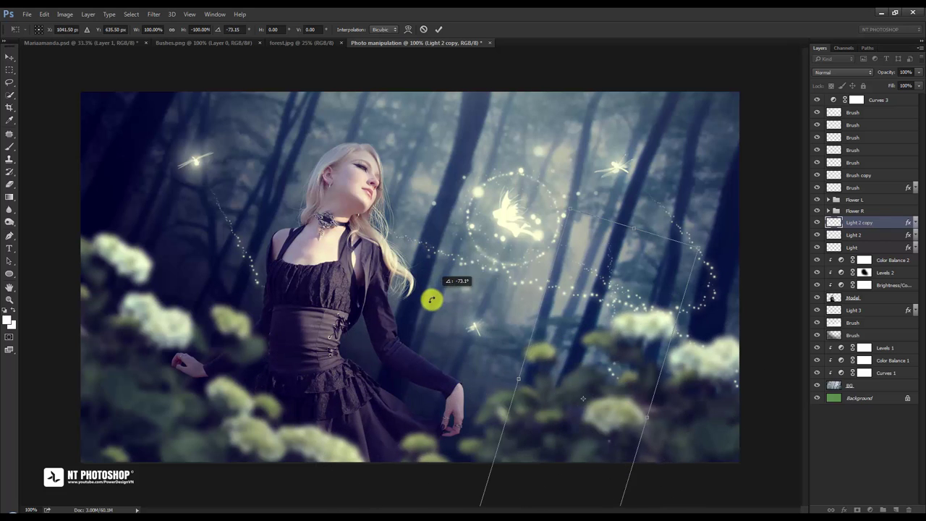
{"action": "left_click_drag", "start_coordinate": [614, 442], "coordinate": [593, 311]}
{"action": "mouse_move", "coordinate": [665, 352]}
{"action": "left_mouse_down"}
{"action": "mouse_move", "coordinate": [674, 383]}
{"action": "mouse_move", "coordinate": [665, 396]}
{"action": "left_mouse_up"}
{"action": "left_click_drag", "start_coordinate": [564, 358], "coordinate": [580, 366]}
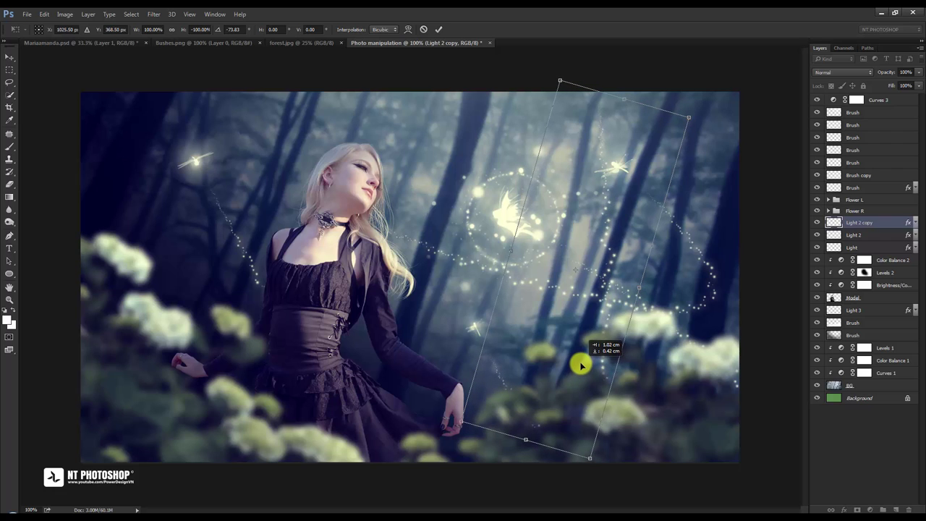
{"action": "left_click", "coordinate": [439, 29]}
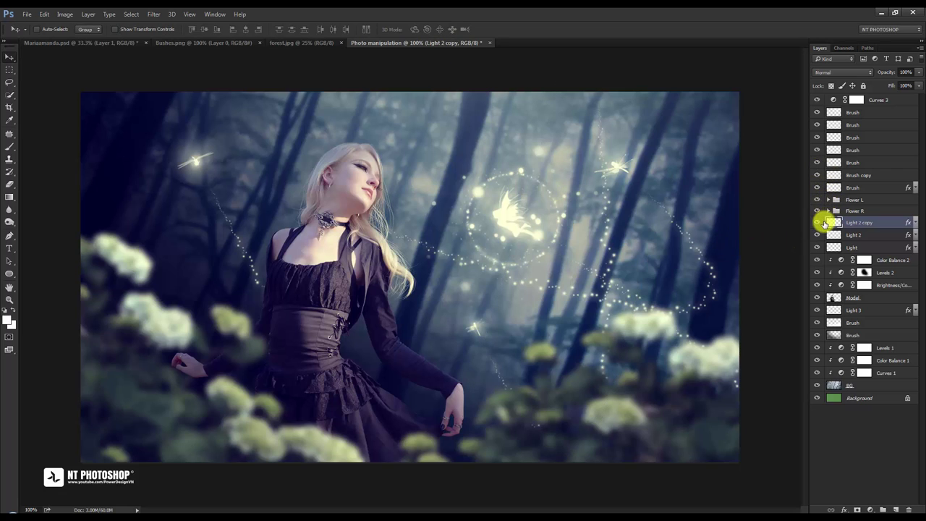
- Toggle the sparkle layers to identify them, then select the small sparkle Brush and Light 2 copy
{"action": "left_click", "coordinate": [818, 222]}
{"action": "left_click", "coordinate": [818, 222]}
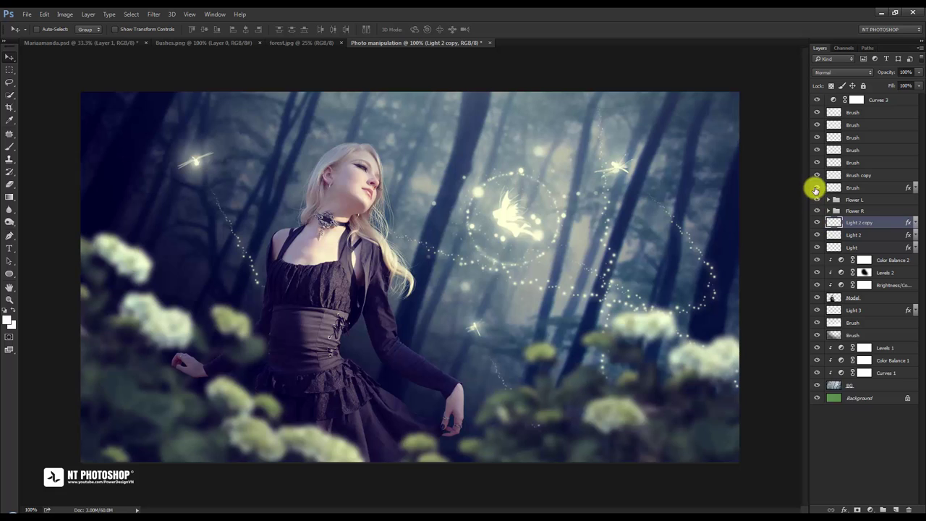
{"action": "left_click", "coordinate": [817, 177]}
{"action": "left_click", "coordinate": [817, 177]}
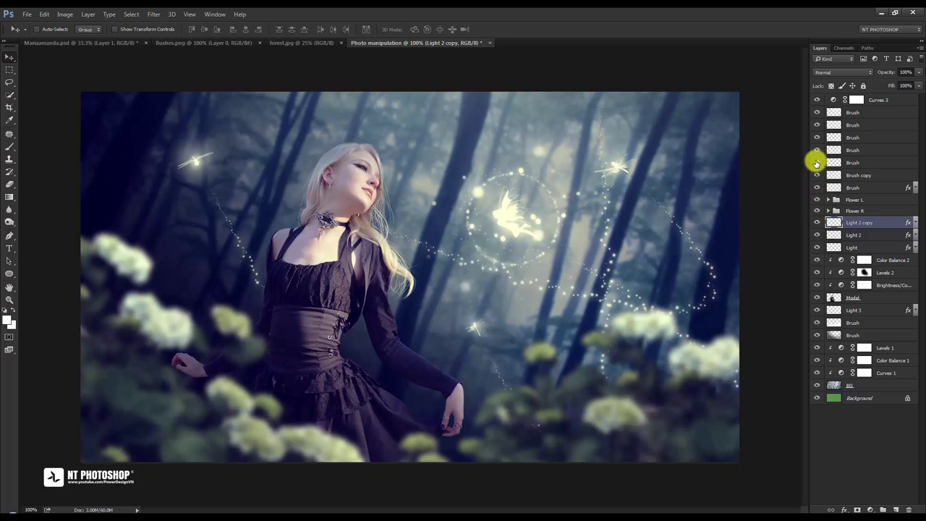
{"action": "left_click", "coordinate": [816, 163]}
{"action": "left_click", "coordinate": [817, 162]}
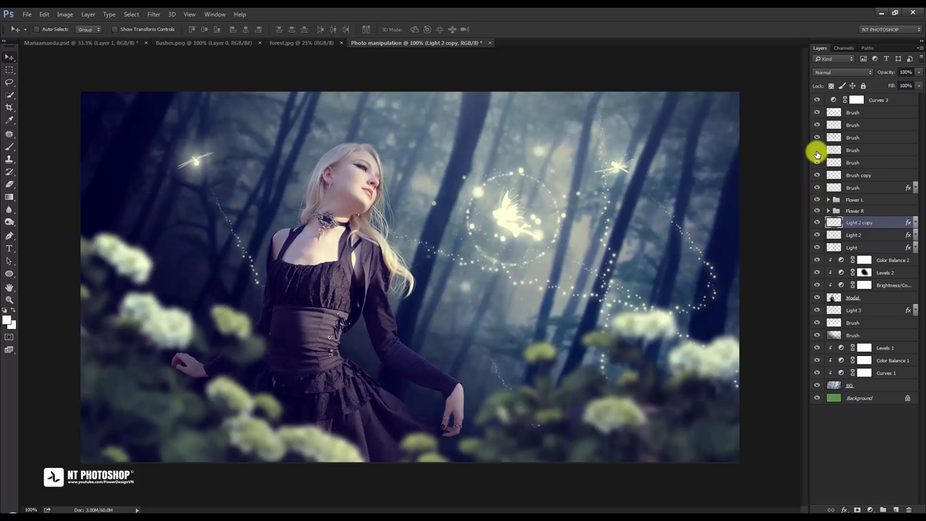
{"action": "left_click", "coordinate": [816, 152]}
{"action": "left_click", "coordinate": [877, 150]}
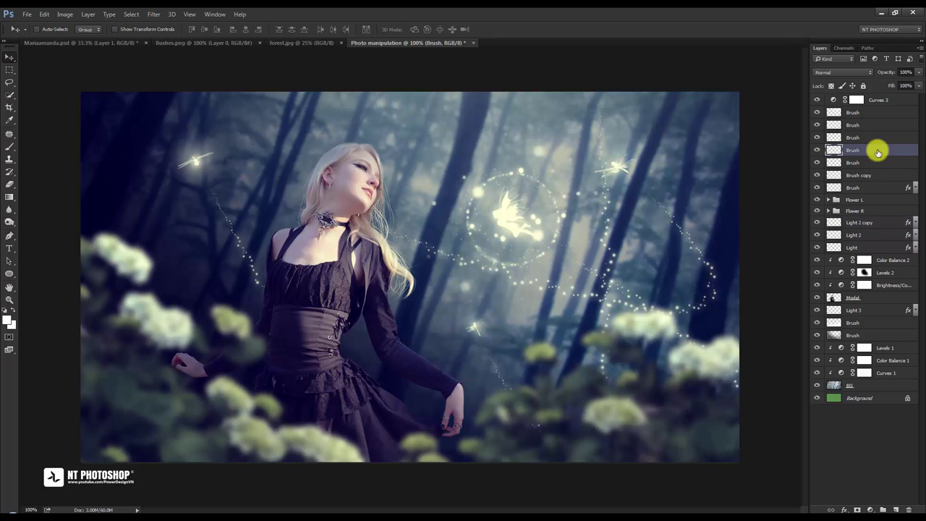
{"action": "left_click", "coordinate": [875, 225], "text": "ctrl"}
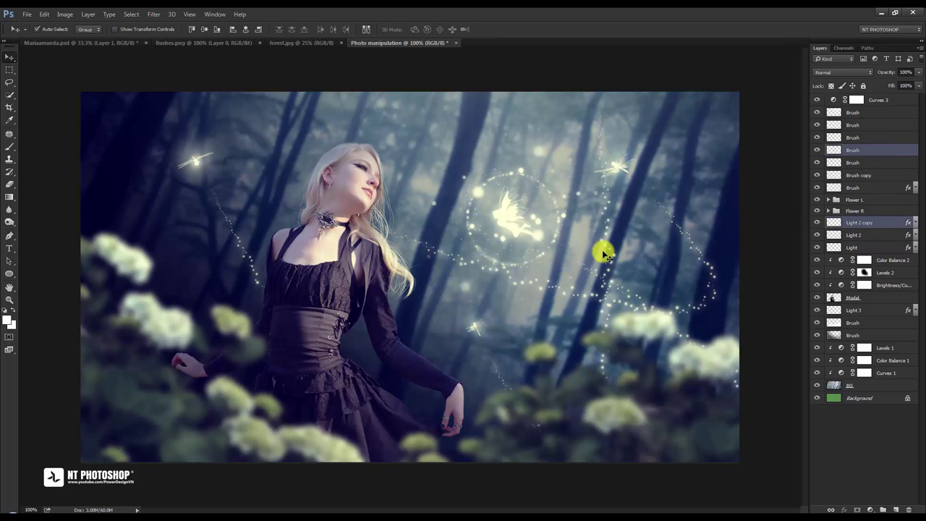
- Rotate both layers toward the model's hand and place Light 2 copy beneath the Model layer
{"action": "key", "text": "ctrl+t"}
{"action": "mouse_move", "coordinate": [676, 227]}
{"action": "left_mouse_down"}
{"action": "mouse_move", "coordinate": [685, 270]}
{"action": "mouse_move", "coordinate": [647, 188]}
{"action": "mouse_move", "coordinate": [669, 282]}
{"action": "mouse_move", "coordinate": [615, 355]}
{"action": "left_mouse_up"}
{"action": "mouse_move", "coordinate": [643, 240]}
{"action": "left_mouse_down"}
{"action": "mouse_move", "coordinate": [663, 314]}
{"action": "mouse_move", "coordinate": [683, 323]}
{"action": "left_mouse_up"}
{"action": "left_click", "coordinate": [441, 31]}
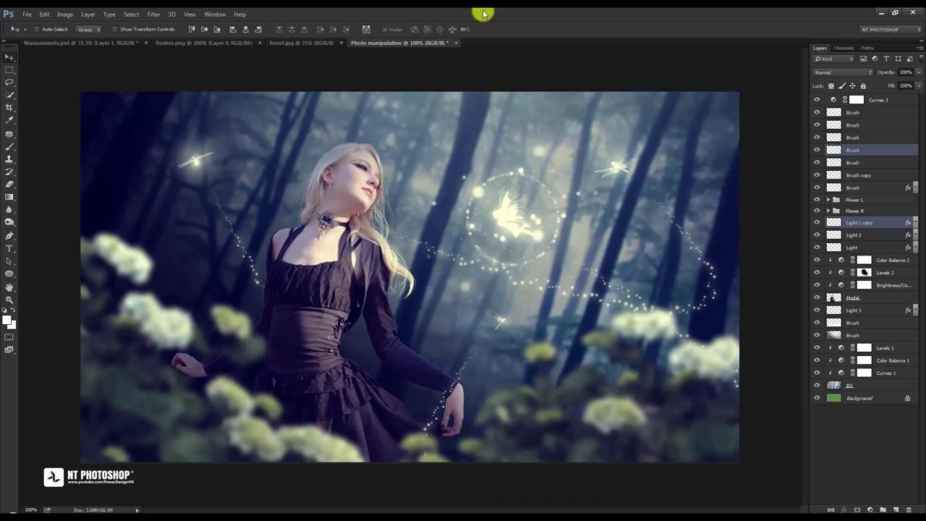
{"action": "left_click", "coordinate": [827, 434]}
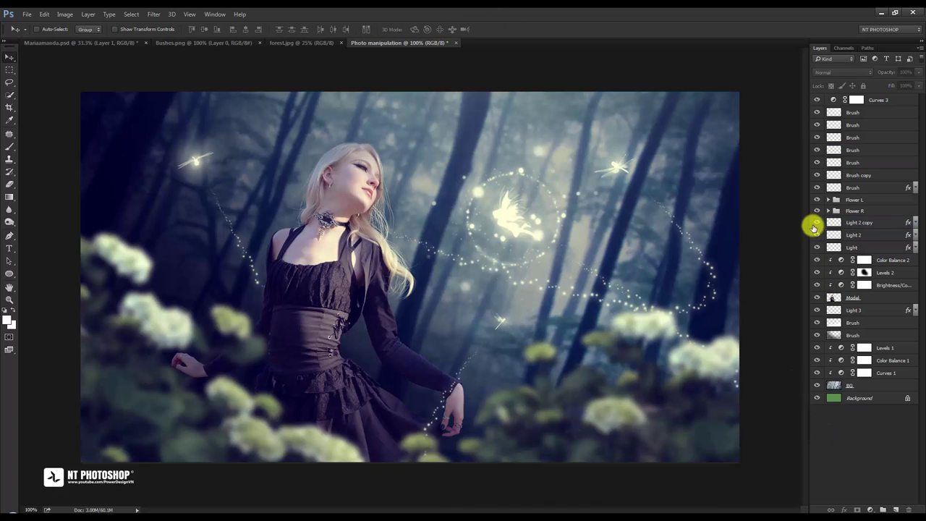
{"action": "left_click", "coordinate": [815, 222]}
{"action": "left_click", "coordinate": [861, 225]}
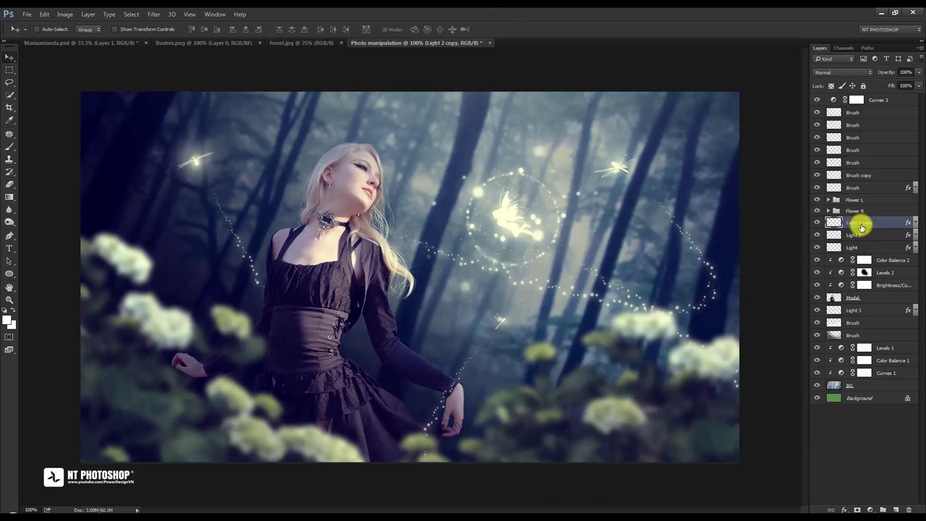
{"action": "left_click_drag", "start_coordinate": [867, 224], "coordinate": [878, 315]}
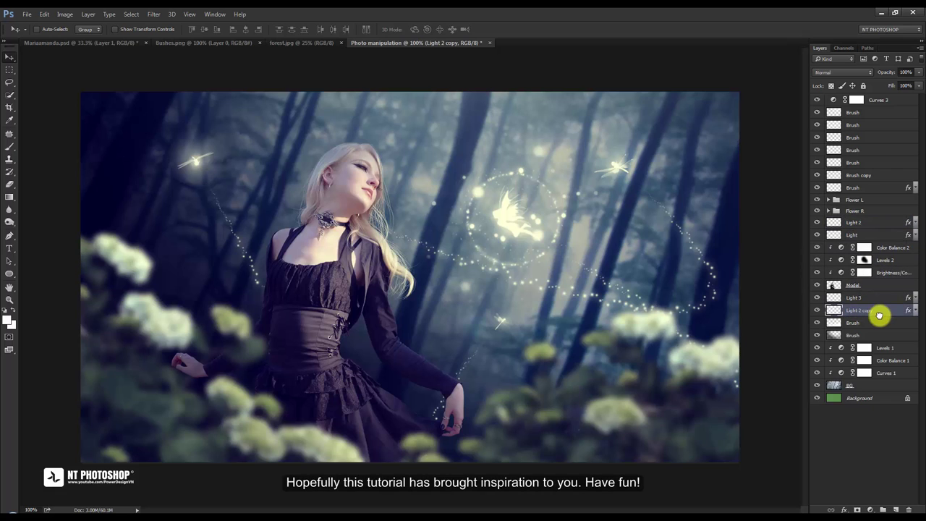
- Stamp all visible layers into a new merged layer above Curves 3
{"action": "left_click", "coordinate": [877, 441]}
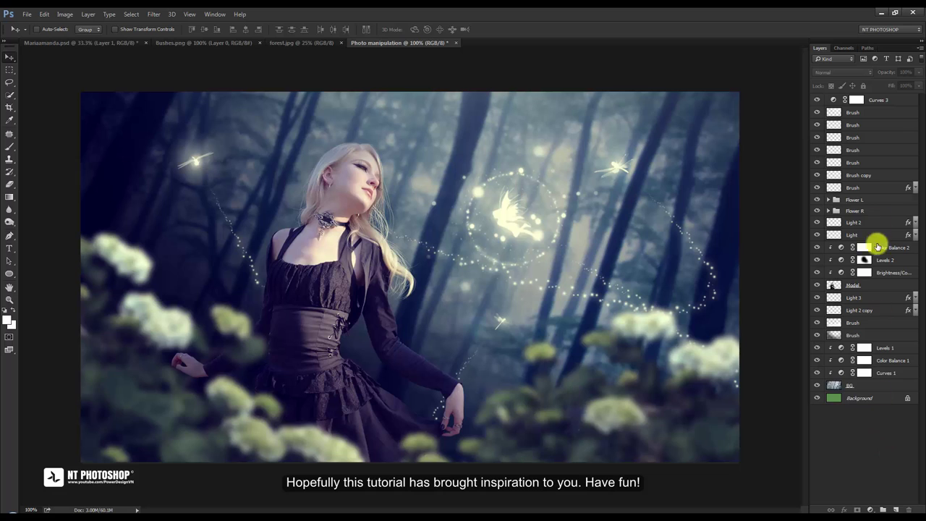
{"action": "left_click", "coordinate": [893, 102]}
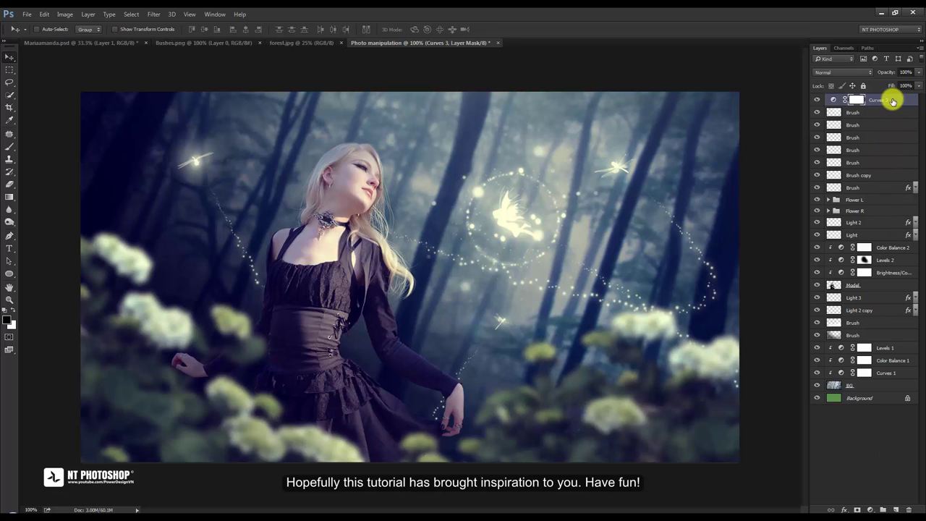
{"action": "key", "text": "ctrl+shift+alt+e"}
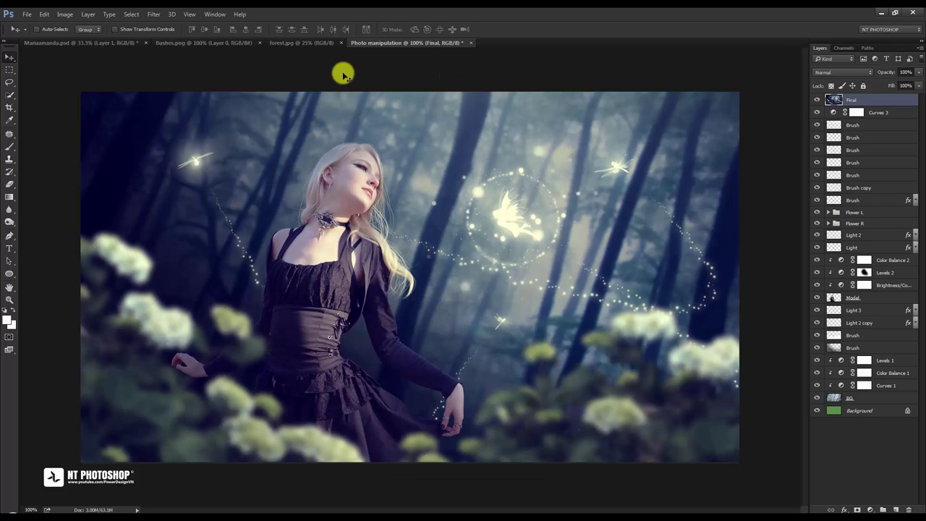
- Darken the Final layer's edges with a Lens Correction vignette from the Custom settings
{"action": "left_click", "coordinate": [153, 15]}
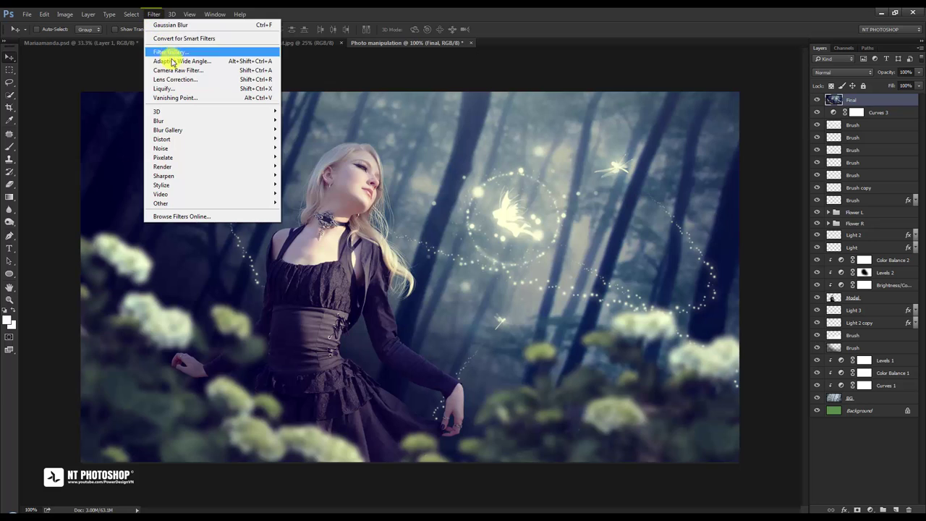
{"action": "left_click", "coordinate": [178, 79]}
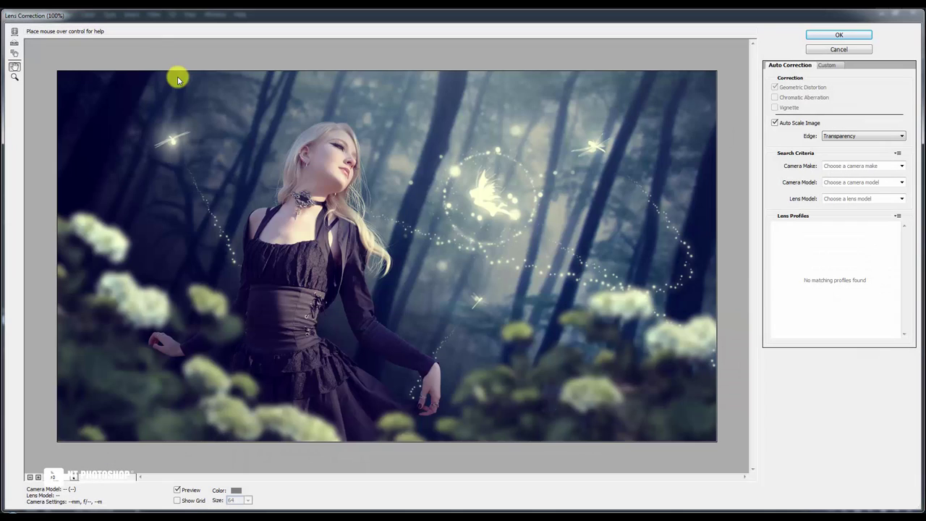
{"action": "left_click", "coordinate": [828, 65]}
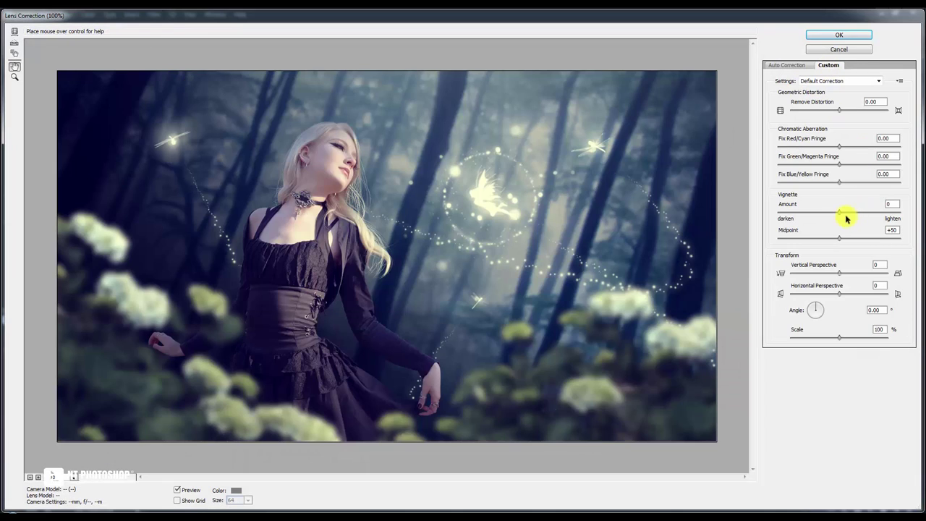
{"action": "left_click", "coordinate": [819, 212]}
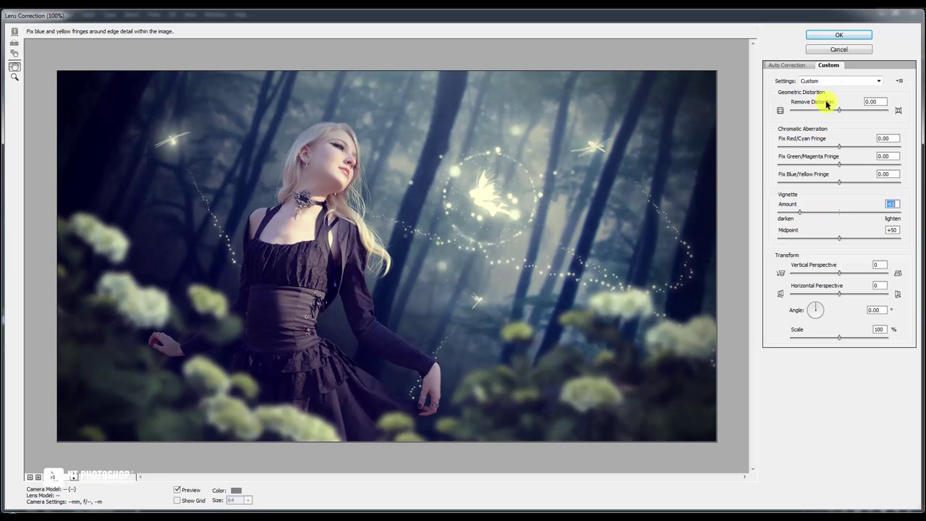
{"action": "left_click", "coordinate": [837, 37]}
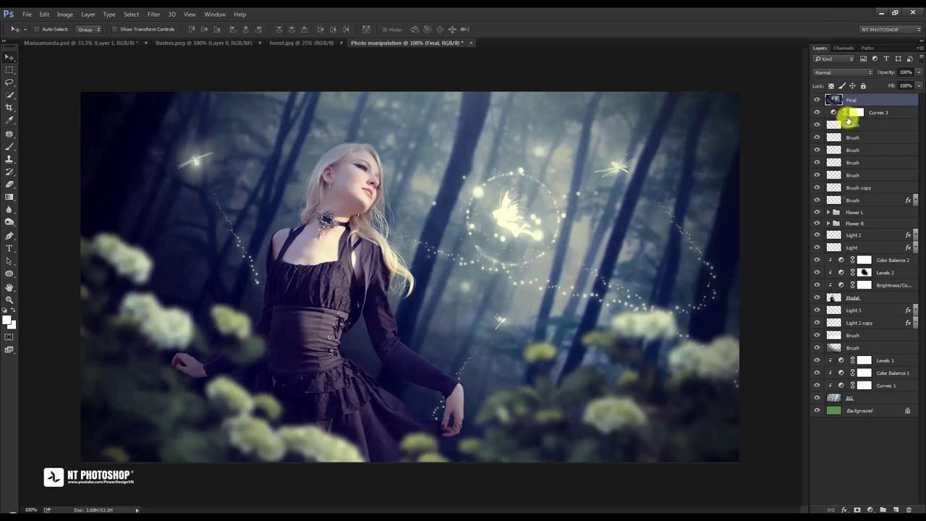
{"action": "left_click", "coordinate": [872, 448]}
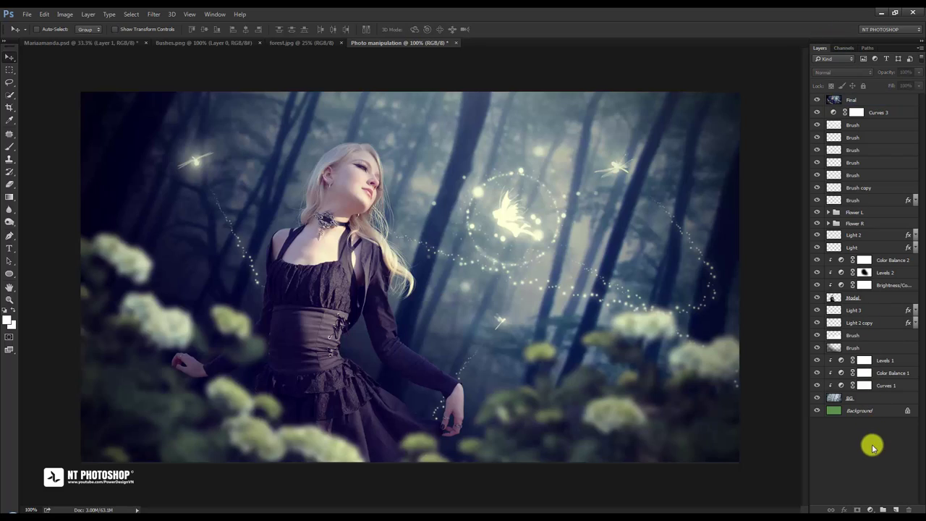